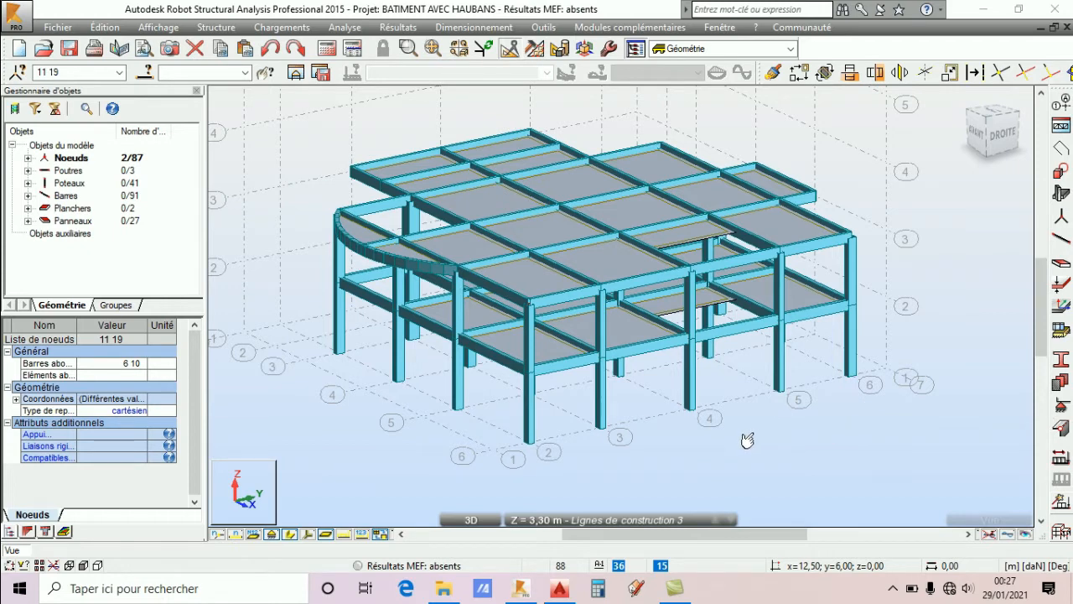
left_click(732, 520)
left_click(798, 424)
scroll(707, 376, "up", 2)
scroll(712, 364, "down", 3)
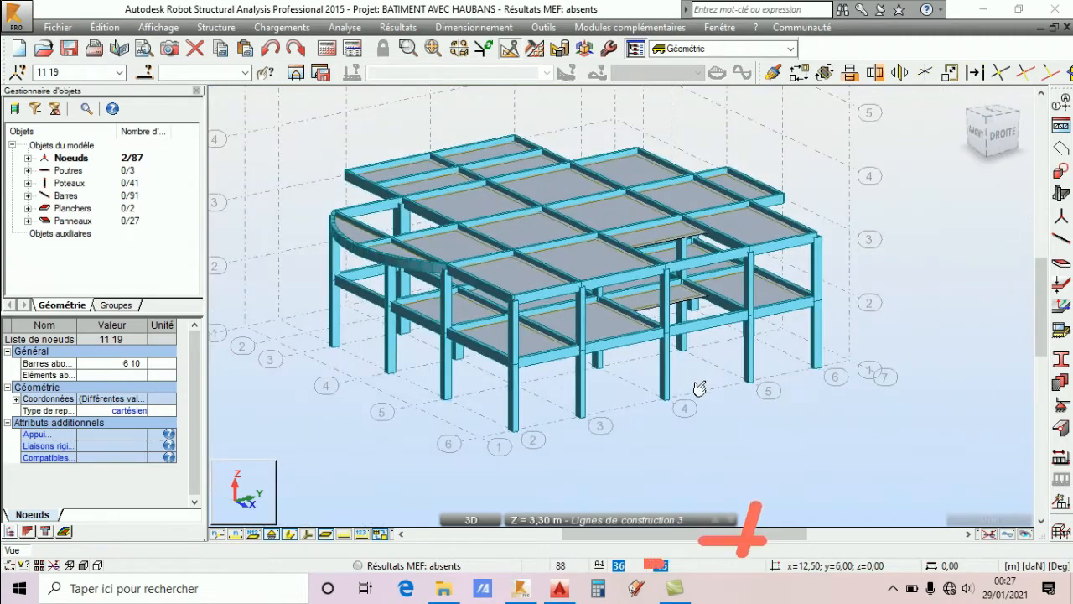
Switch to AutoCAD and examine the staircase area in the building's floor plan.
left_click(559, 588)
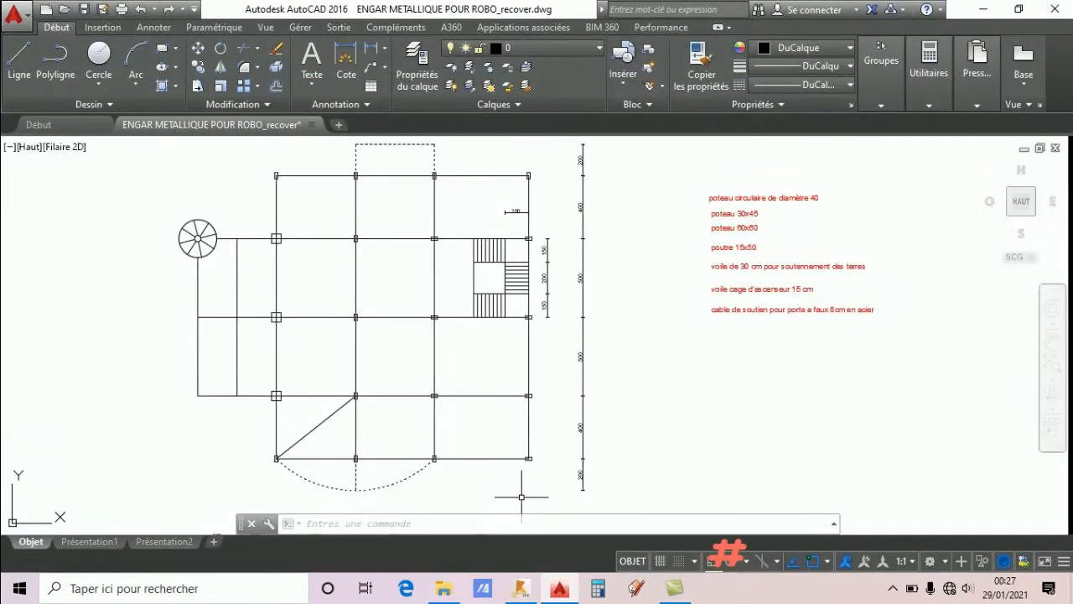
scroll(478, 273, "up", 5)
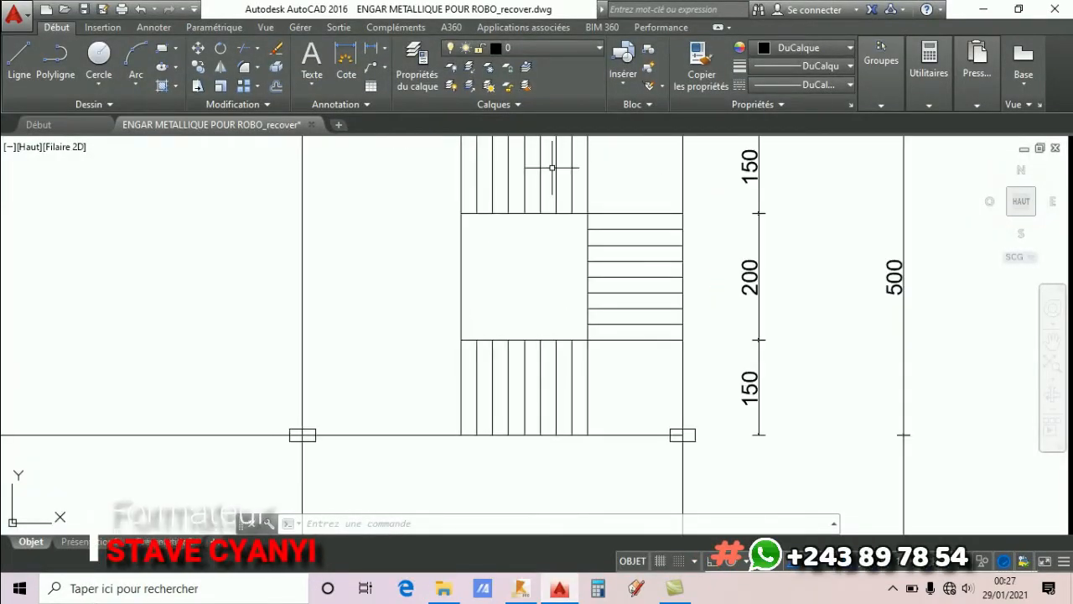
scroll(582, 315, "down", 4)
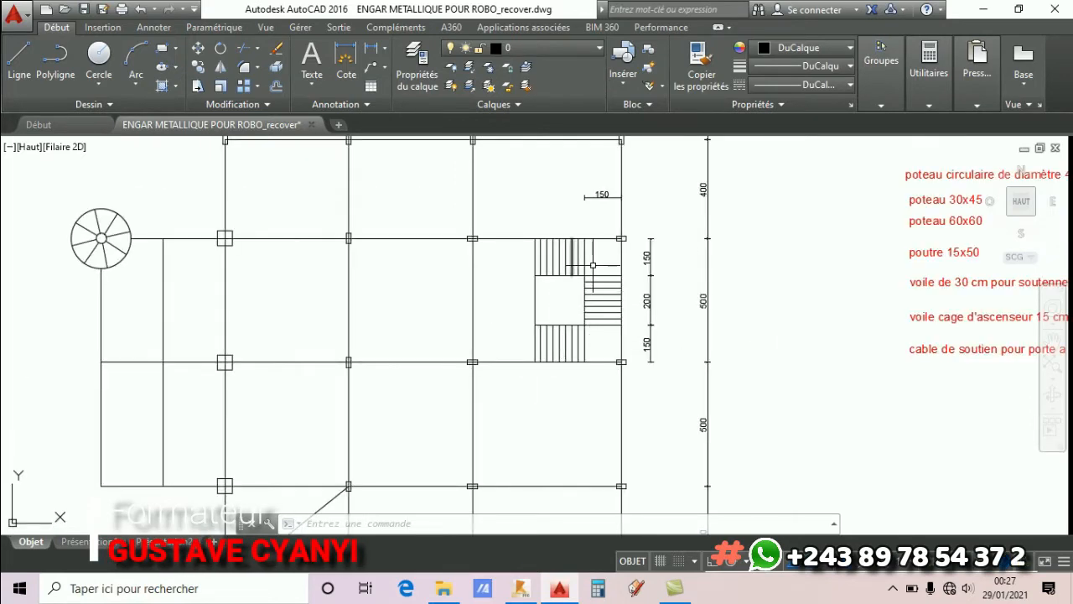
scroll(554, 281, "down", 3)
Examine the storey heights, foundation supports and bay dimensions in the building's elevation drawing.
middle_click_drag(549, 322, 590, 147)
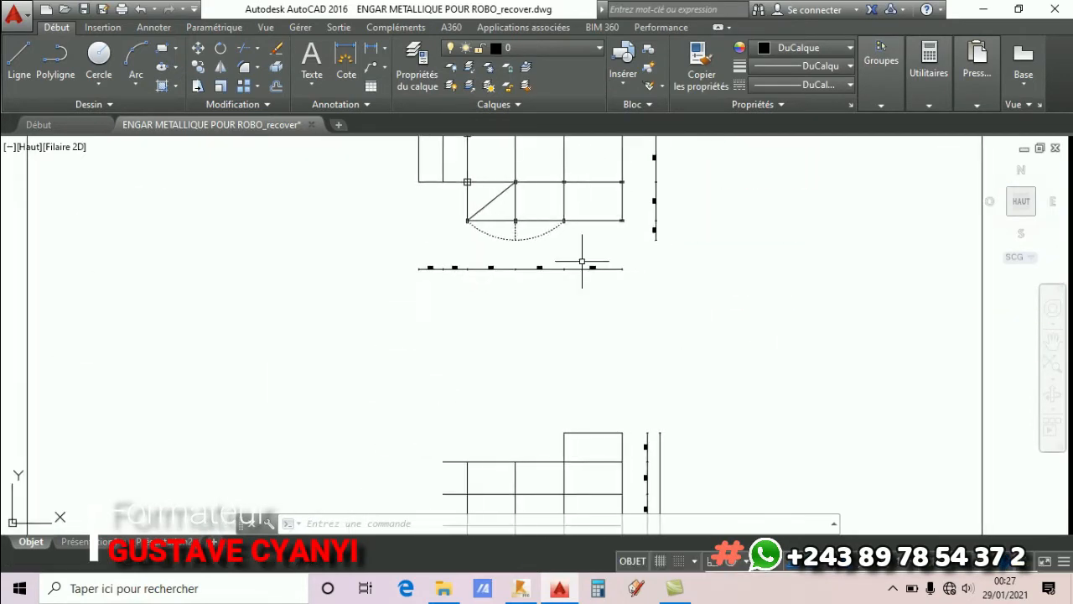
middle_click_drag(575, 380, 578, 113)
middle_click_drag(599, 362, 566, 232)
scroll(591, 337, "up", 4)
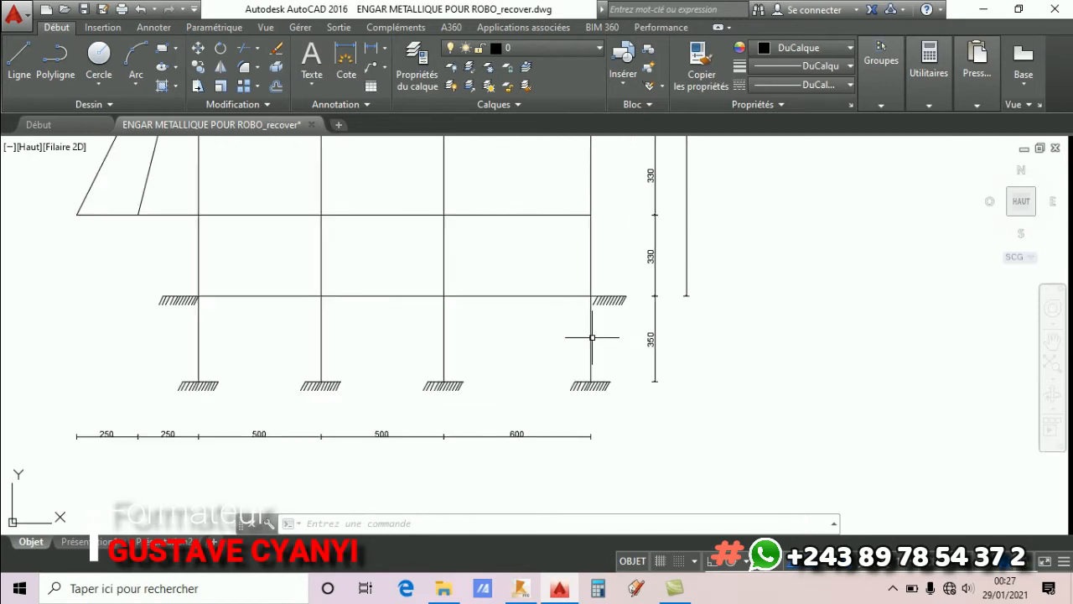
scroll(589, 309, "up", 2)
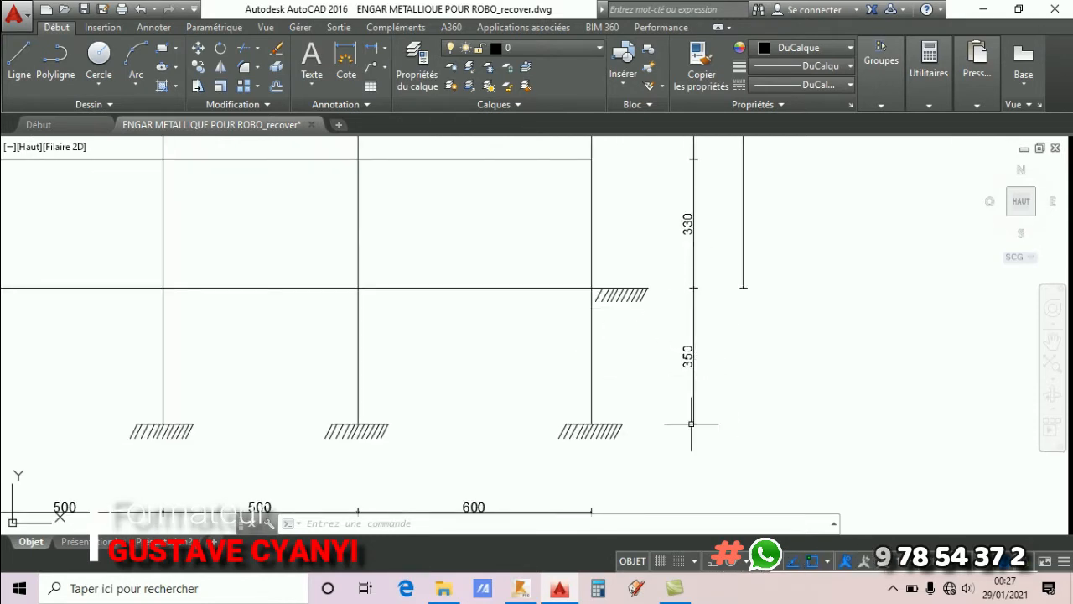
middle_click_drag(681, 342, 678, 431)
middle_click_drag(688, 309, 682, 403)
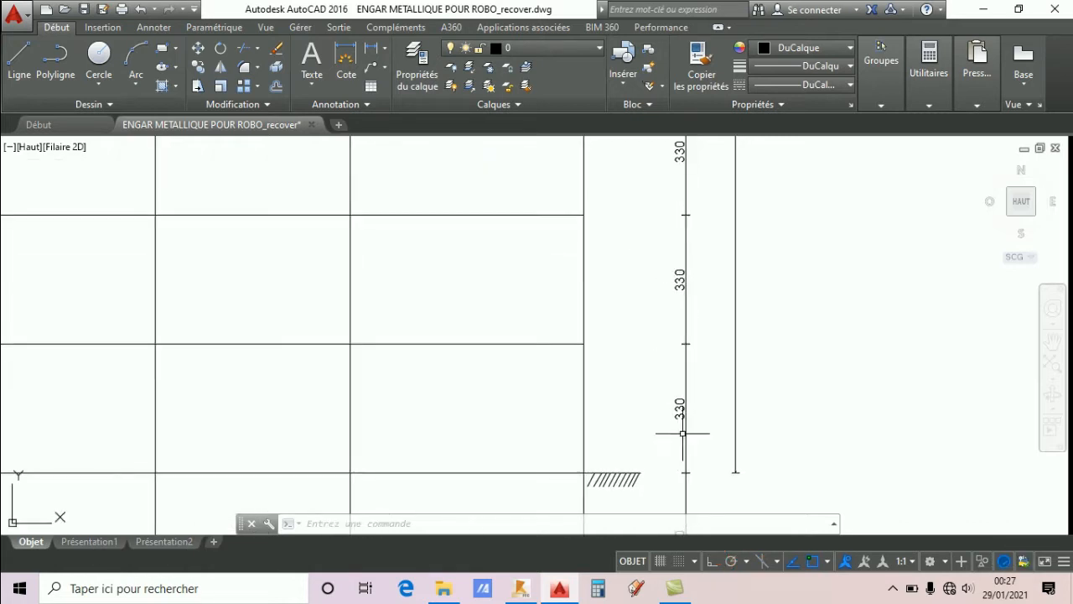
scroll(695, 304, "down", 8)
scroll(589, 305, "up", 5)
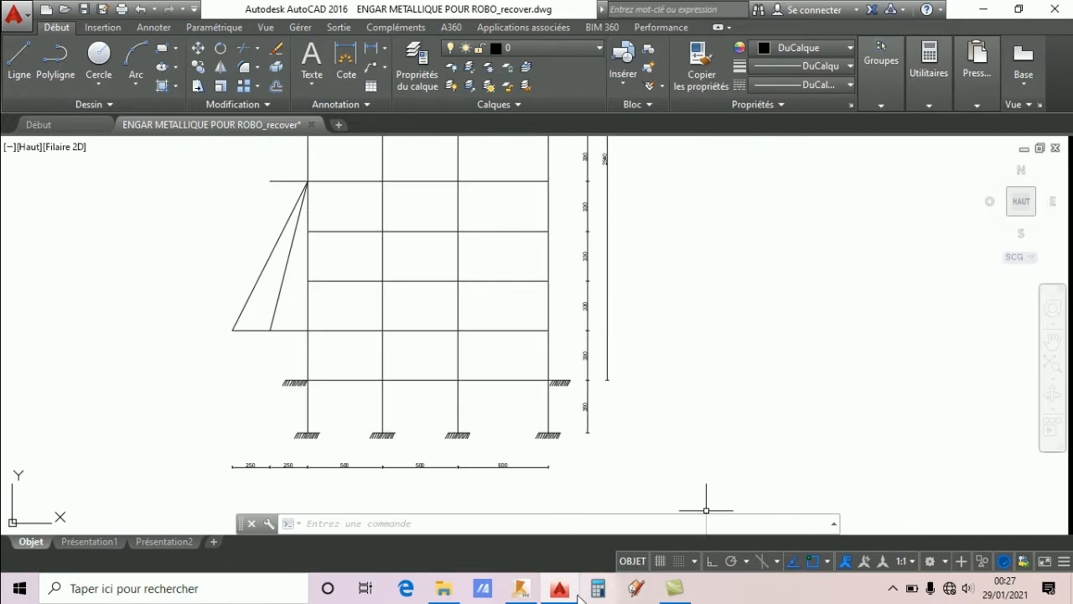
Look over the 3D model in Robot, then return to the AutoCAD plan and examine the staircase flight and landing dimensions.
left_click(521, 590)
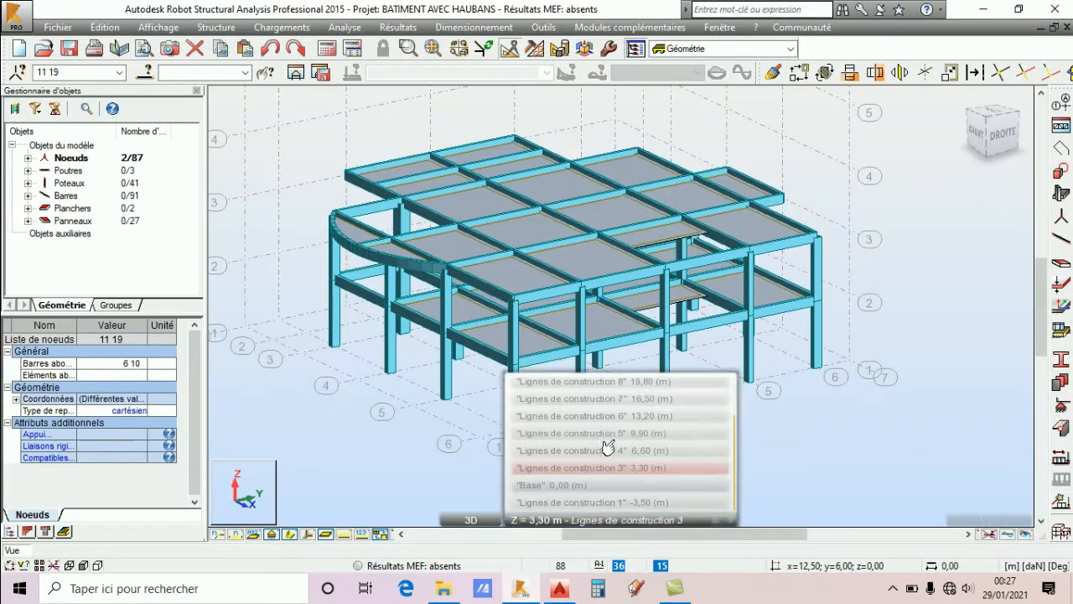
scroll(675, 374, "up", 2)
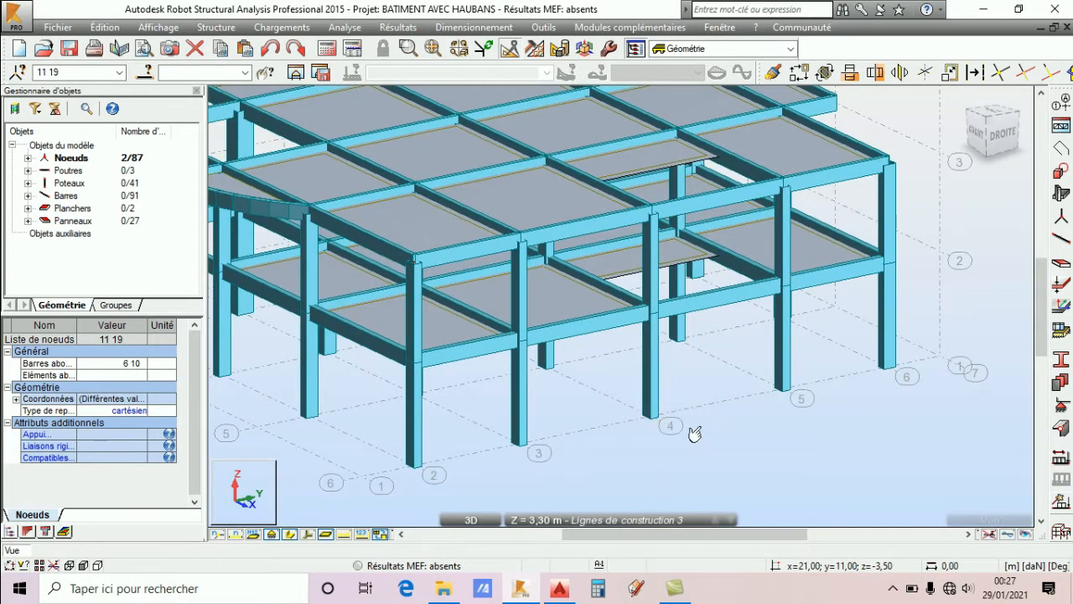
left_click(559, 588)
scroll(536, 335, "down", 3)
middle_click_drag(533, 249, 547, 463)
scroll(578, 251, "up", 9)
middle_click_drag(450, 252, 490, 326)
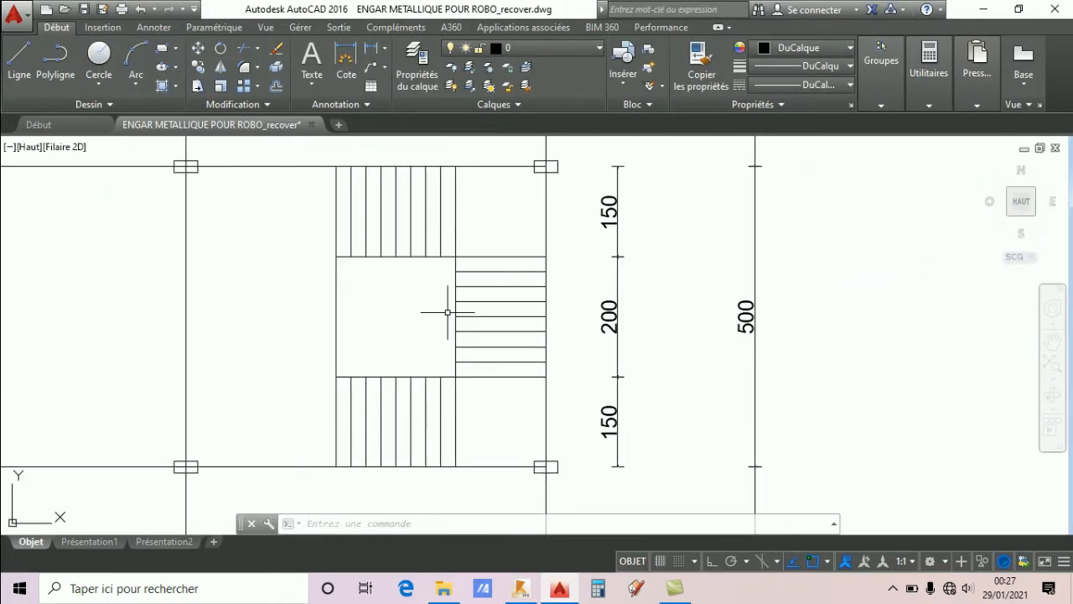
scroll(515, 337, "down", 3)
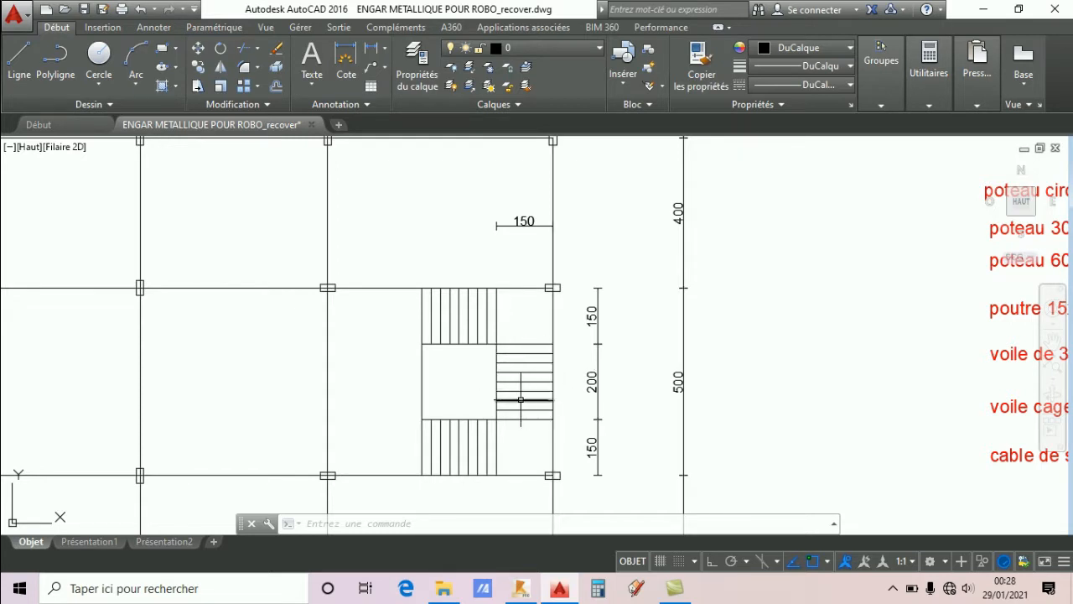
mouse_move(521, 400)
middle_mouse_down()
mouse_move(520, 380)
mouse_move(568, 313)
middle_mouse_up()
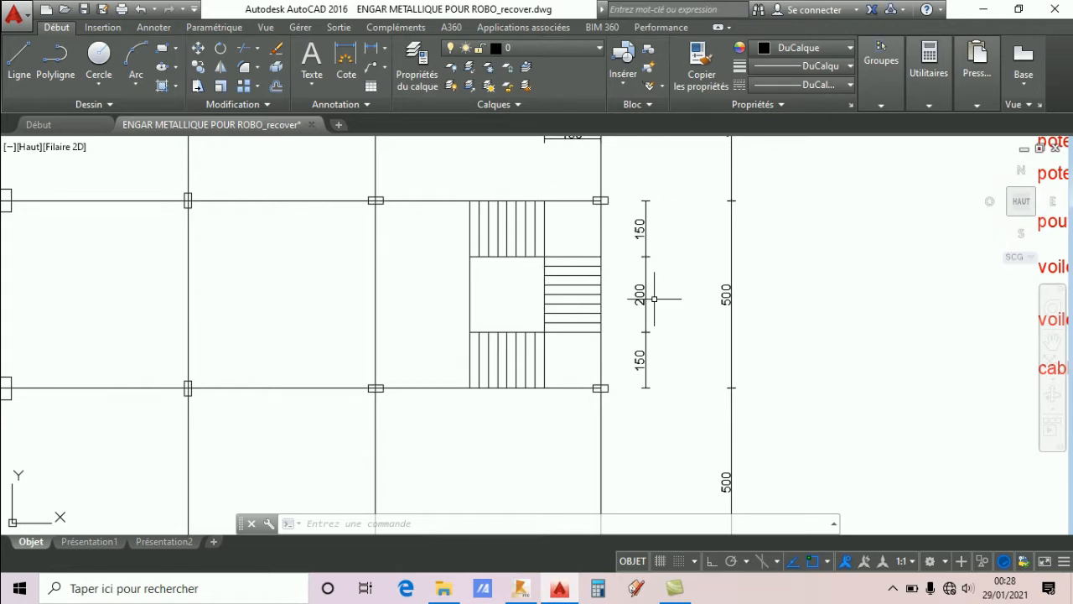
Switch to Robot Structural Analysis and select the two lowest-storey columns at grid lines 4 and 5 on the building's front face.
left_click(520, 588)
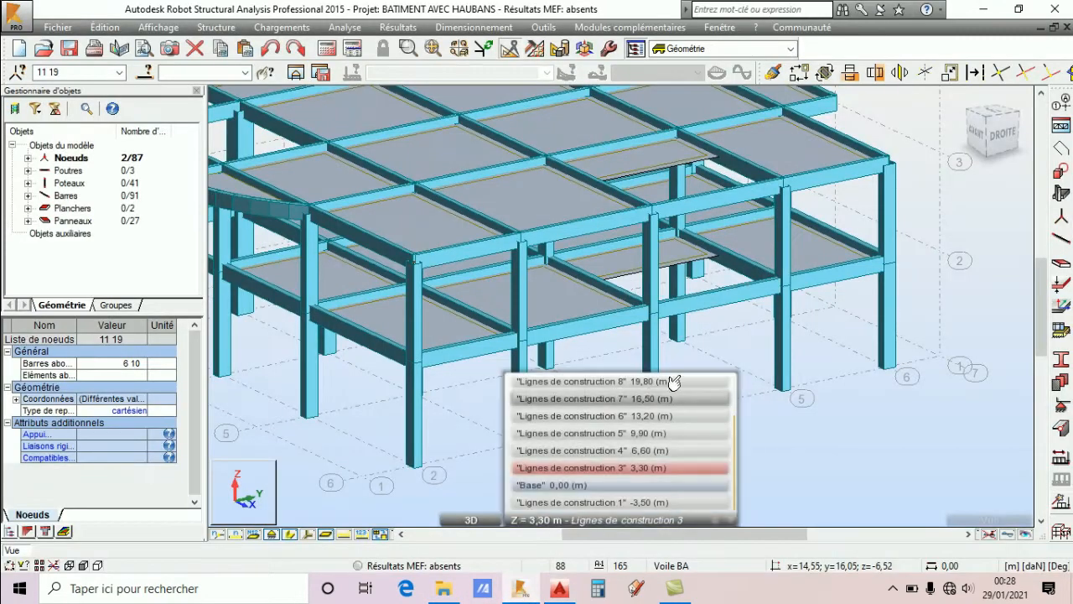
middle_click_drag(774, 361, 761, 375)
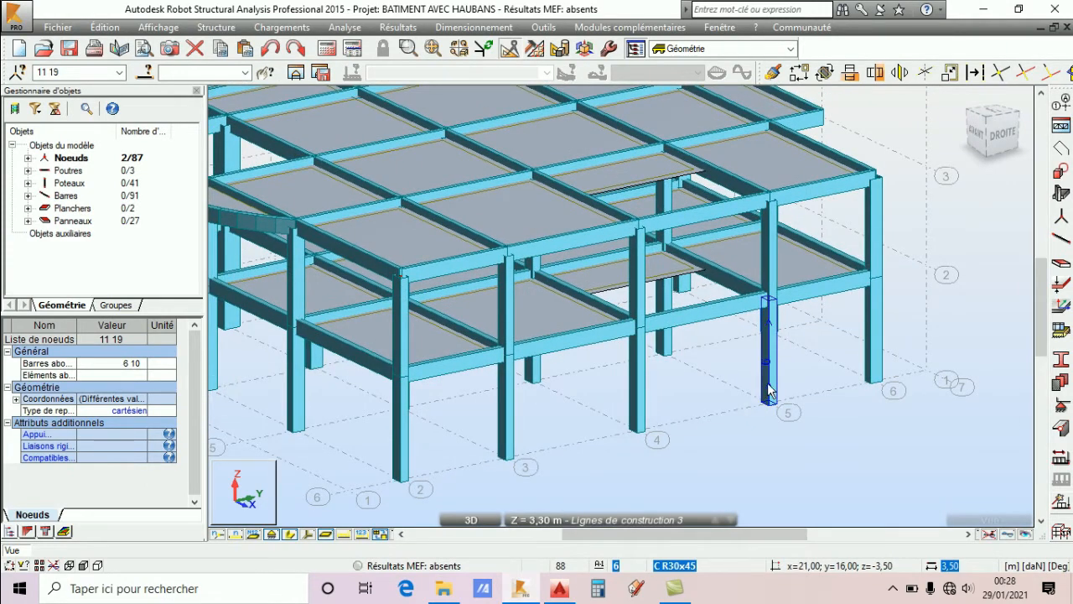
left_click(770, 392)
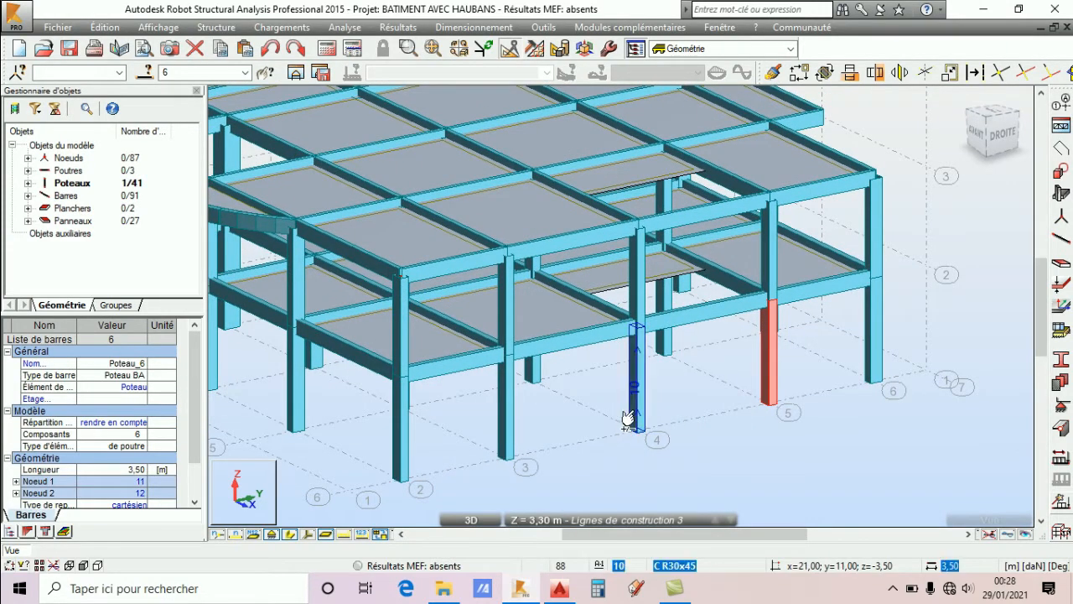
left_click(631, 417, "ctrl")
scroll(642, 404, "up", 3)
scroll(642, 407, "down", 2)
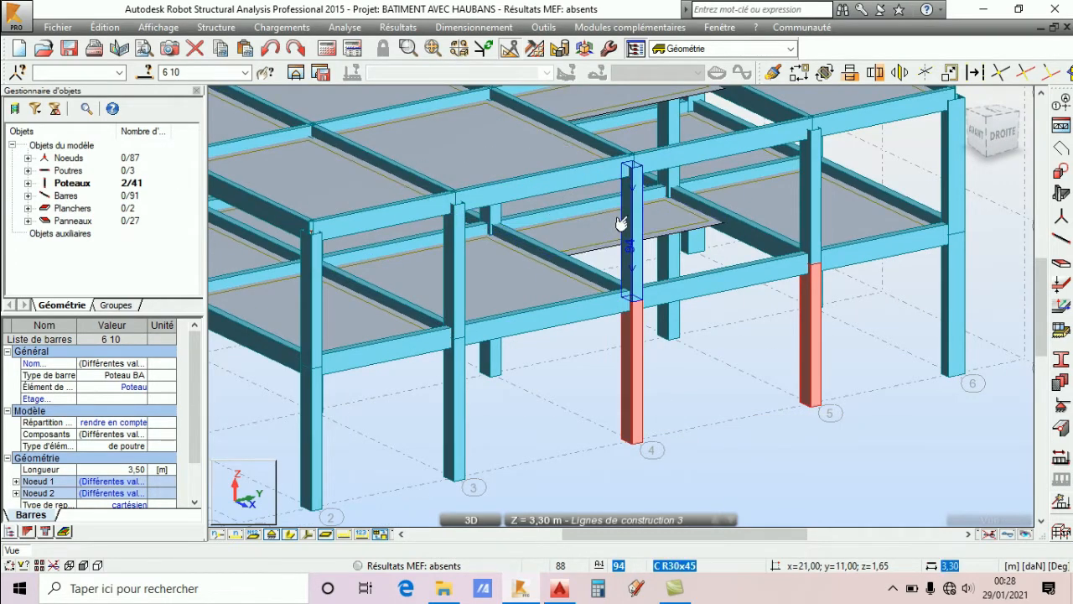
Try to copy the two selected columns by translation with a 1.5 m offset in the negative X direction.
type("1.5")
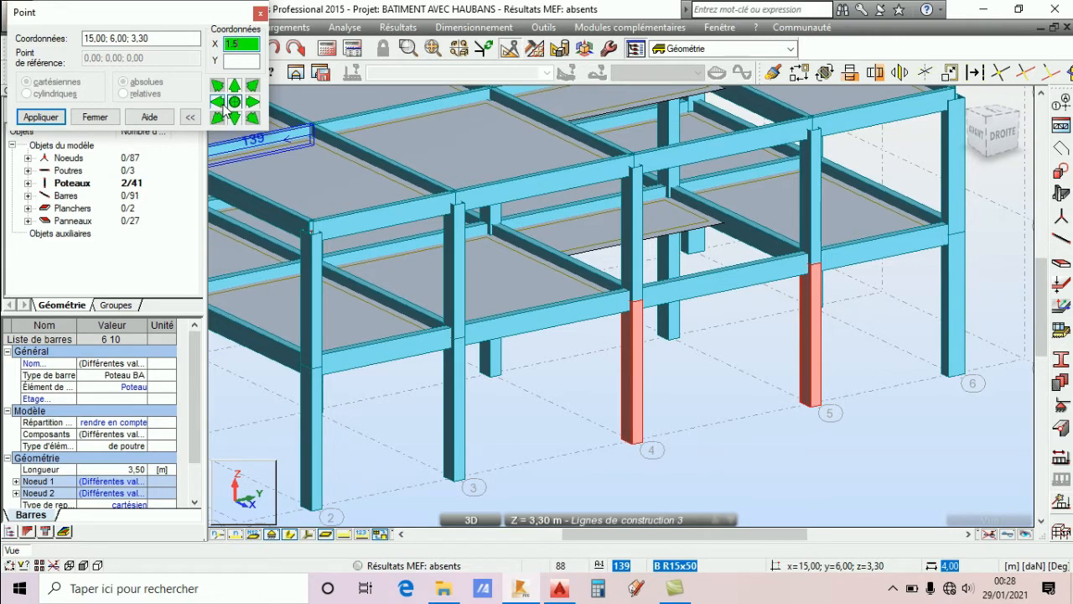
left_click(219, 102)
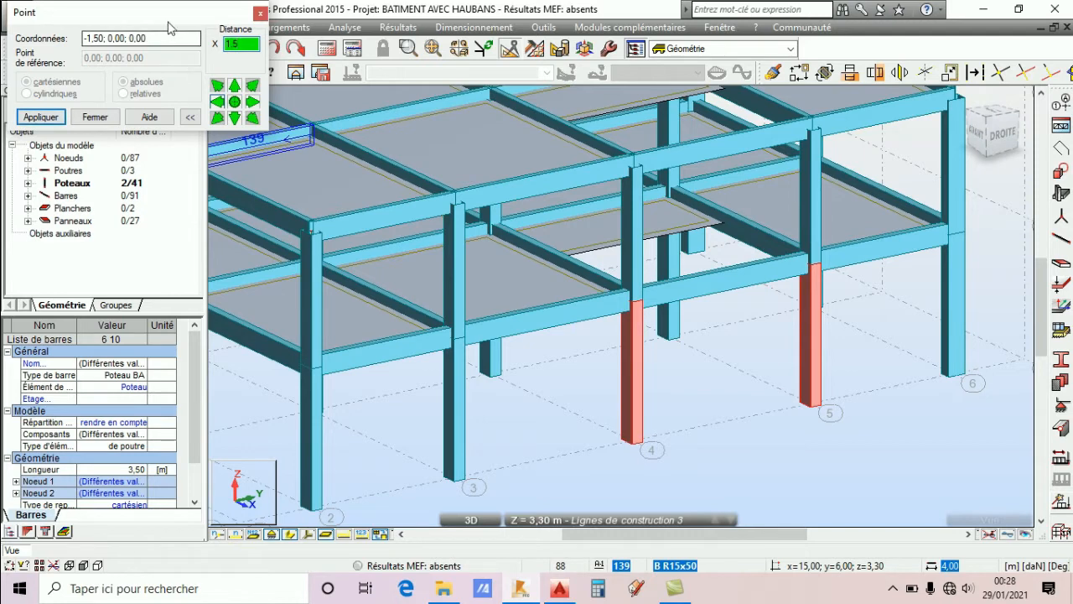
left_click(511, 49)
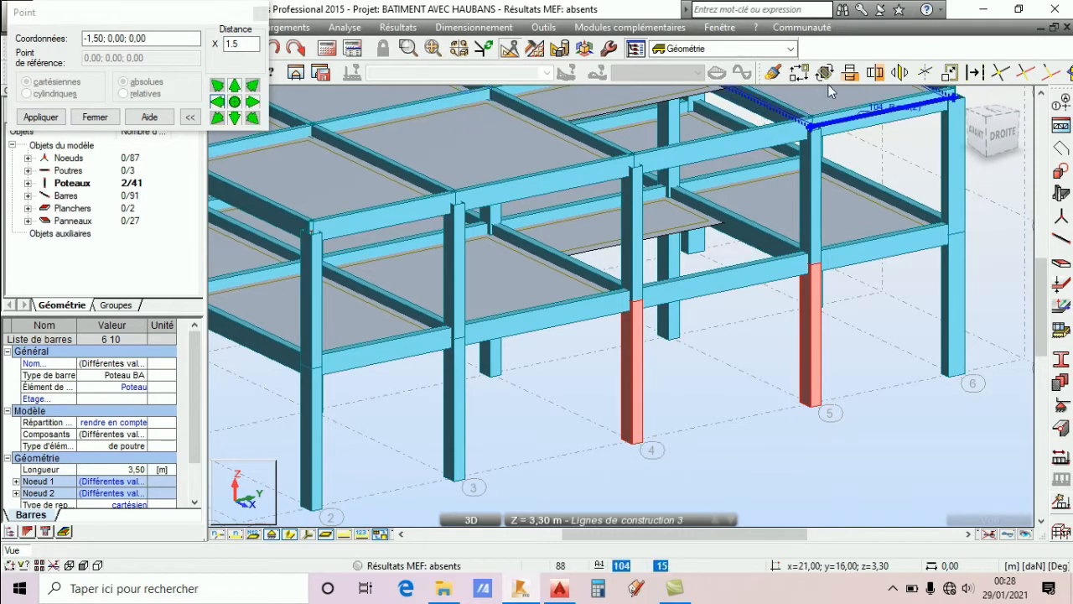
left_click(799, 73)
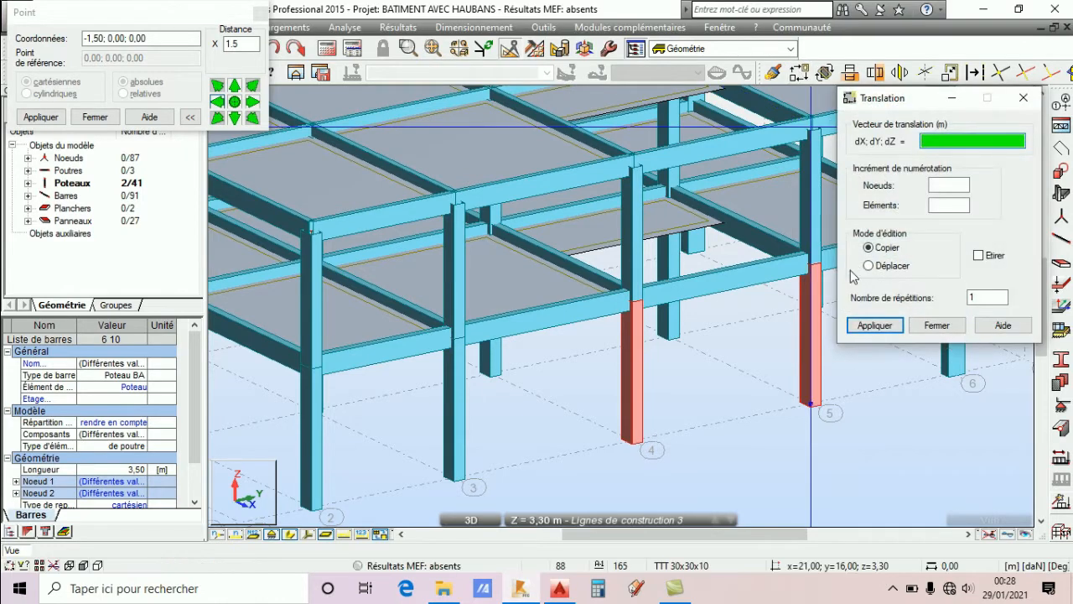
left_click(633, 450)
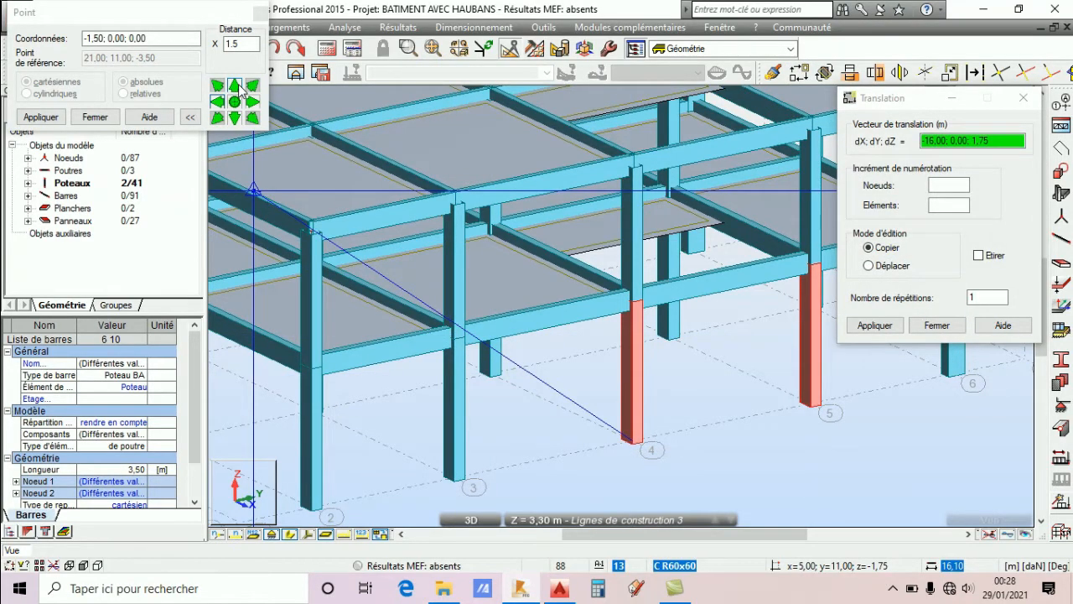
left_click(217, 101)
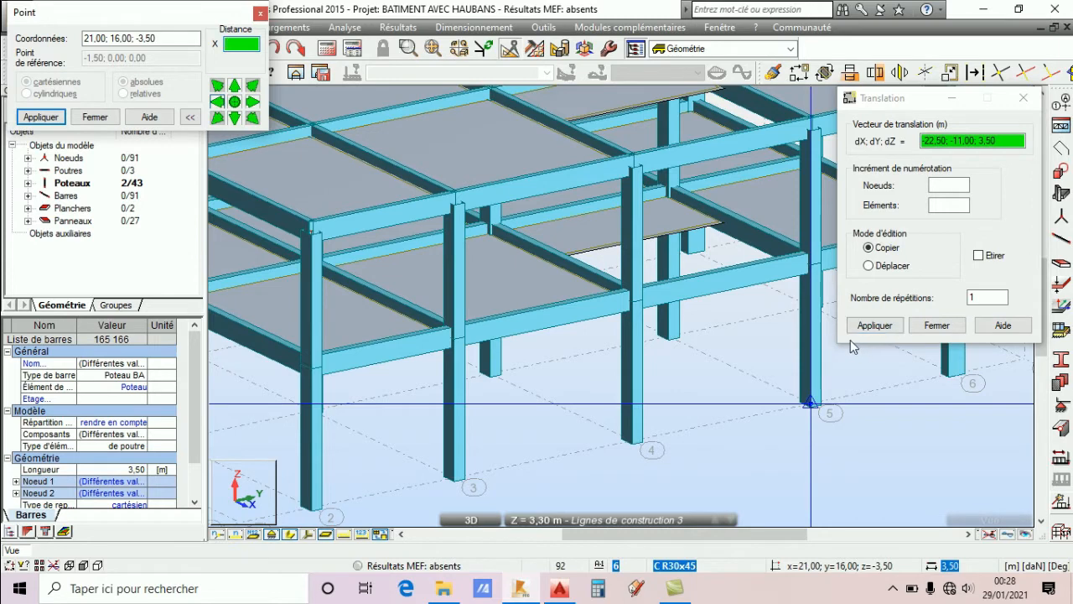
Undo the column copy and close the translation settings.
middle_click_drag(777, 344, 748, 344)
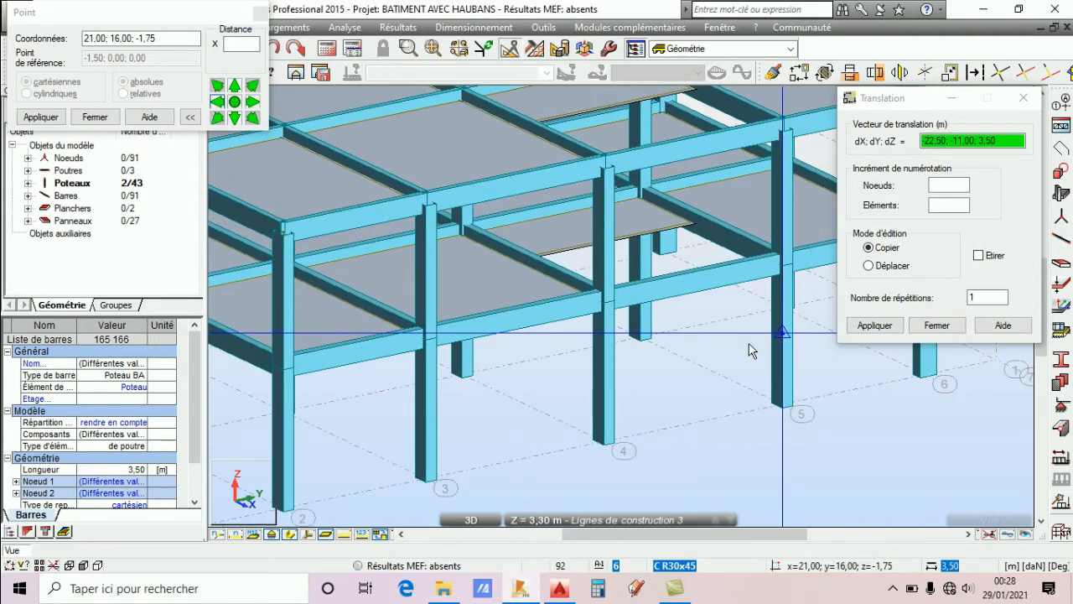
key("ctrl+z")
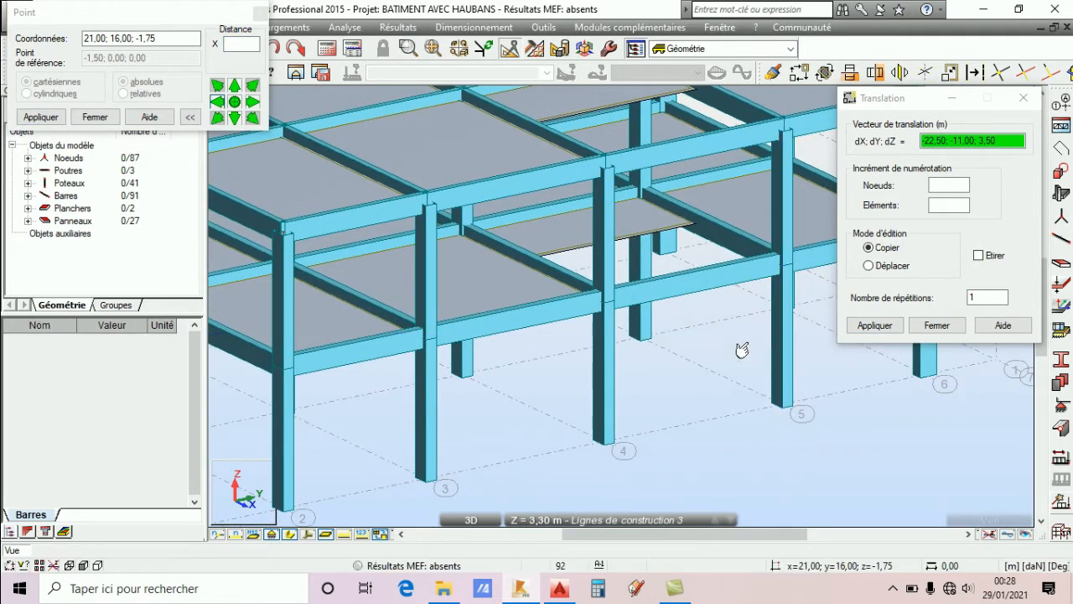
left_click(929, 326)
left_click(931, 326)
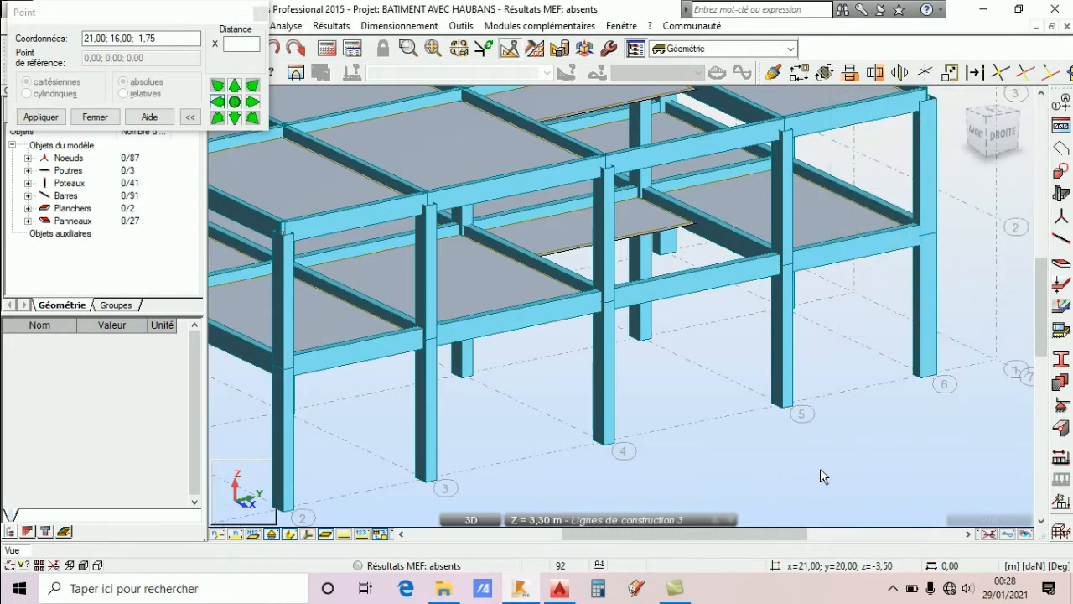
Copy the two lowest-storey front columns at grid lines 4 and 5 by 1.5 m in the negative X direction.
left_click_drag(549, 359, 549, 359)
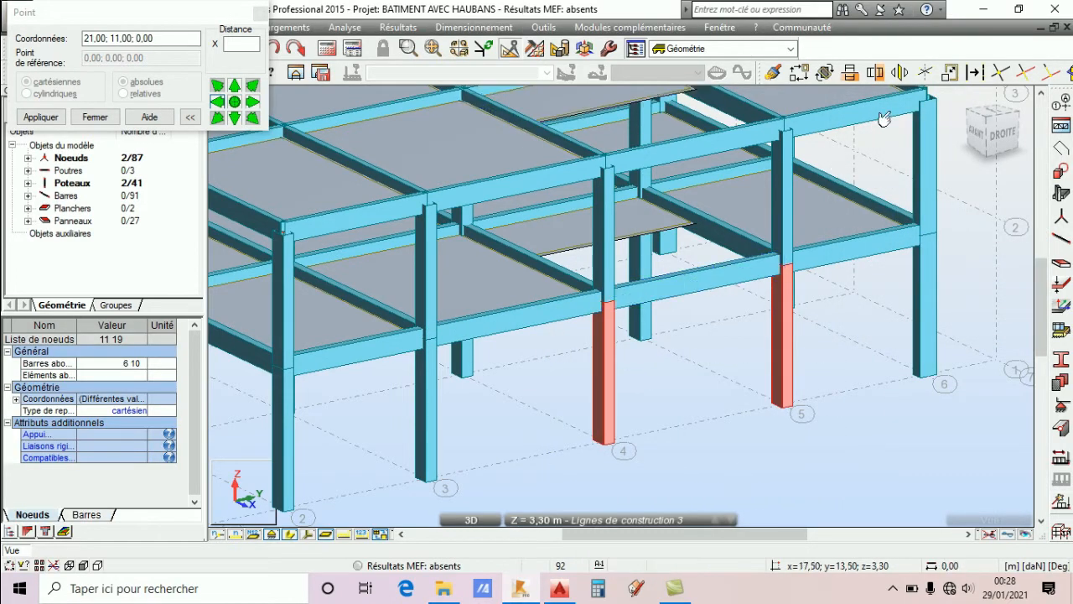
left_click(798, 72)
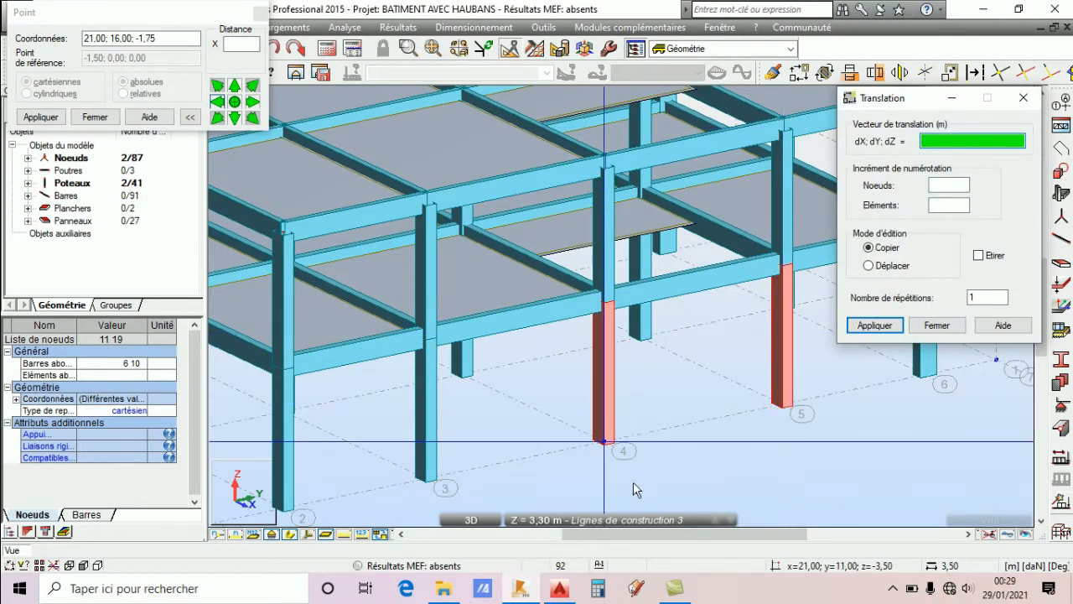
left_click(599, 451)
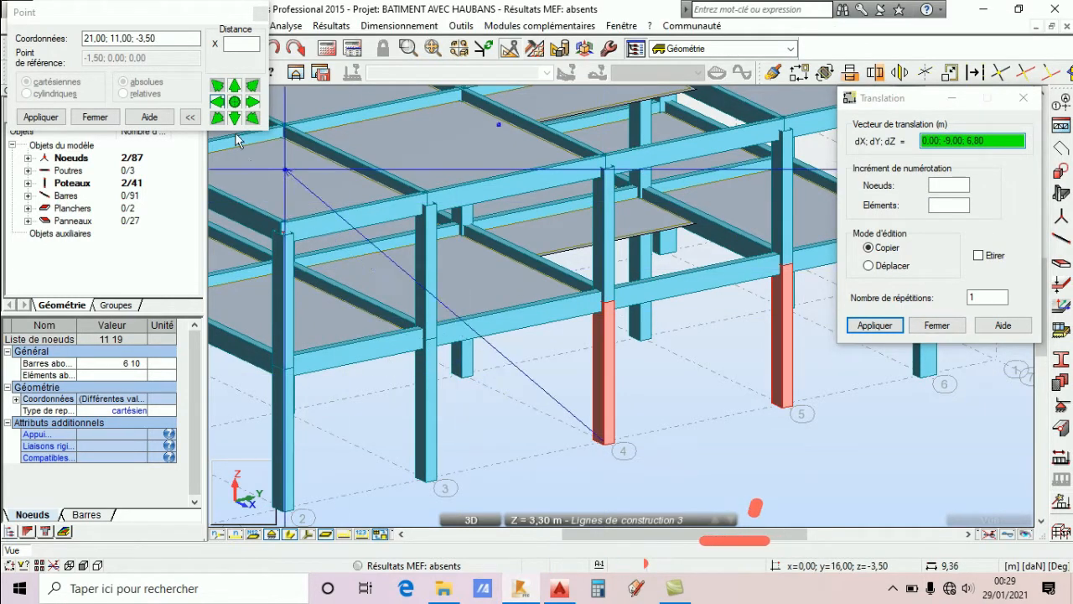
left_click(215, 150)
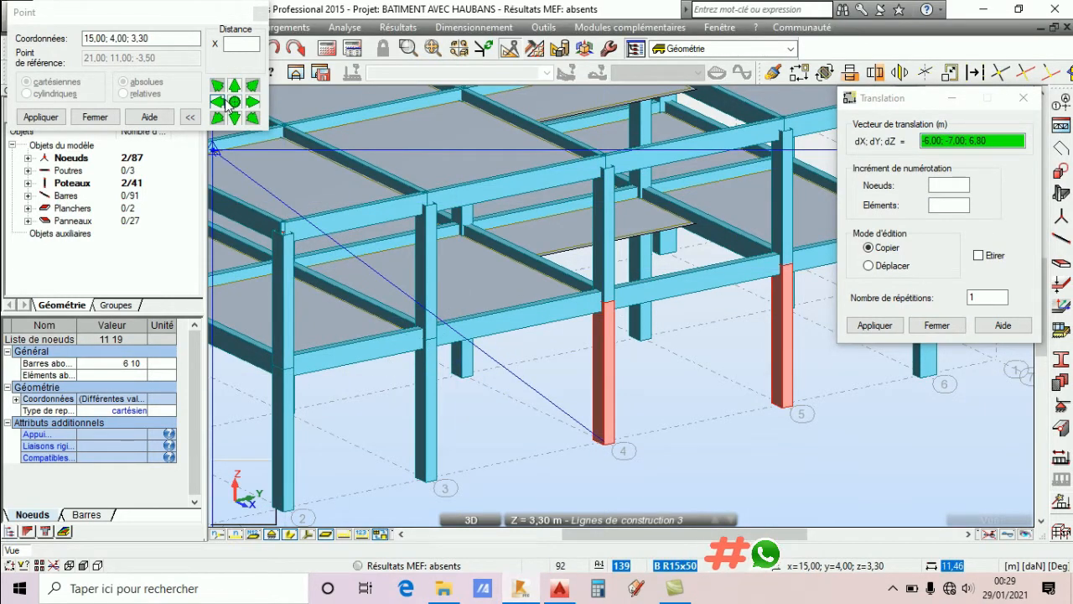
left_click(242, 47)
double_click(242, 47)
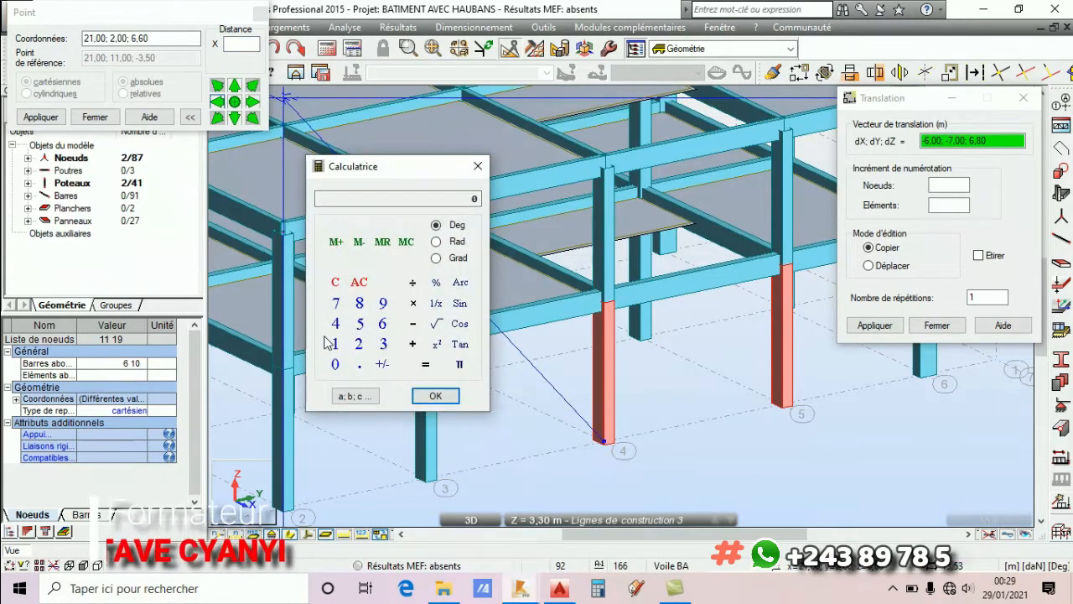
left_click(335, 346)
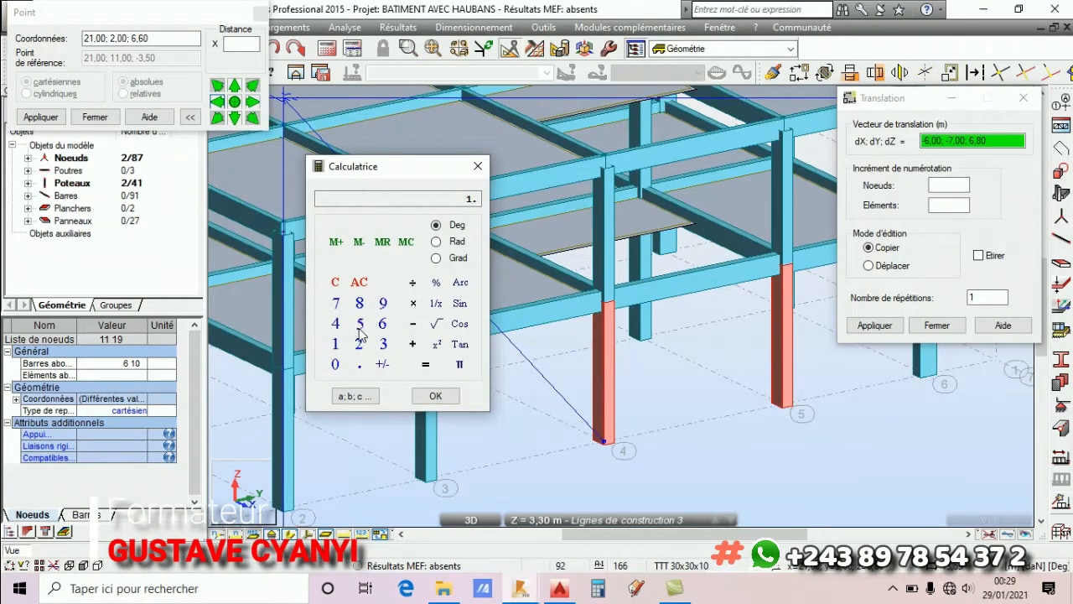
left_click(360, 327)
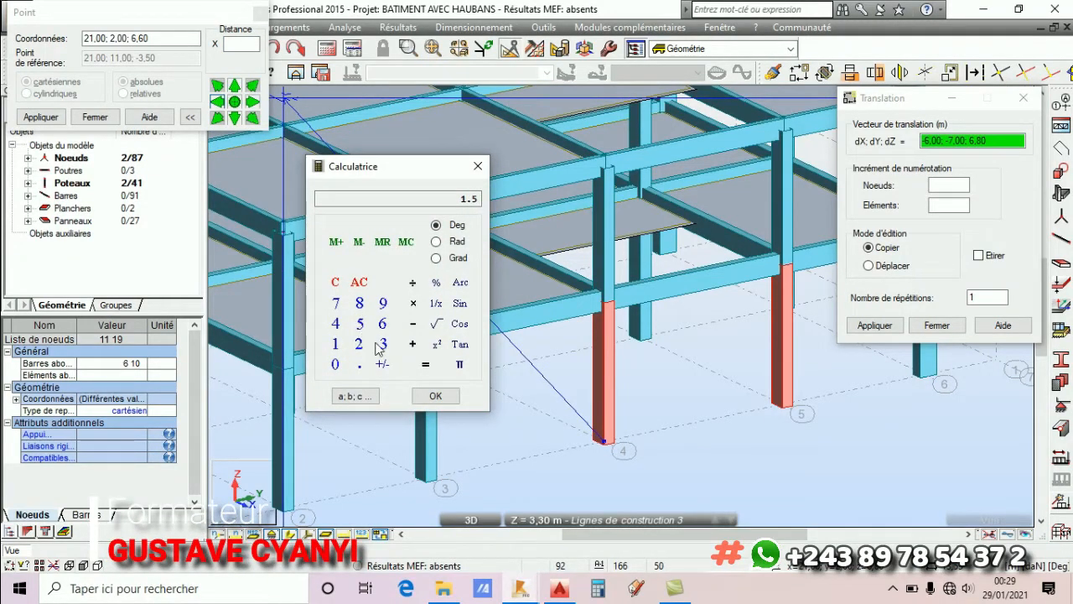
left_click(433, 395)
left_click(476, 173)
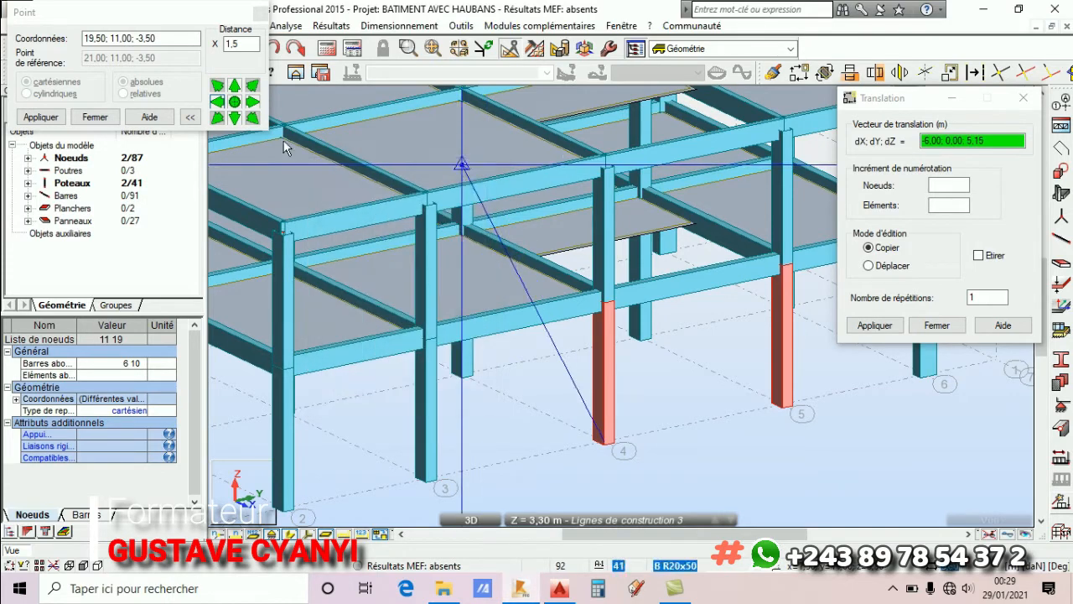
left_click(220, 104)
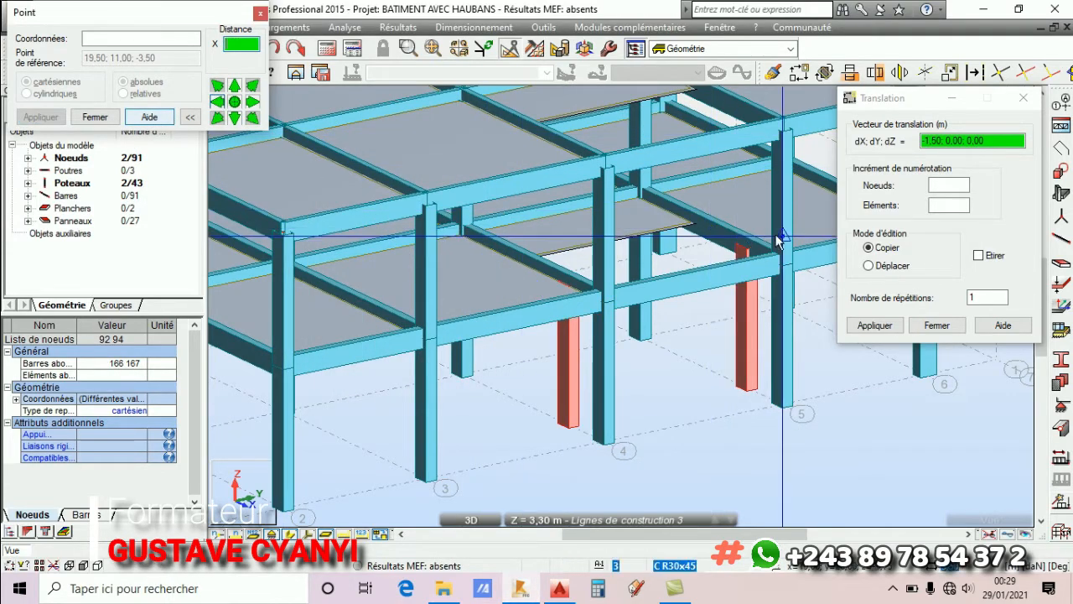
left_click(937, 326)
Try copying the new column behind grid line 5 by 1.5 m in the negative X direction, and undo that copy.
scroll(740, 352, "up", 1)
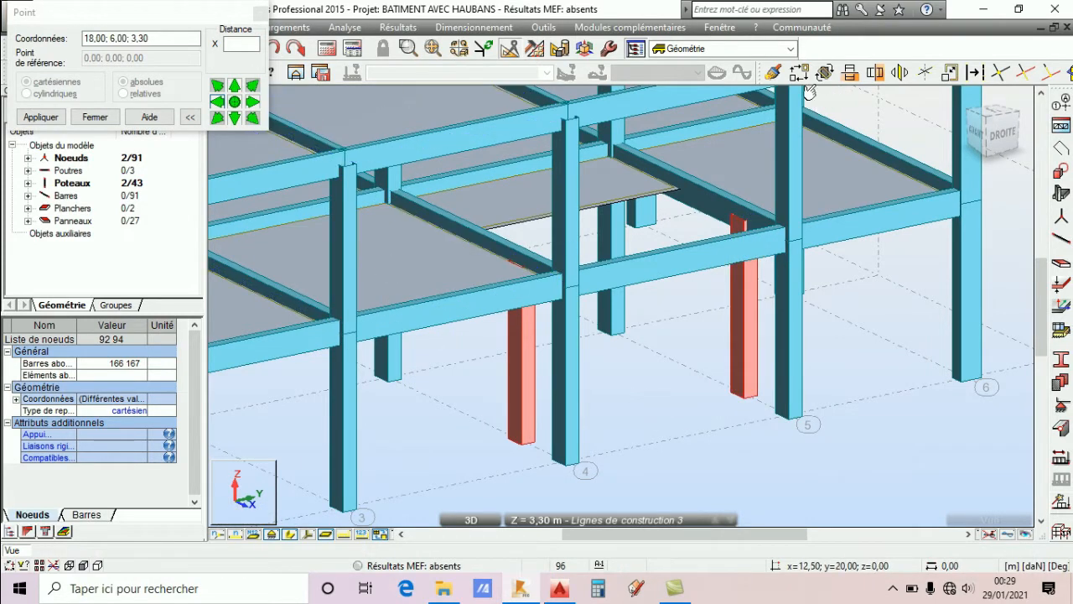
left_click(690, 347)
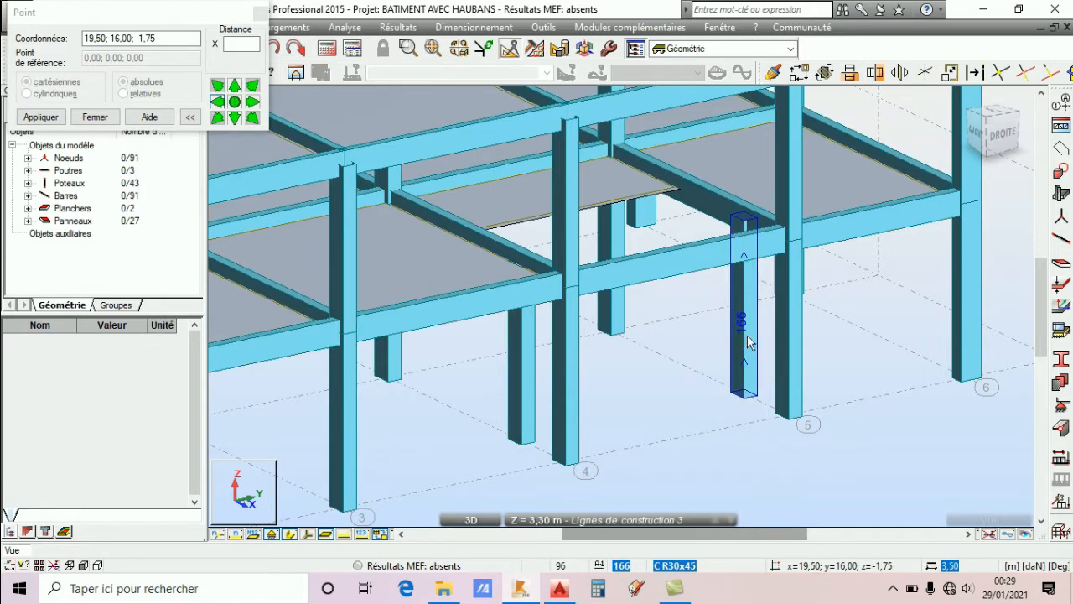
left_click(744, 336)
left_click(798, 73)
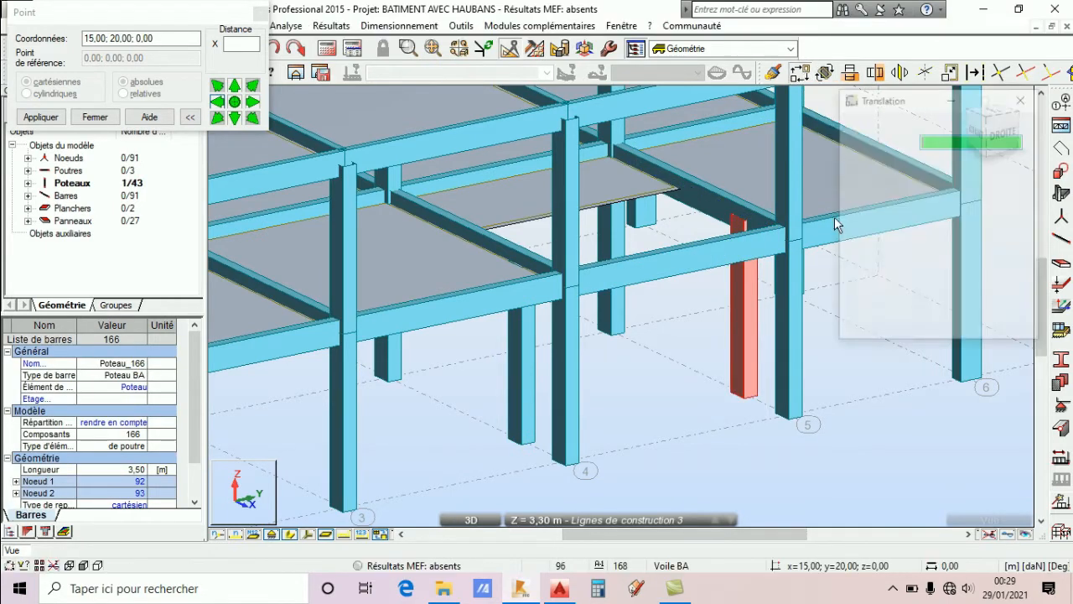
left_click(749, 398)
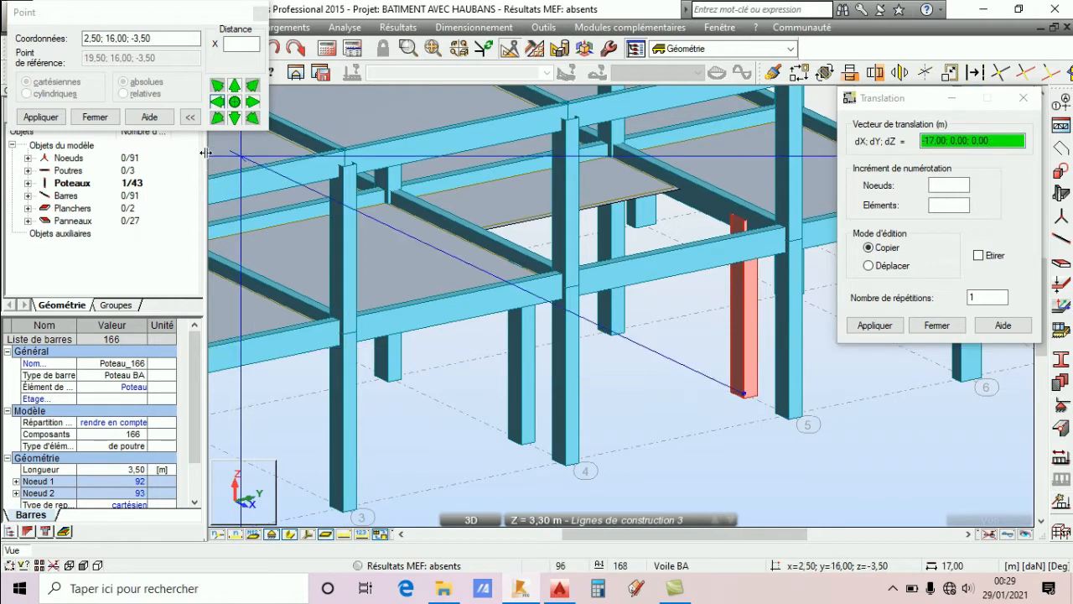
left_click(241, 43)
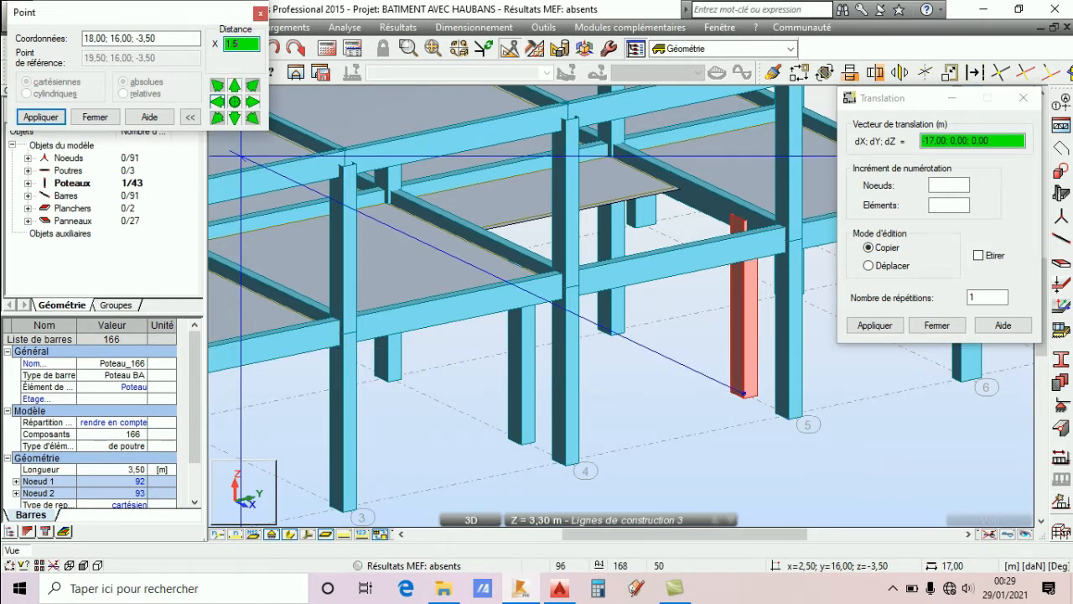
left_click(236, 119)
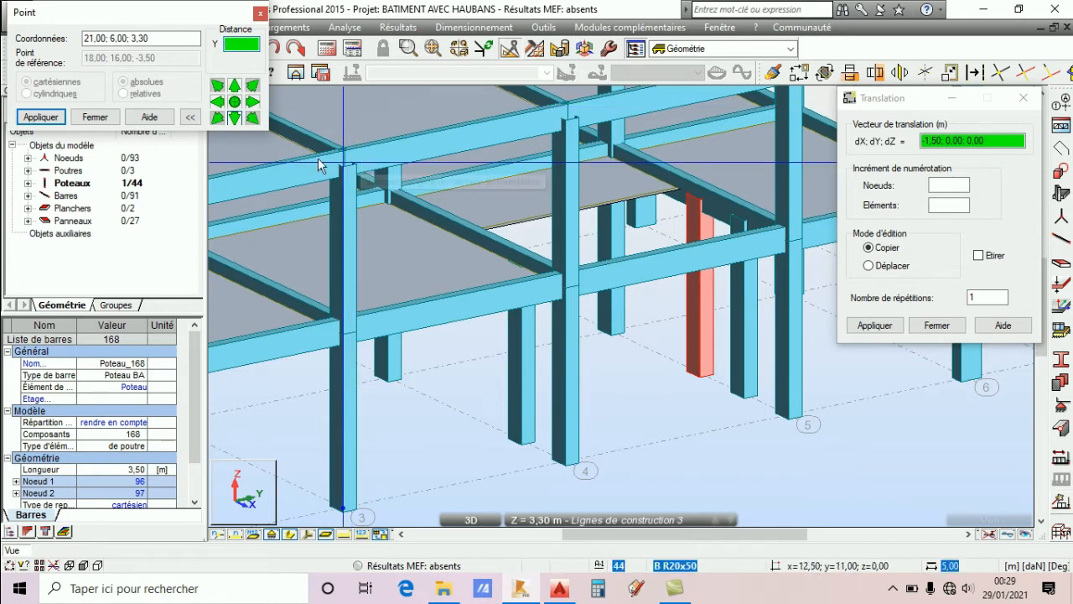
left_click(936, 325)
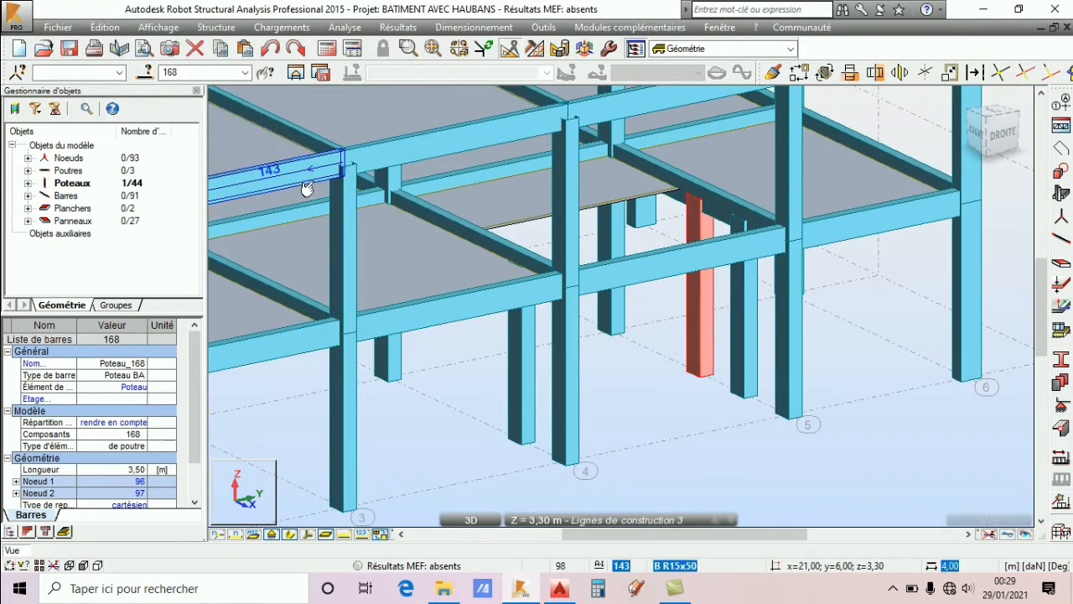
key("ctrl+z")
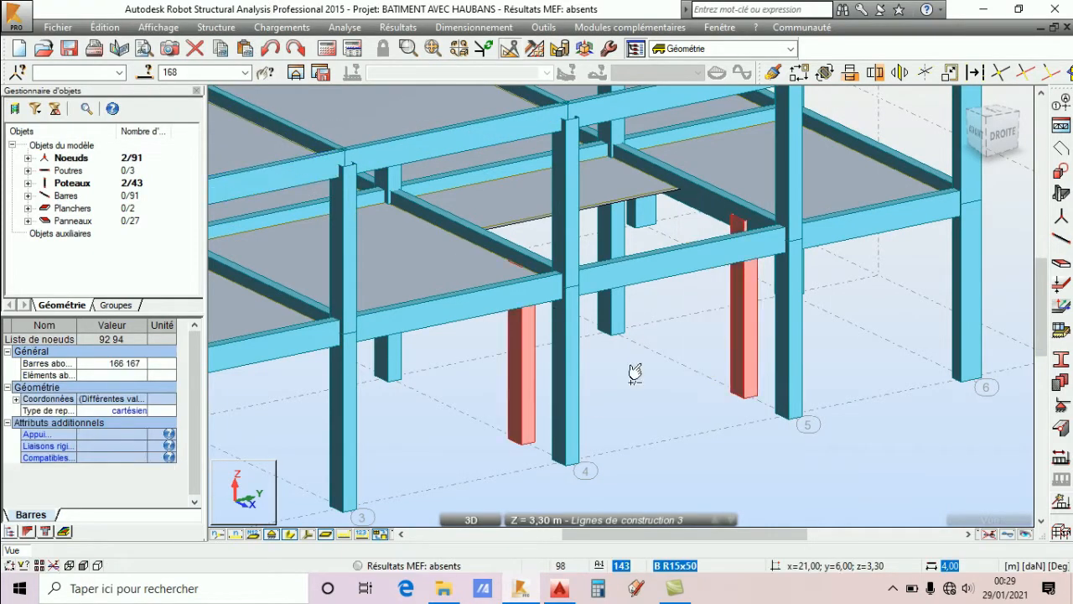
Move the new column behind grid line 5 by 1.5 m in the negative Y direction, using the translation's Déplacer mode.
left_click(730, 354)
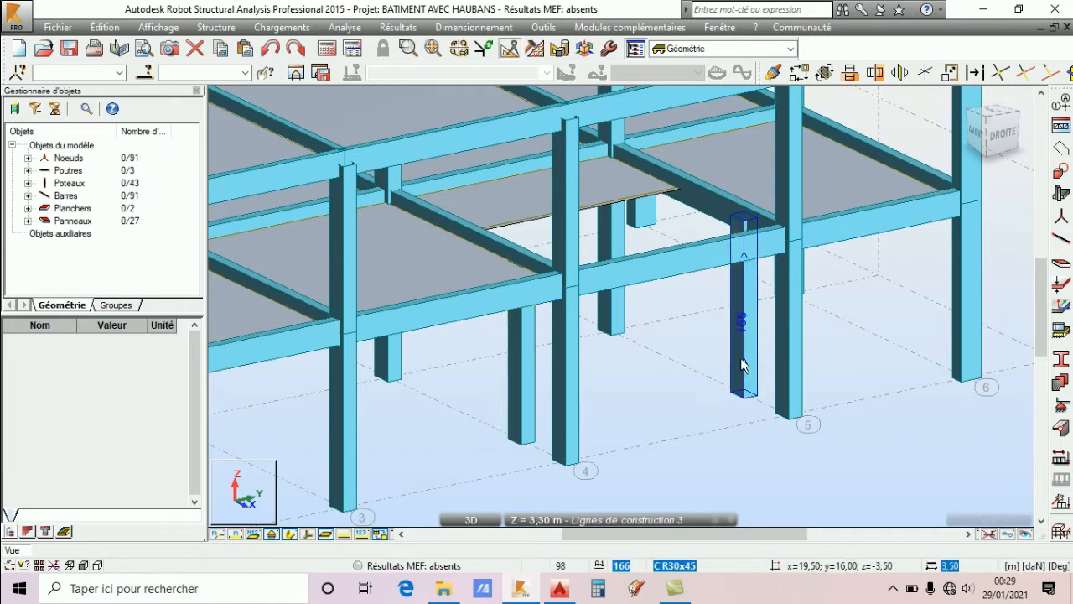
left_click(799, 72)
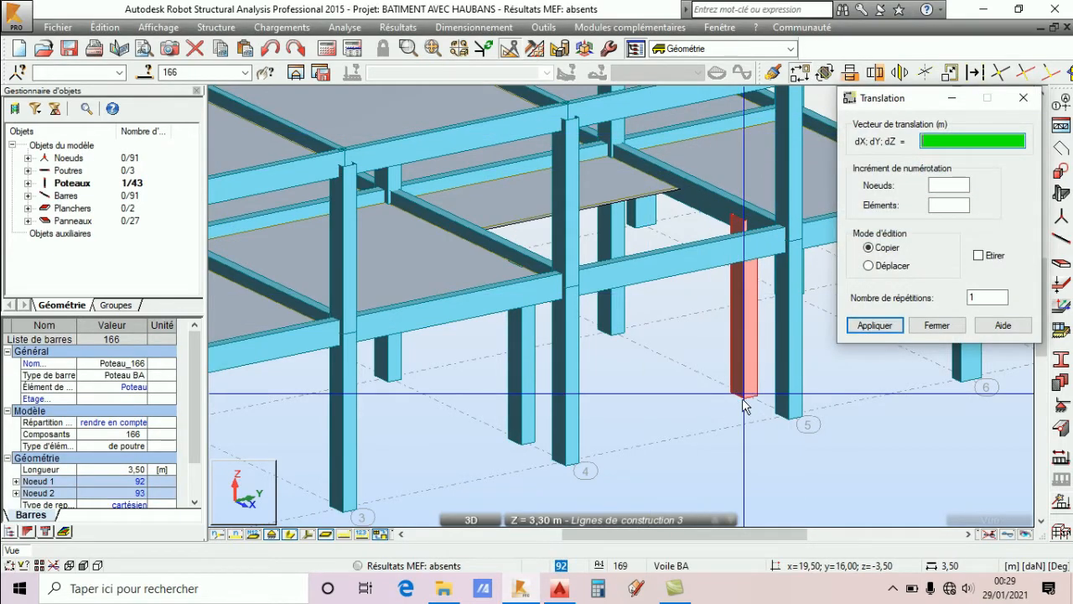
left_click(869, 265)
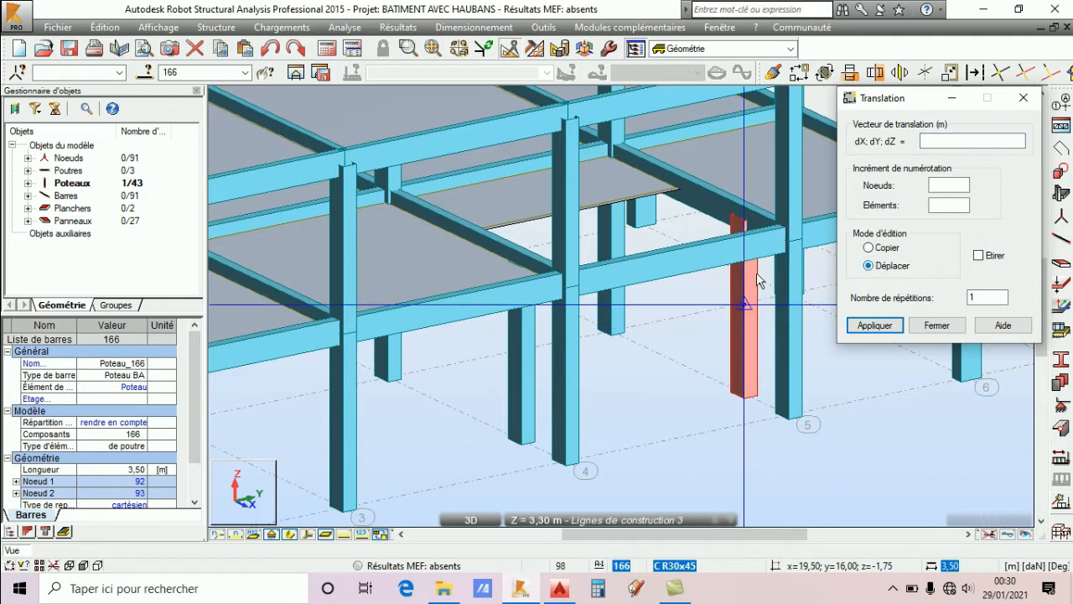
left_click(742, 407)
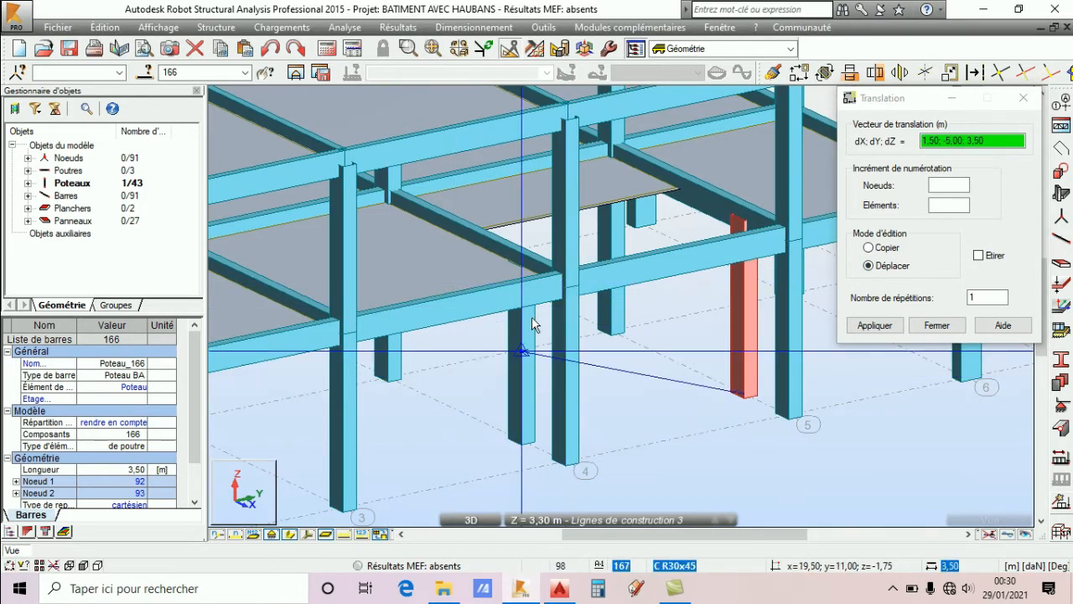
type("1.5")
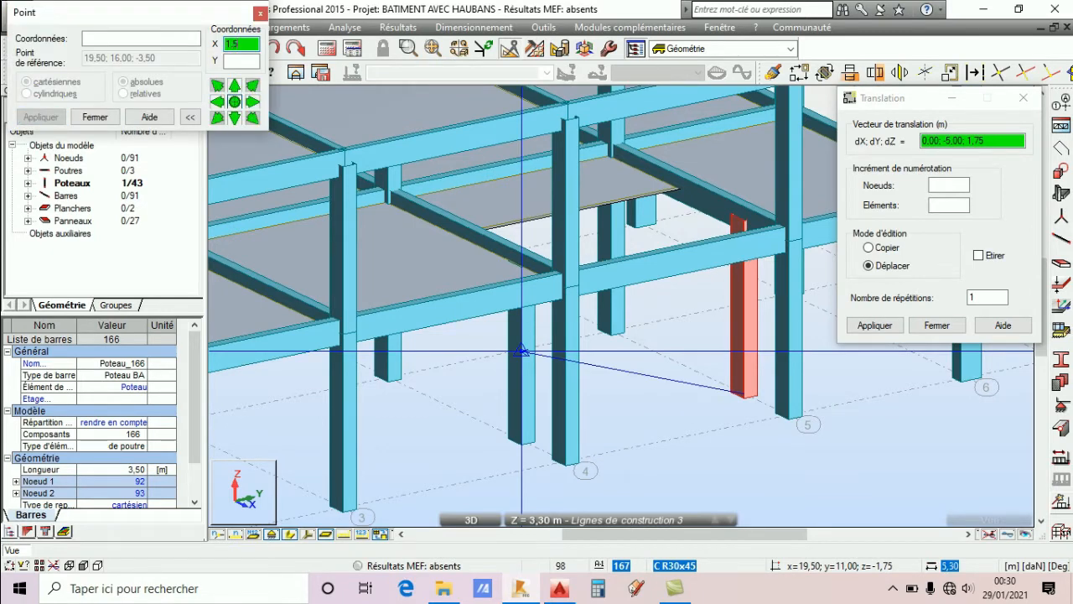
left_click(235, 117)
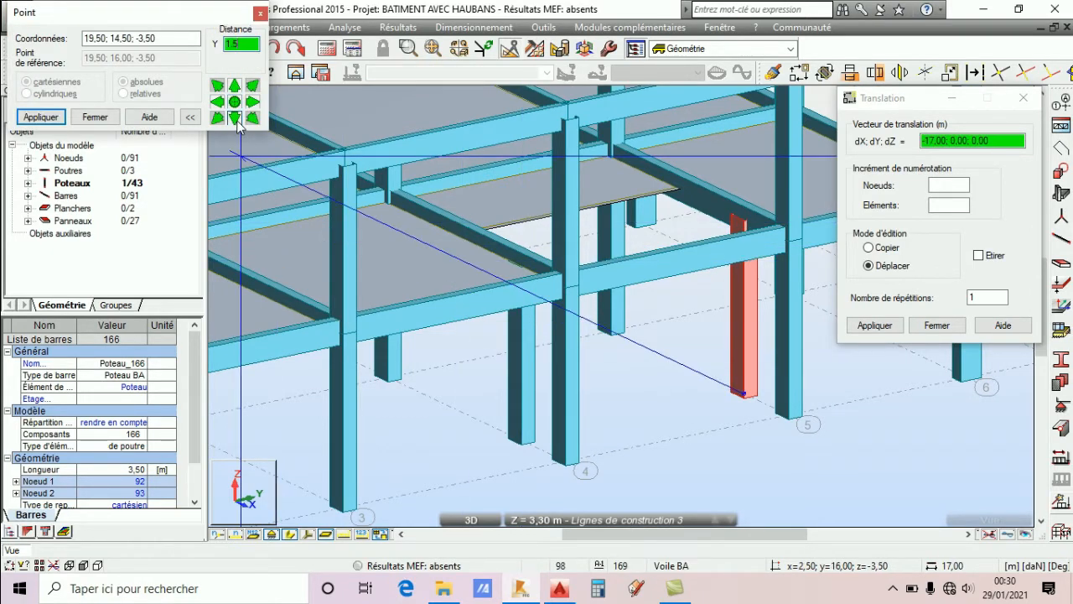
left_click(37, 118)
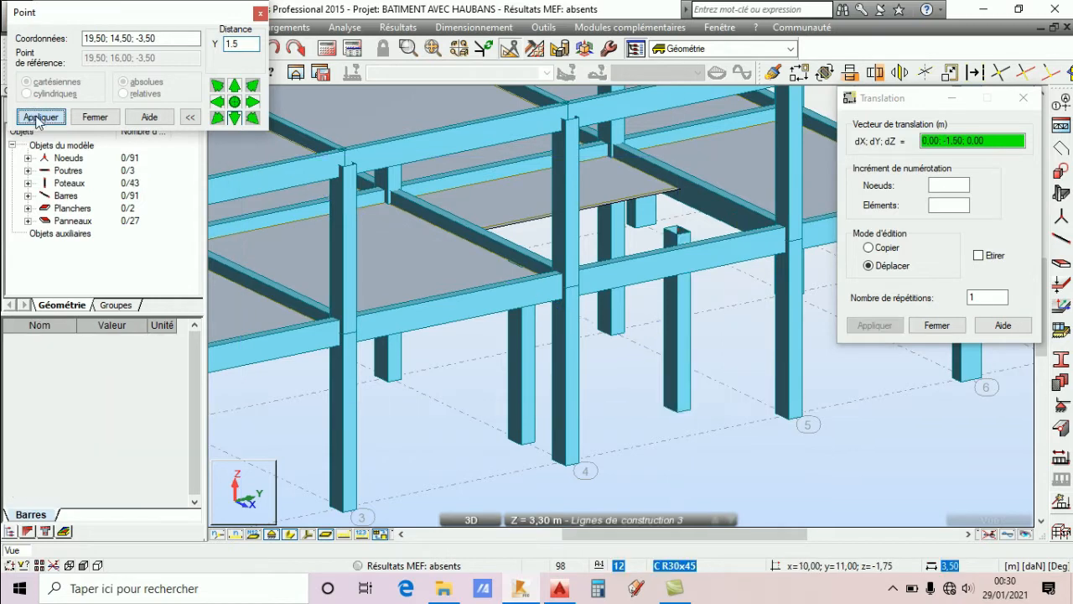
left_click(937, 325)
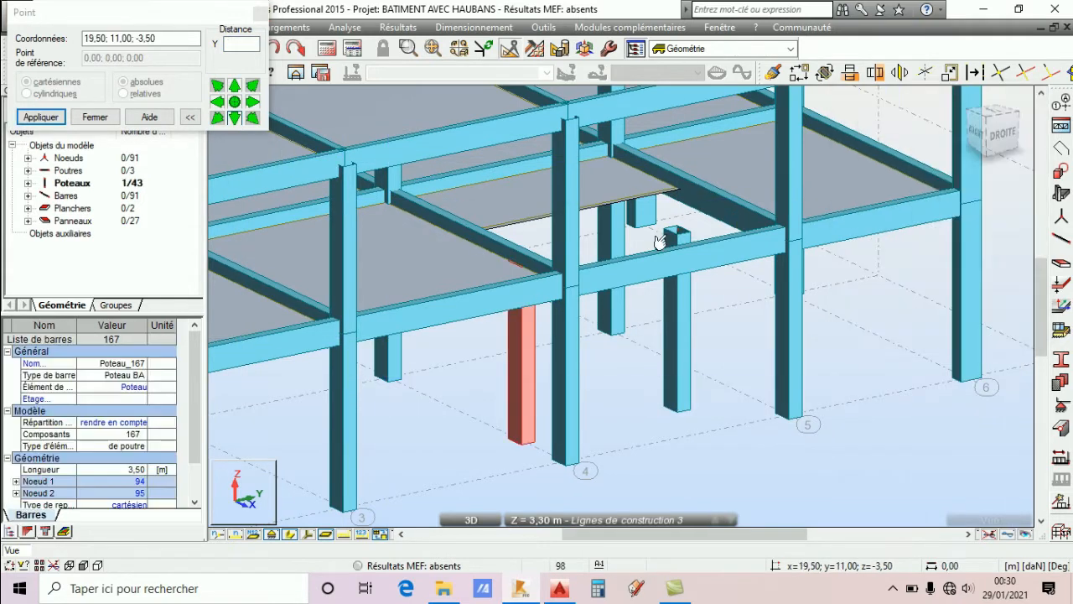
Move the new column behind grid line 4 by 1.5 m in the positive Y direction in Déplacer mode, and close the translation settings.
left_click(799, 73)
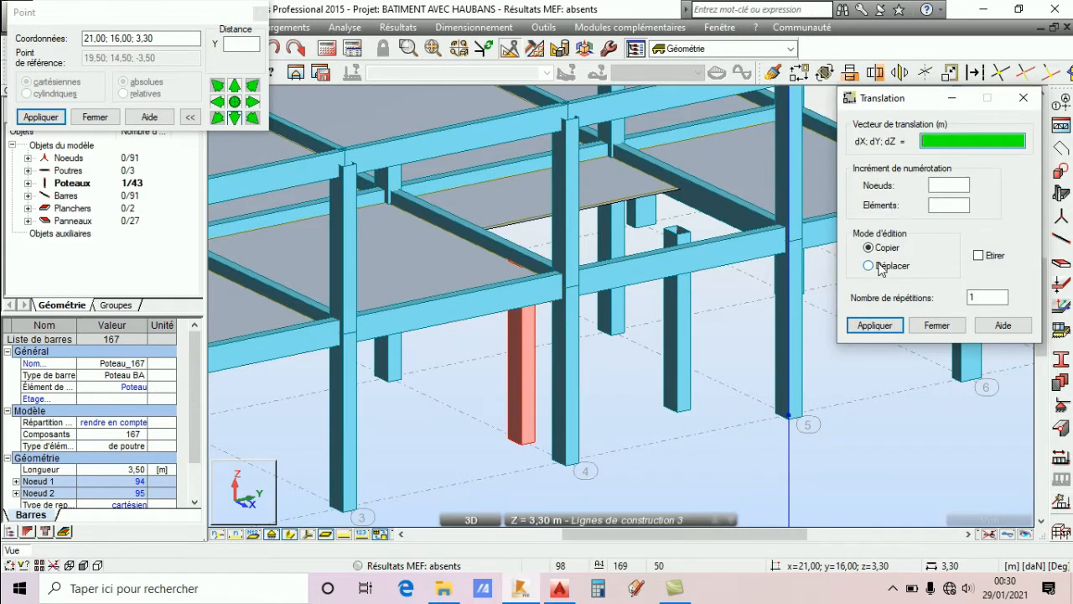
left_click(869, 266)
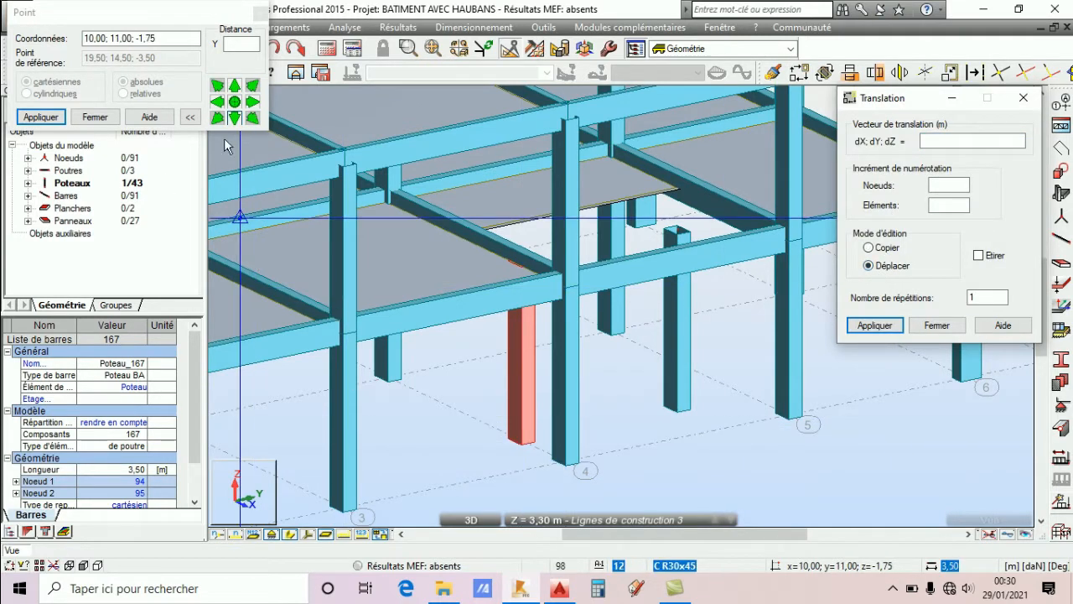
left_click(245, 44)
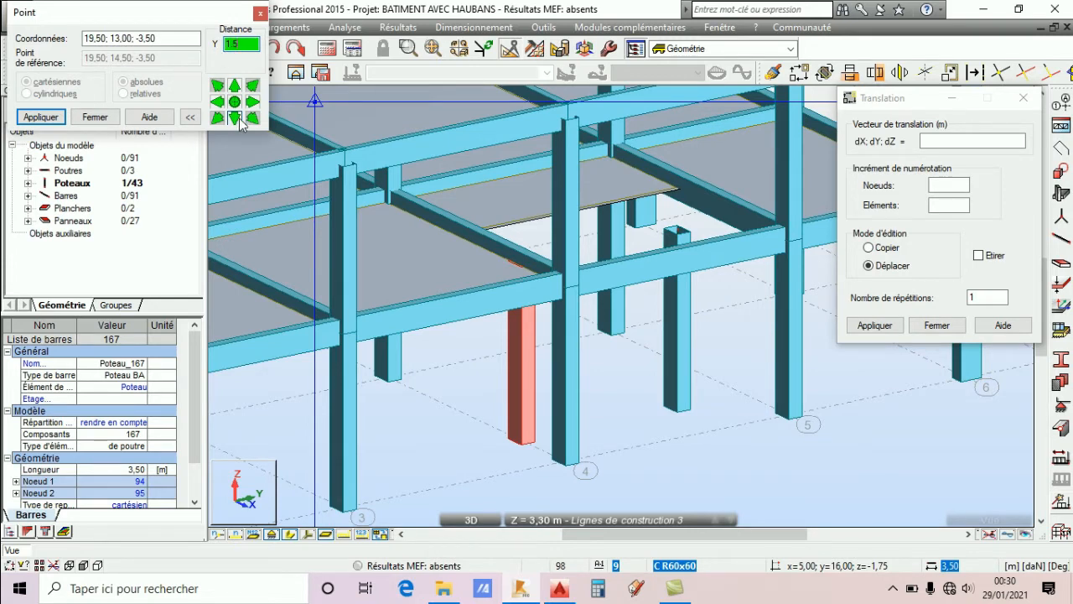
left_click(235, 87)
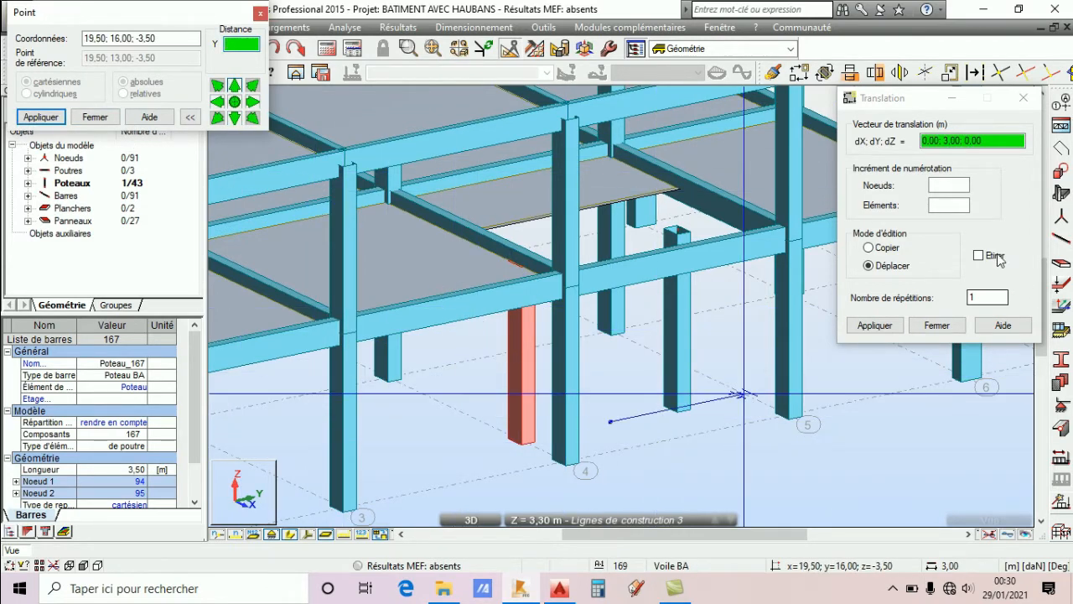
left_click(871, 265)
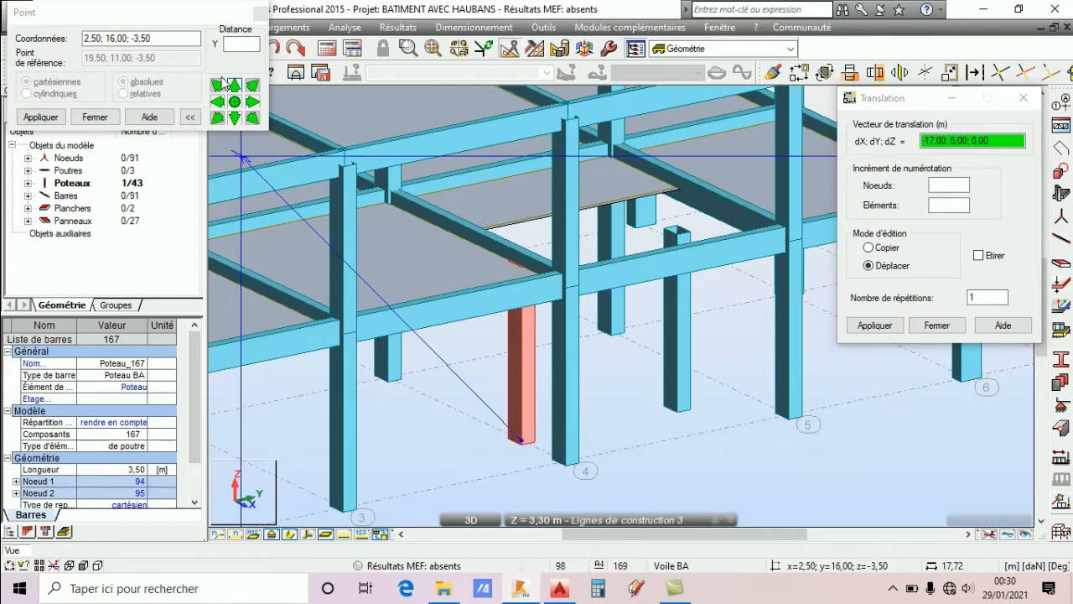
left_click(238, 47)
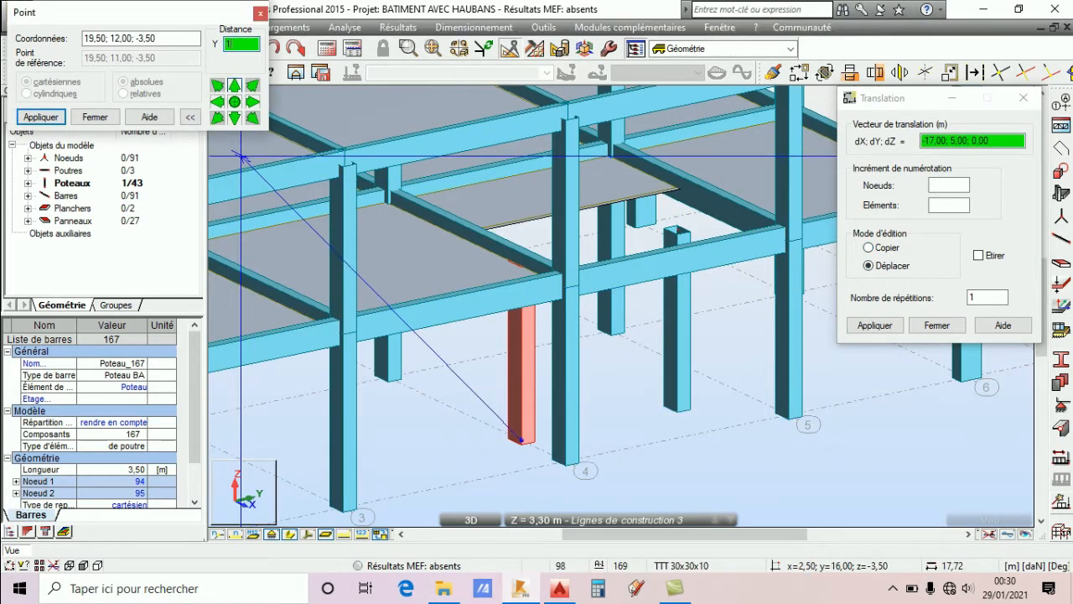
left_click(235, 84)
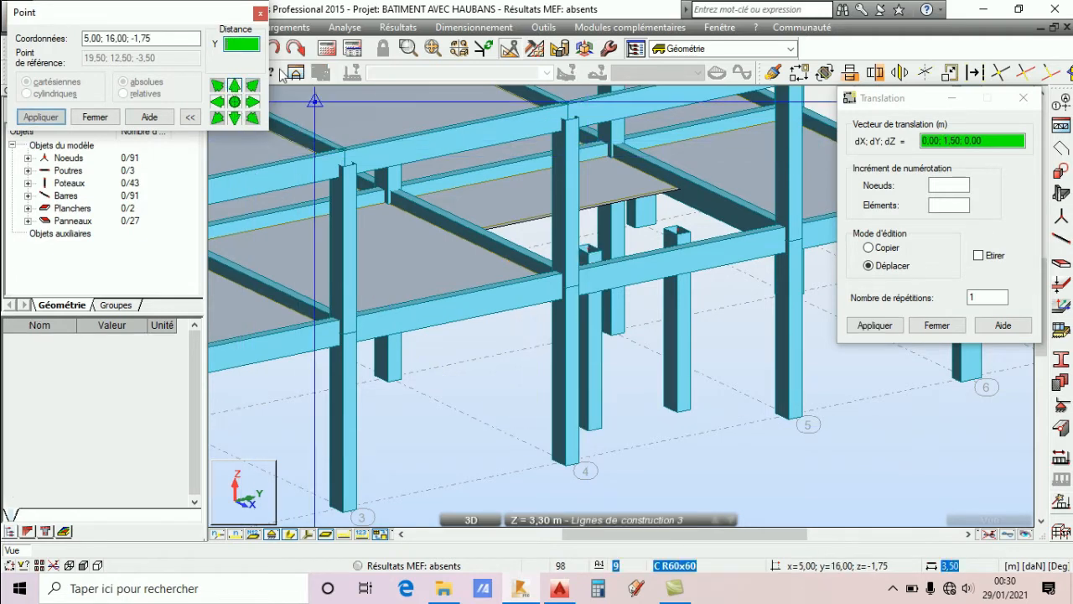
left_click(261, 14)
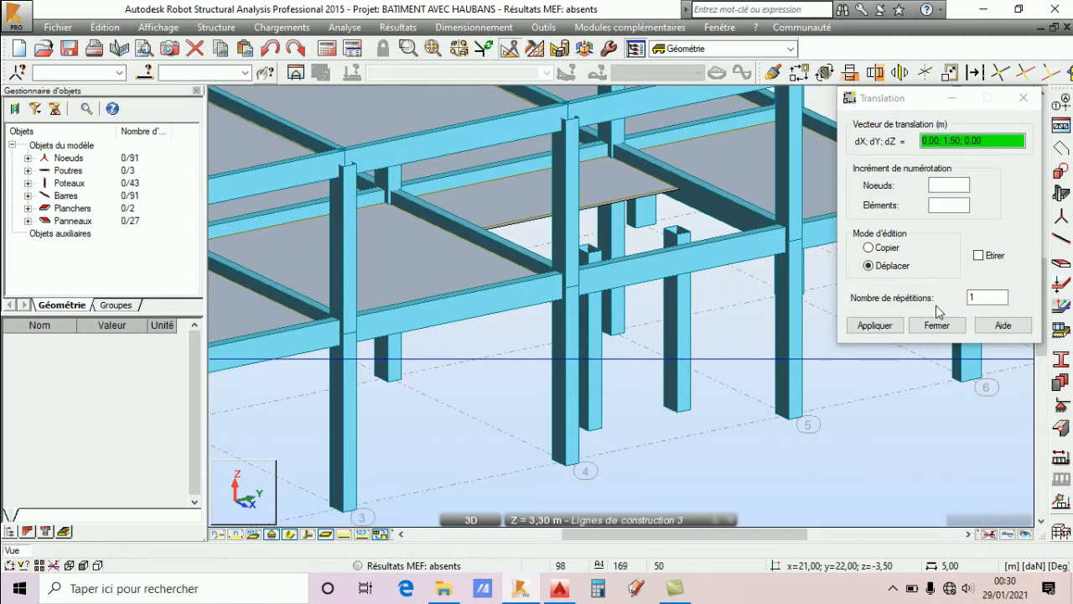
left_click(937, 325)
Start defining a new concrete wall (Voile) from the construction elements.
scroll(675, 369, "up", 5)
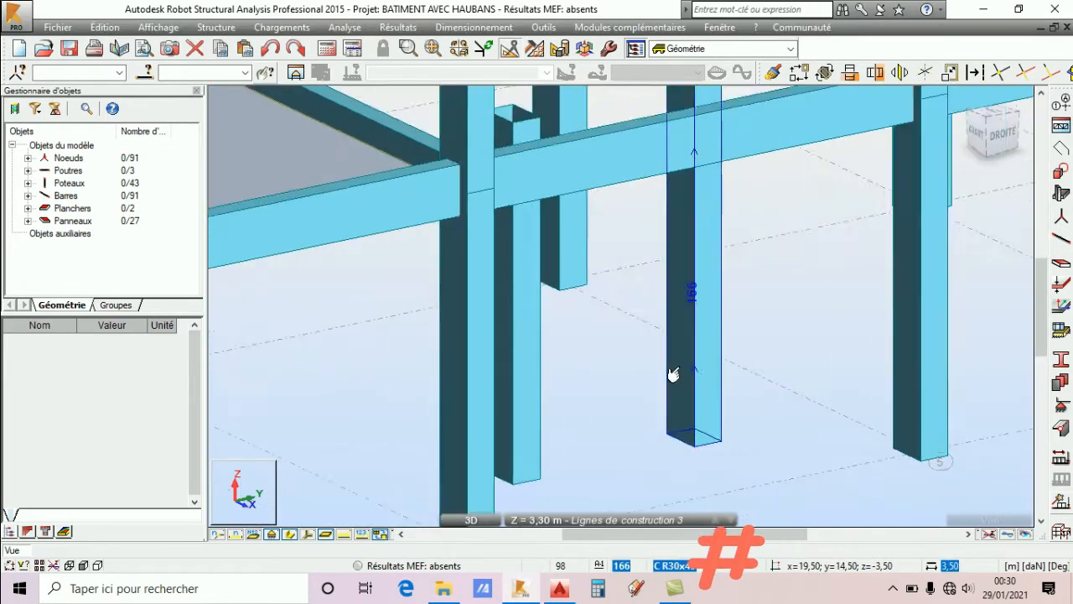
scroll(673, 374, "down", 5)
right_click(791, 284)
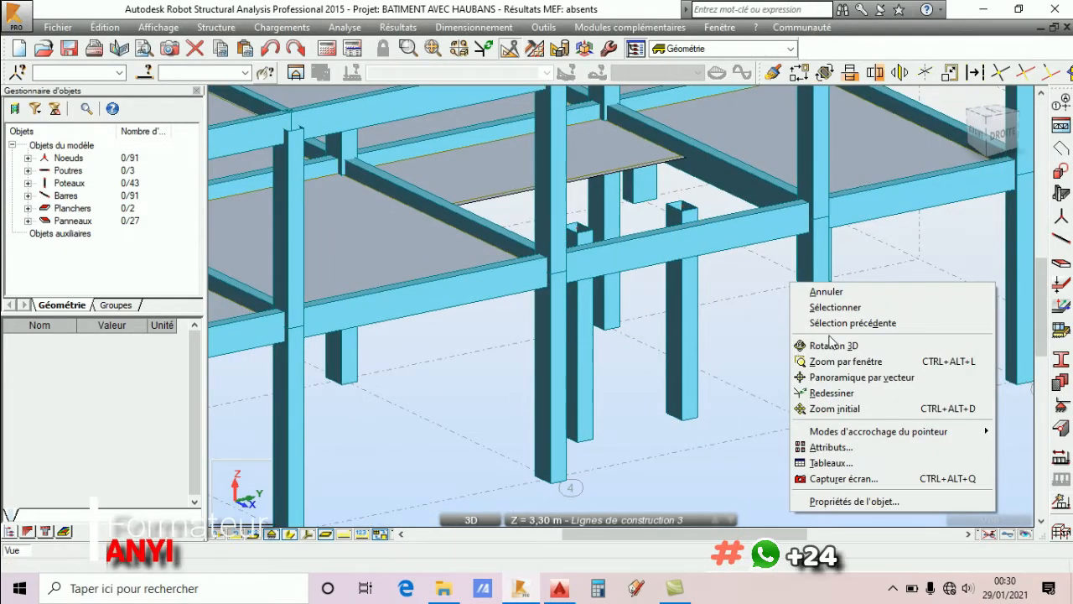
left_click(830, 345)
left_click_drag(803, 343, 592, 402)
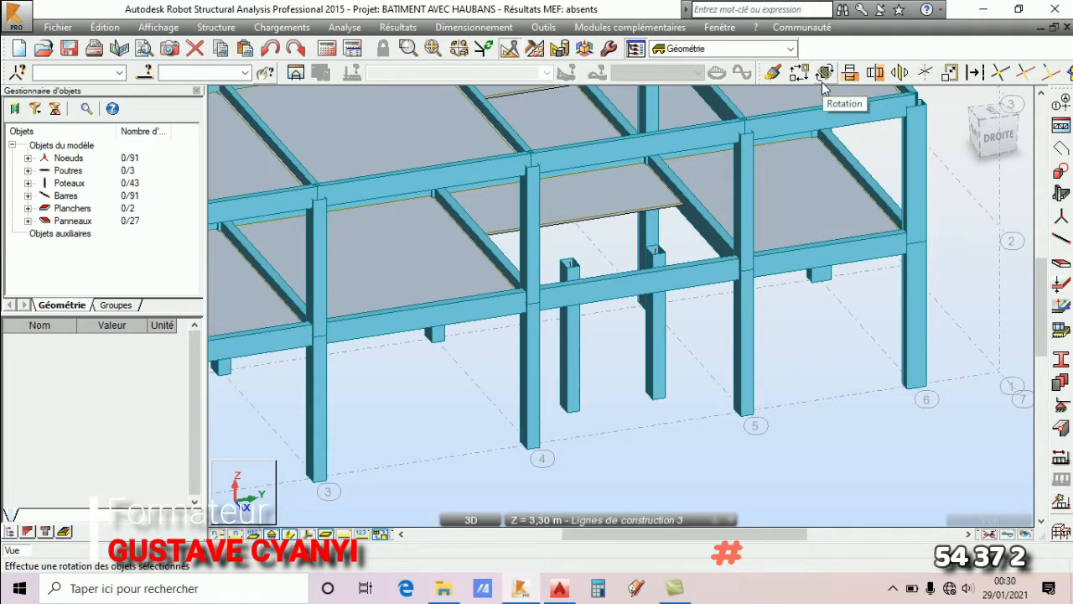
left_click(1062, 193)
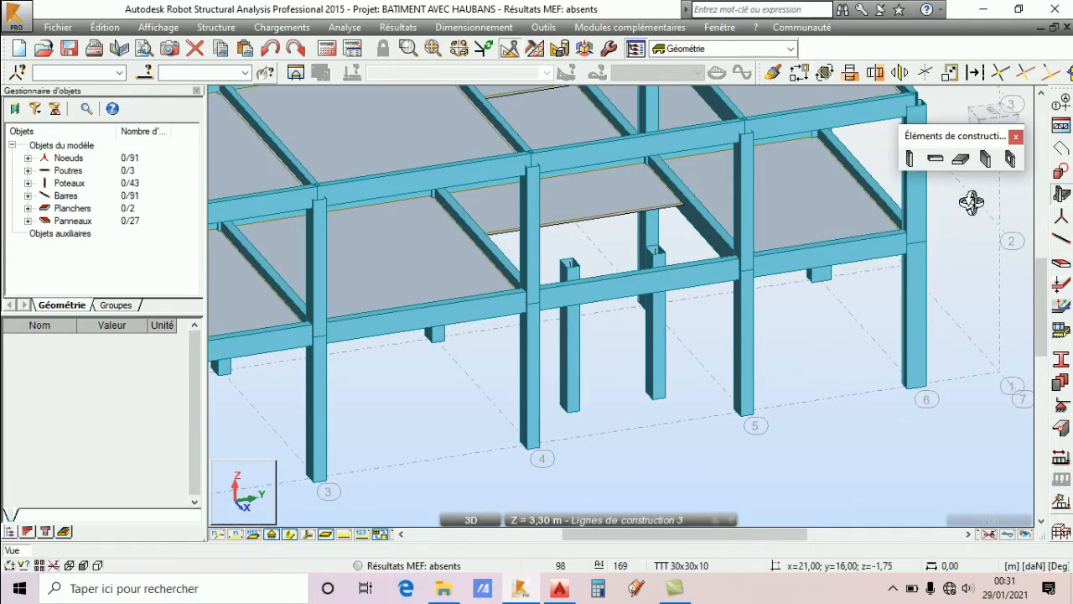
left_click(988, 158)
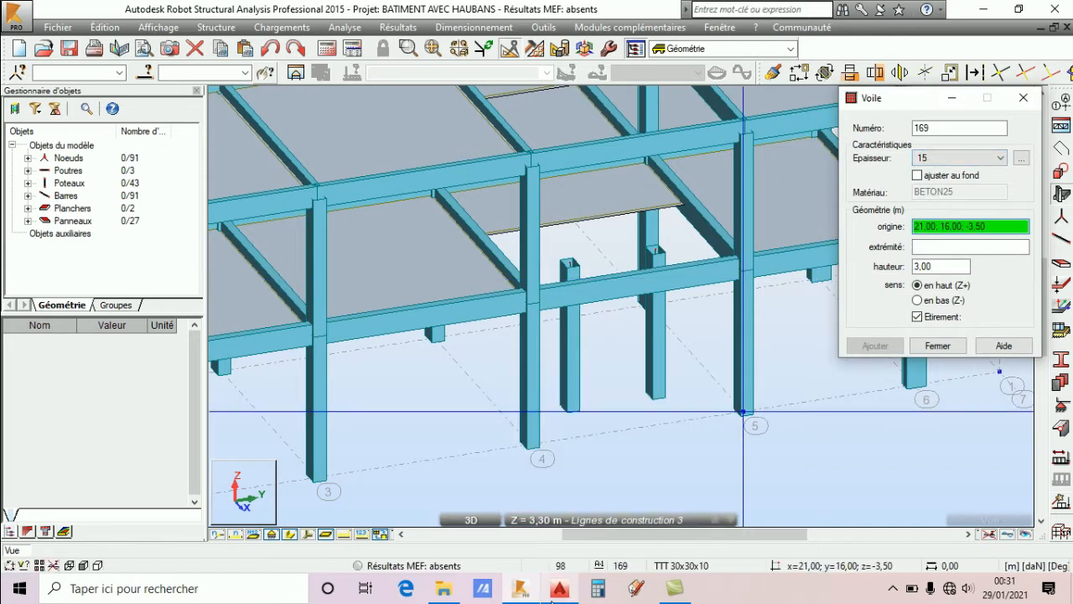
Switch to AutoCAD, check the elevator-shaft wall thickness in the red notes beside the plan, and return to Robot.
left_click(558, 591)
scroll(544, 273, "down", 5)
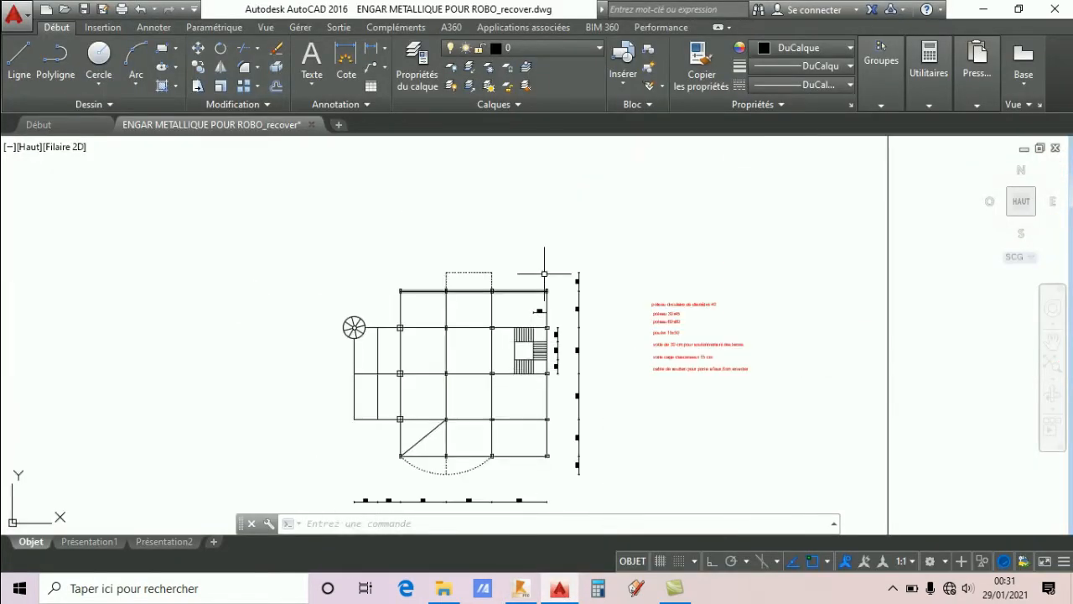
scroll(673, 332, "up", 8)
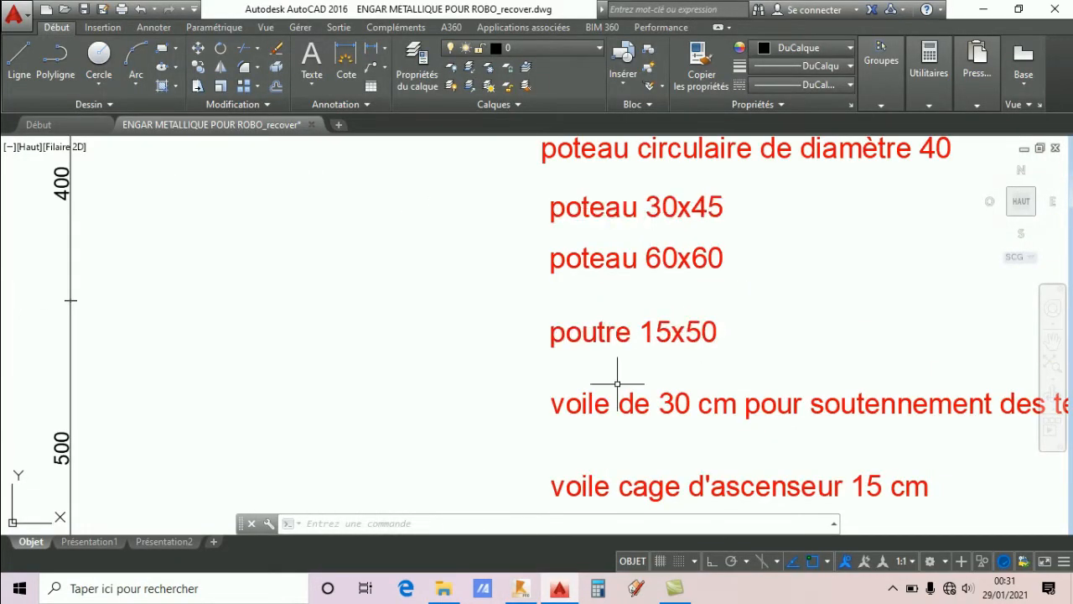
middle_click_drag(724, 435, 695, 410)
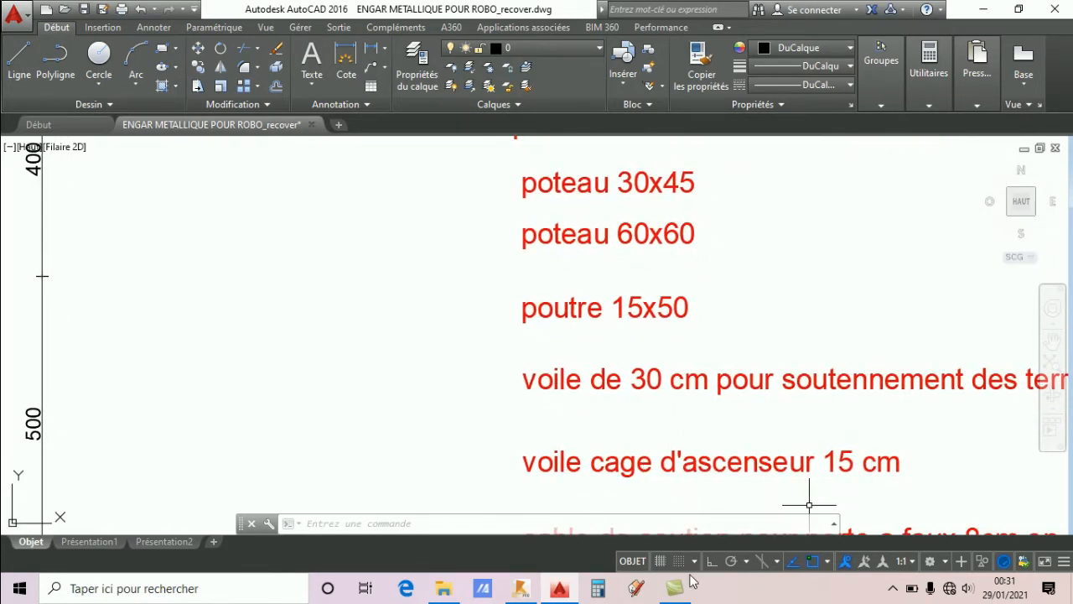
left_click(521, 588)
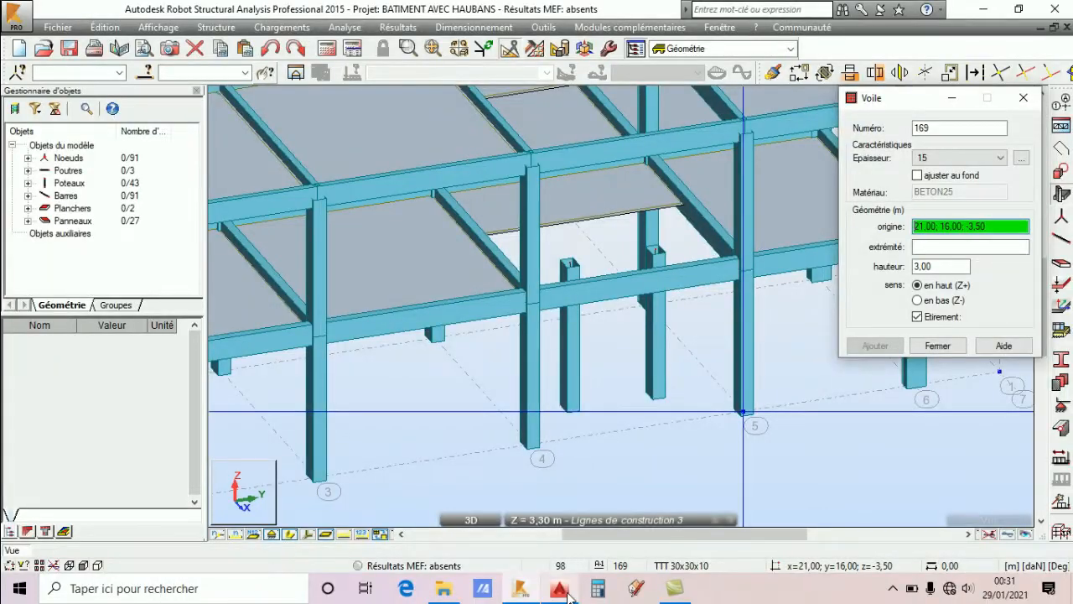
Keep the wall thickness at 15 and set the wall height to 3.5 m.
left_click(985, 159)
left_click(978, 173)
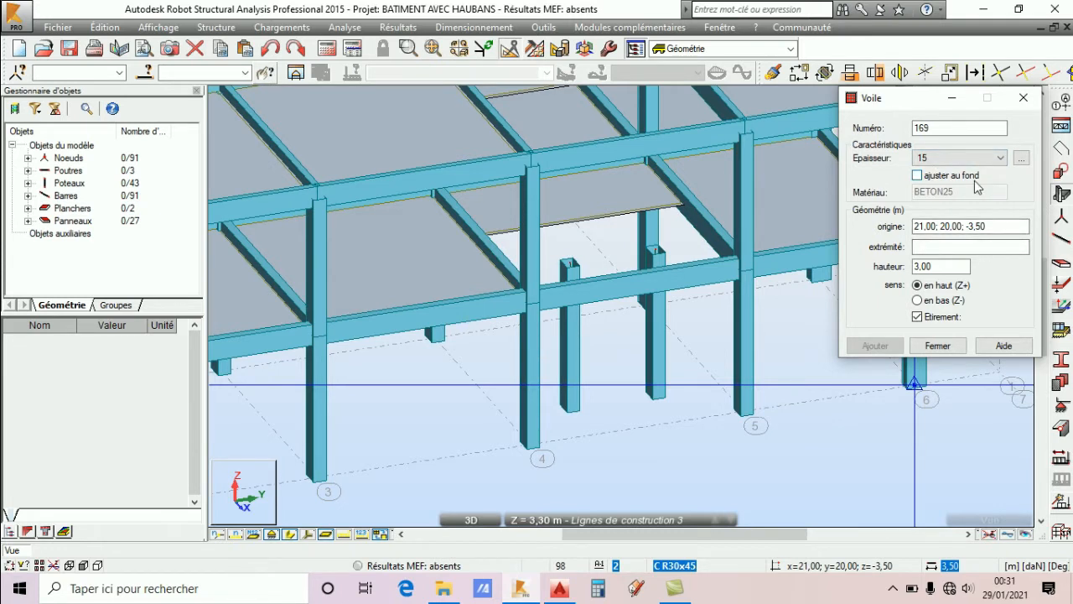
left_click(965, 227)
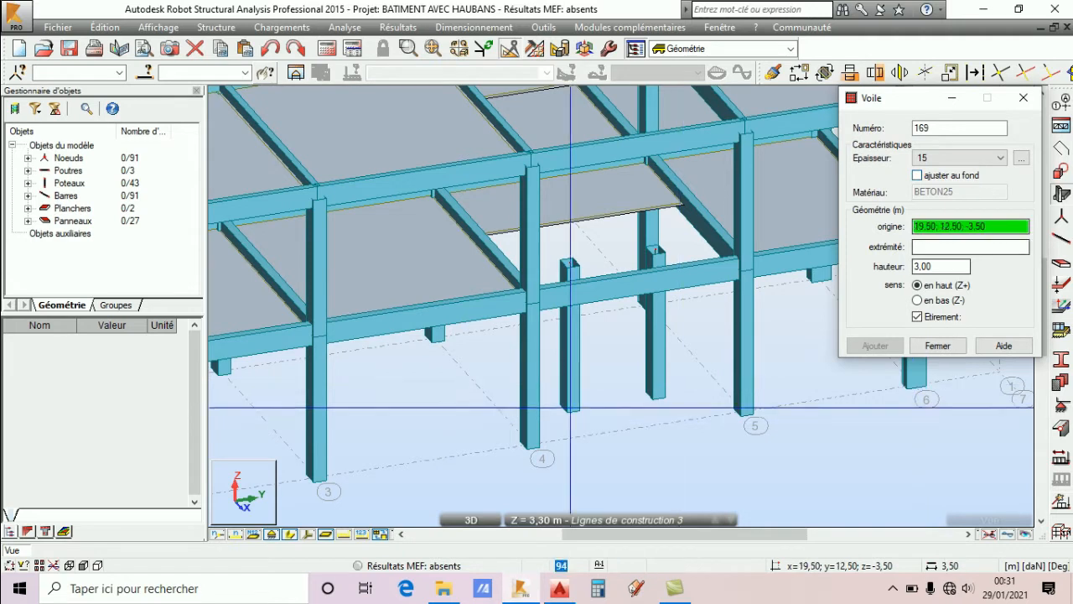
double_click(938, 265)
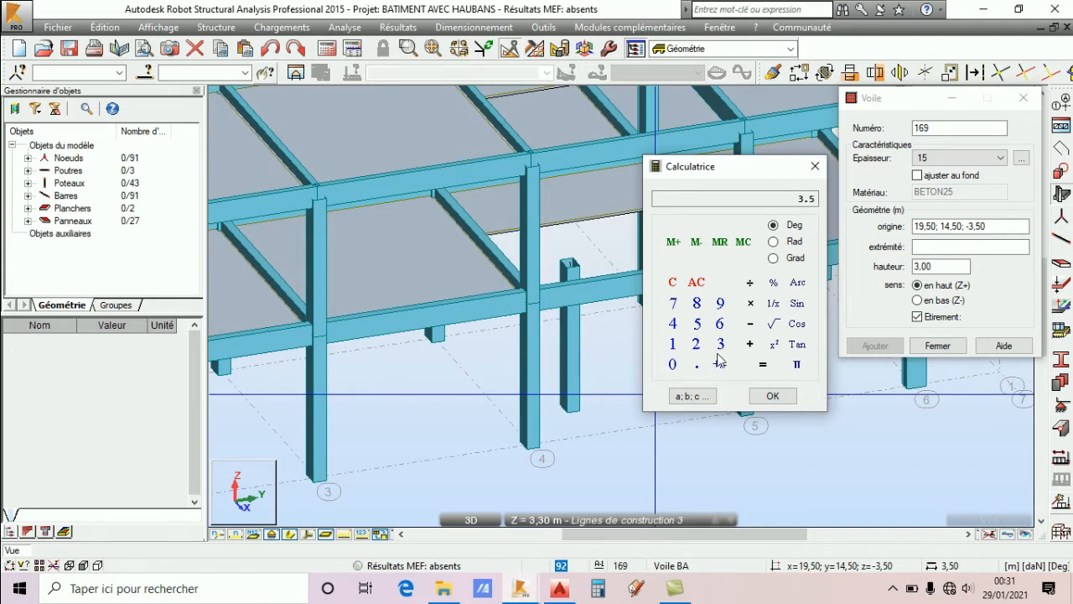
left_click(793, 401)
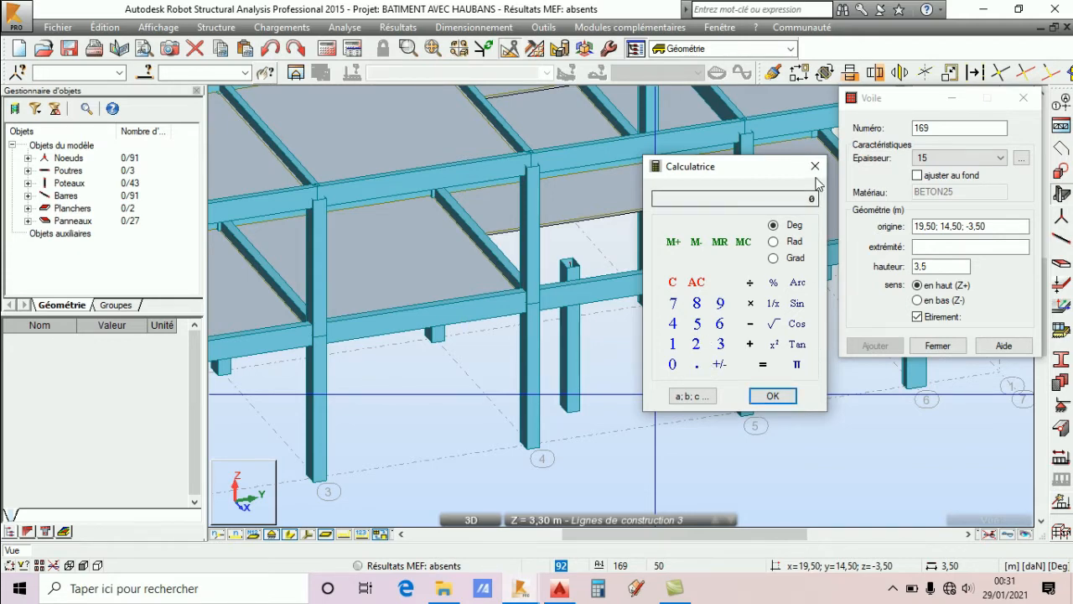
left_click(814, 167)
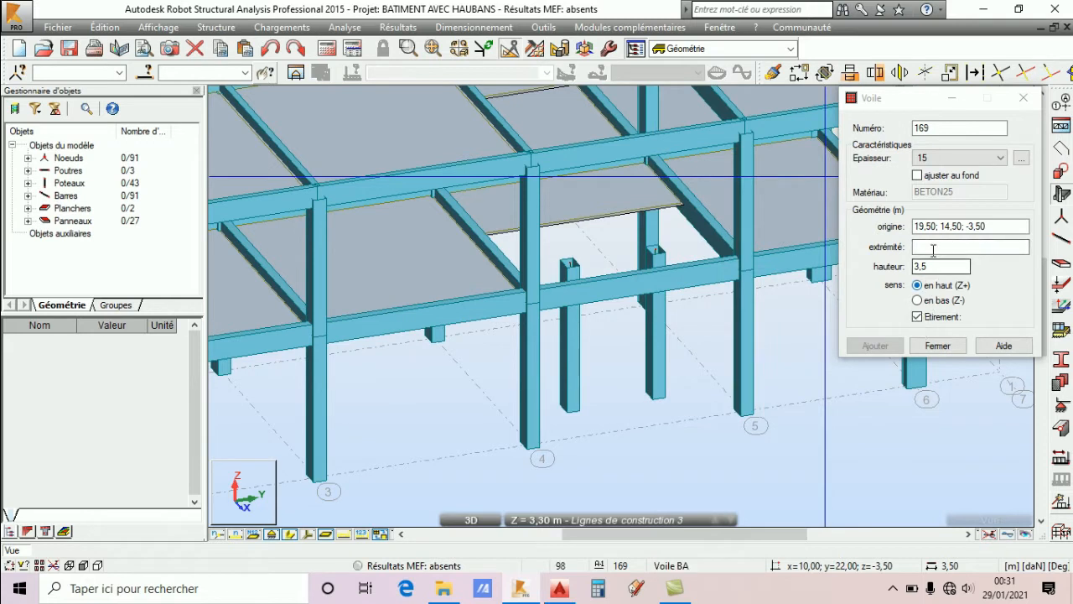
Place the wall between the bases of the two inner columns, from 19.50; 12.50; -3.50 to 19.50; 14.50; -3.50, and close the wall definition.
left_click(971, 226)
left_click(570, 409)
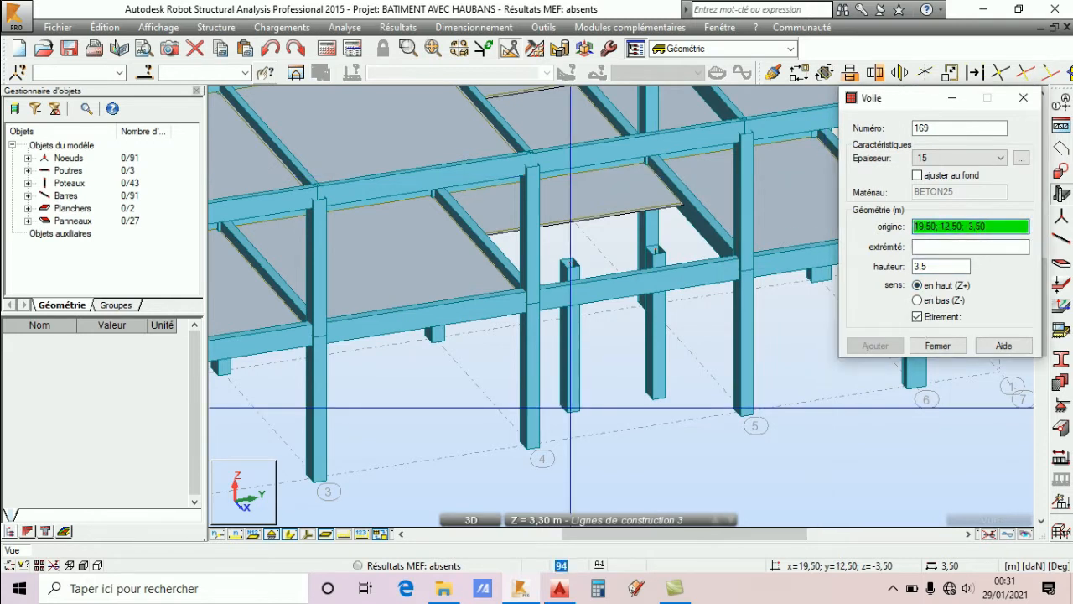
left_click(655, 394)
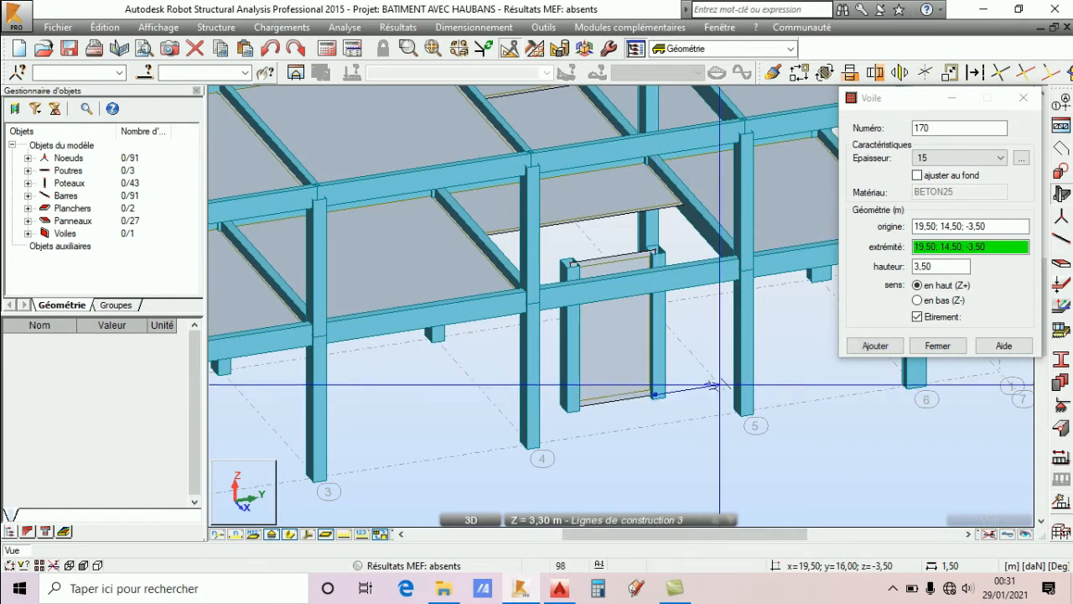
left_click(937, 345)
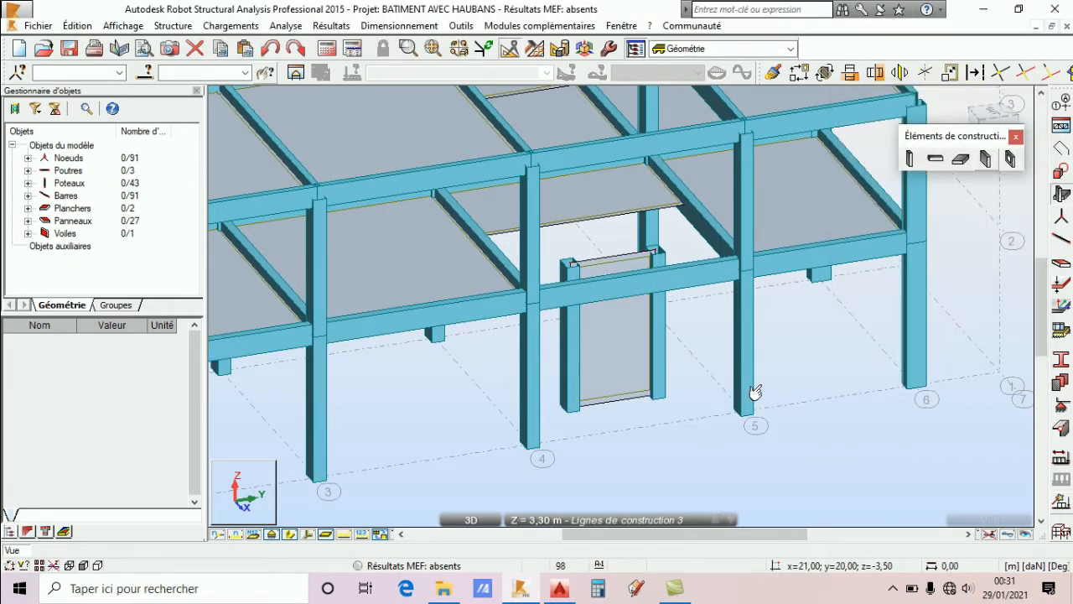
Delete the two inner columns at both ends of the new wall.
left_click(656, 363)
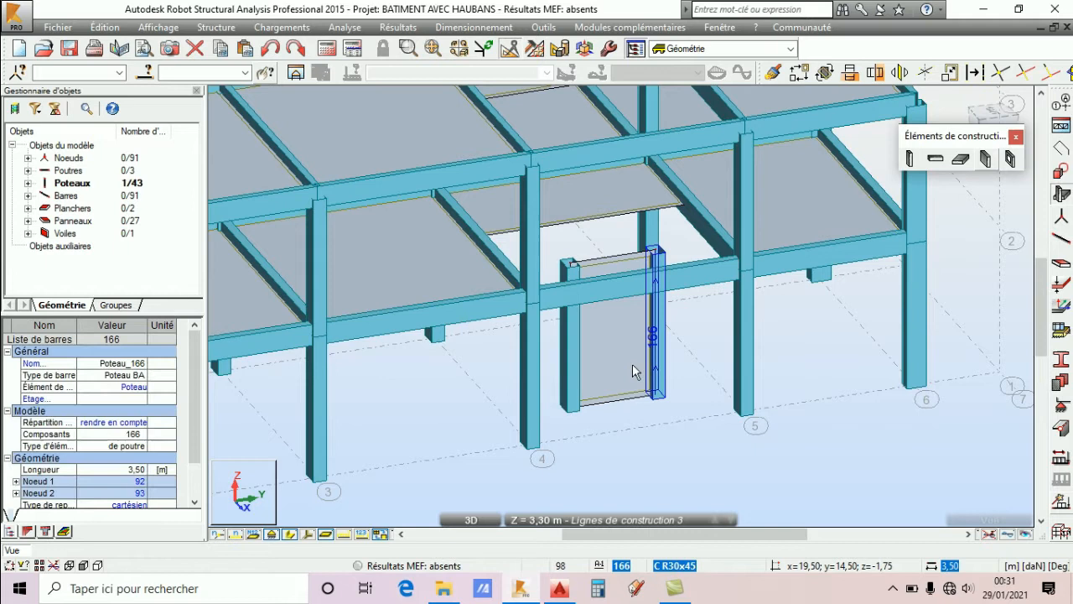
left_click(566, 379, "ctrl")
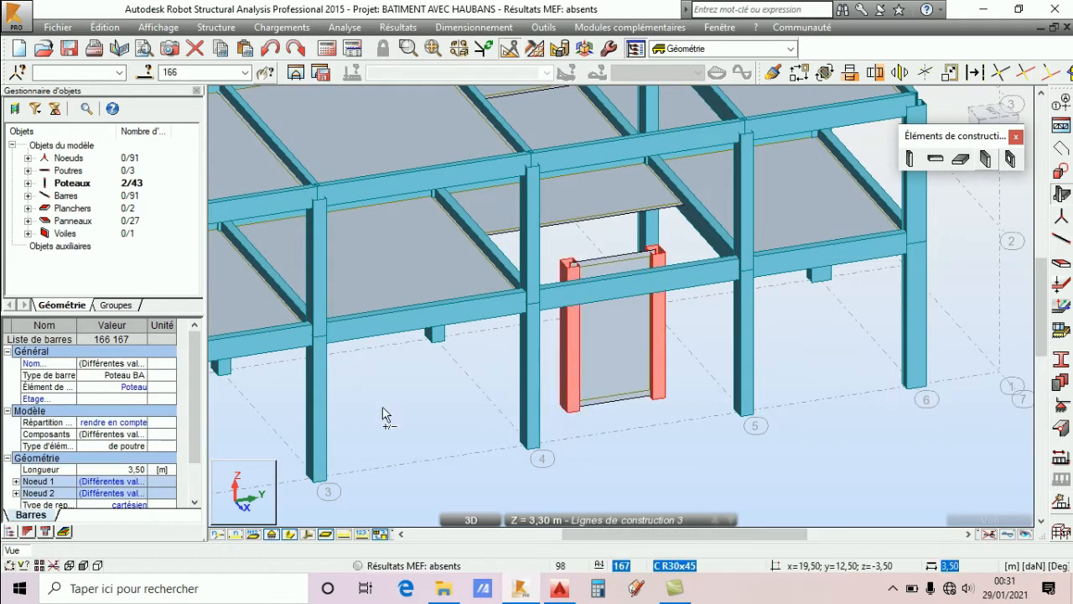
left_click(195, 47)
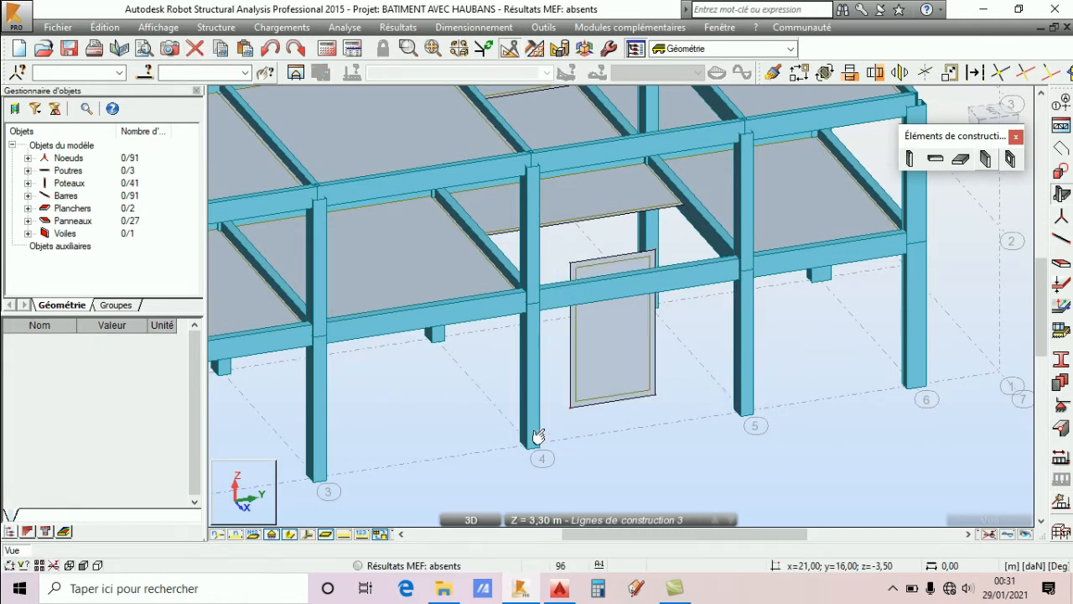
Switch to AutoCAD, examine the shaft and stair layout with its dimensions in the plan, and return to Robot.
right_click(835, 357)
left_click(800, 190)
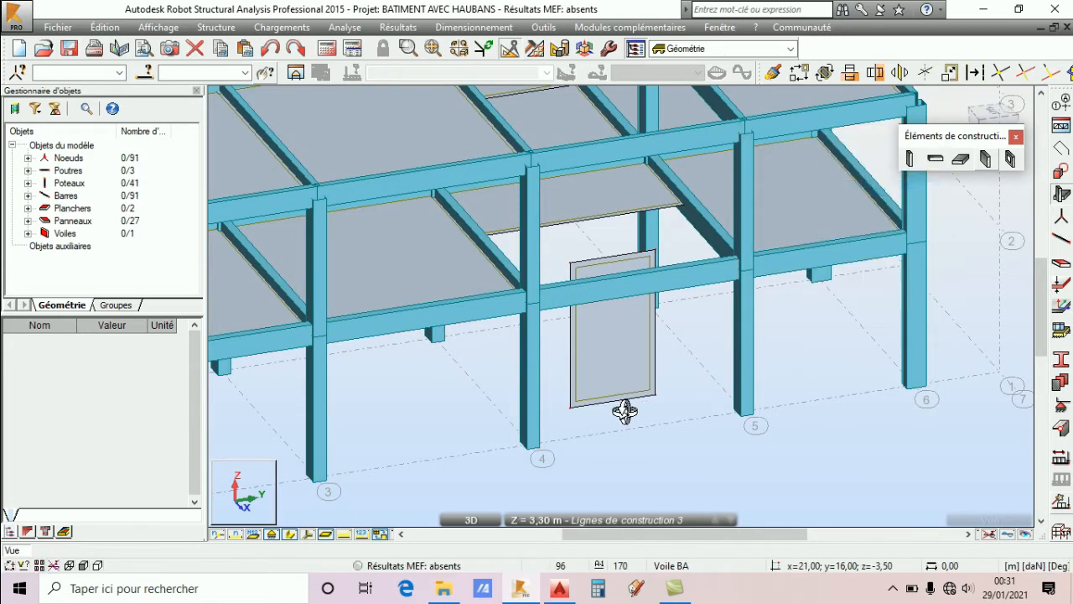
left_click_drag(625, 411, 600, 503)
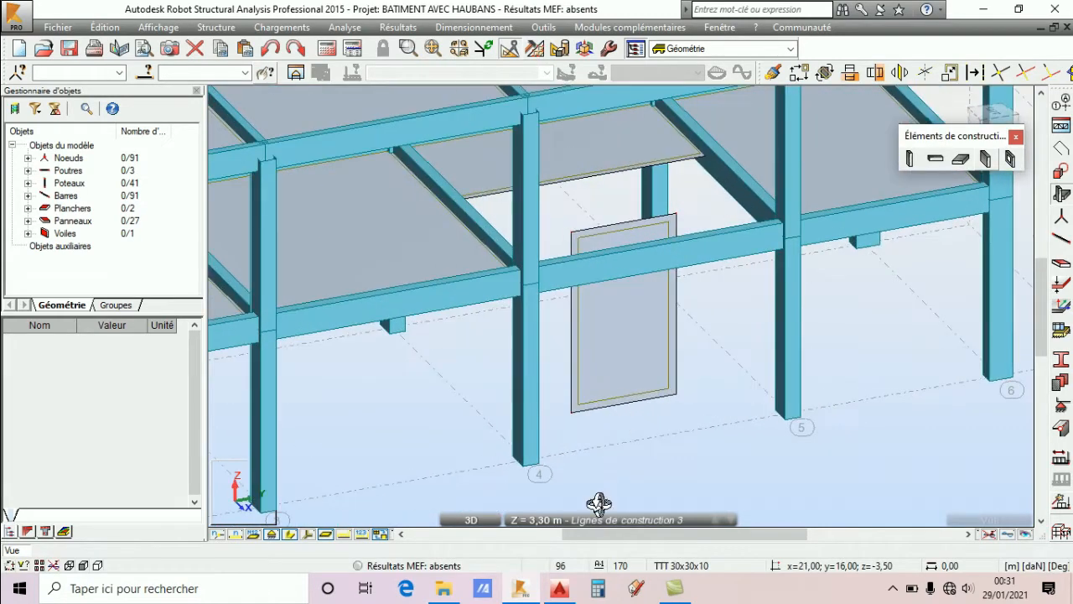
left_click(559, 587)
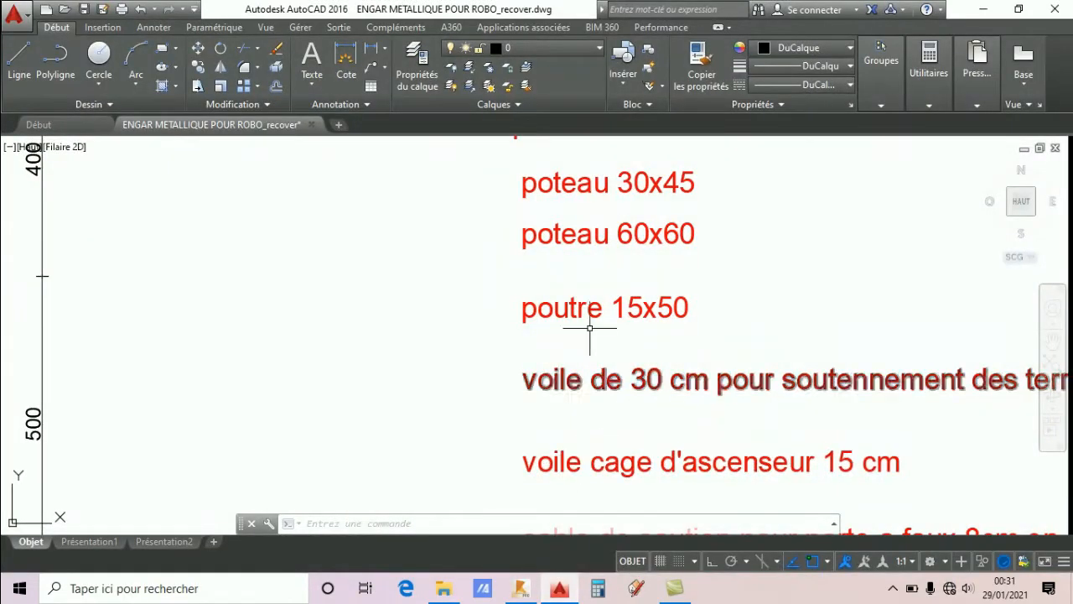
scroll(590, 327, "down", 6)
scroll(369, 346, "up", 5)
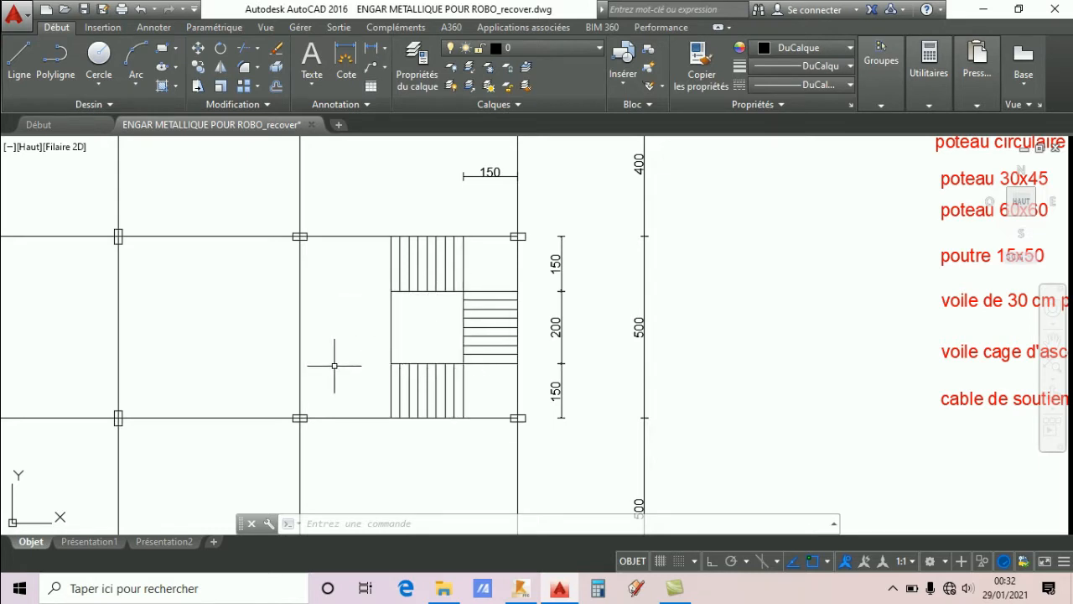
scroll(432, 296, "down", 5)
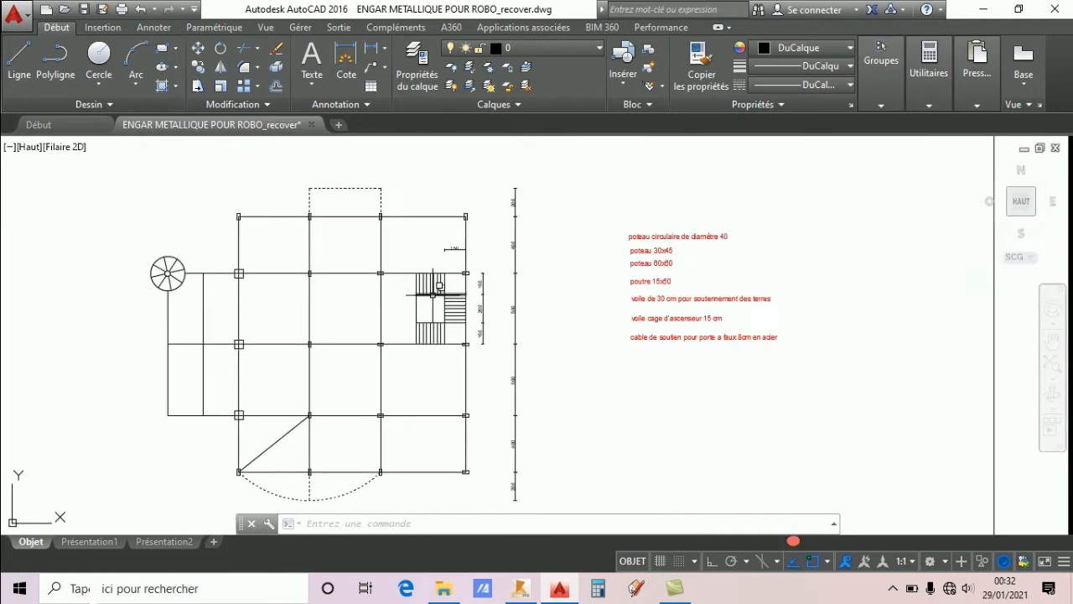
left_click(520, 589)
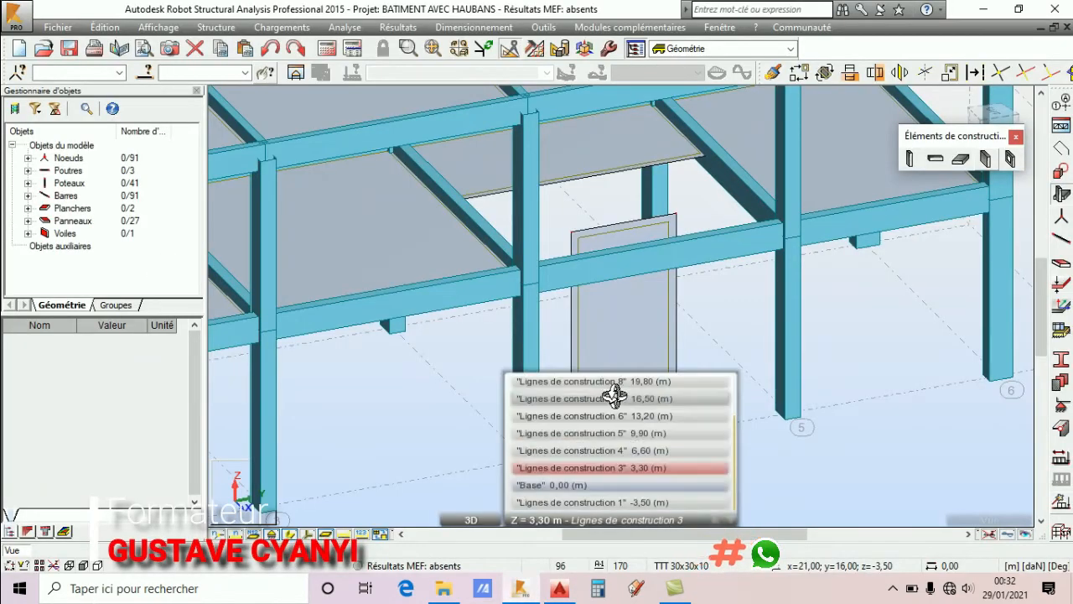
Copy the wall by a 90-degree rotation about its vertical edge, with the axis from 19.50; 12.50; -3.50 to 19.50; 12.50; 0.00.
right_click(747, 356)
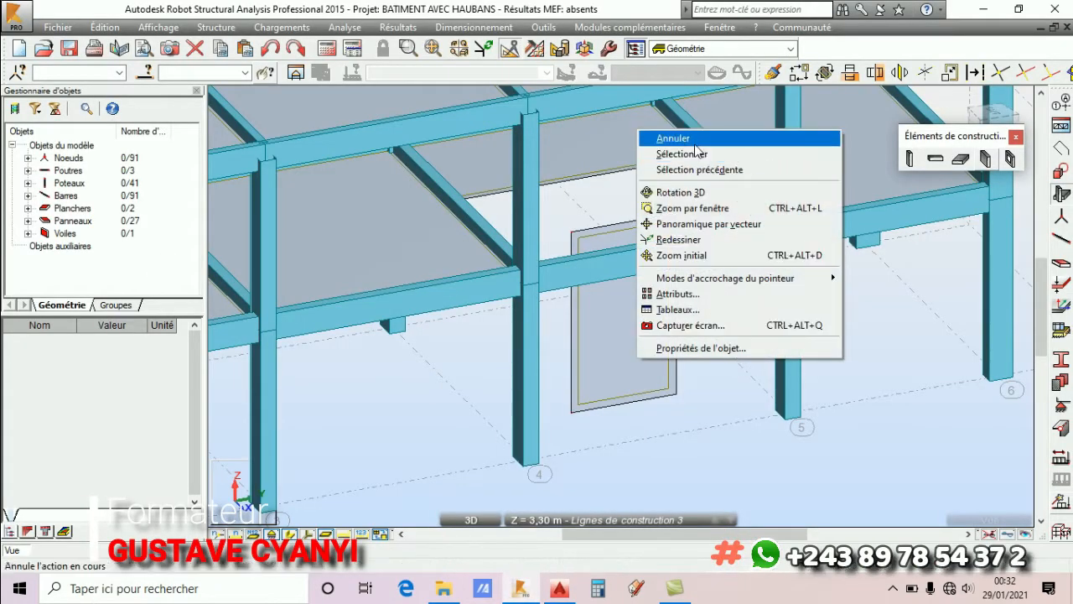
left_click(674, 138)
left_click(573, 385)
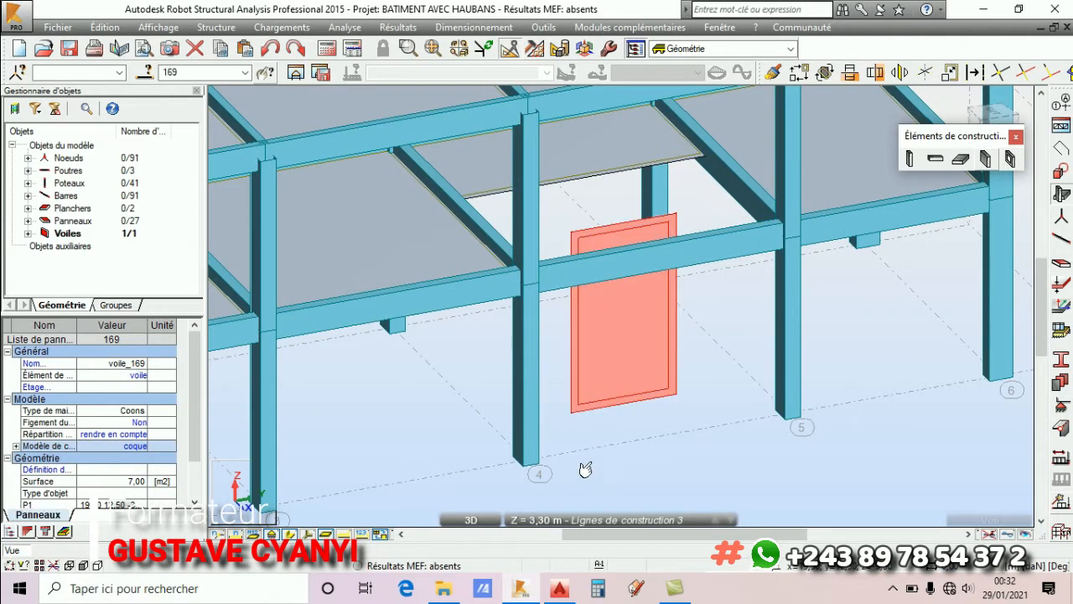
left_click(827, 74)
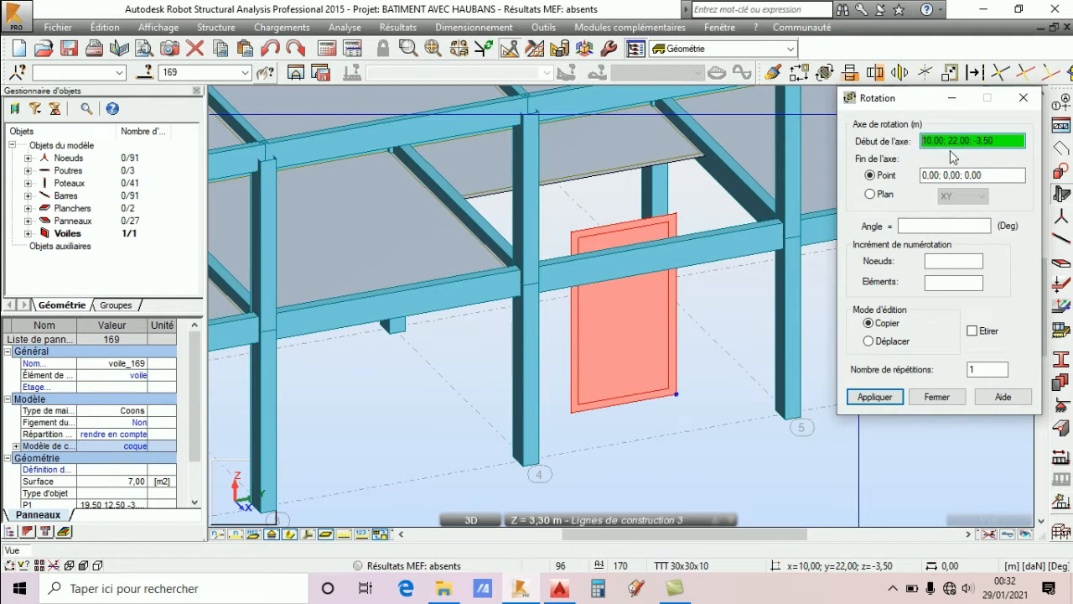
left_click(571, 411)
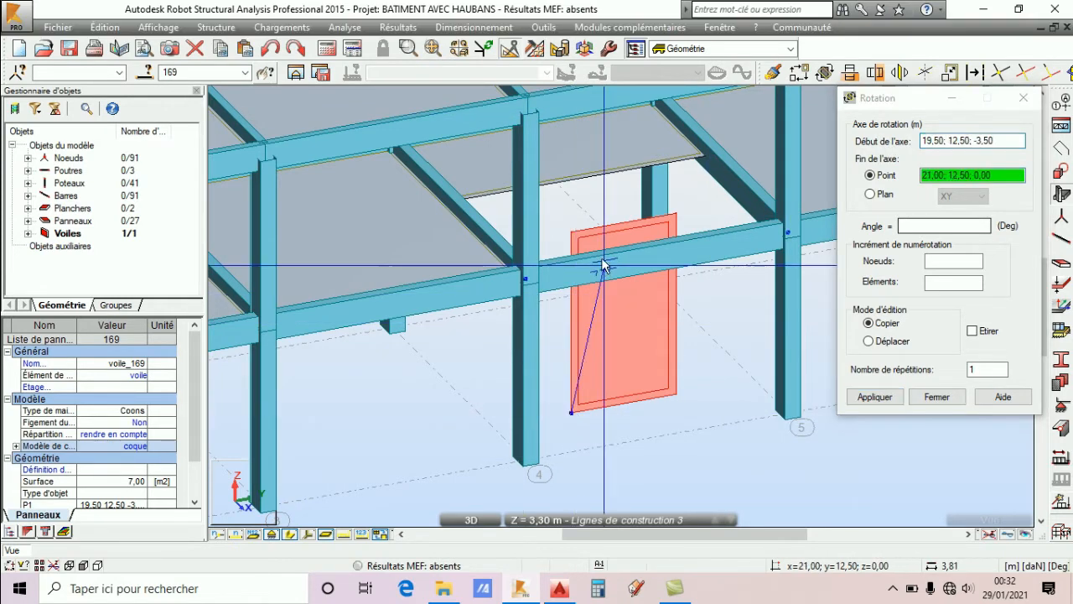
left_click(577, 237)
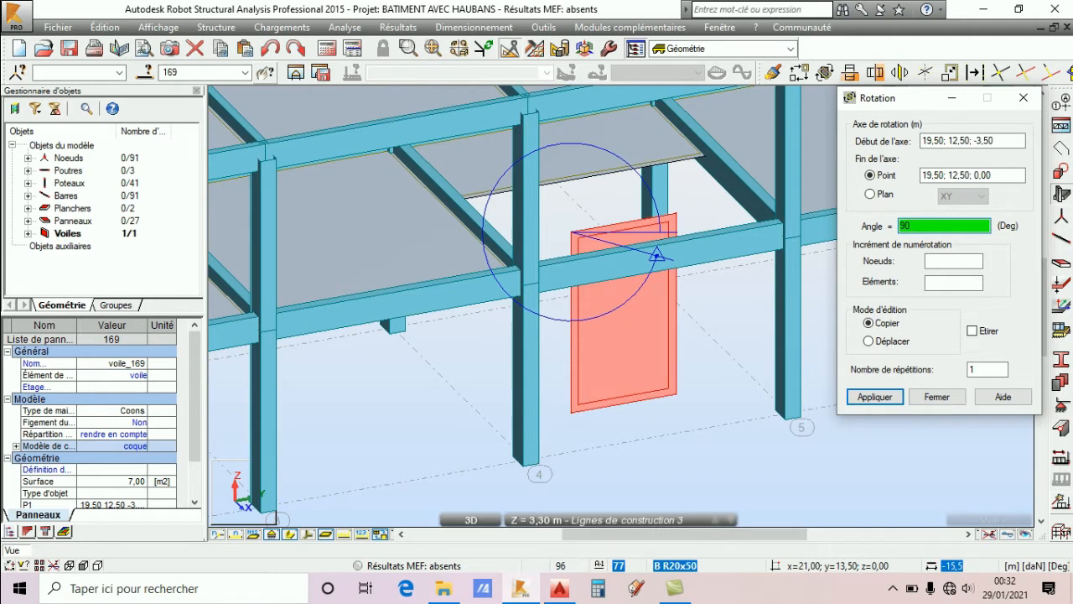
left_click(896, 400)
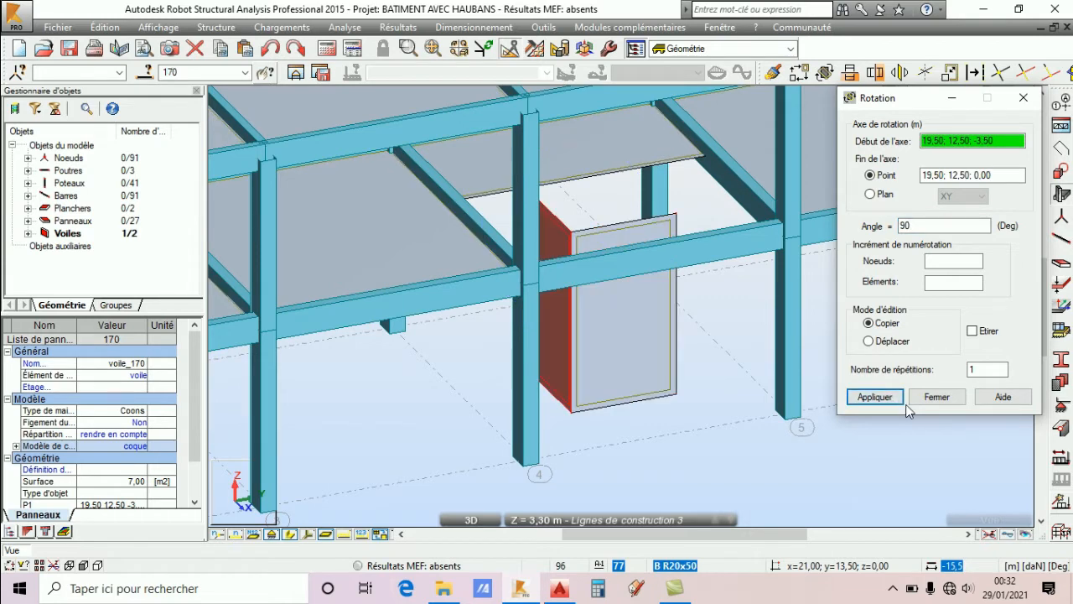
left_click(939, 398)
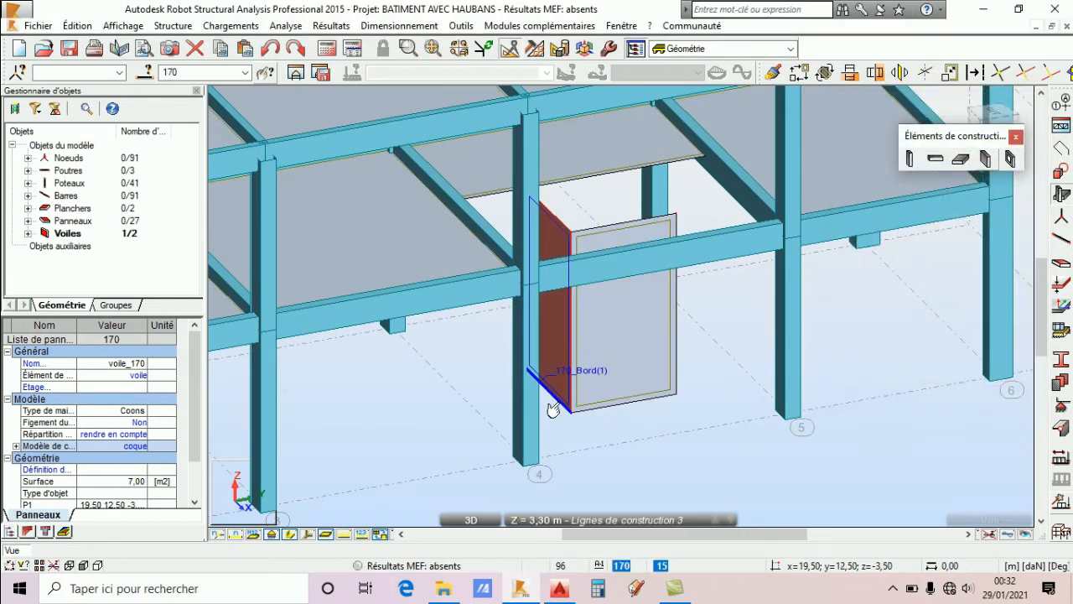
Copy the rotated wall to the opposite side of the shaft with a translation vector of 0.00; 2.00; 0.00.
left_click(799, 73)
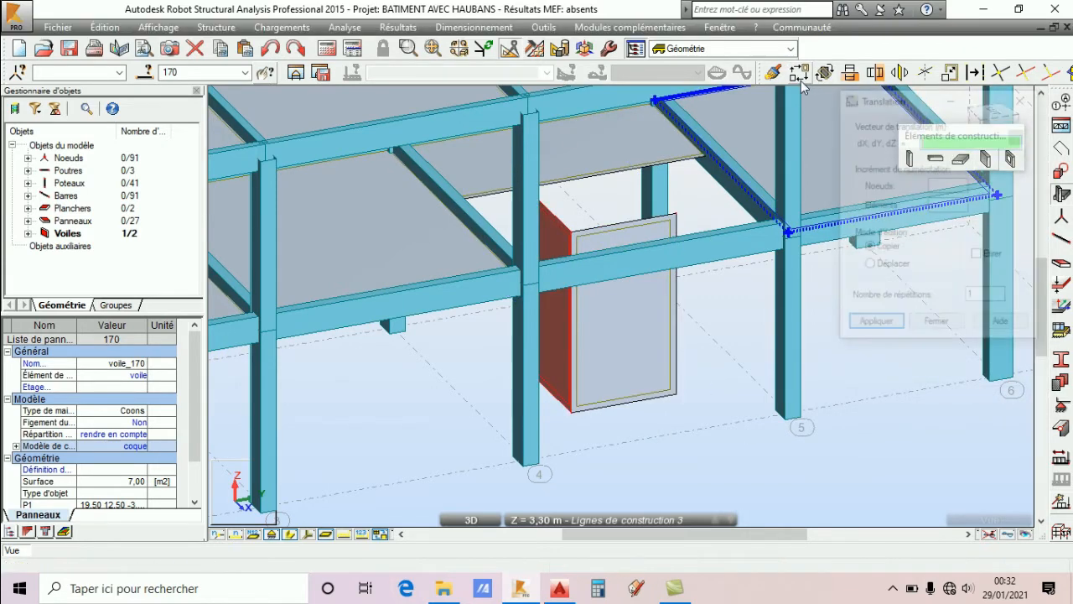
left_click(572, 410)
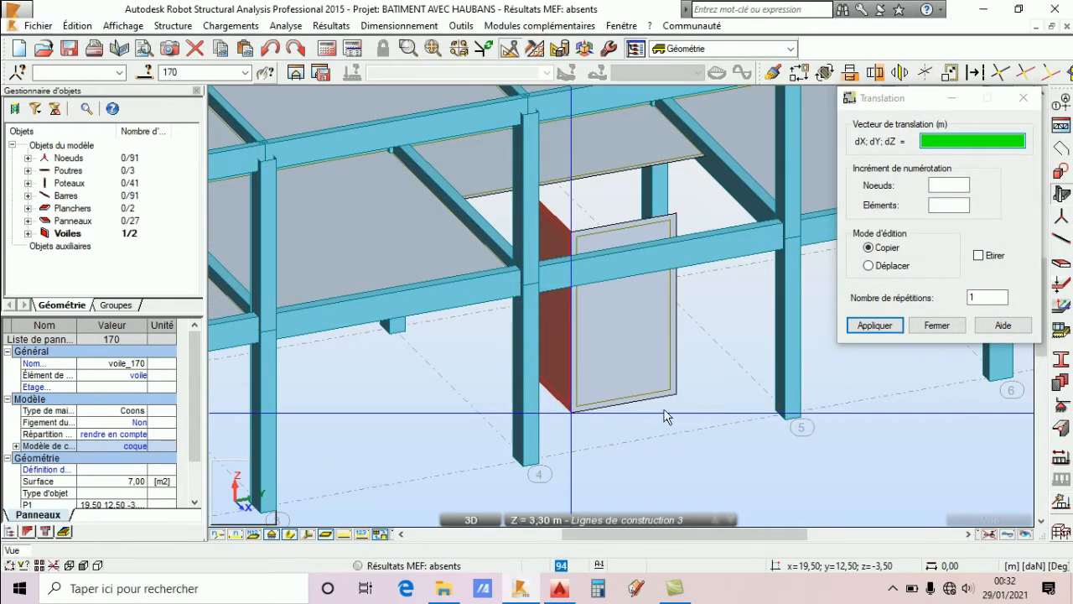
left_click(677, 395)
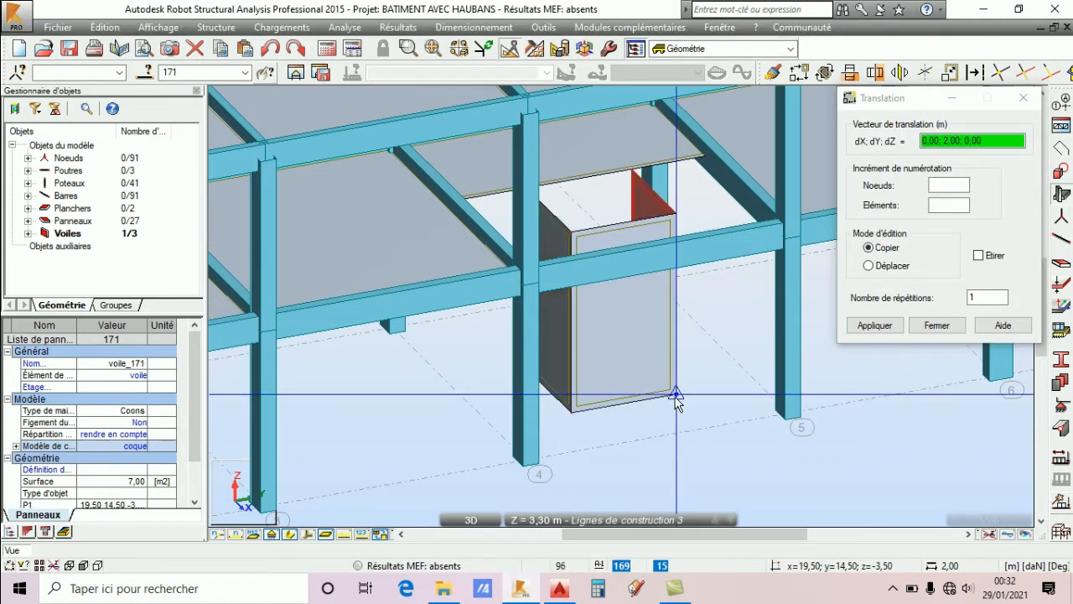
left_click(936, 326)
Examine the three shaft walls from all around the building, including the open side of the shaft.
right_click(922, 323)
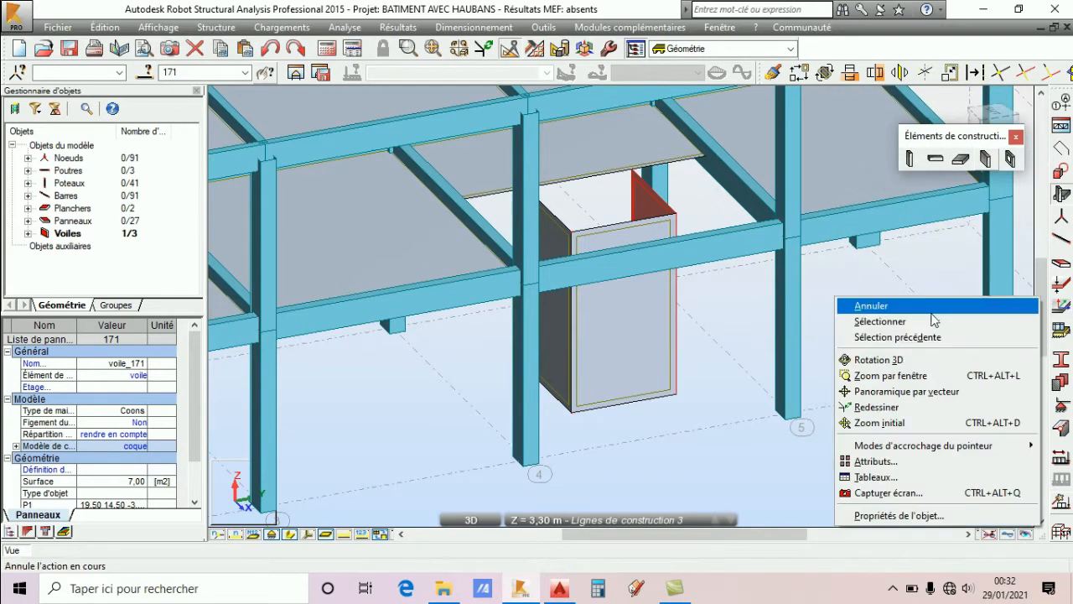
left_click(863, 359)
left_click_drag(561, 358, 676, 326)
scroll(661, 326, "down", 5)
scroll(672, 288, "up", 6)
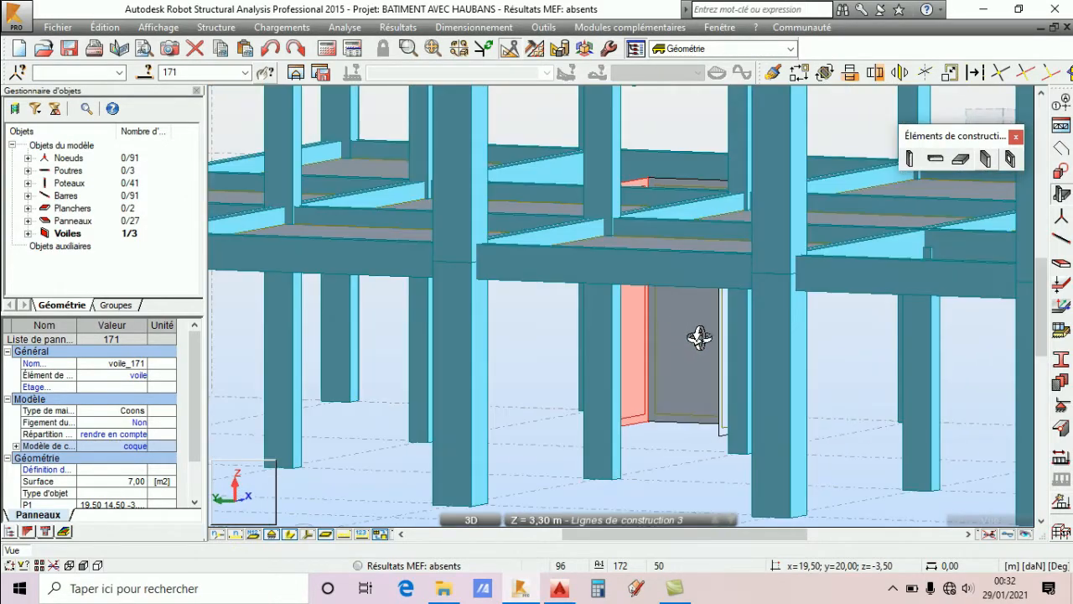
scroll(650, 334, "up", 3)
scroll(649, 334, "down", 5)
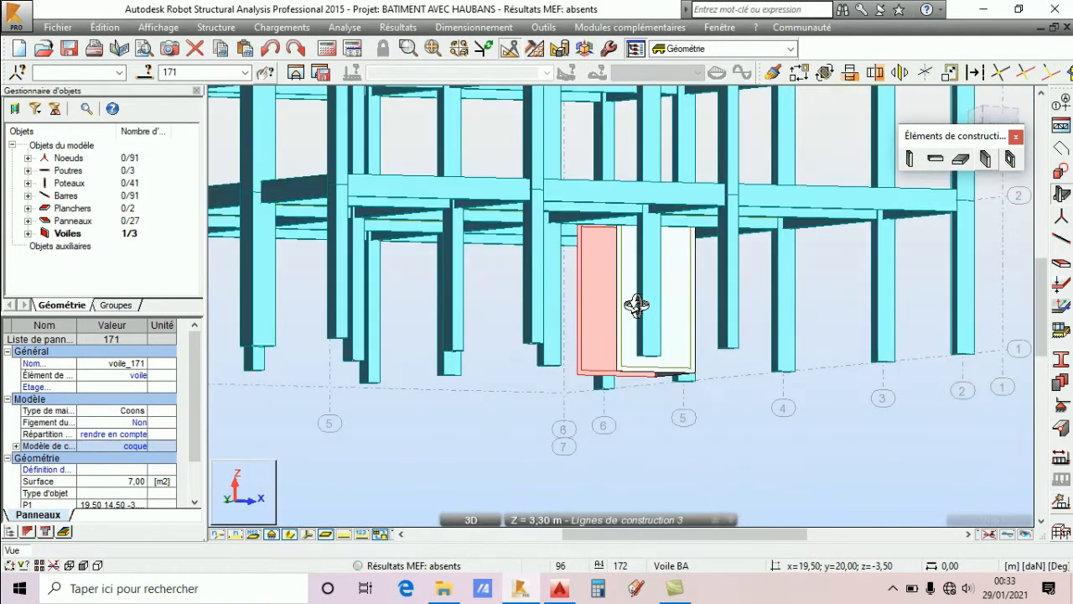
scroll(634, 305, "up", 2)
scroll(618, 331, "down", 6)
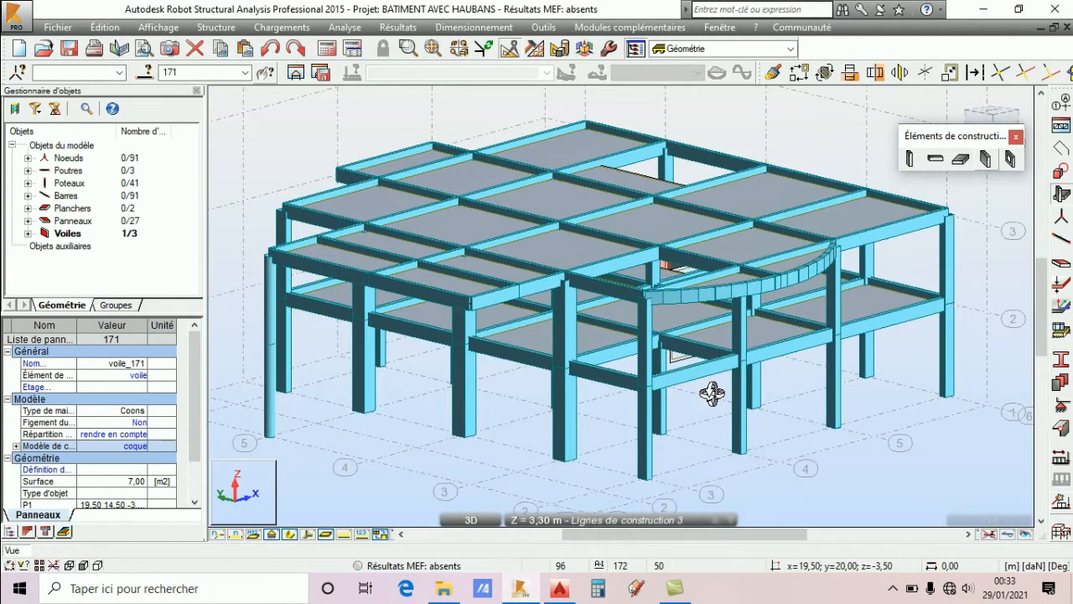
Switch to AutoCAD, examine the shaft's open side next to the stair flights in the plan, and return to Robot.
left_click(560, 588)
scroll(435, 302, "up", 5)
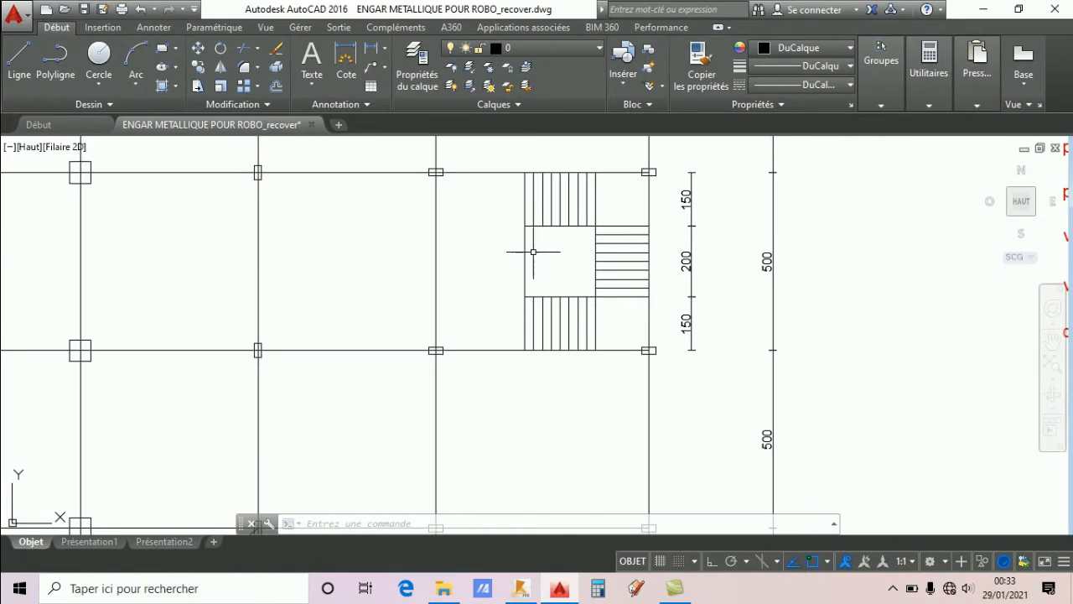
scroll(533, 252, "up", 4)
scroll(532, 242, "down", 4)
scroll(507, 293, "up", 2)
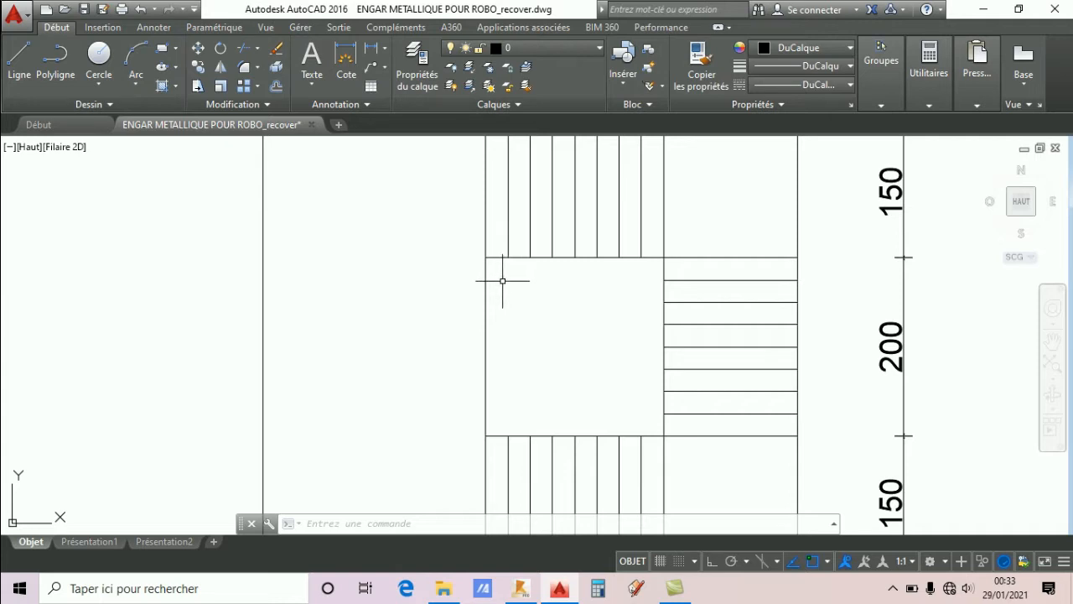
left_click(535, 592)
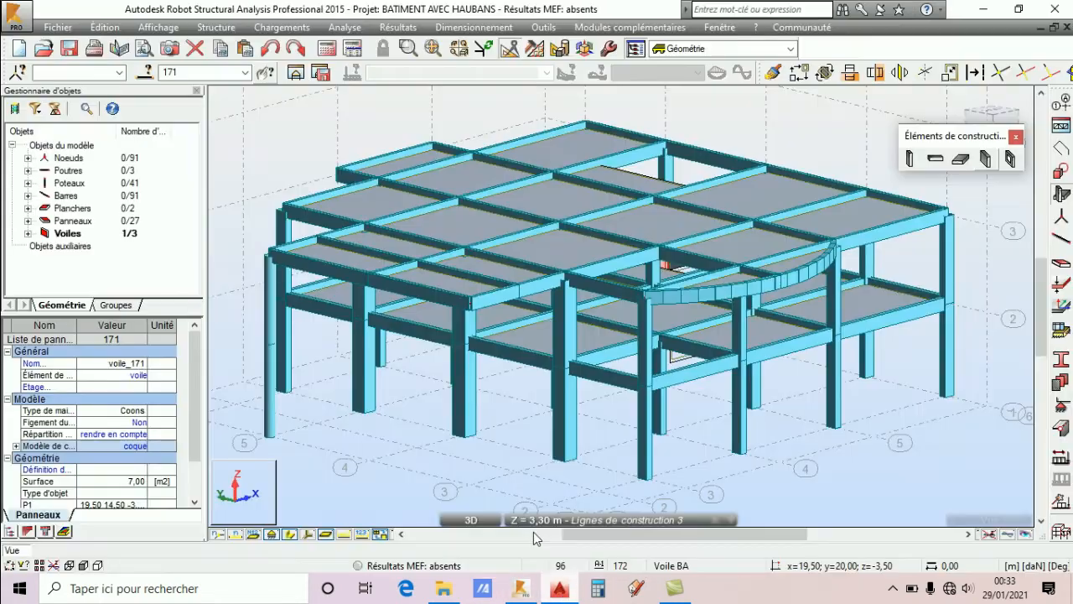
Begin a new 15 cm thick, 3.50 m high wall on the shaft's open side, with its origin at 17.50; 12.50; -3.50.
left_click(537, 520)
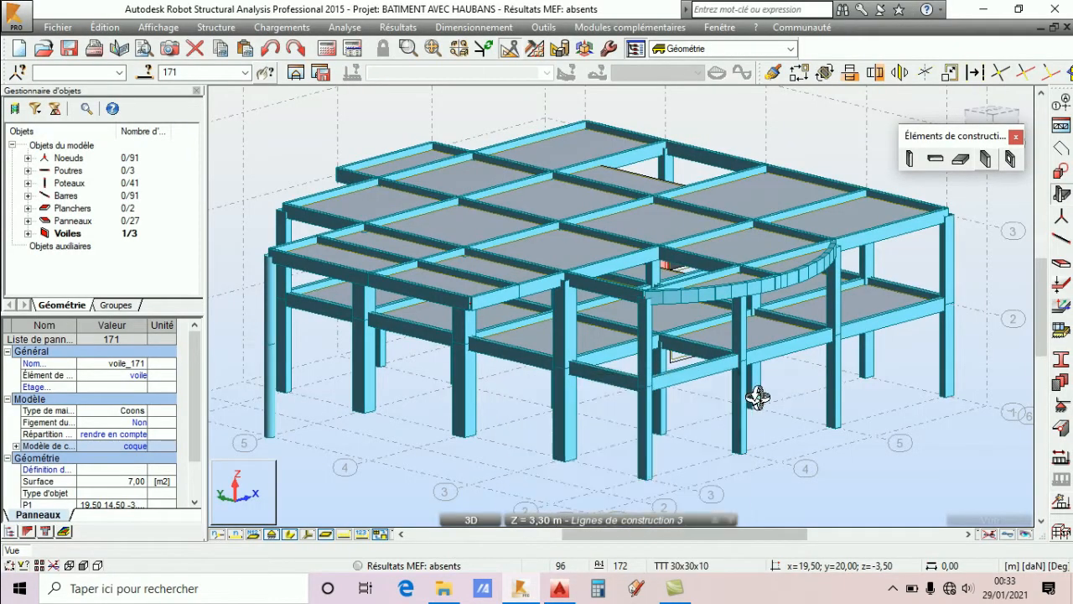
mouse_move(762, 401)
left_mouse_down()
mouse_move(750, 411)
mouse_move(781, 395)
left_mouse_up()
scroll(683, 324, "up", 4)
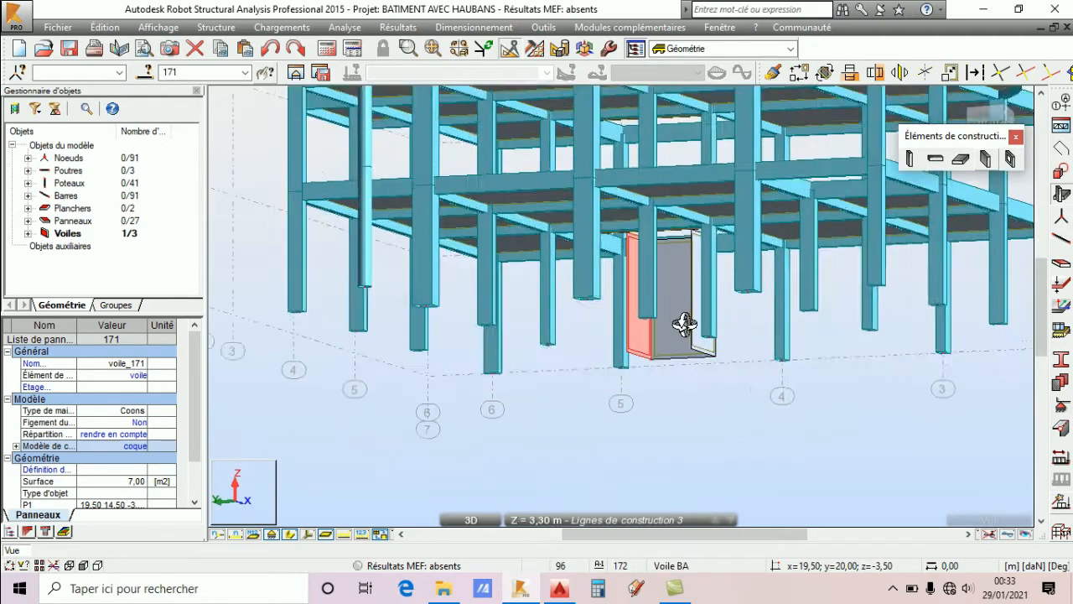
left_click_drag(667, 305, 738, 311)
scroll(667, 333, "up", 4)
left_click_drag(638, 350, 596, 362)
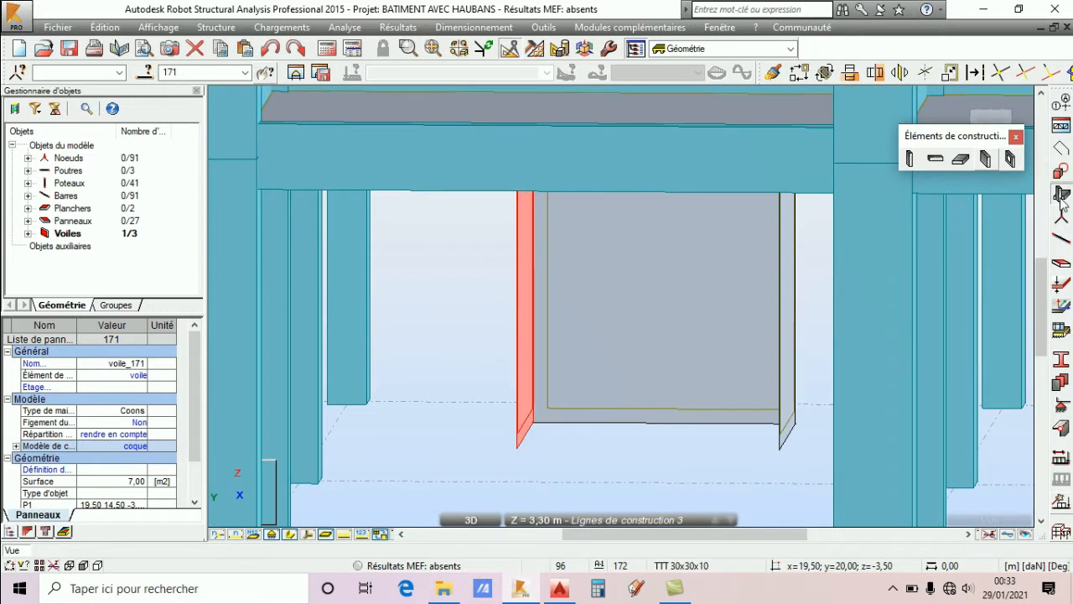
left_click(986, 159)
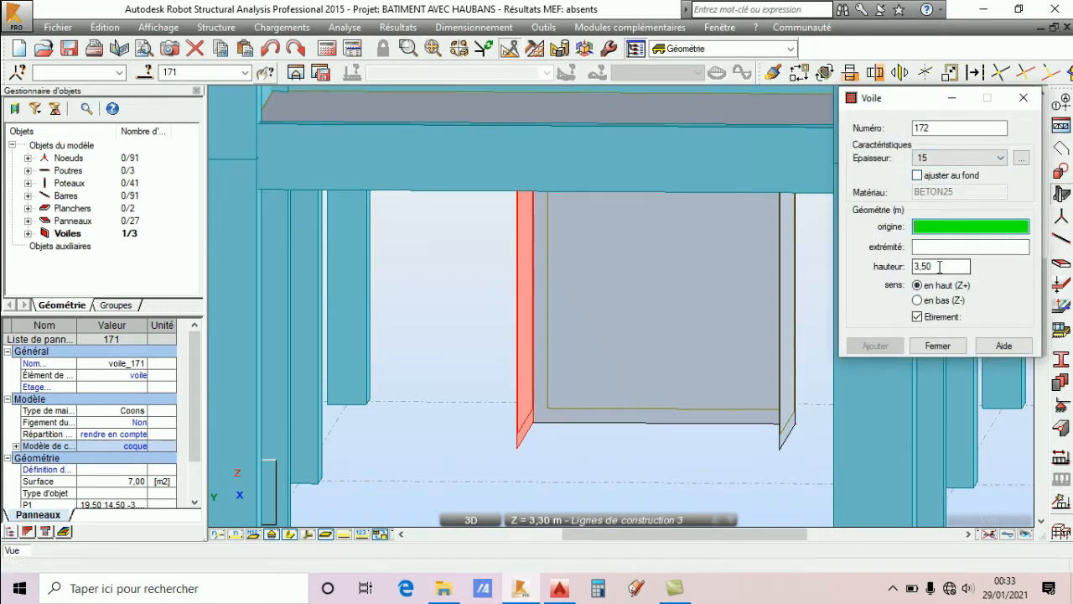
left_click(661, 423)
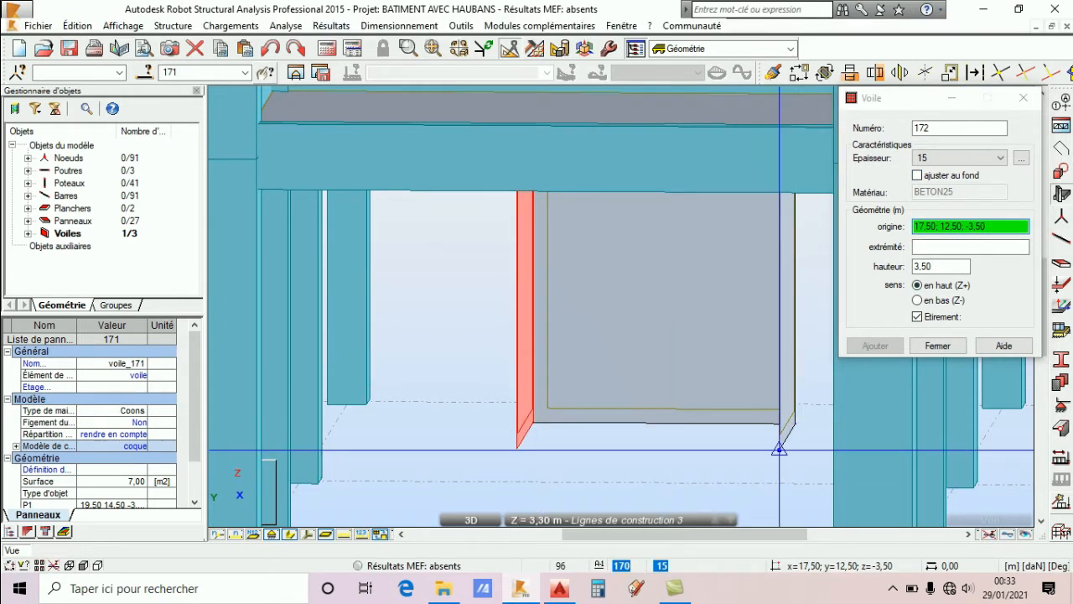
left_click(779, 446)
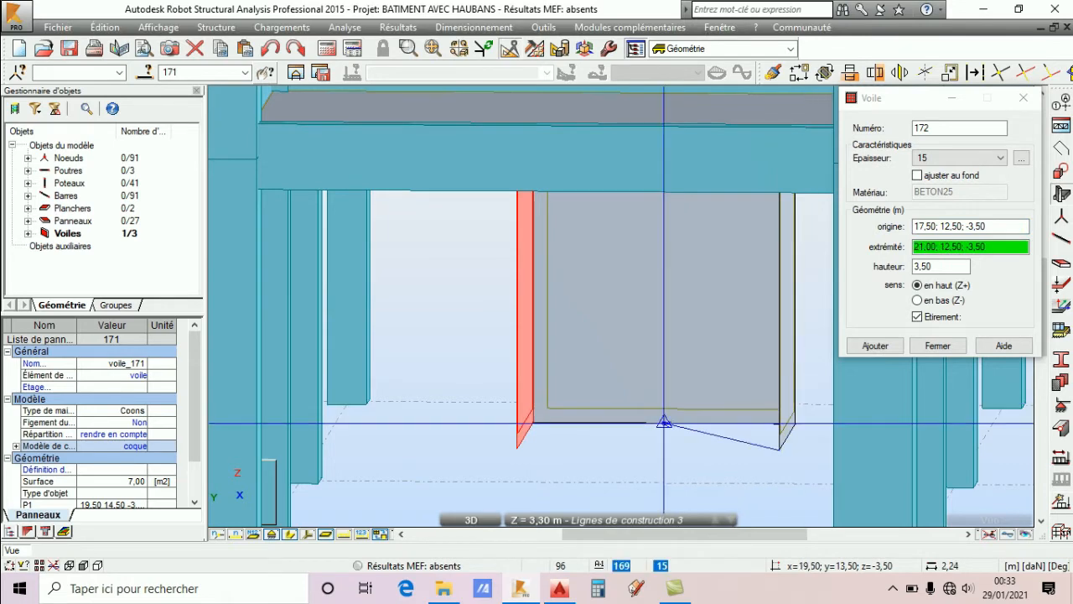
End the wall 0.25 m from its origin along Y, at 17.50; 12.75; -3.50, and close the wall definition.
scroll(664, 423, "down", 4)
scroll(615, 429, "down", 1)
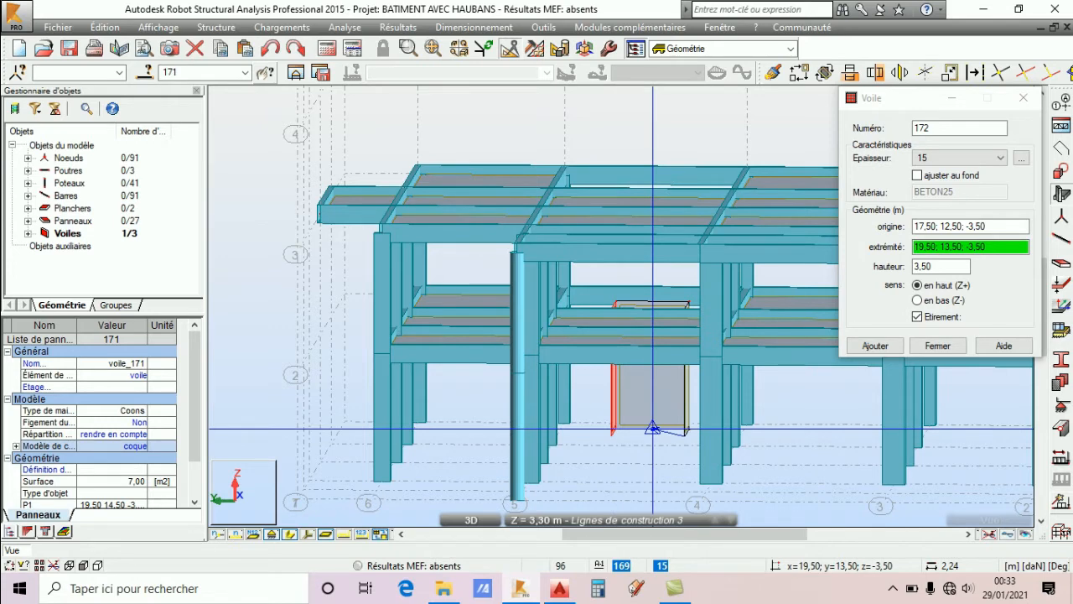
type("0.25")
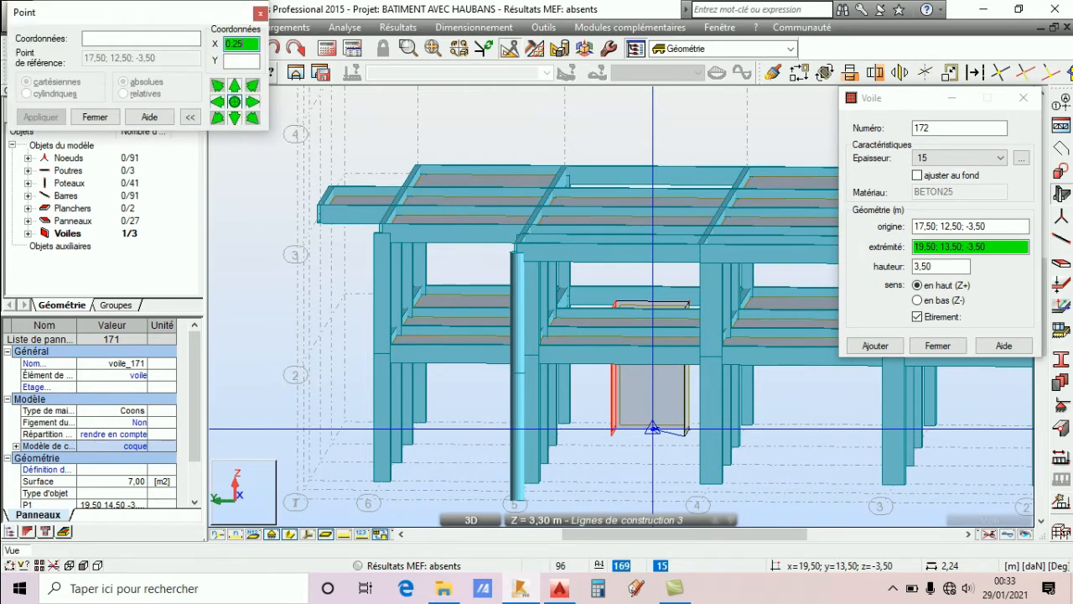
left_click(234, 89)
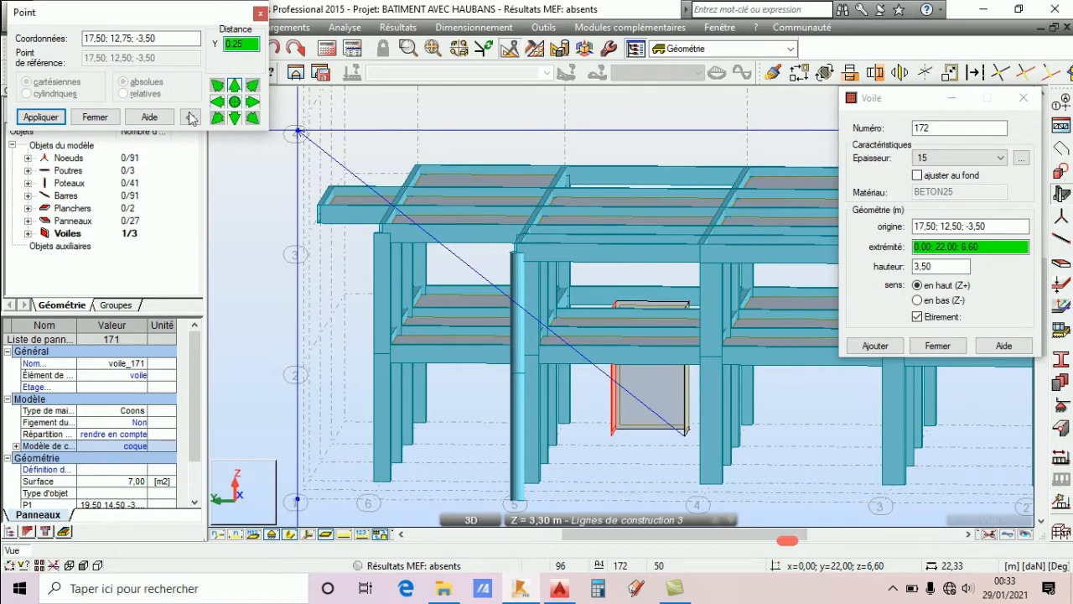
left_click(41, 117)
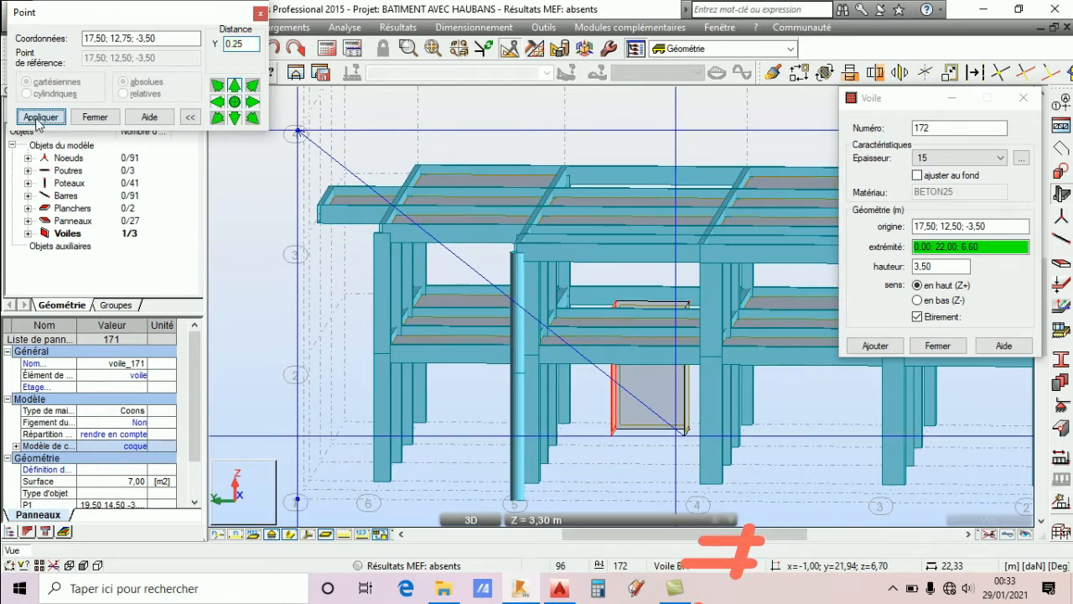
left_click(105, 117)
left_click(938, 346)
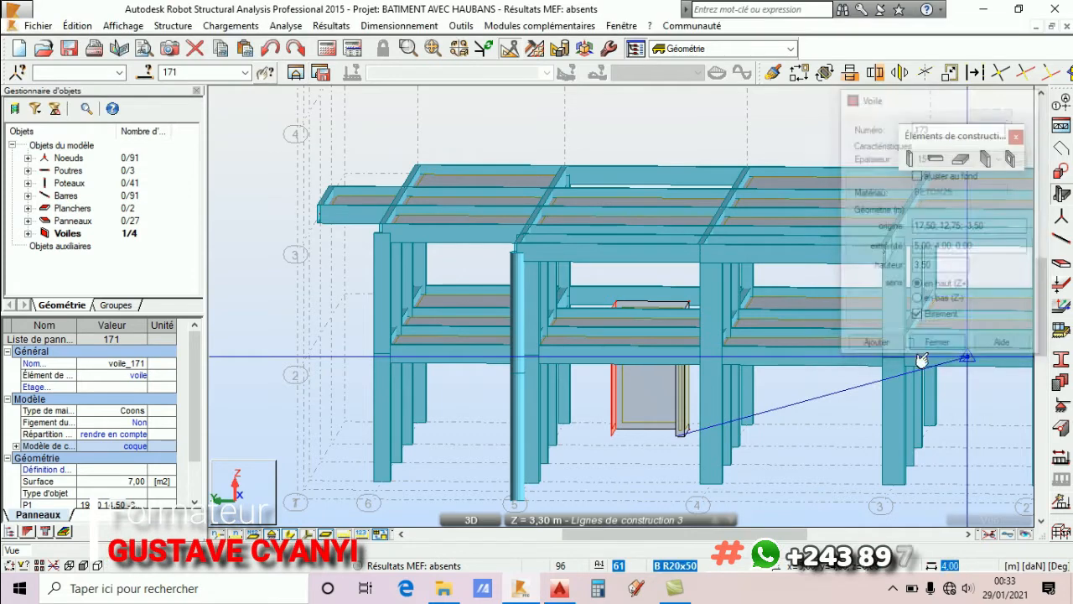
Copy the short return wall to the other end of the opening with a translation vector of 0.00; 1.75; 0.00.
scroll(691, 434, "up", 3)
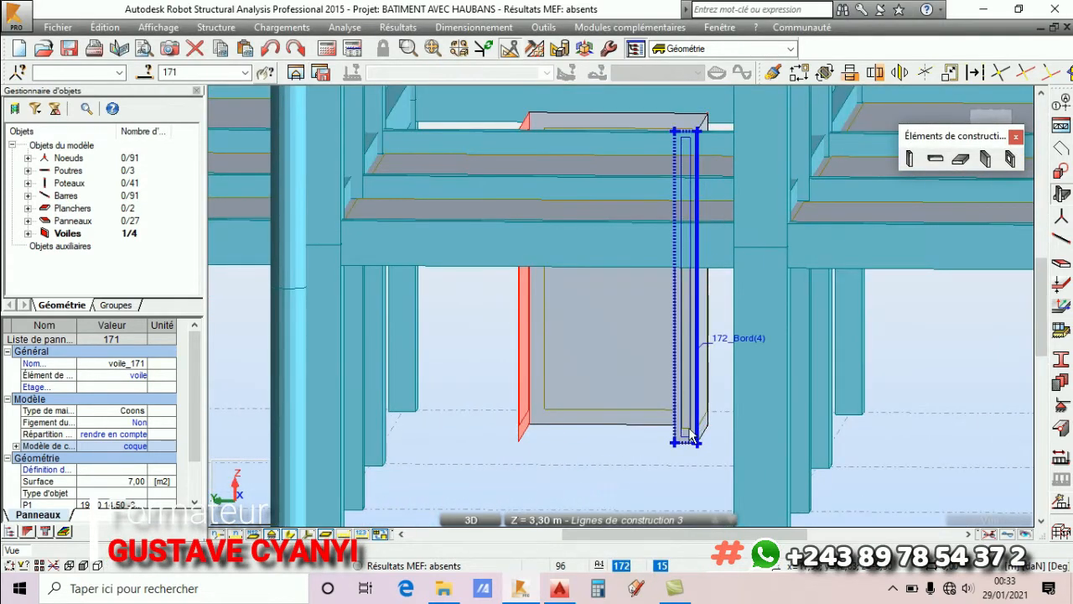
left_click(690, 435)
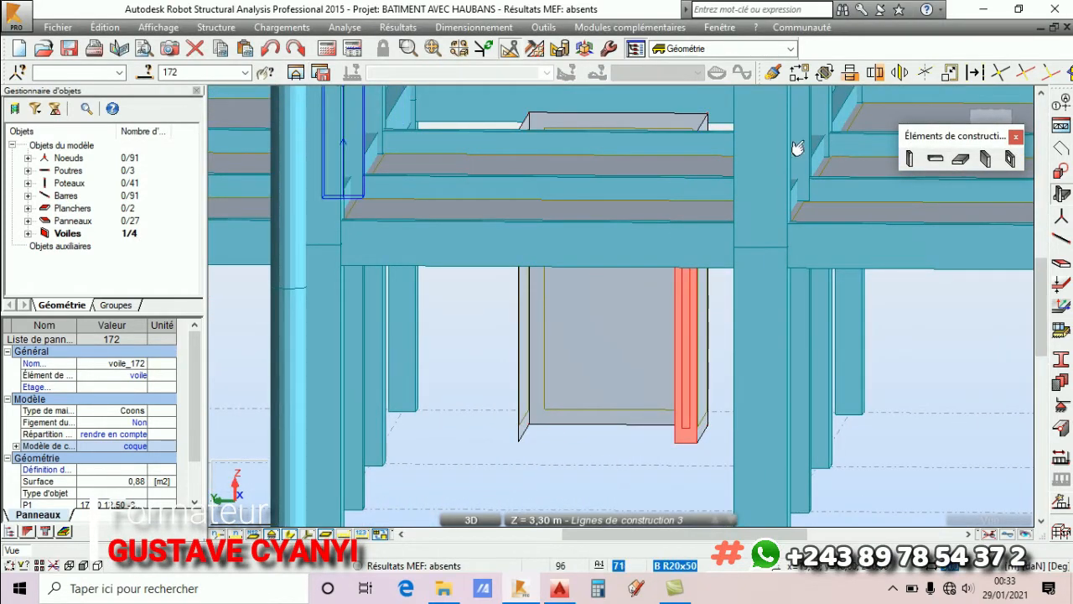
left_click(850, 74)
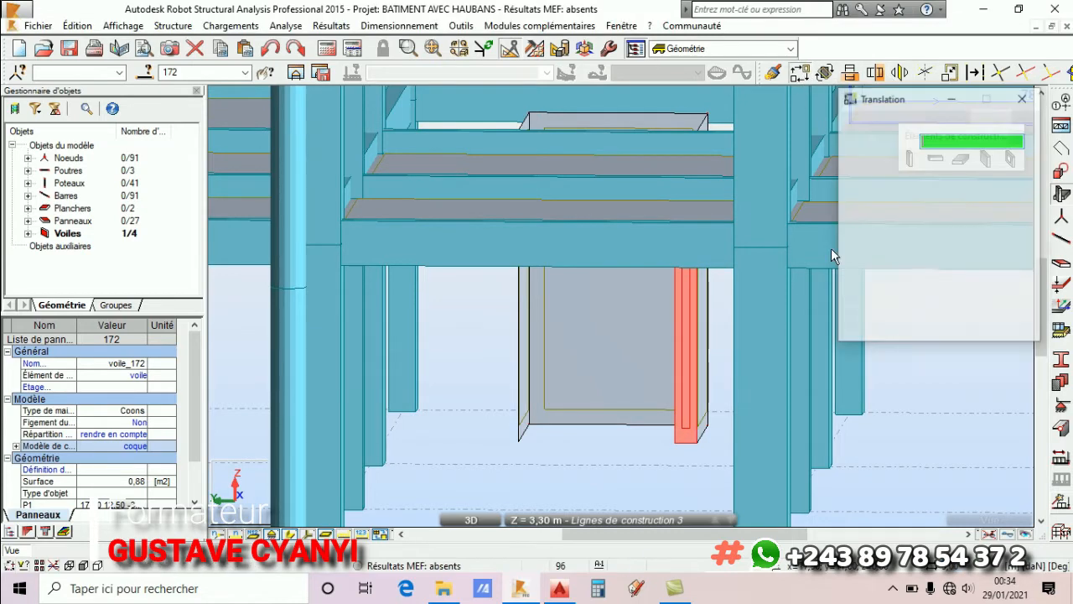
left_click(679, 444)
left_click(520, 443)
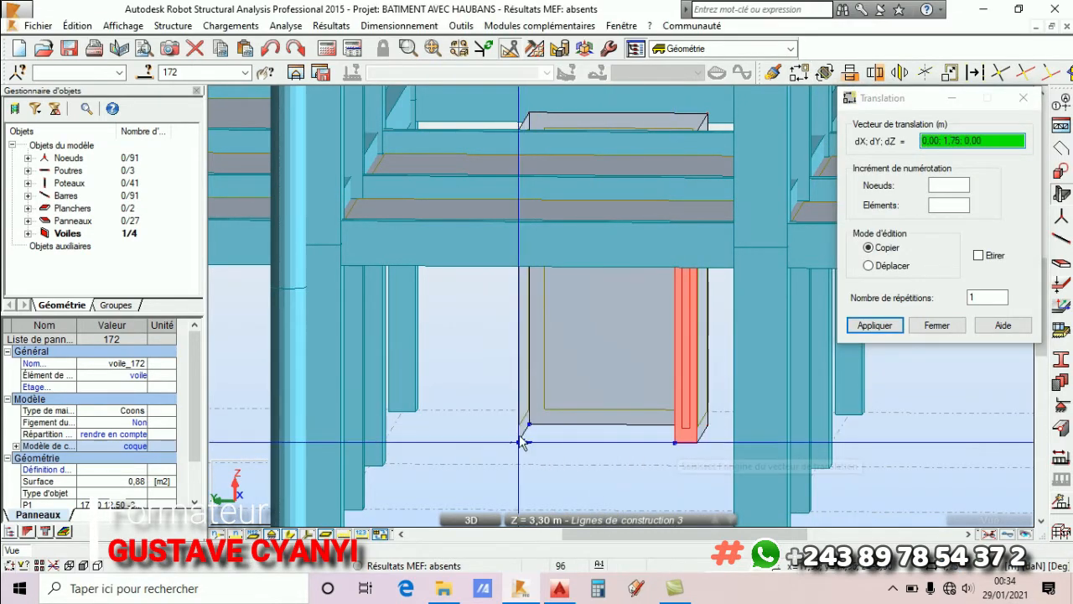
left_click(874, 325)
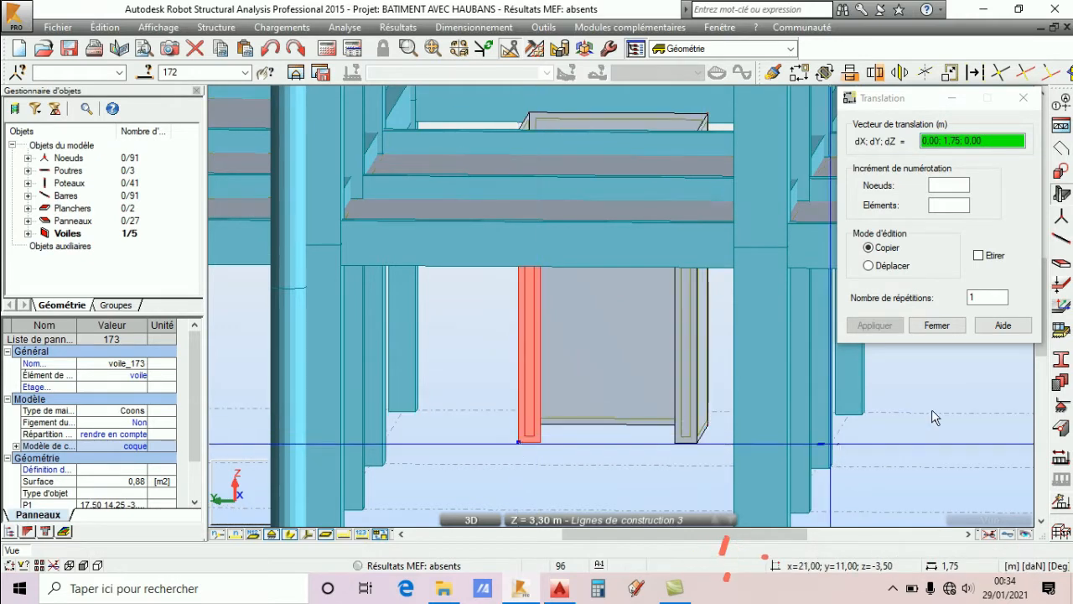
left_click(933, 335)
Examine the shaft walls in the 3D model, and switch to AutoCAD to examine the stair flights and their dimensions.
scroll(933, 339, "down", 5)
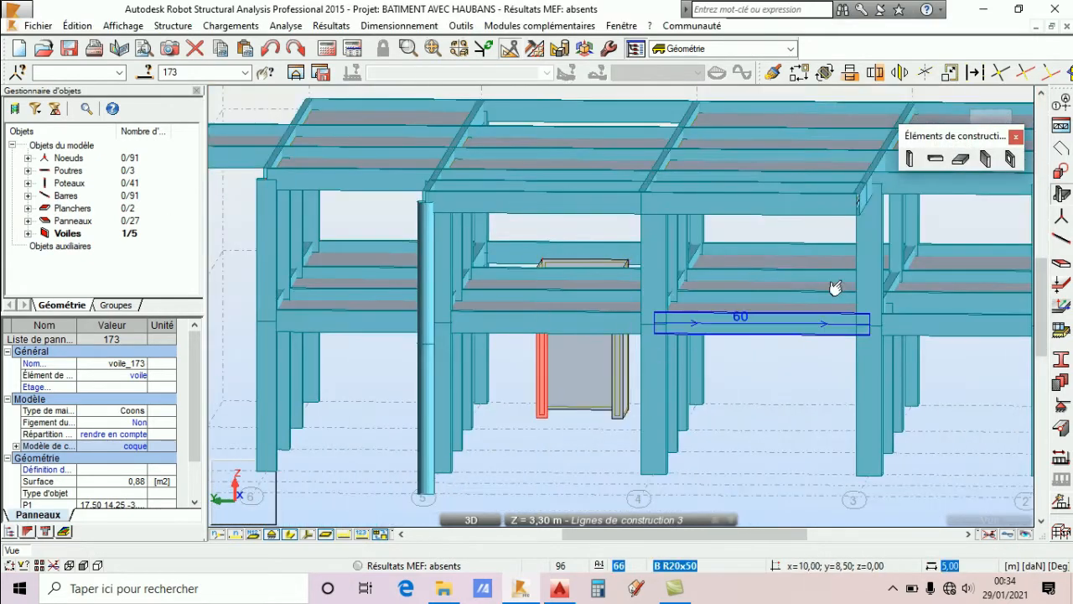
right_click(765, 251)
left_click(806, 367)
left_click_drag(810, 374, 438, 427)
scroll(453, 417, "up", 3)
scroll(463, 409, "down", 5)
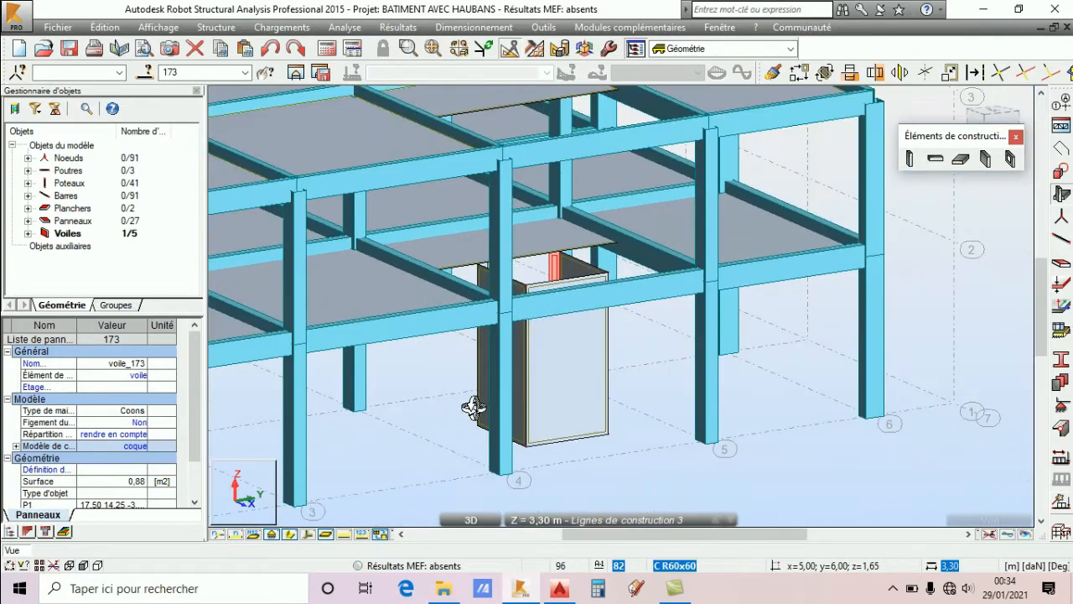
left_click(559, 589)
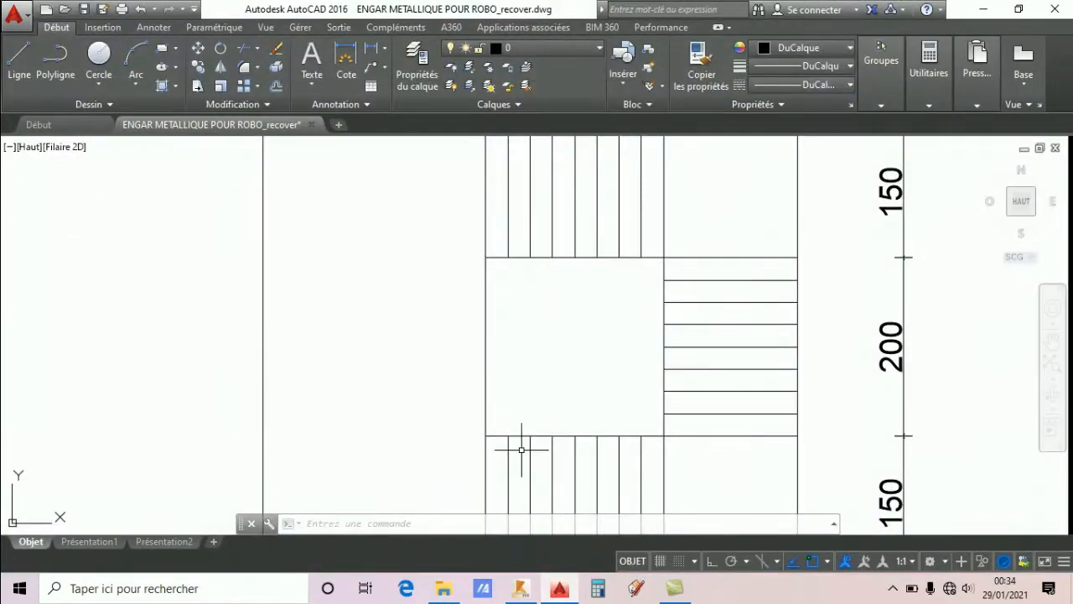
scroll(520, 445, "down", 3)
scroll(483, 311, "up", 3)
scroll(432, 348, "down", 4)
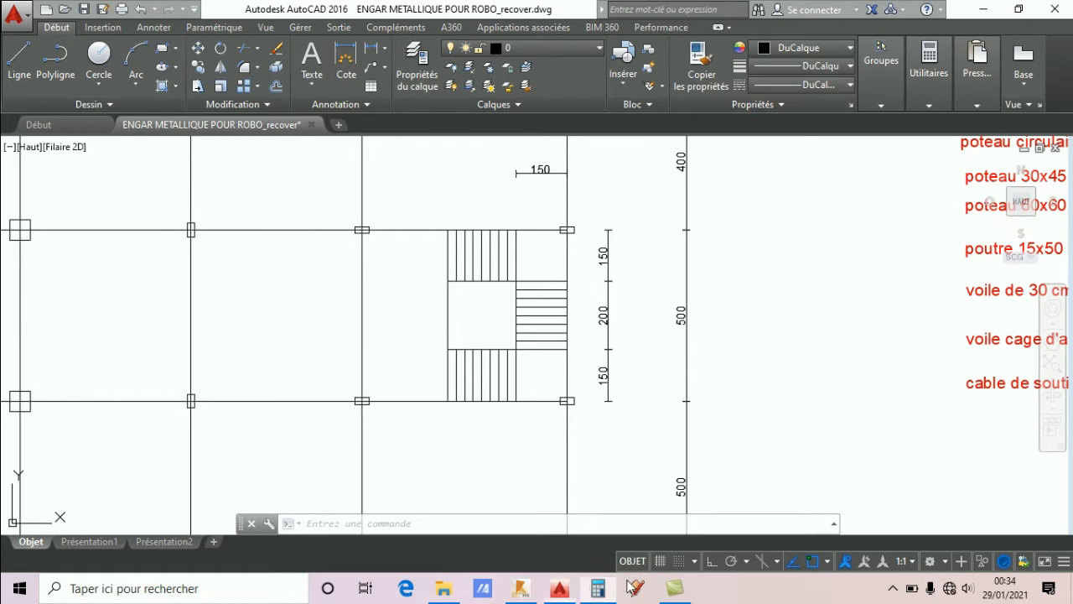
Switch back to Robot Structural Analysis and divide the 3,5 m storey height by 3 in the calculator.
left_click(597, 587)
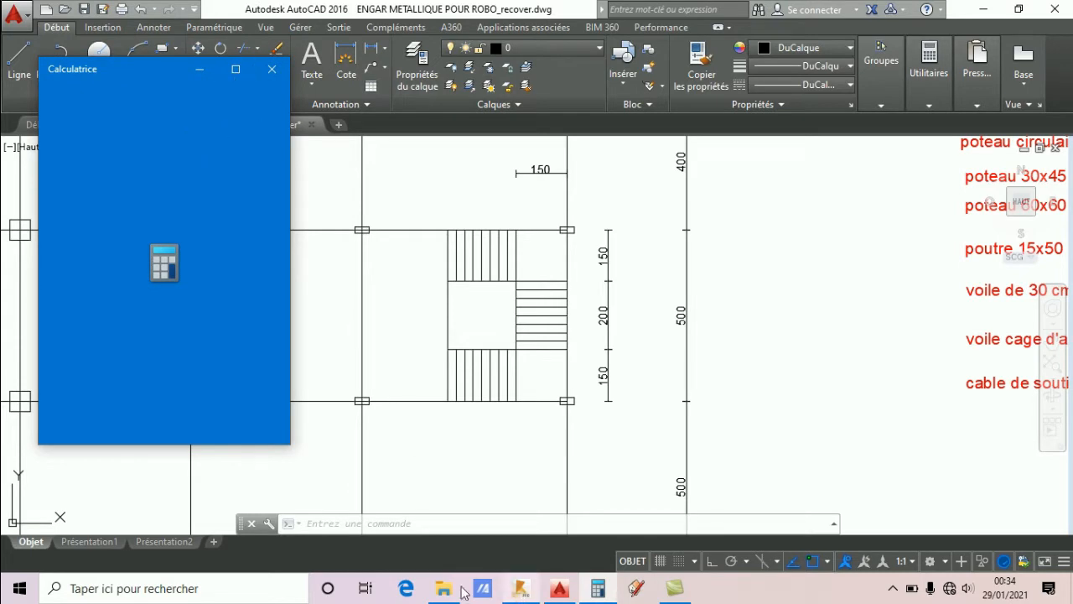
left_click(521, 594)
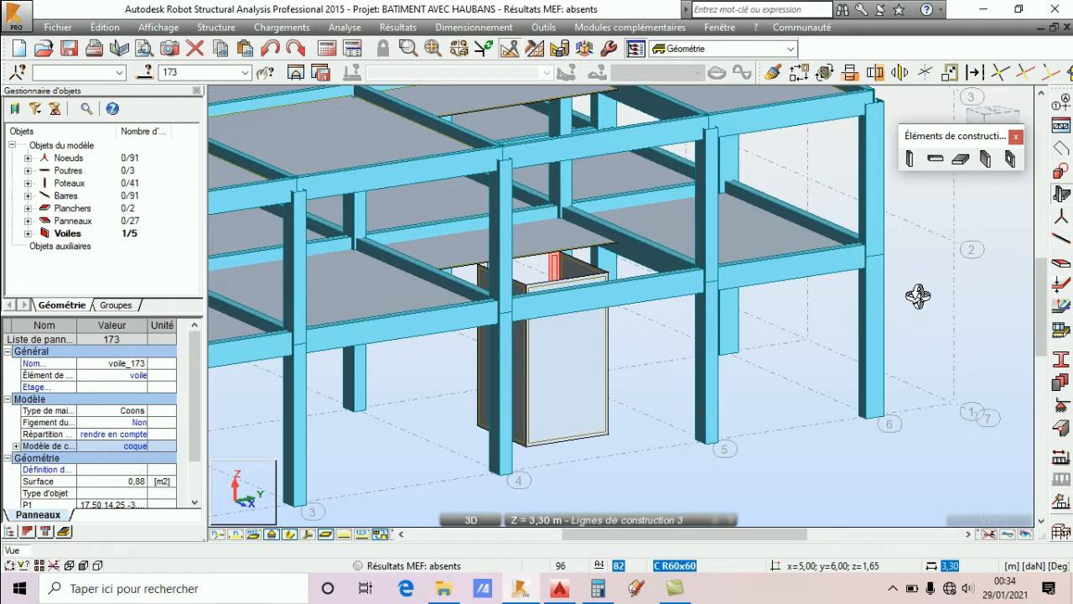
left_click(598, 589)
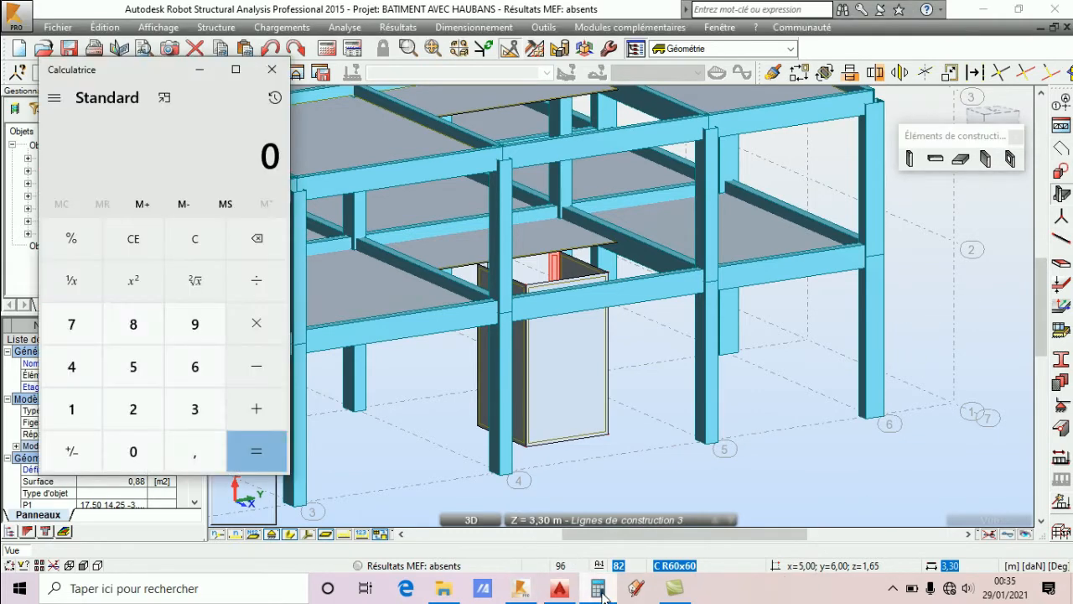
left_click(194, 409)
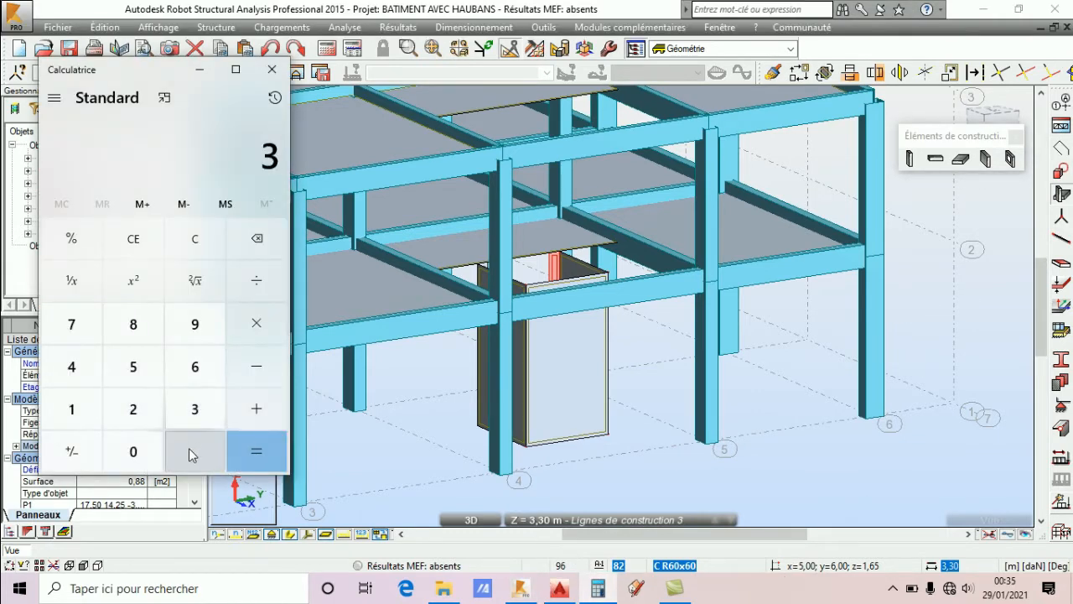
left_click(192, 449)
left_click(148, 373)
left_click(270, 286)
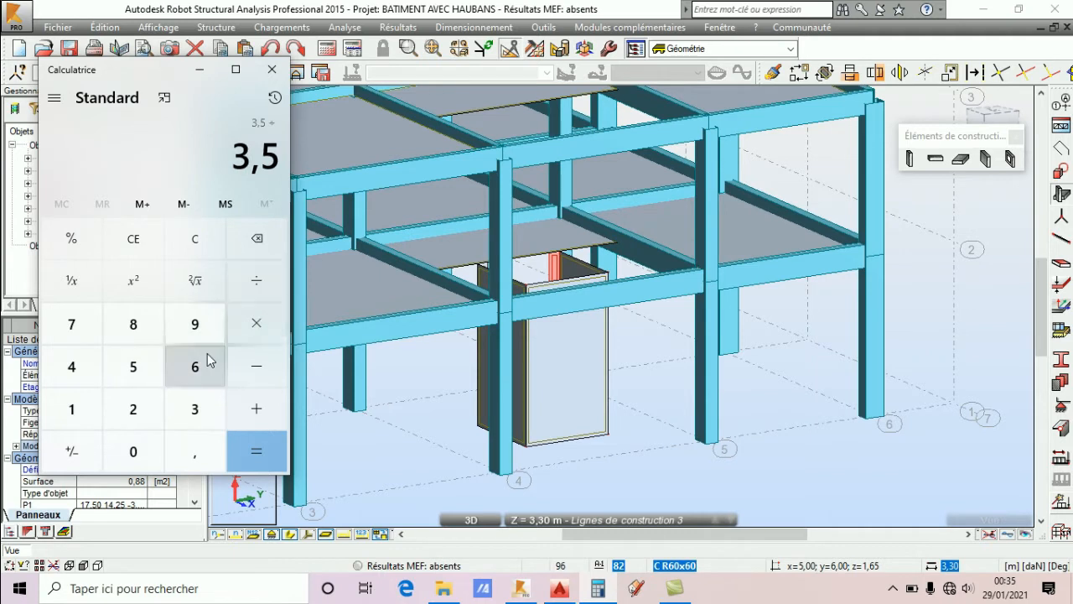
left_click(196, 410)
left_click(254, 451)
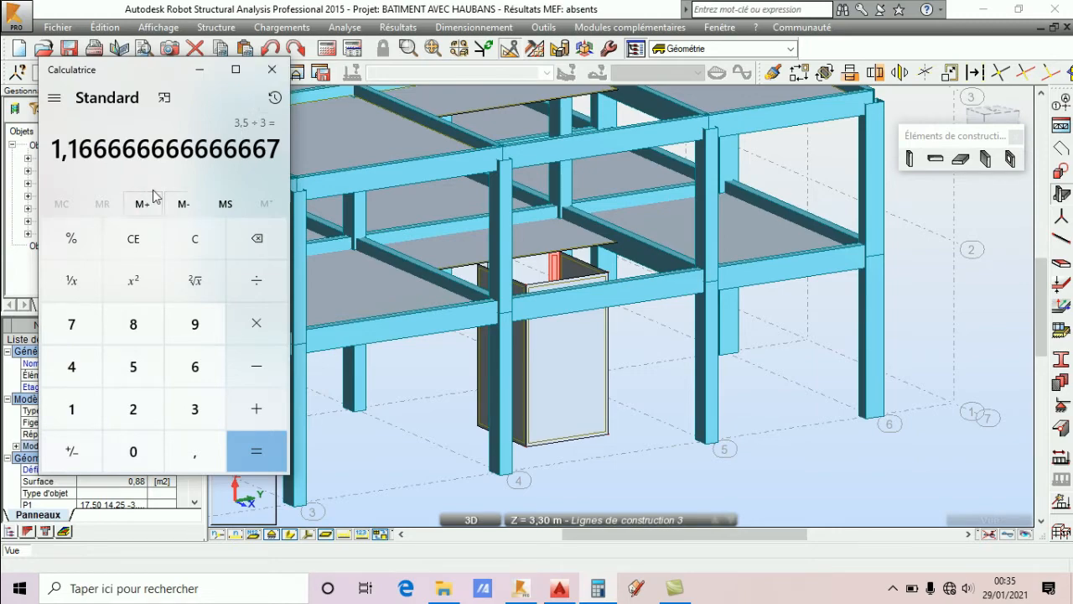
Begin a horizontal steel beam (Poutre acier) with section IPE 100 for the landing outline beside the elevator shaft.
mouse_move(535, 388)
left_mouse_down()
mouse_move(565, 384)
mouse_move(551, 387)
left_mouse_up()
scroll(622, 239, "down", 3)
middle_click_drag(590, 328, 427, 372, "shift")
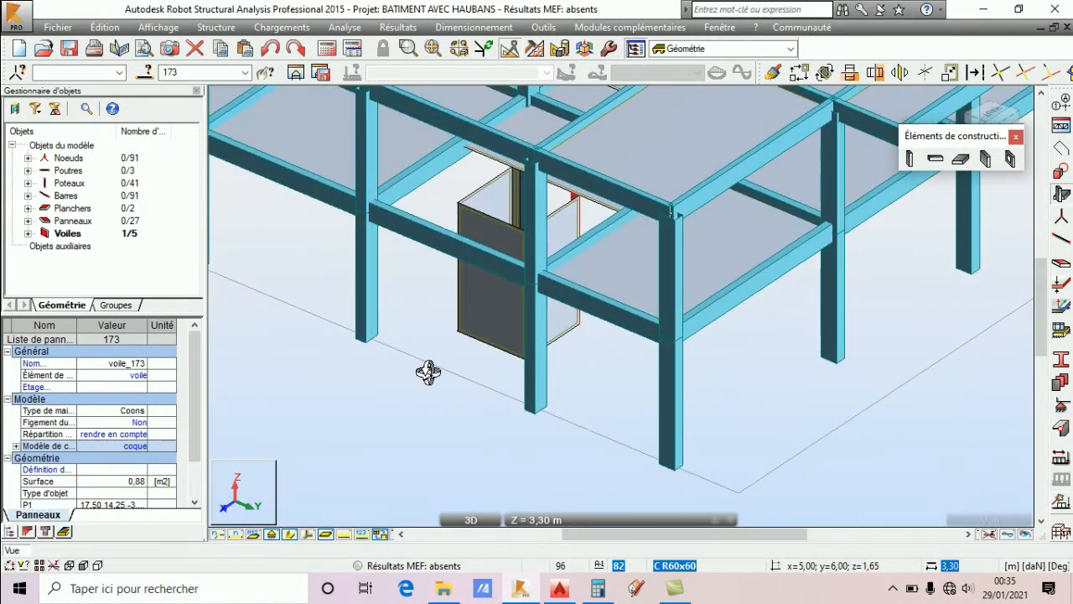
scroll(409, 311, "up", 2)
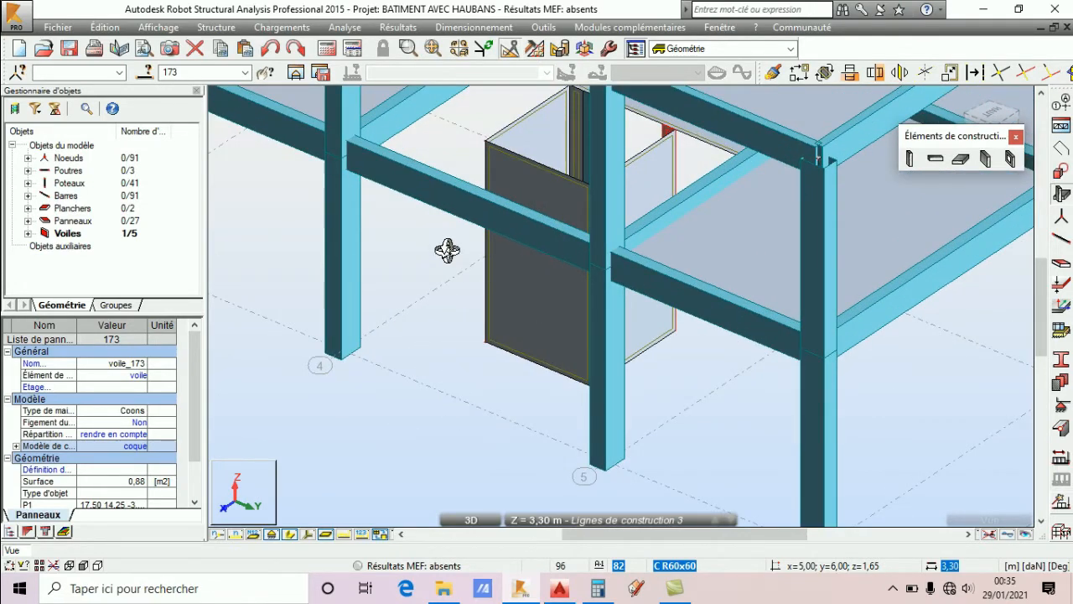
left_click(943, 158)
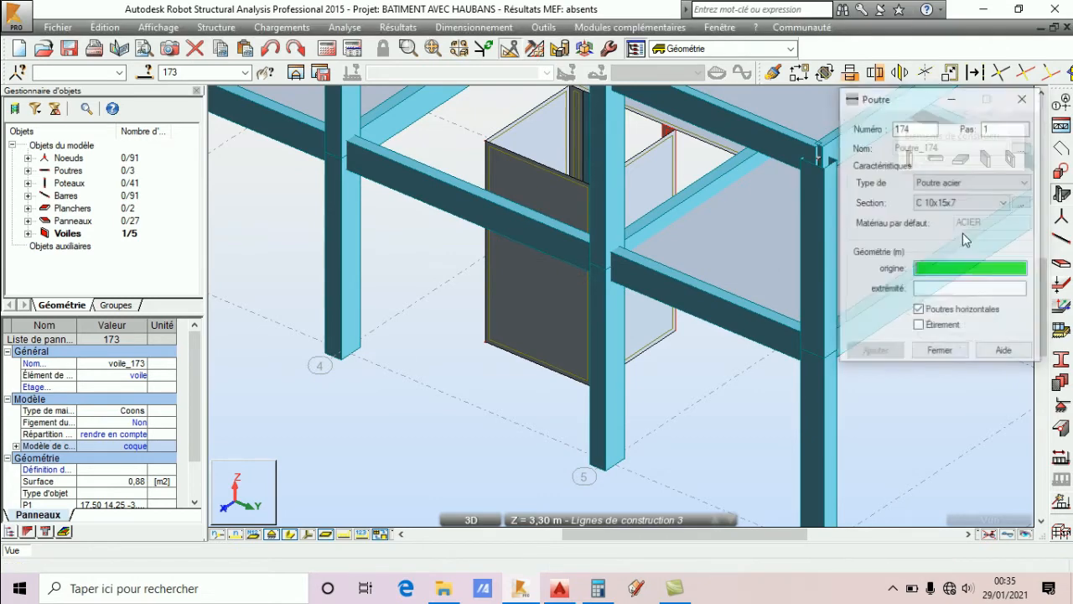
left_click(937, 208)
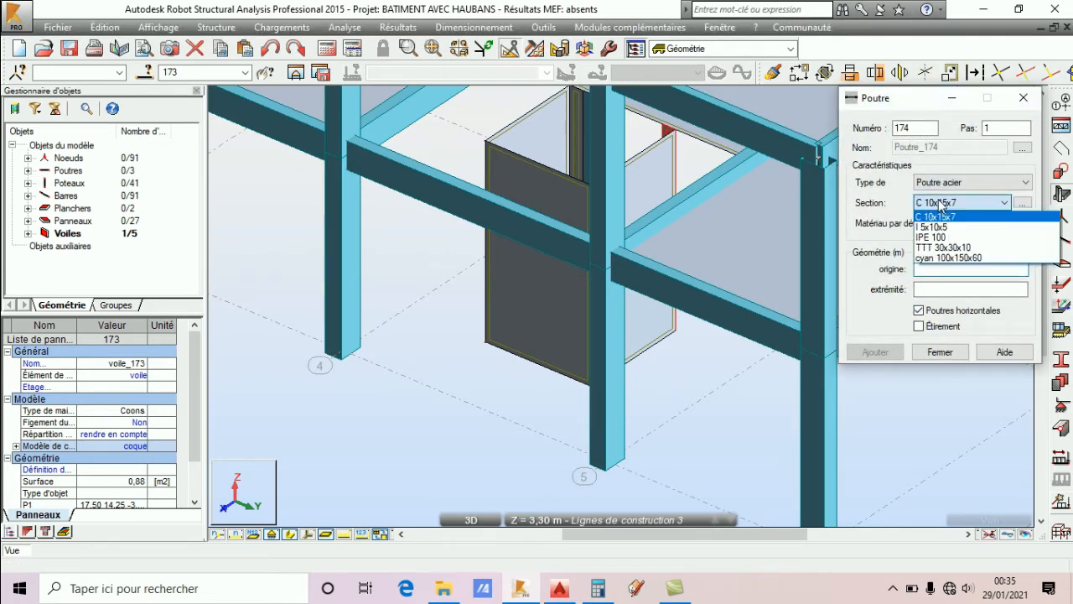
left_click(943, 203)
left_click(951, 186)
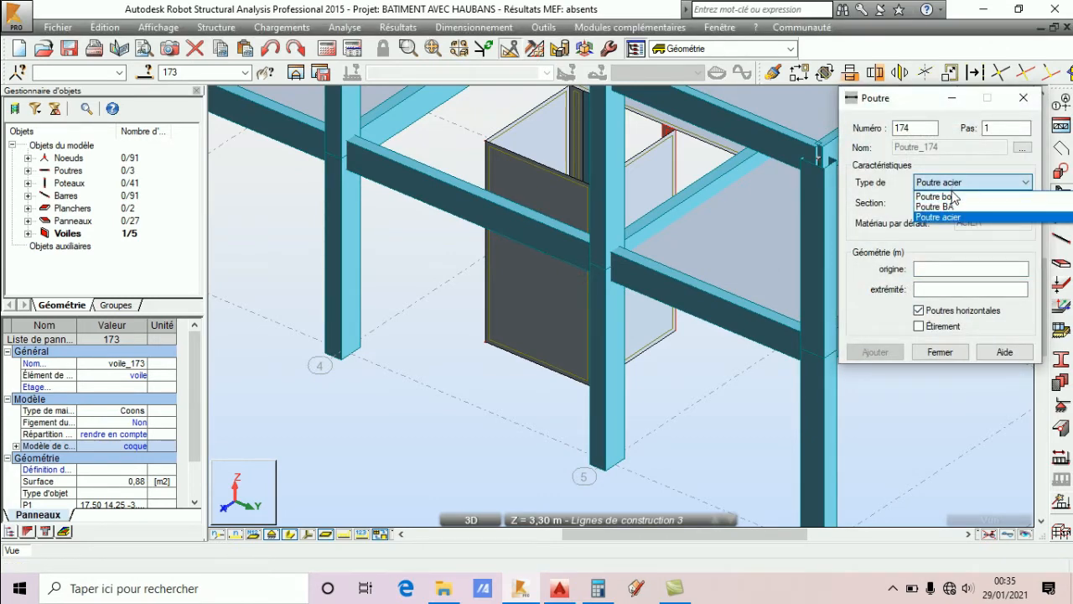
left_click(955, 217)
left_click(959, 200)
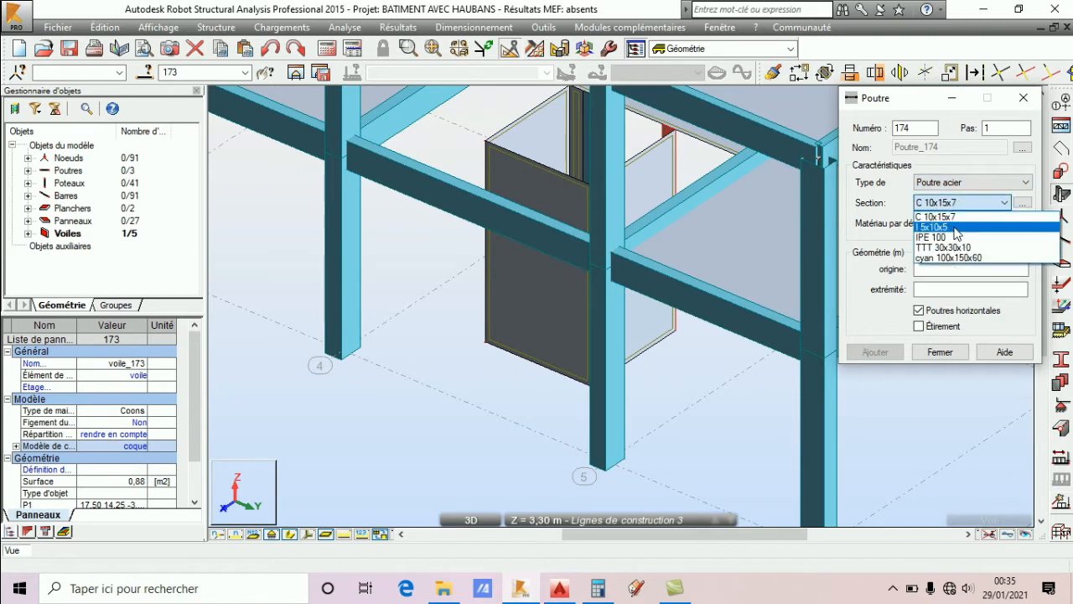
left_click(954, 249)
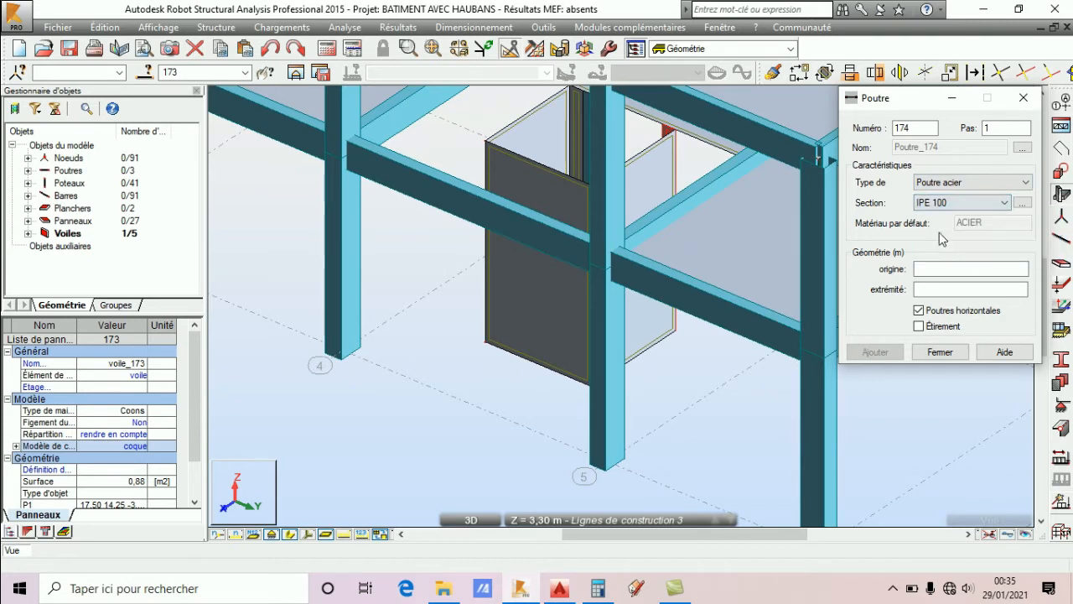
Add two beams meeting at 21,00; 12,50; -3,50, one from 19,50; 12,50; -3,50 and the other from 21,00; 11,00; -3,50.
left_click(486, 342)
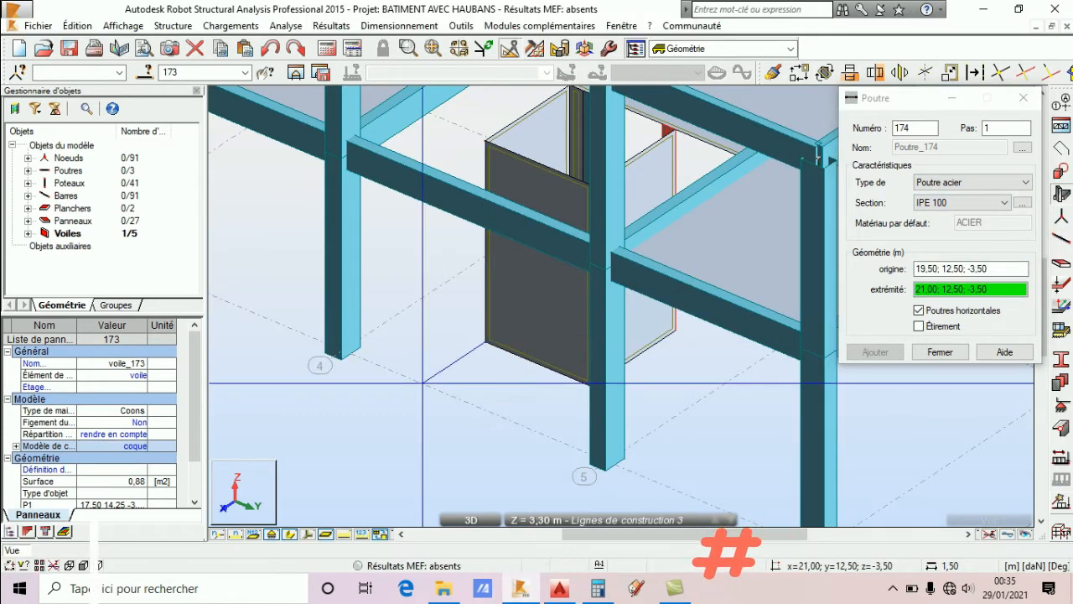
left_click(424, 384)
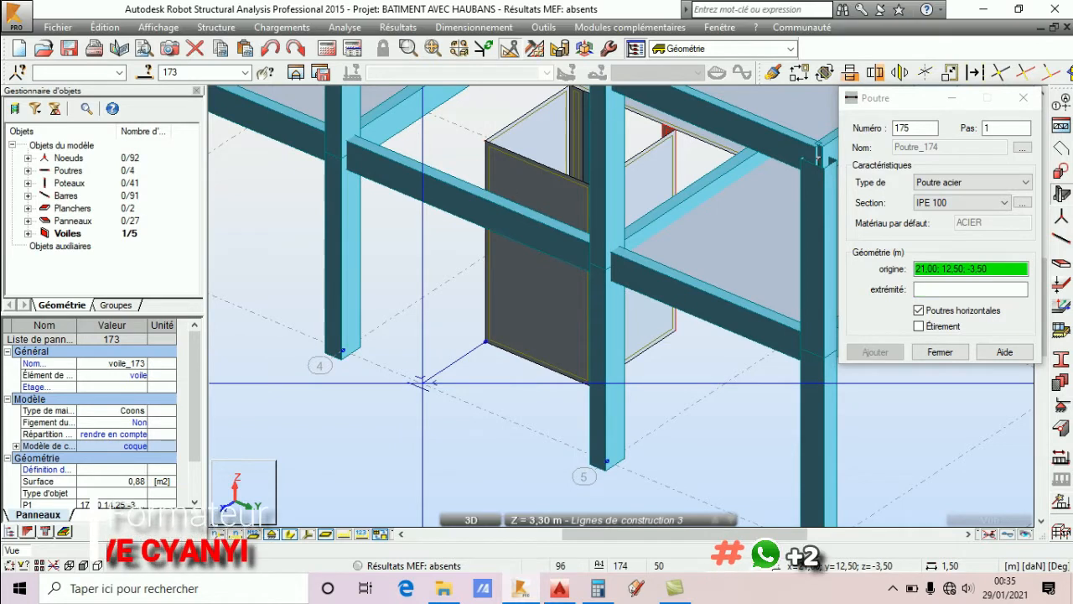
left_click(342, 351)
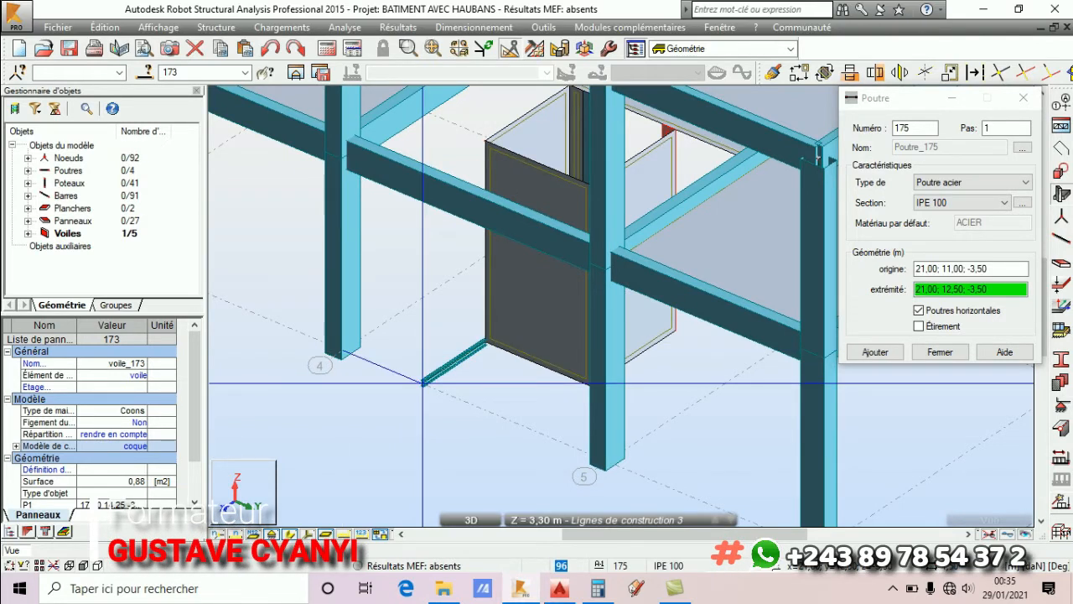
left_click(424, 383)
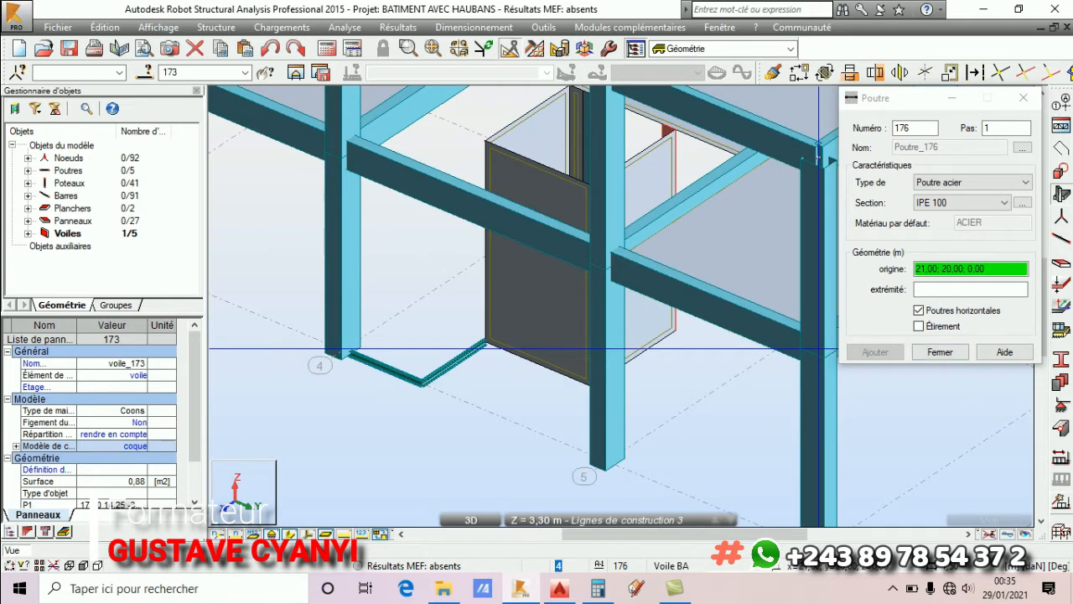
Complete the square beam outline through the corner 19,50; 11,00; -3,50 with two more IPE 100 beams, and close the beam definition.
left_click(485, 342)
left_click(406, 309)
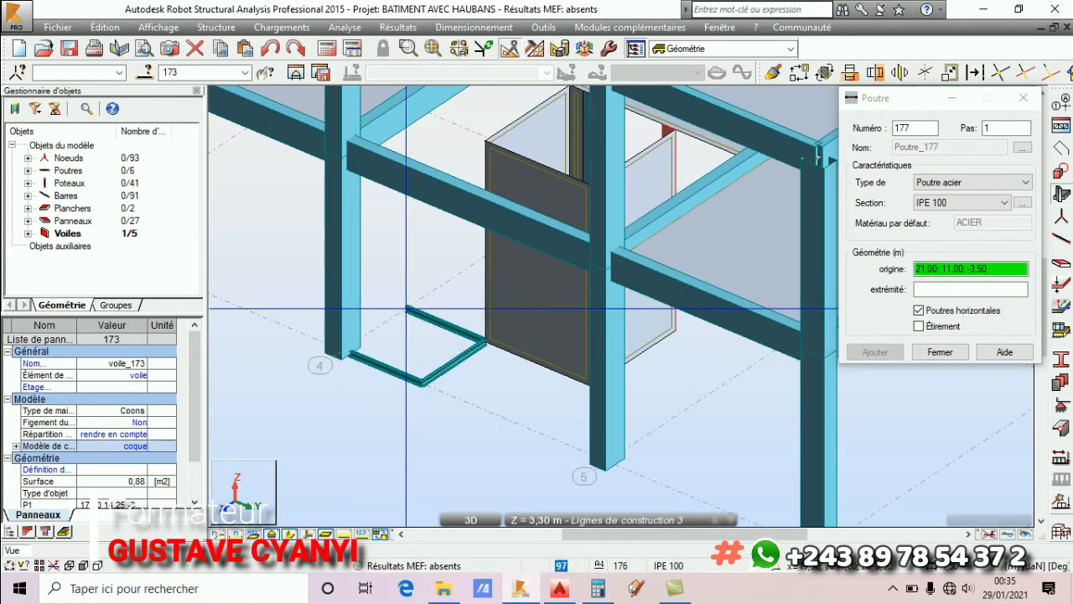
left_click(406, 308)
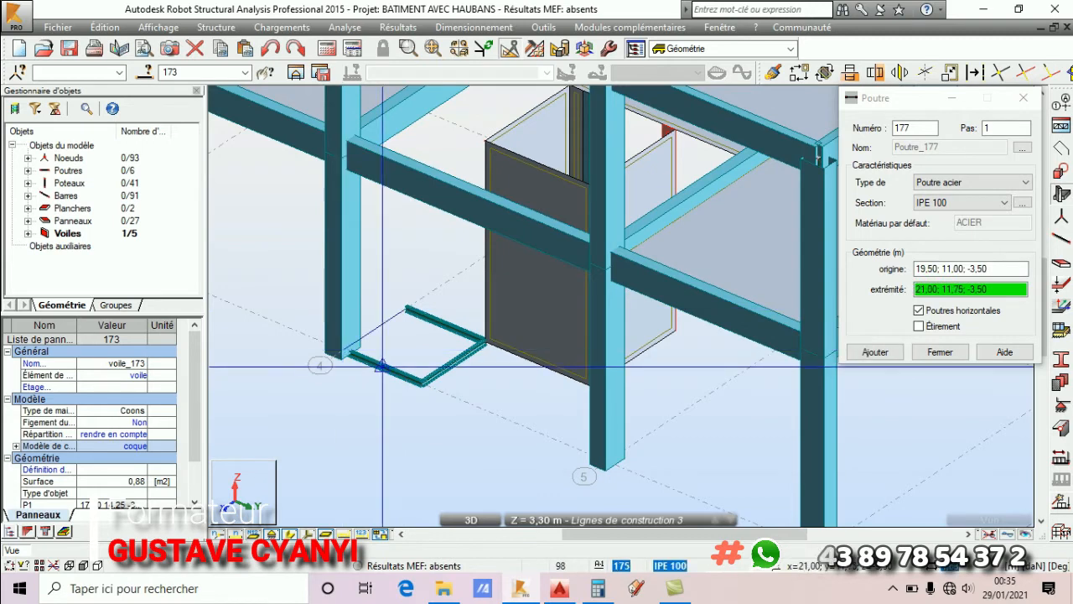
left_click(342, 350)
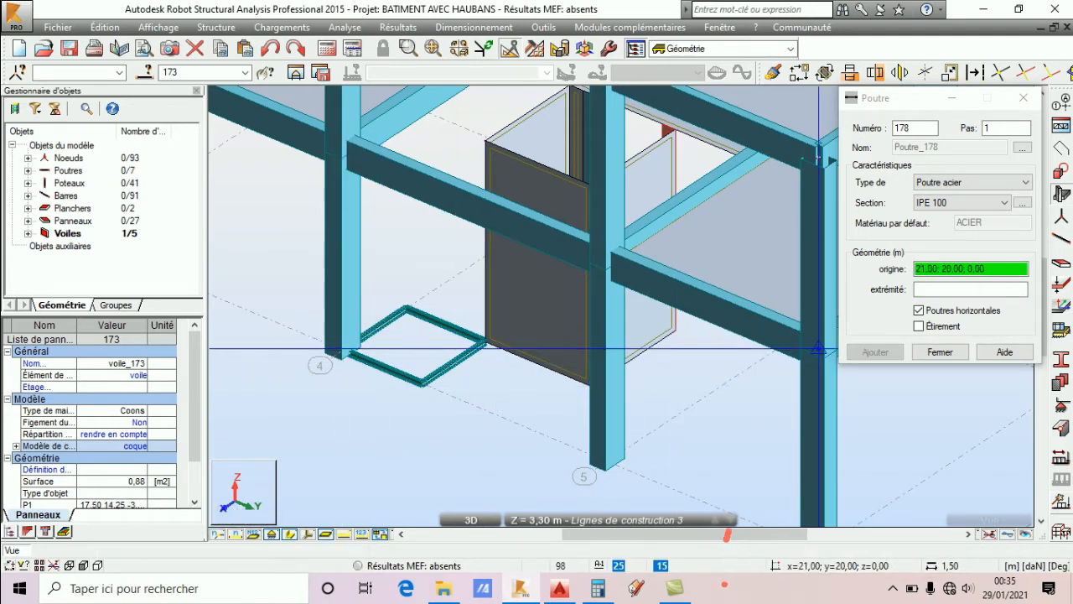
left_click(941, 352)
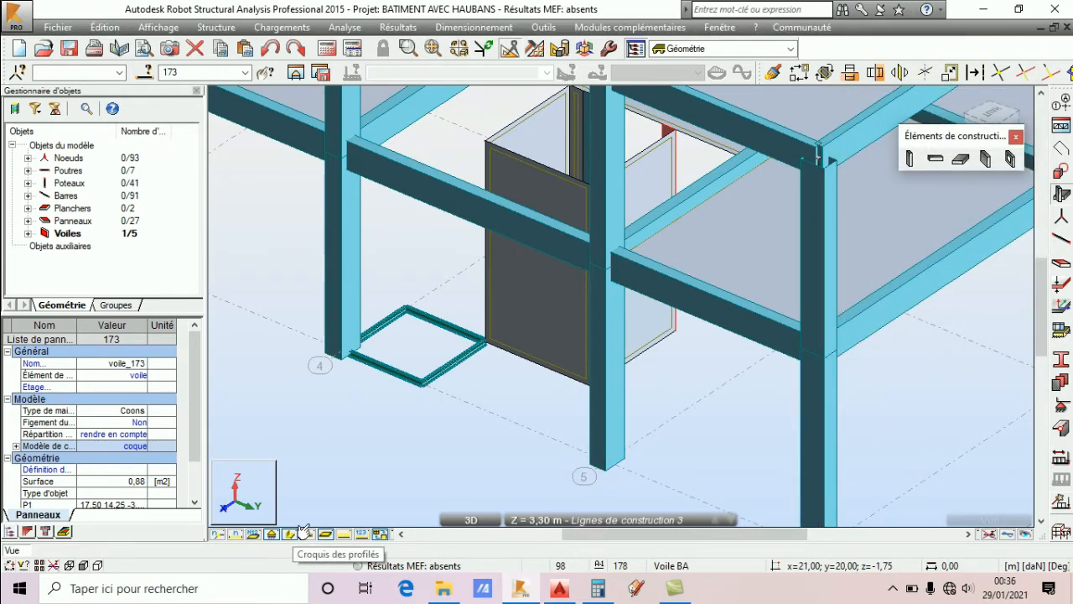
Create a rectangular horizontal floor of thickness 15 with the coque model inside the square beam outline, and close the floor definition.
left_click(961, 162)
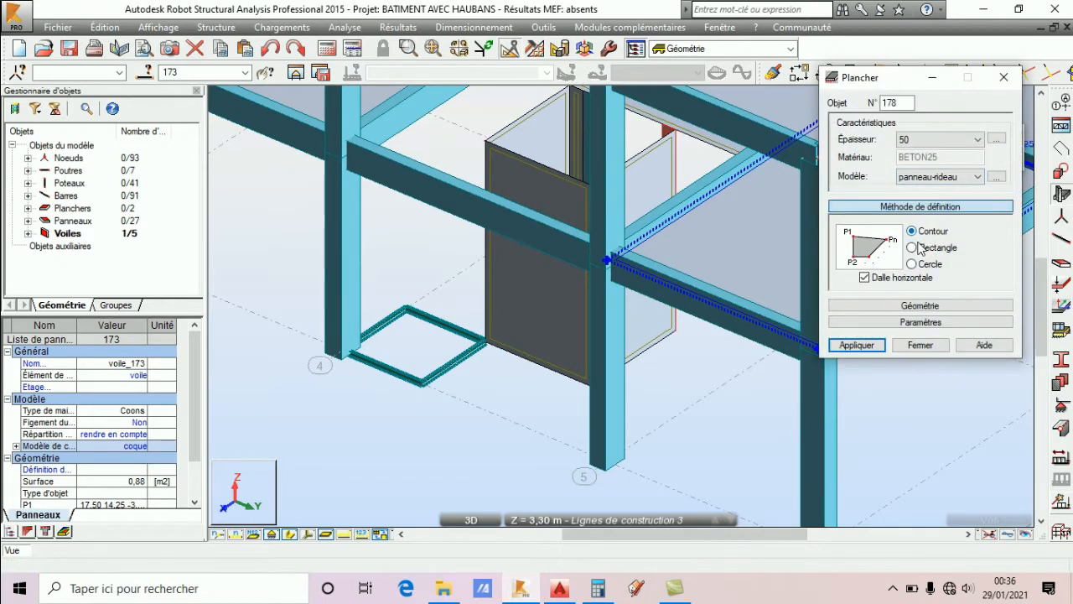
left_click(936, 140)
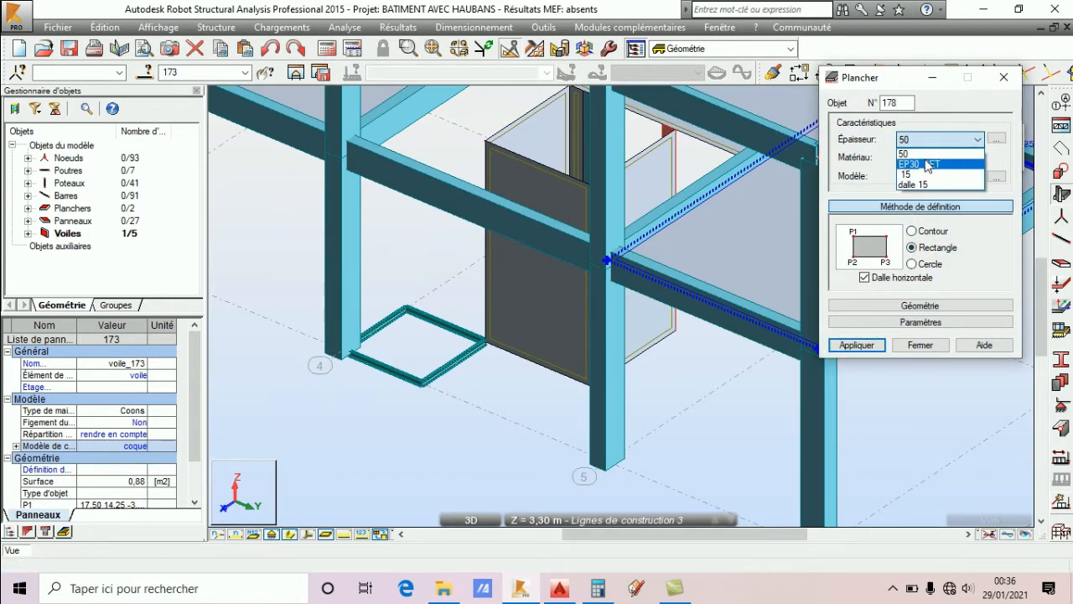
left_click(918, 176)
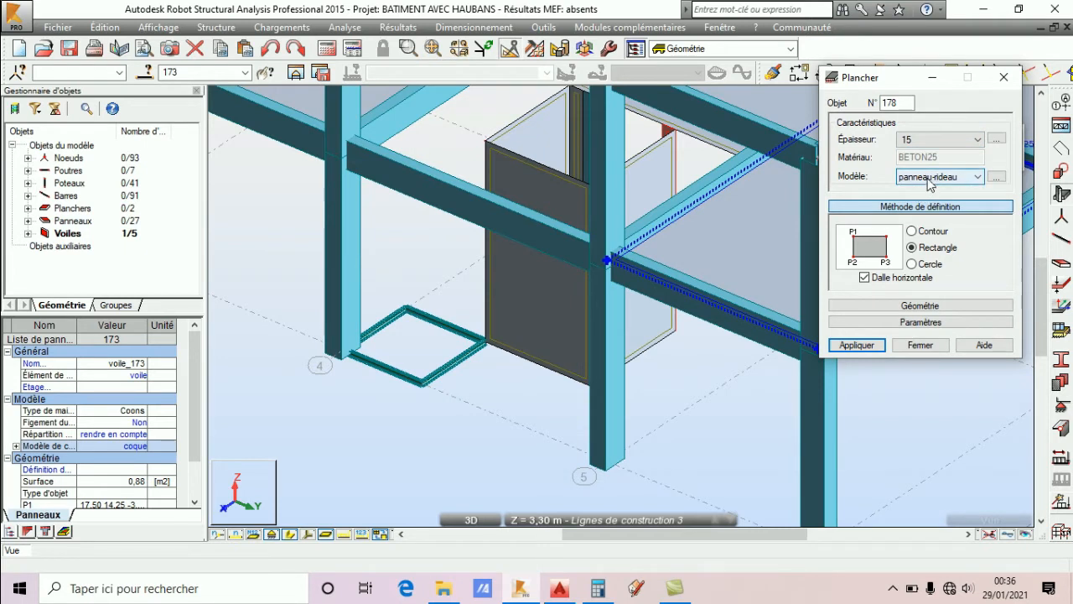
left_click(929, 178)
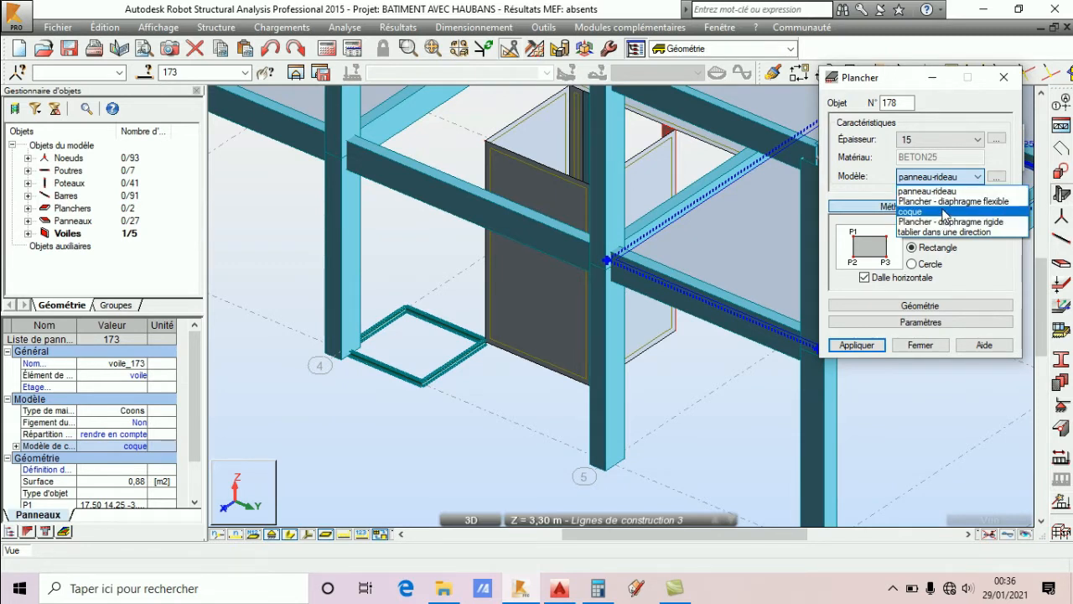
left_click(926, 212)
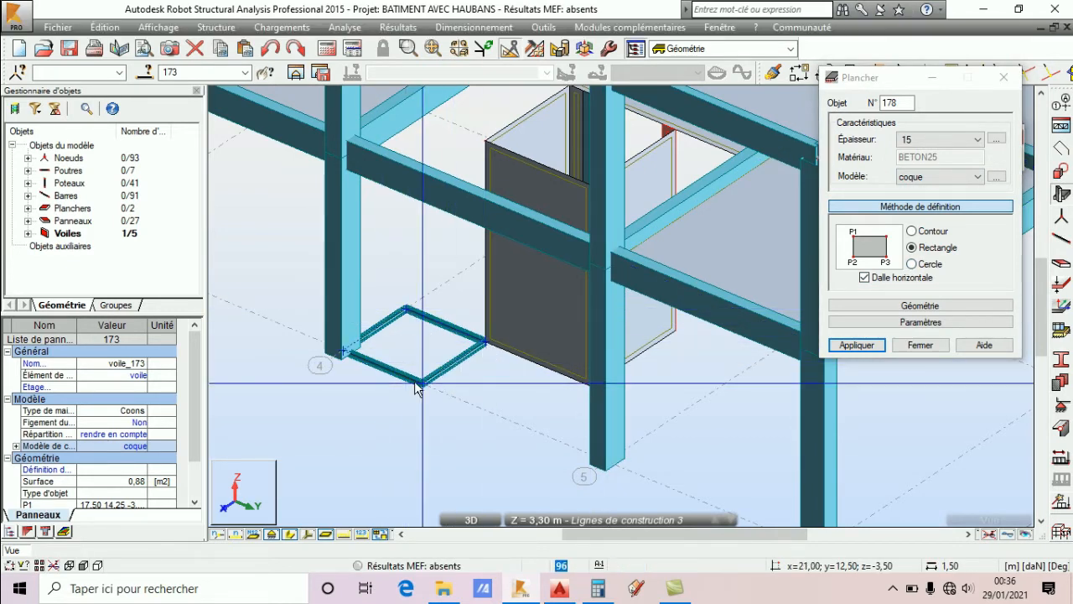
left_click(517, 396)
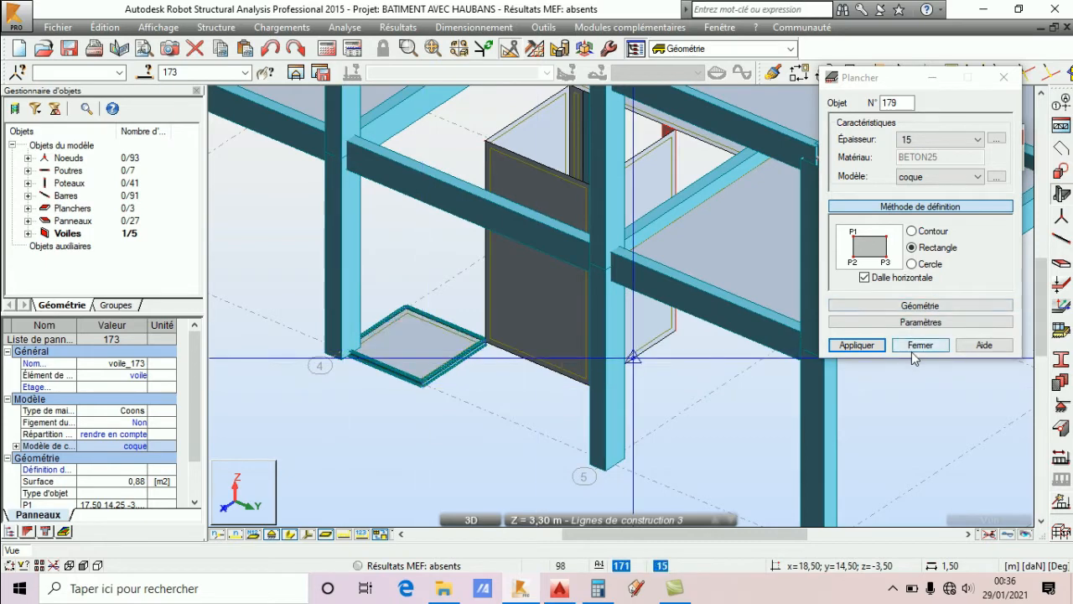
left_click(915, 346)
Delete the four IPE 100 outline beams around the landing slab, leaving the slab itself out of the selection.
left_click(444, 370)
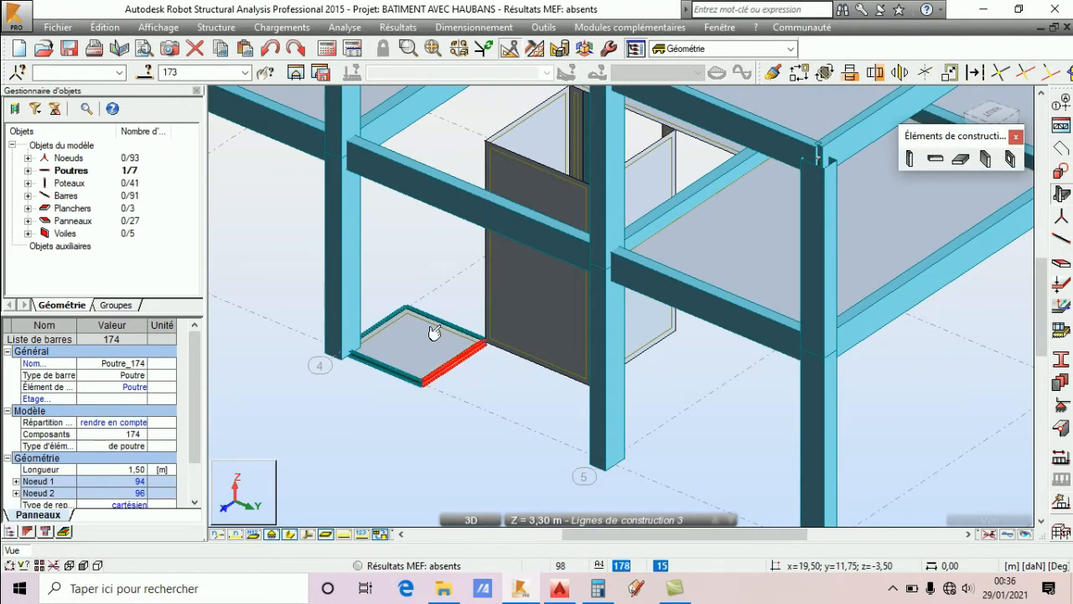
left_click(440, 321, "ctrl")
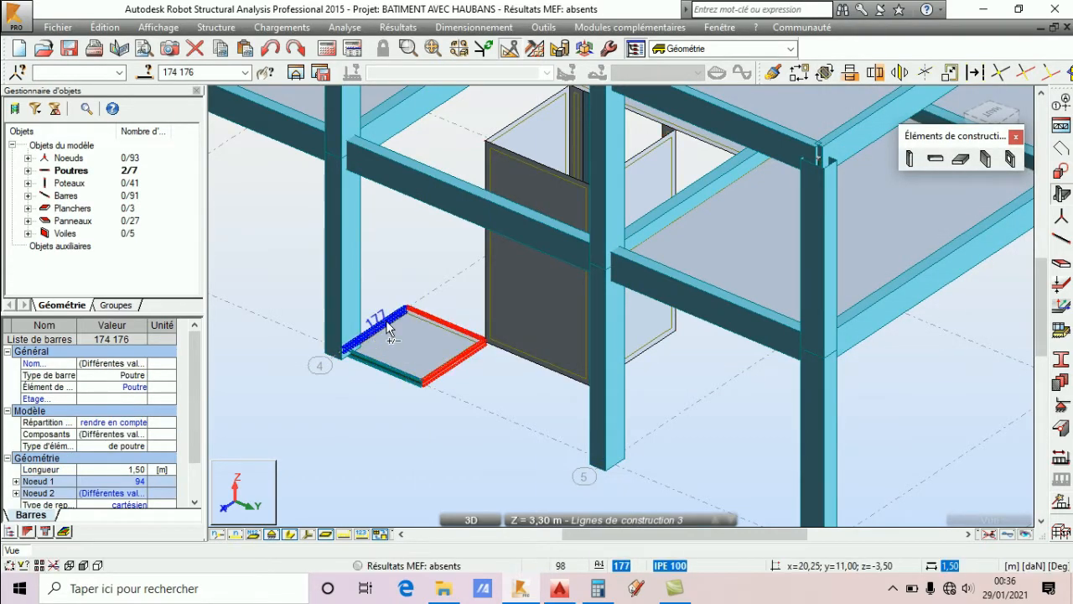
left_click(375, 339, "ctrl")
left_click(379, 371, "ctrl")
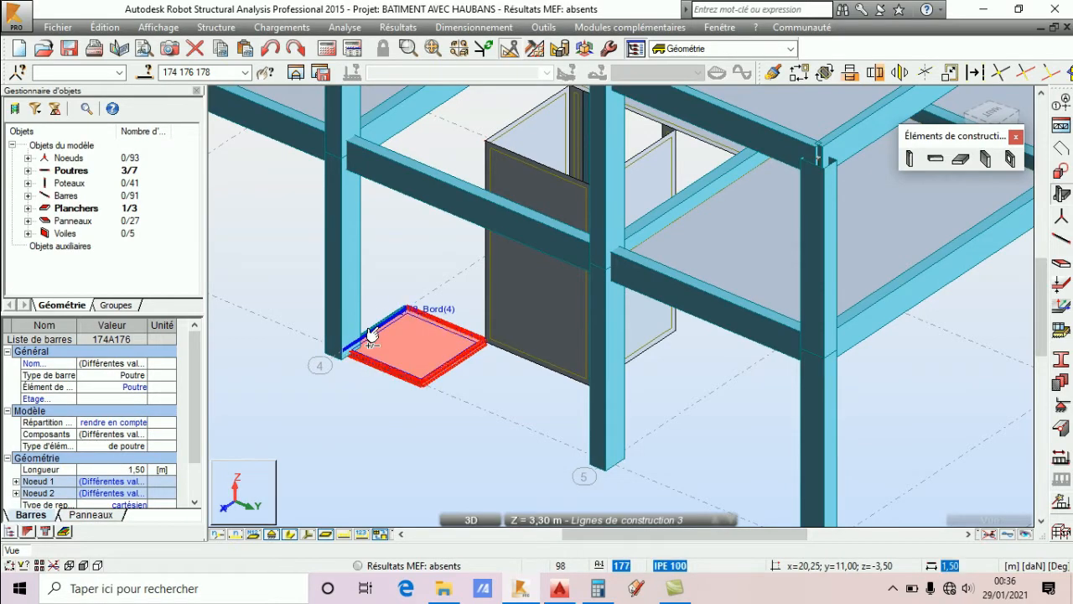
left_click(363, 338, "ctrl")
left_click(404, 343, "ctrl")
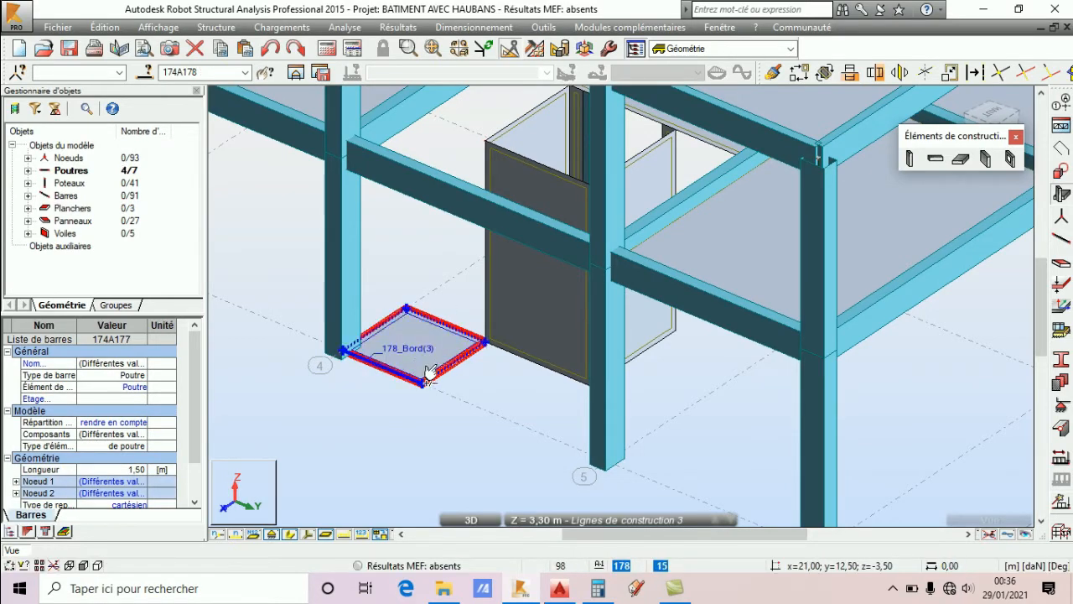
left_click(196, 48)
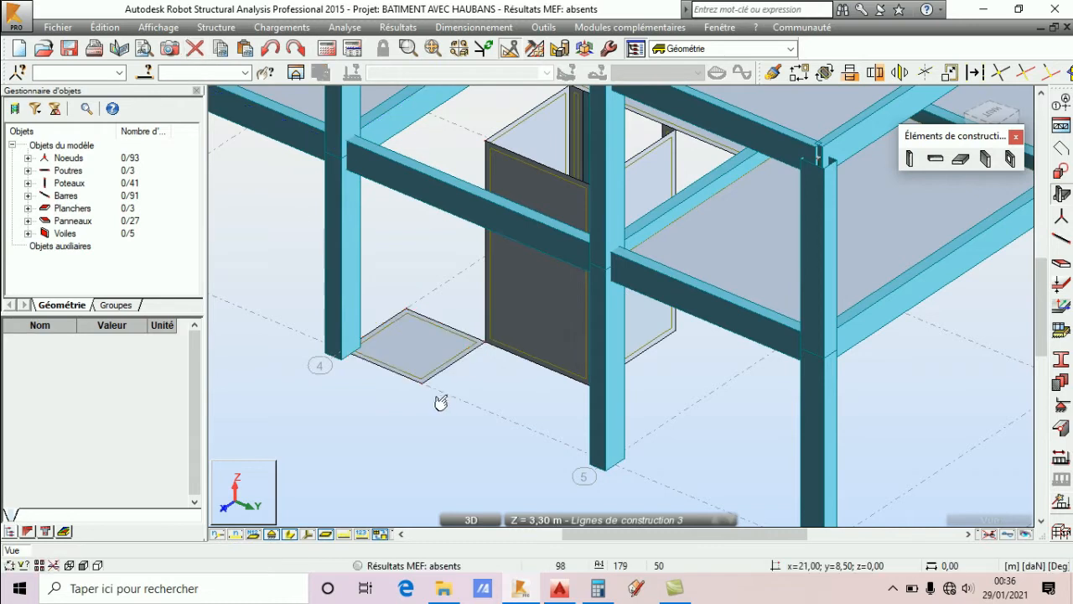
Turn off the display of the bar profile sketches, and check the result of the storey-height division in the calculator.
left_click(293, 538)
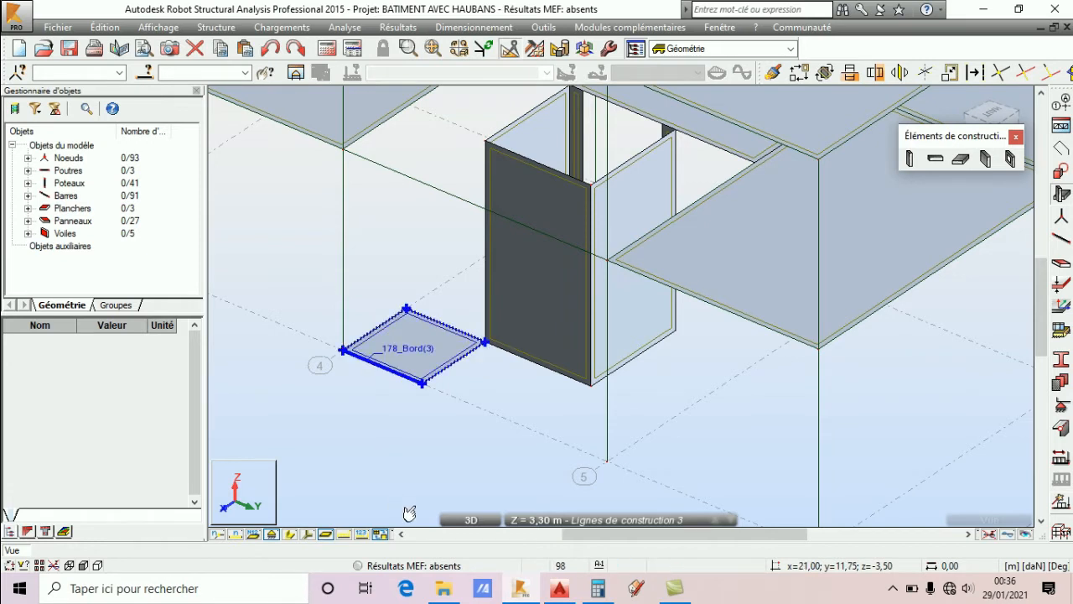
left_click(597, 589)
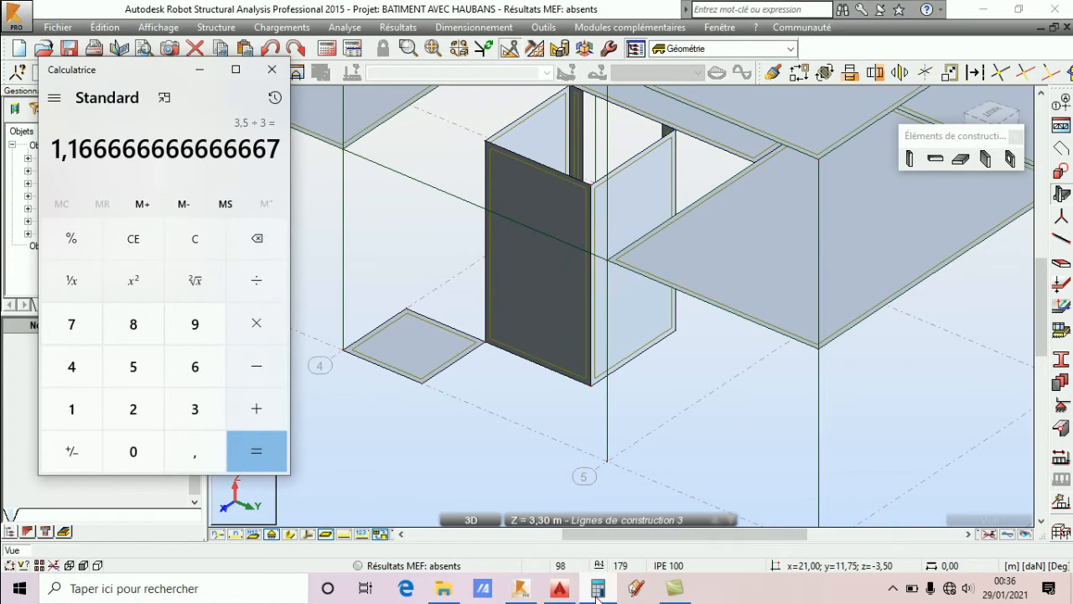
left_click(597, 589)
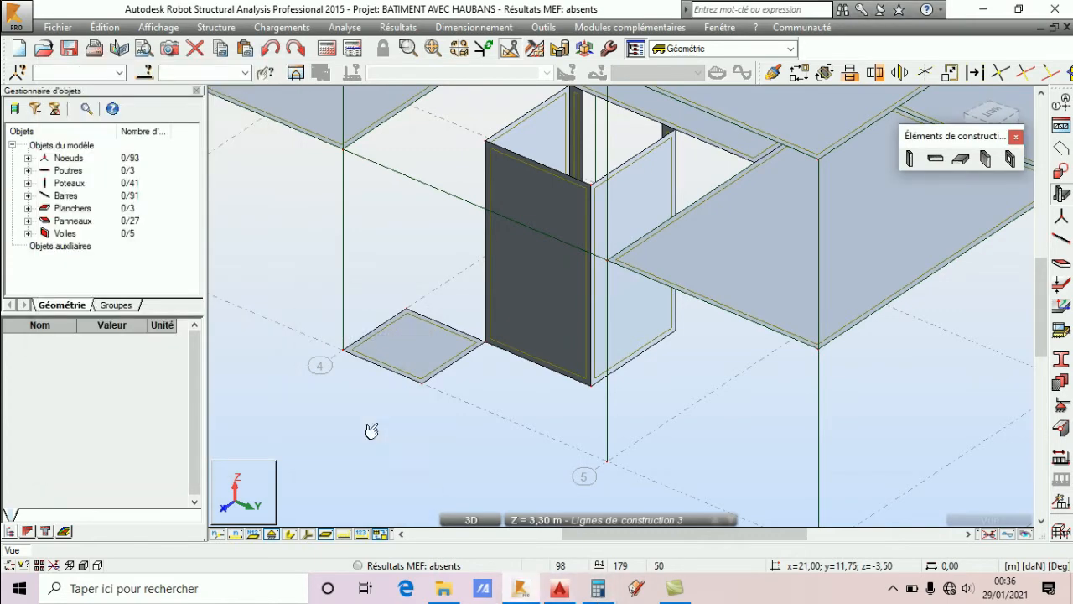
Divide the 3.50 m column at the landing slab's corner into 3 segments, generating nodes without splitting the bar, and clear the selection.
left_click(343, 309)
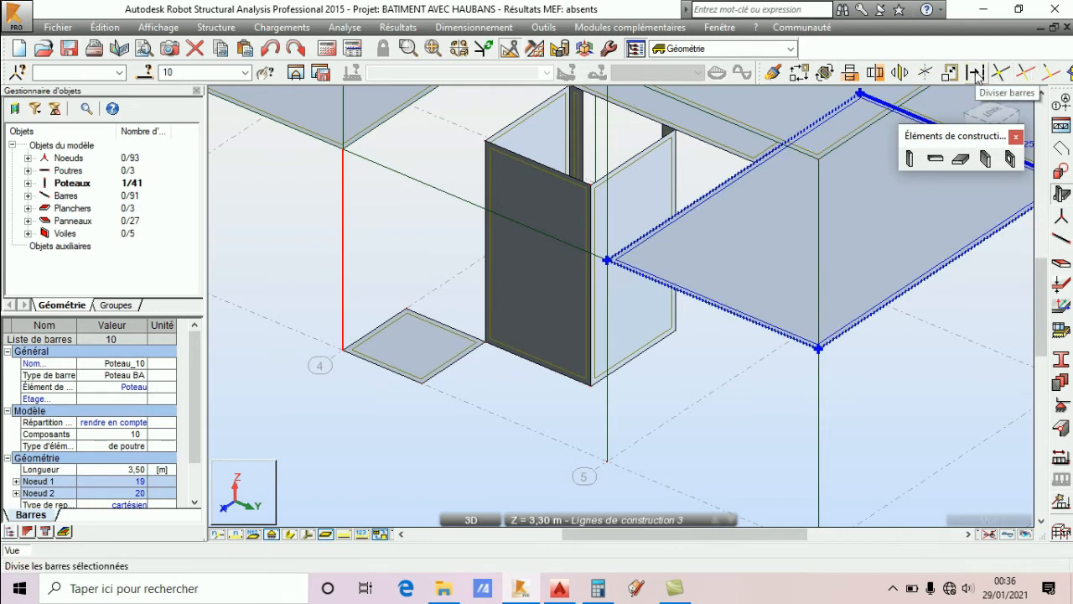
left_click(976, 73)
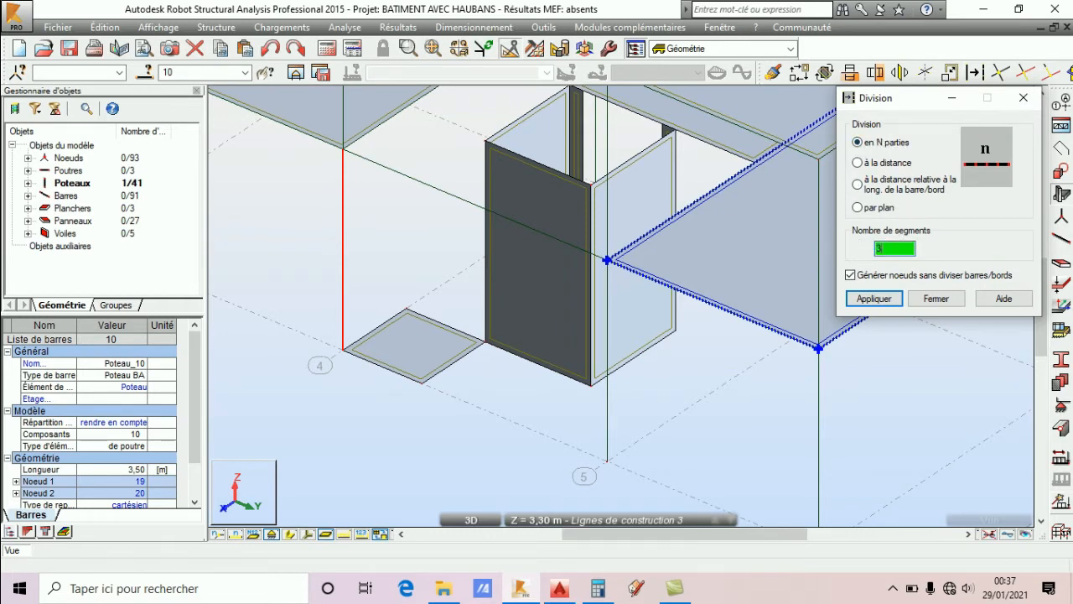
left_click(877, 302)
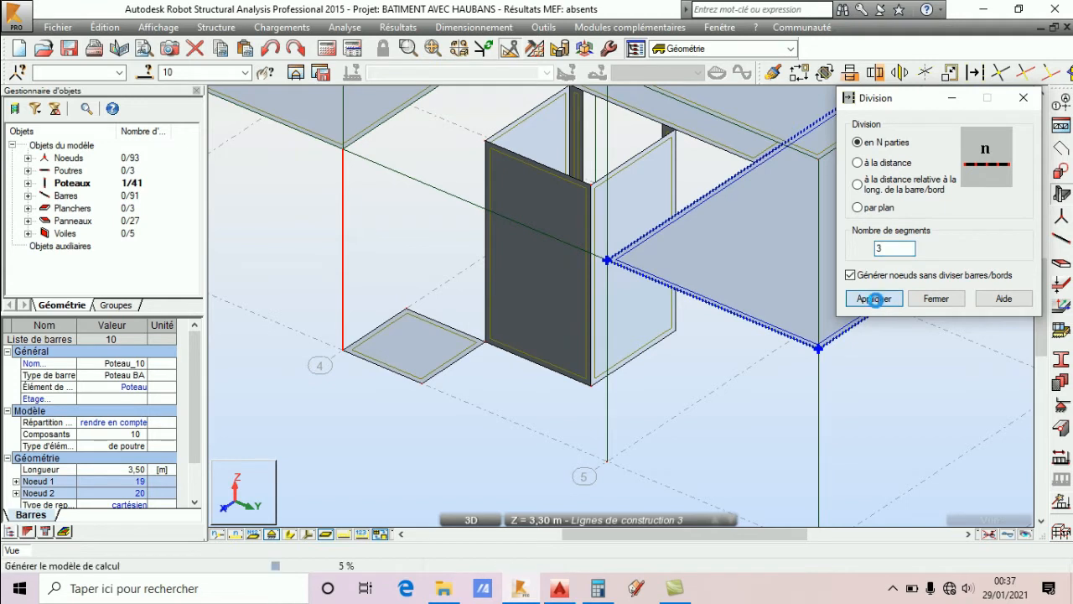
left_click(387, 264)
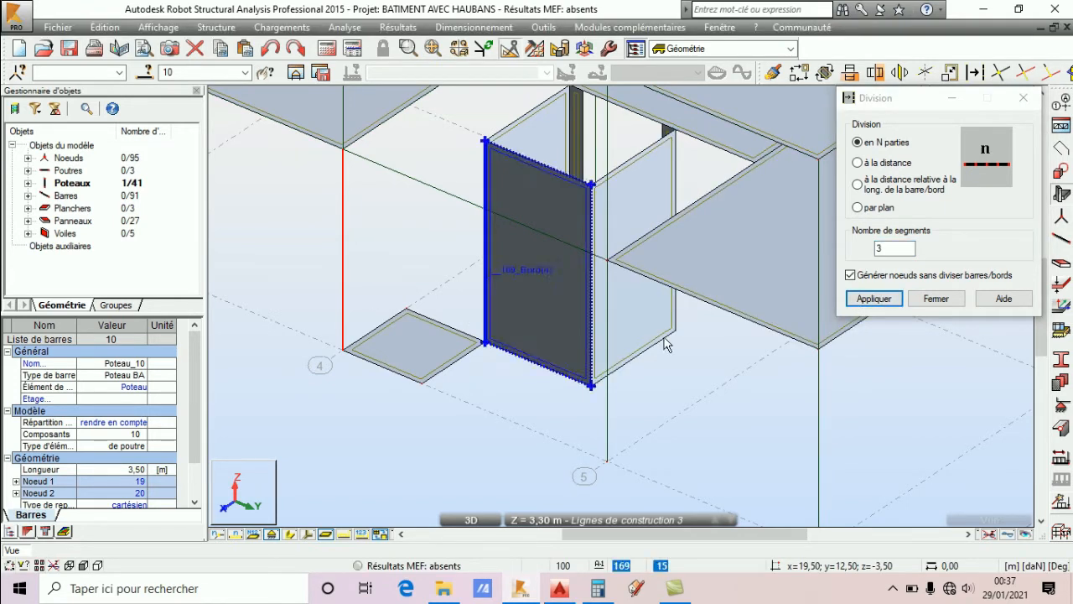
left_click(936, 299)
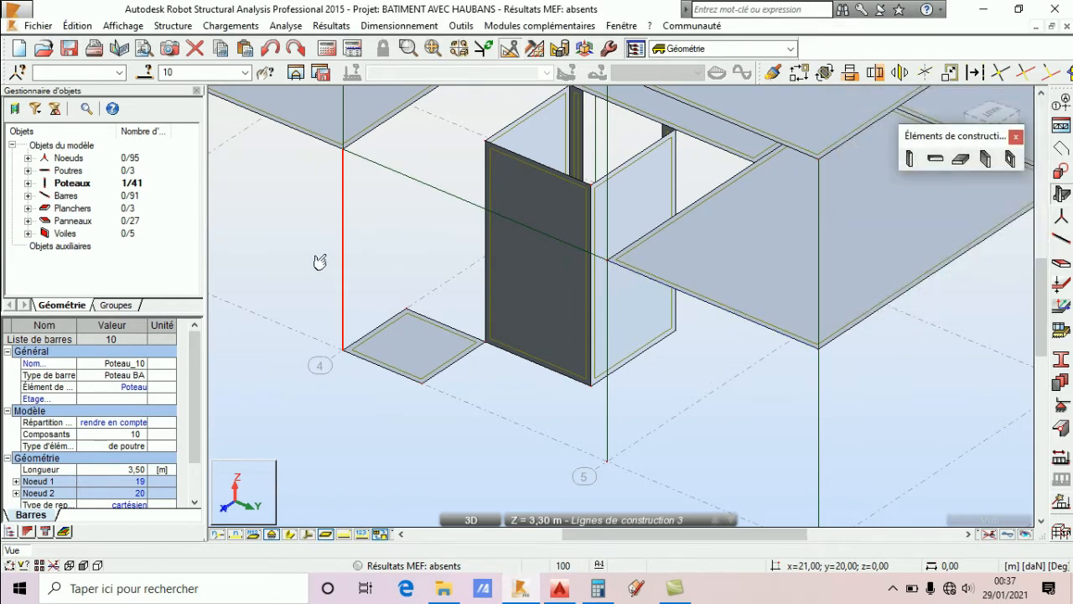
left_click(375, 253)
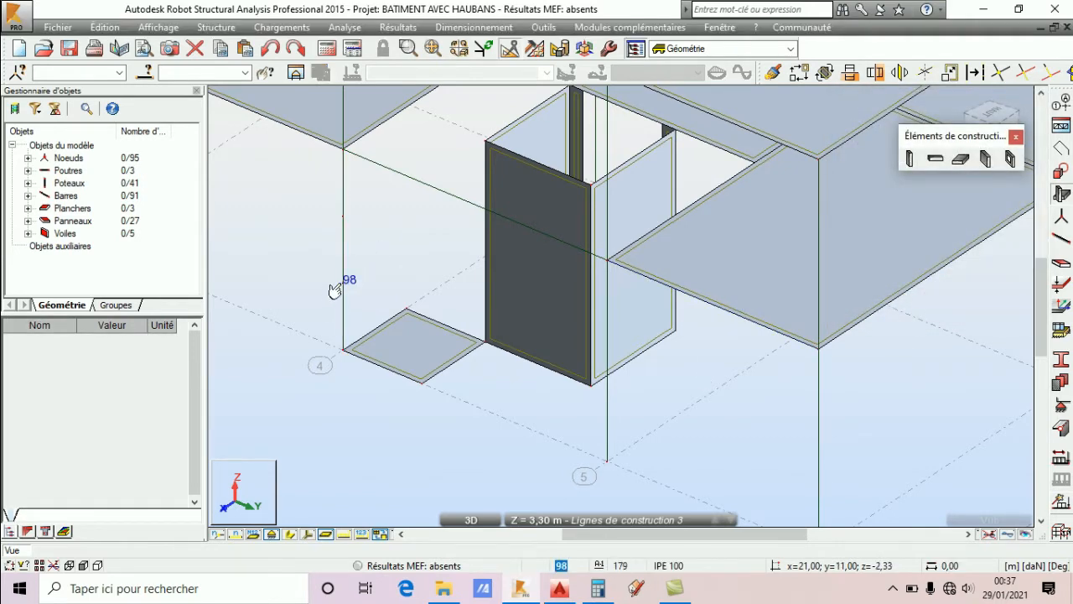
Divide the lower column at axis 5 beside the elevator shaft into 3 segments, generating nodes without splitting the bar.
left_click(604, 428)
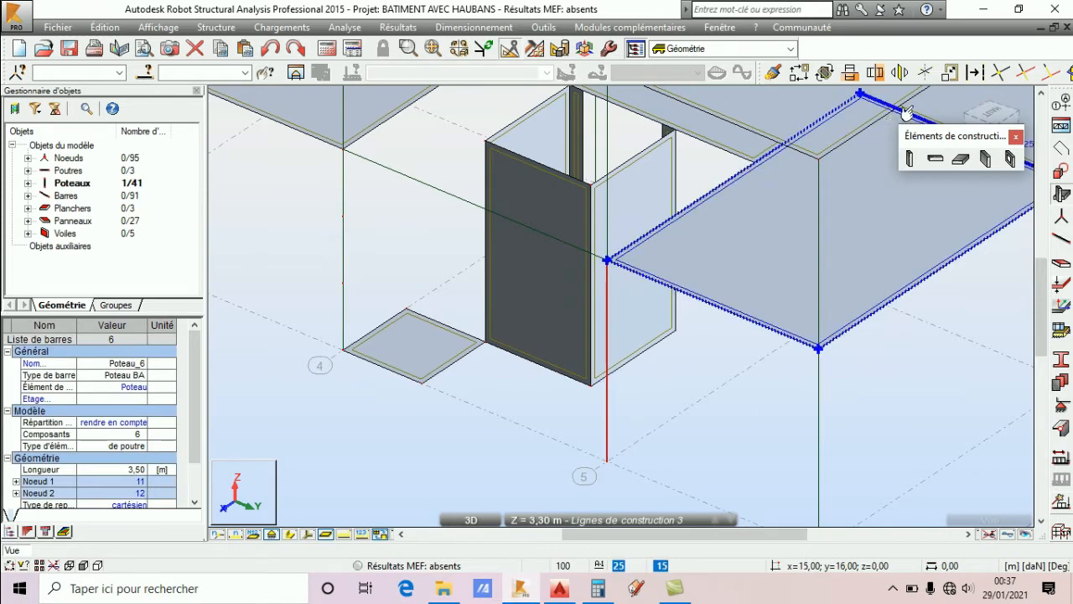
left_click(975, 73)
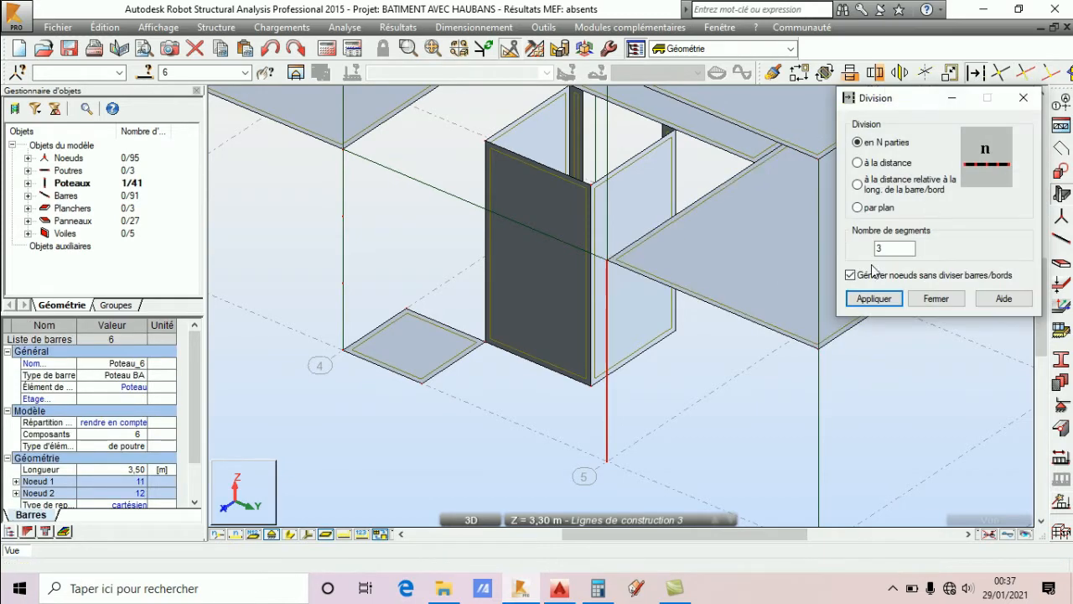
left_click(936, 300)
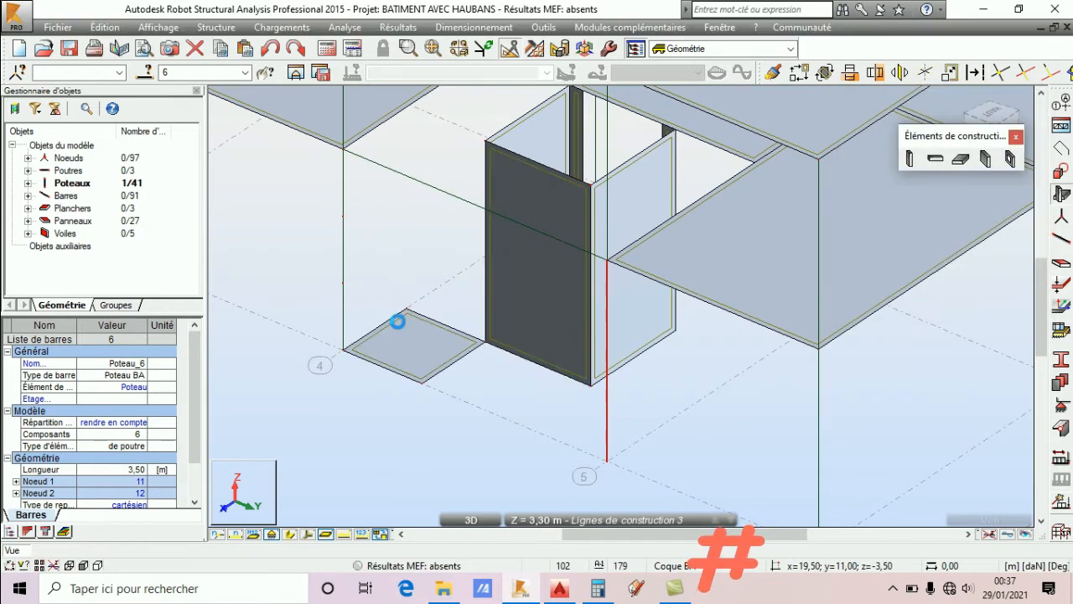
Copy the landing slab upward by the translation vector 0,00; 0,00; 1,17, from the column's base to its first division node.
left_click(428, 396)
left_click(412, 323)
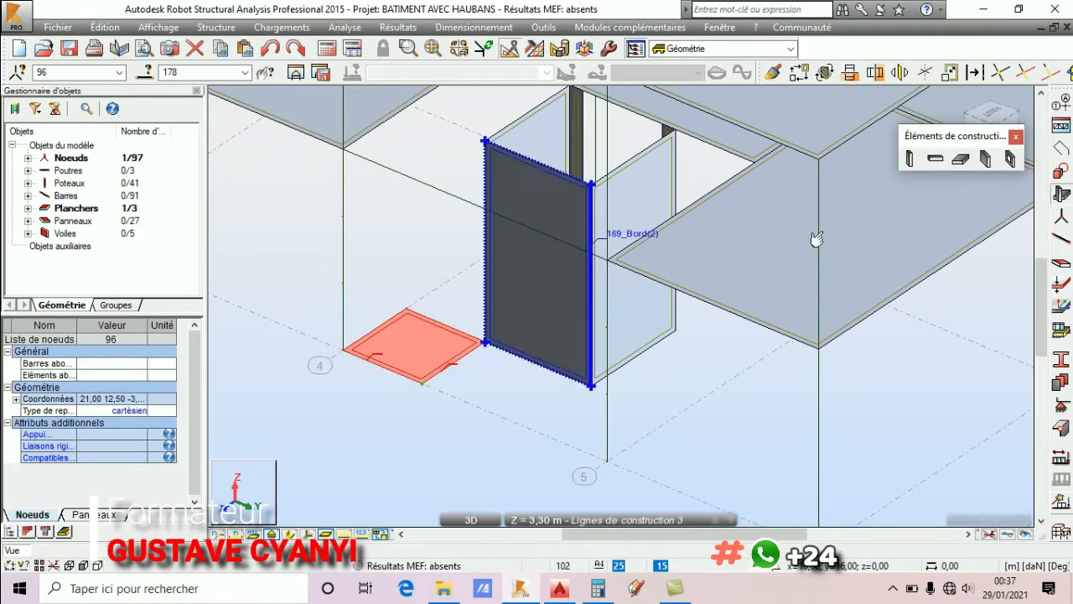
left_click(850, 73)
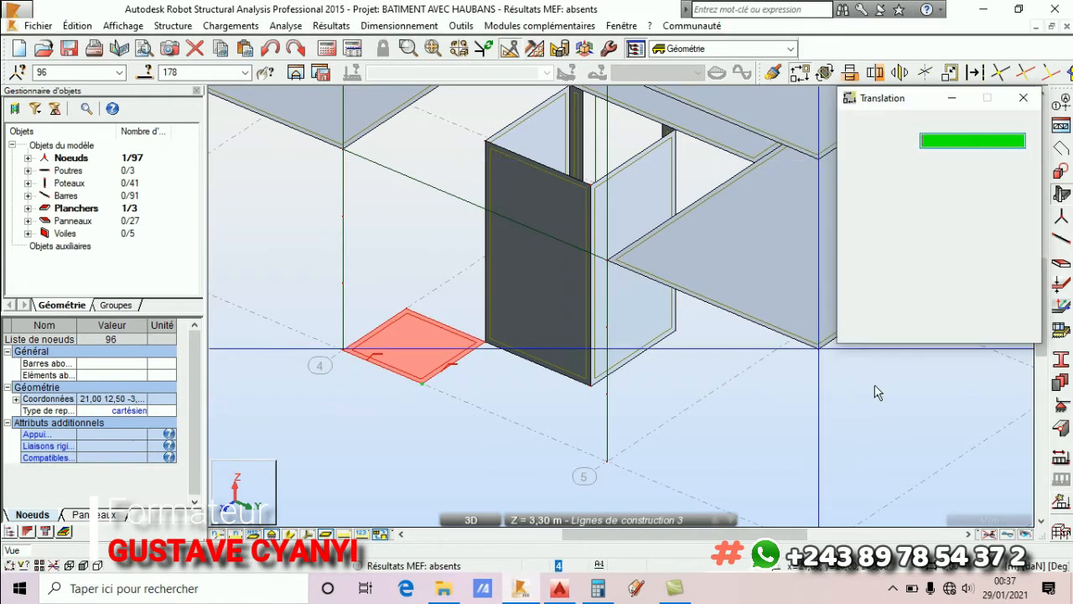
left_click(347, 354)
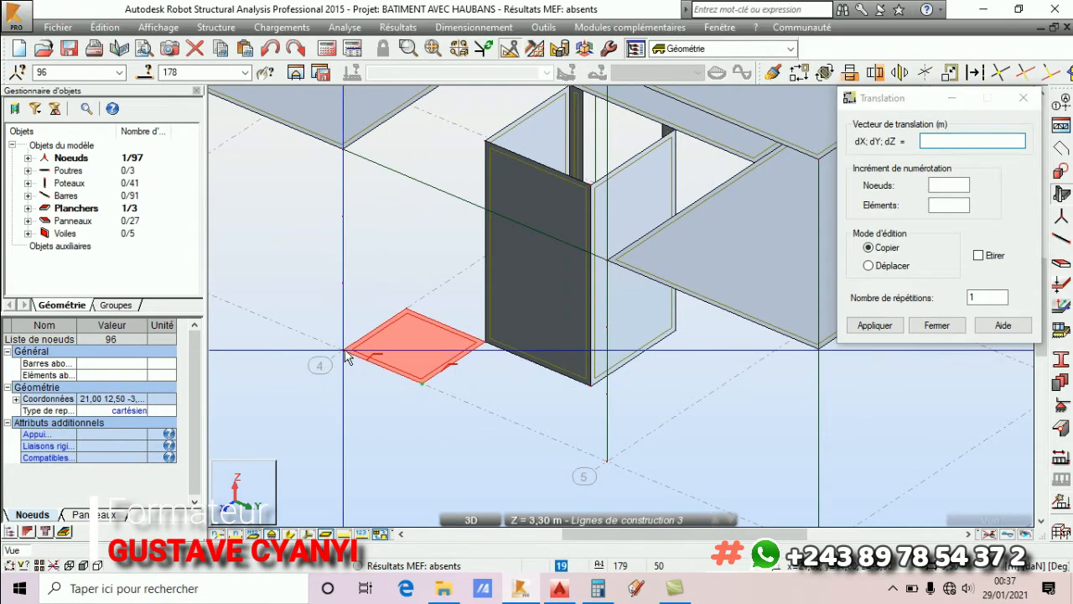
left_click(342, 291)
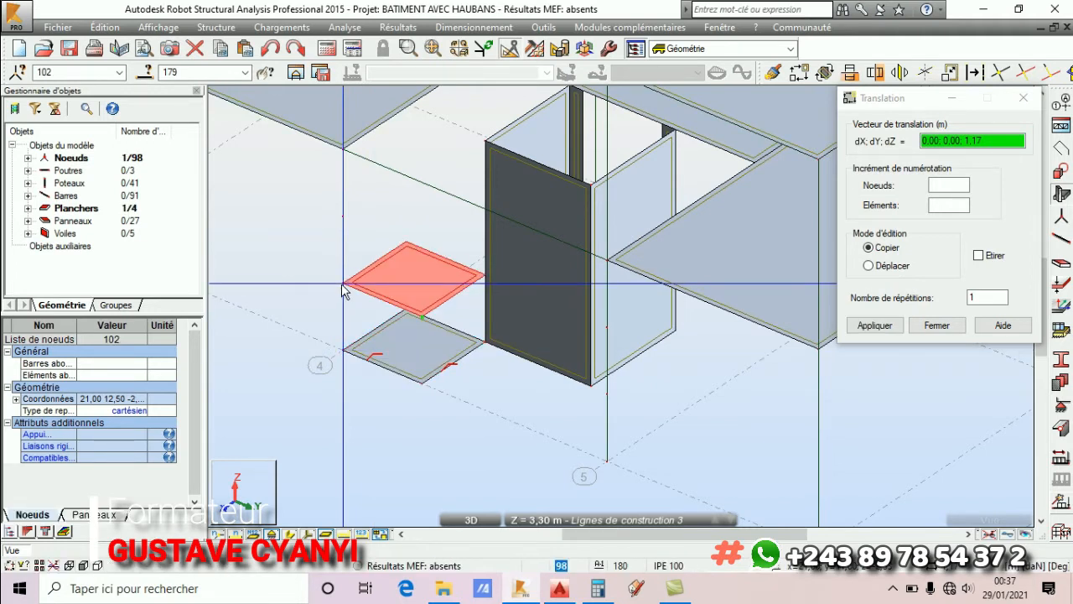
Copy the raised landing by the vector 0,00; 3,50; 1,17 to the axis 5 column, and delete the original base-level slab.
left_click(421, 317)
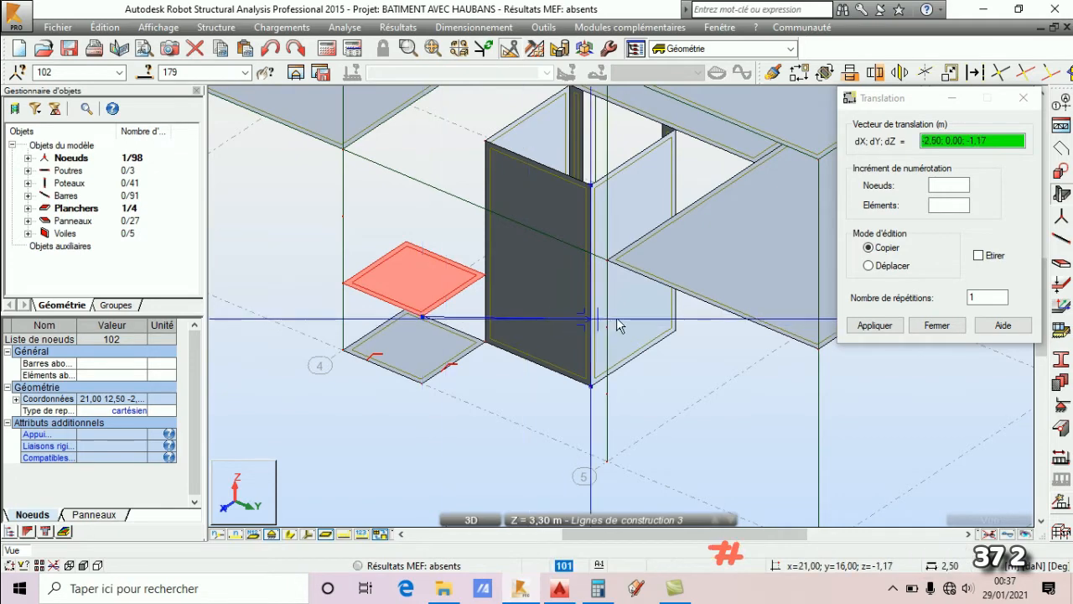
left_click(607, 327)
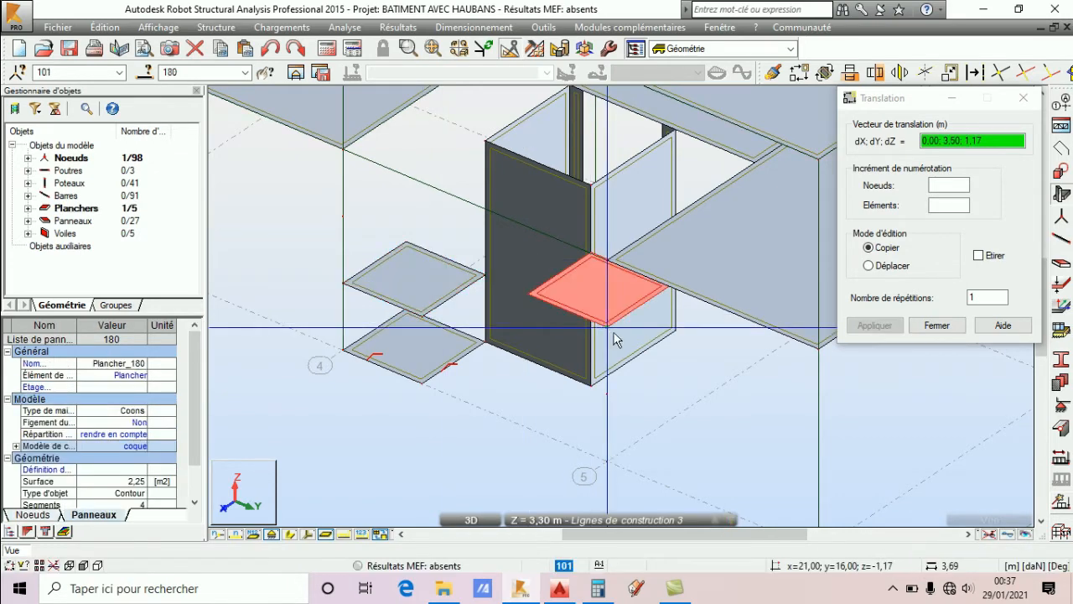
left_click(937, 325)
left_click(381, 344)
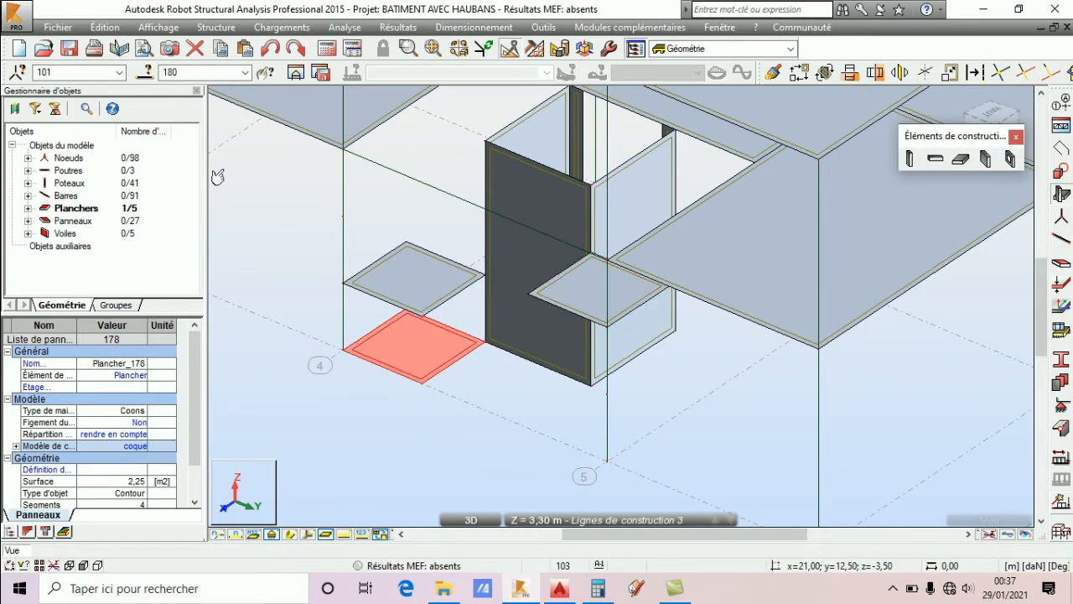
left_click(194, 49)
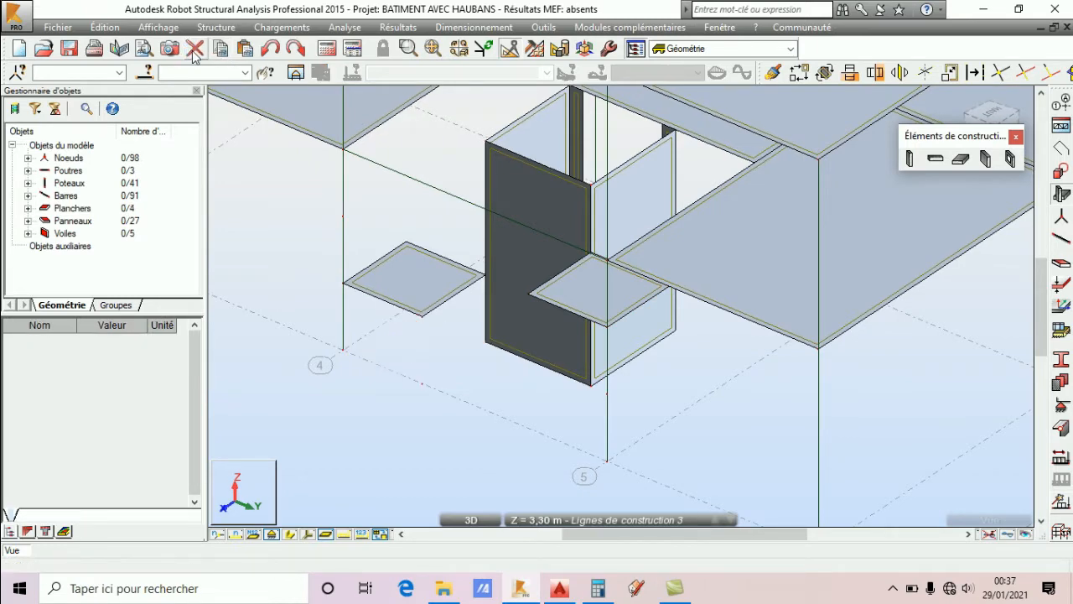
Model the first stair flight as a rectangular coque floor of thickness 15, inclined from the shaft's base up to the lower landing.
right_click(774, 295)
left_click(711, 120)
left_click_drag(637, 251, 610, 240)
scroll(468, 417, "down", 3)
right_click(510, 237)
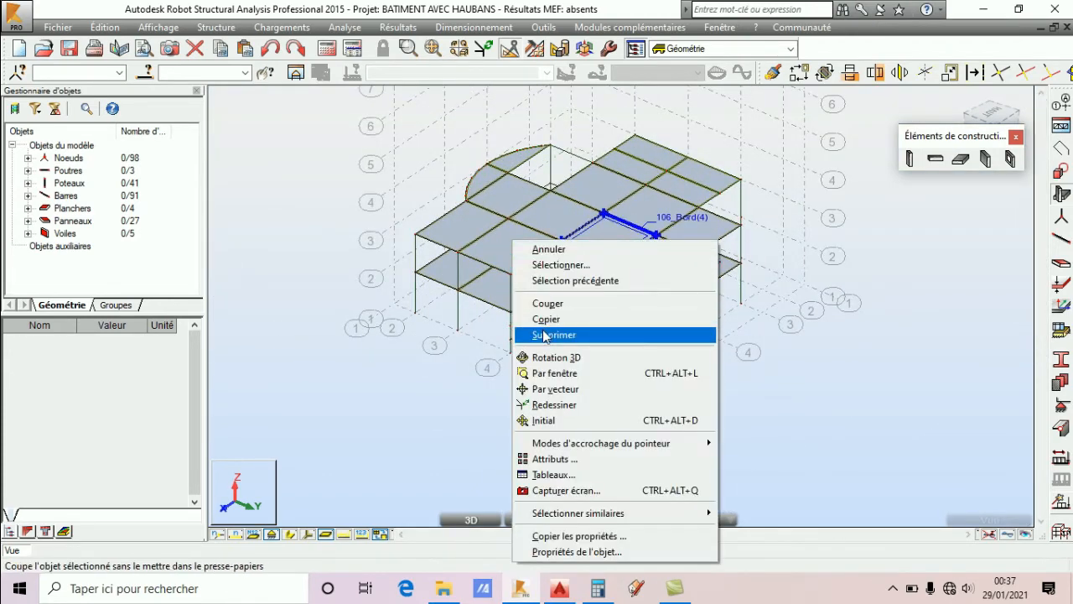
left_click(528, 356)
left_click_drag(524, 342, 537, 377)
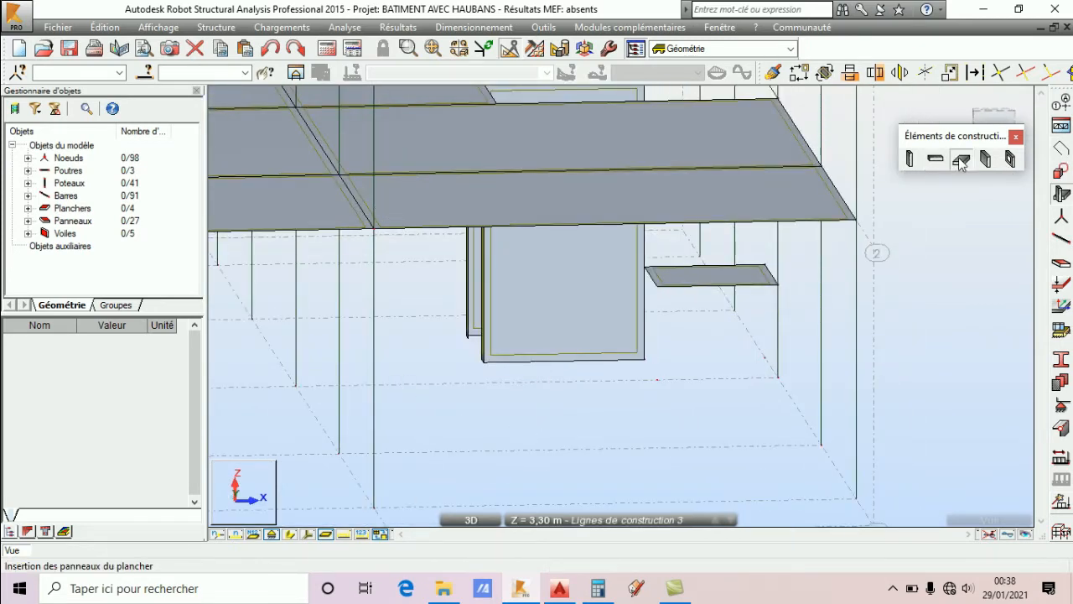
left_click(961, 159)
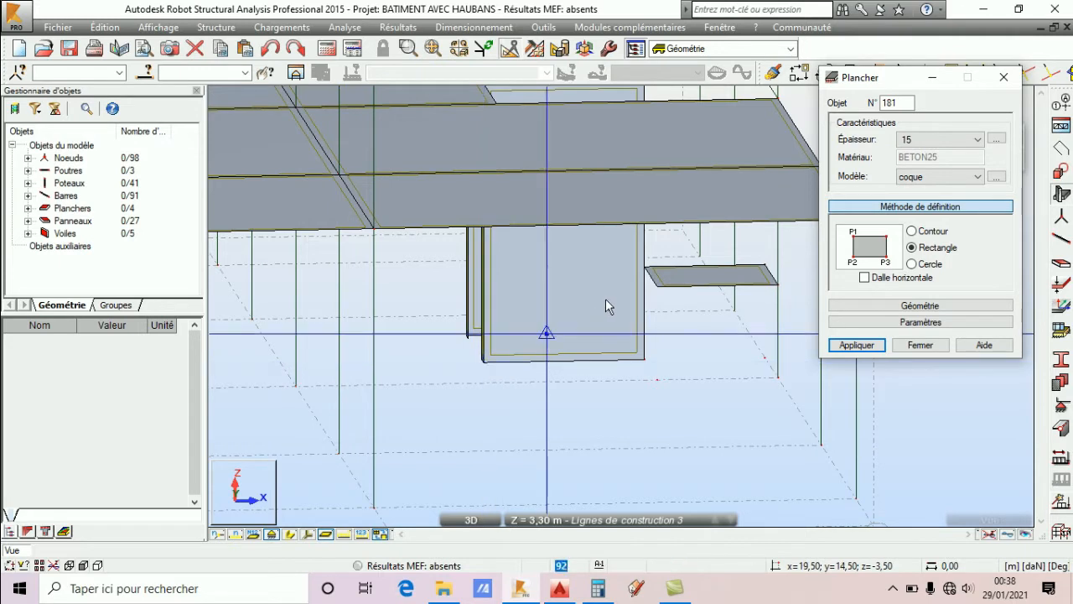
left_click(644, 266)
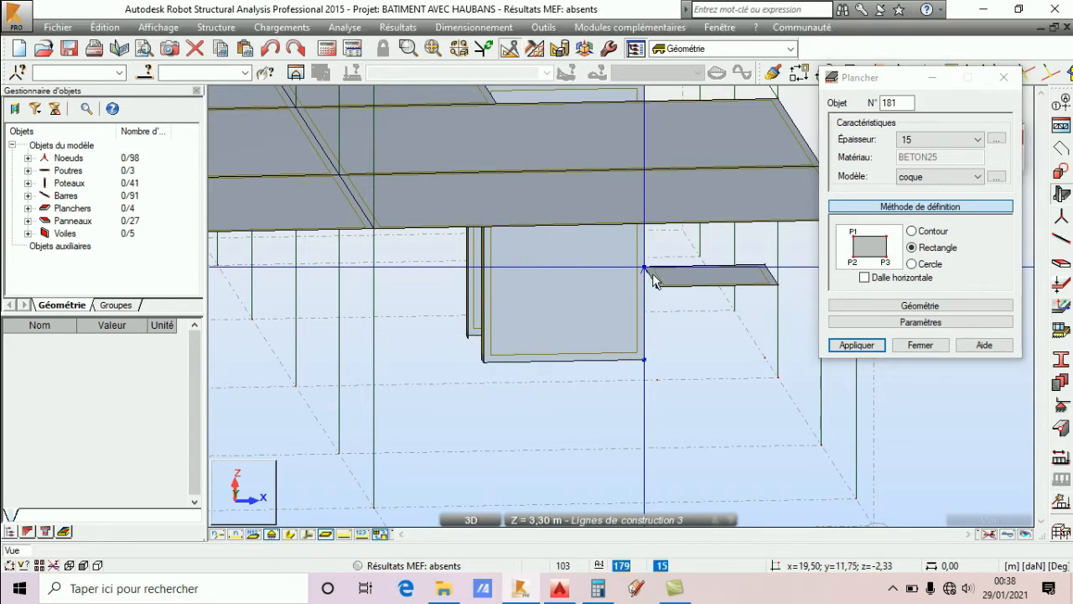
left_click(495, 380)
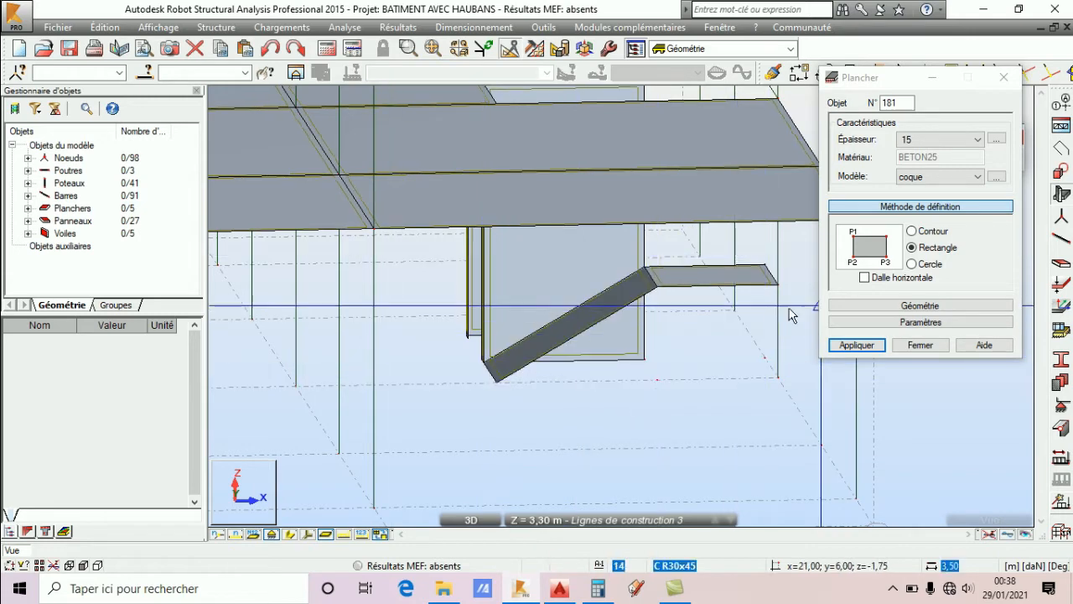
Model the second stair flight as a rectangular floor of thickness 15 joining the facing edges of the lower and upper landings.
right_click(687, 263)
left_click(762, 325)
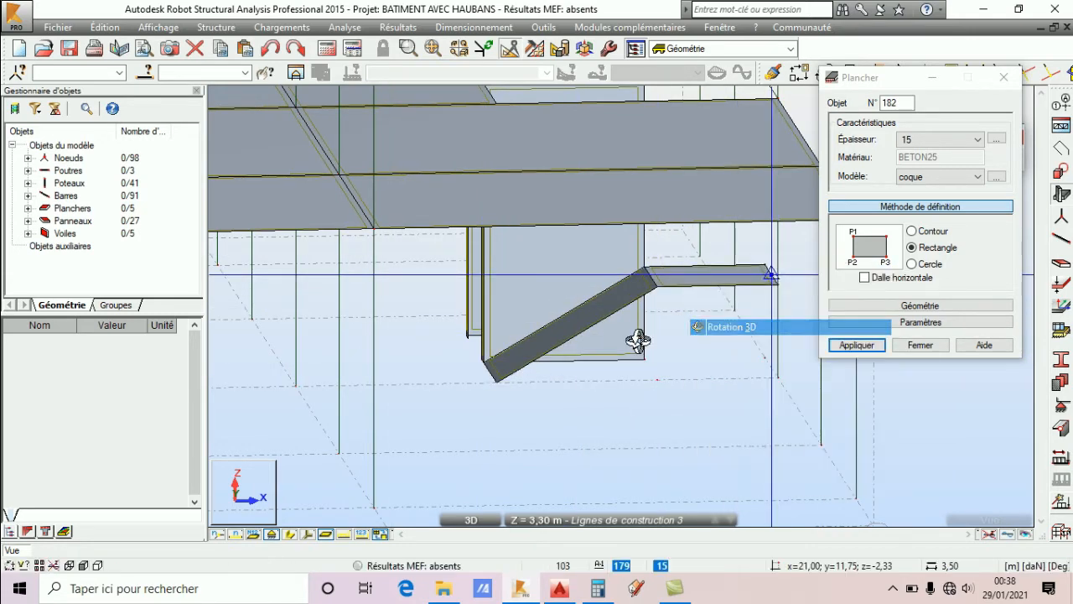
left_click_drag(637, 336, 706, 300)
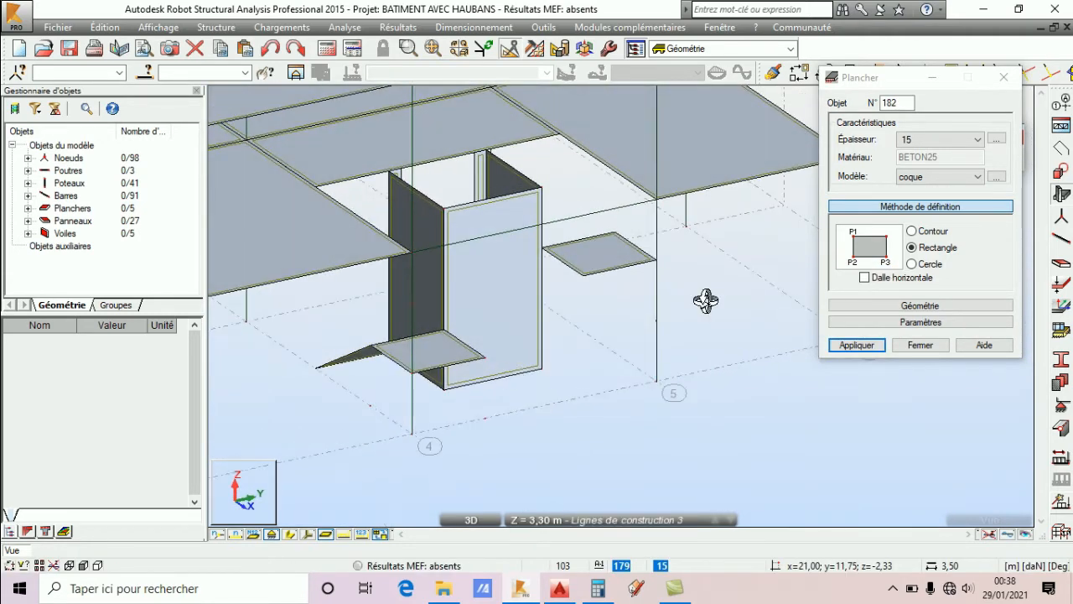
right_click(695, 252)
left_click(712, 259)
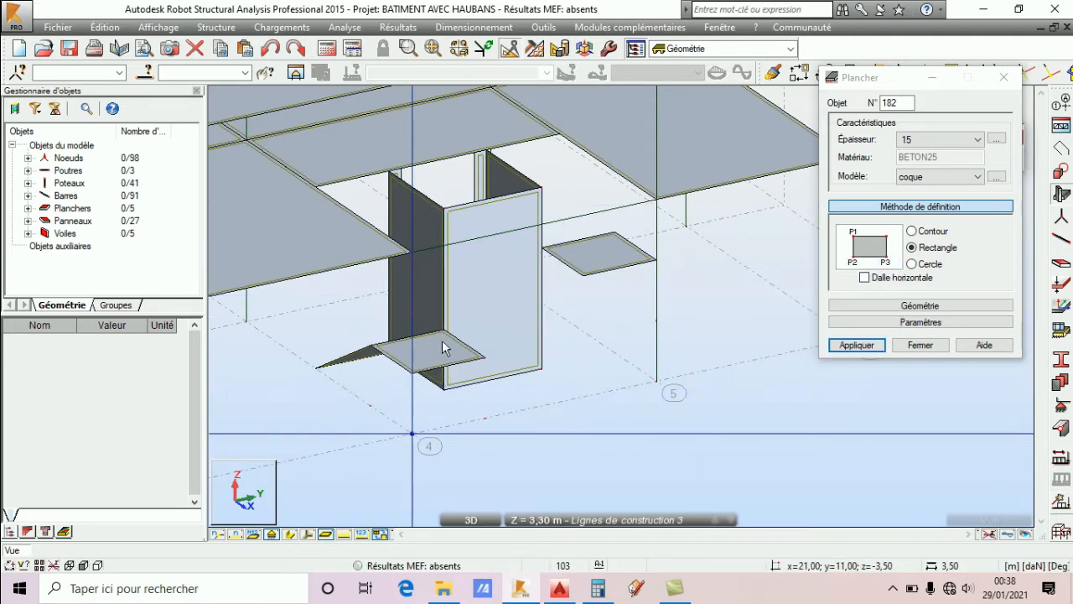
scroll(444, 333, "up", 3)
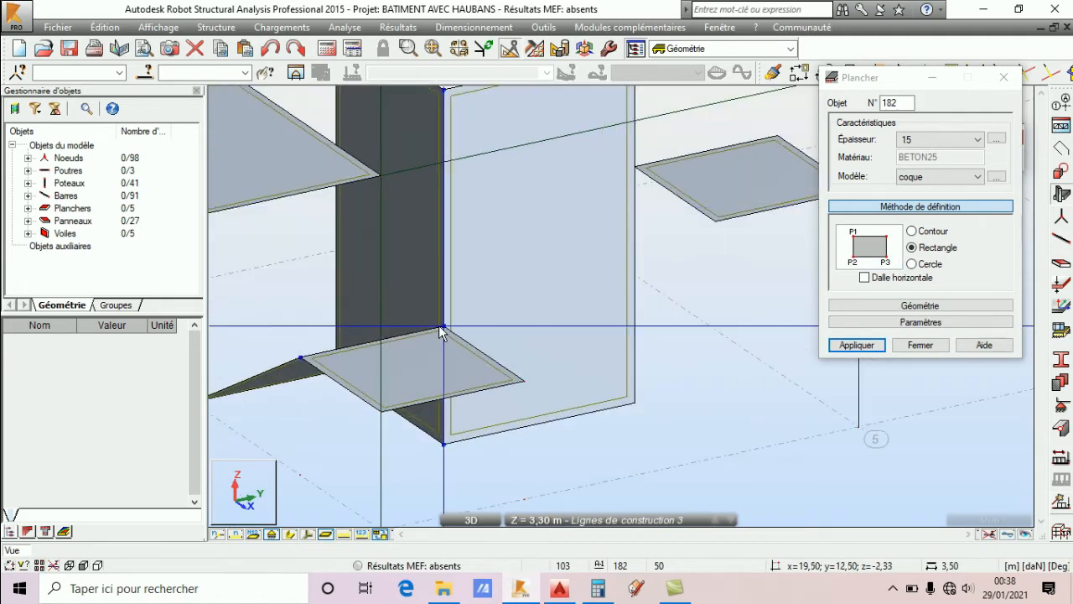
left_click(524, 380)
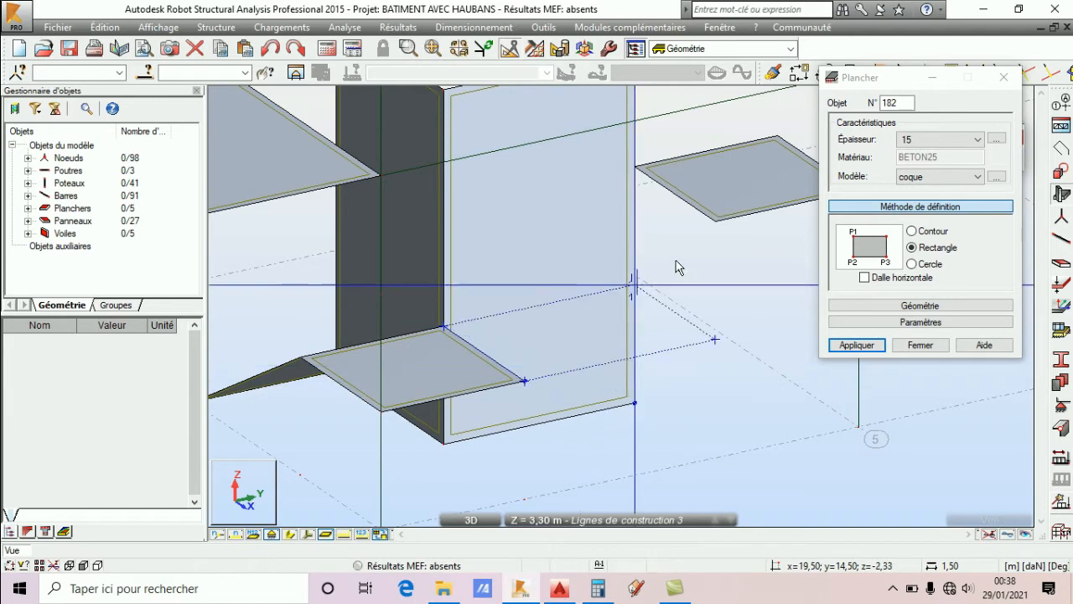
left_click(717, 225)
Model the third stair flight of thickness 15 from the upper landing to the storey slab corner 17,50; 16,00; 0,00, and close the floor definition.
scroll(521, 307, "down", 2)
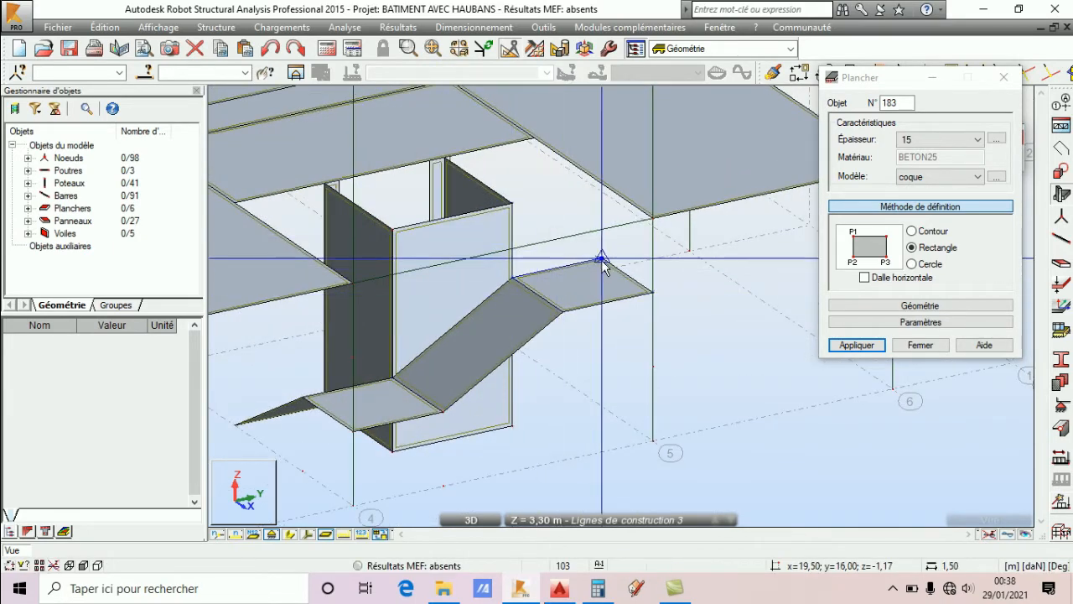
left_click(602, 260)
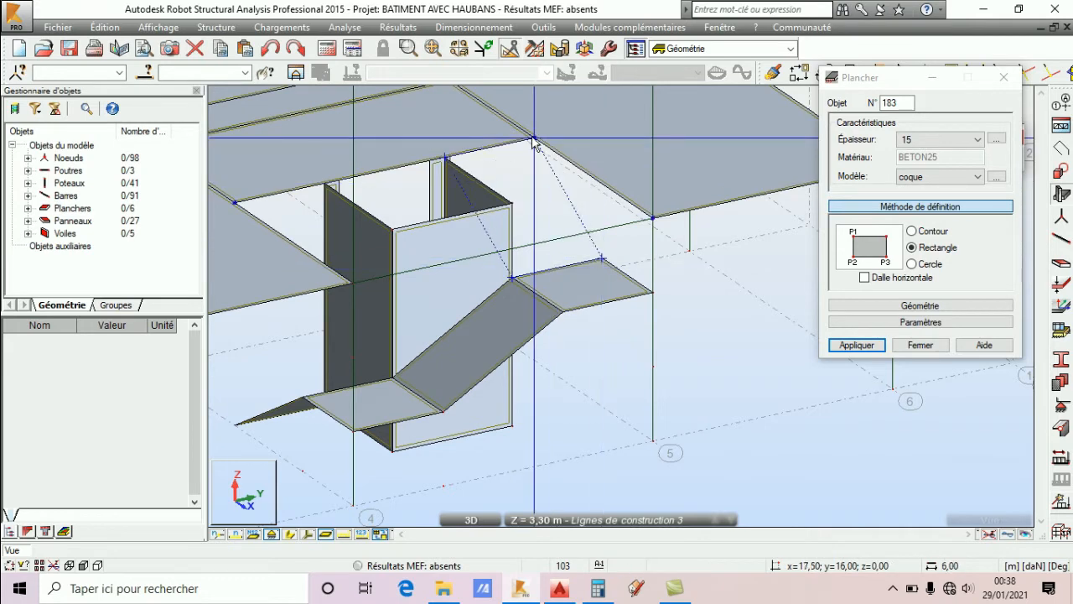
left_click(533, 139)
left_click(907, 351)
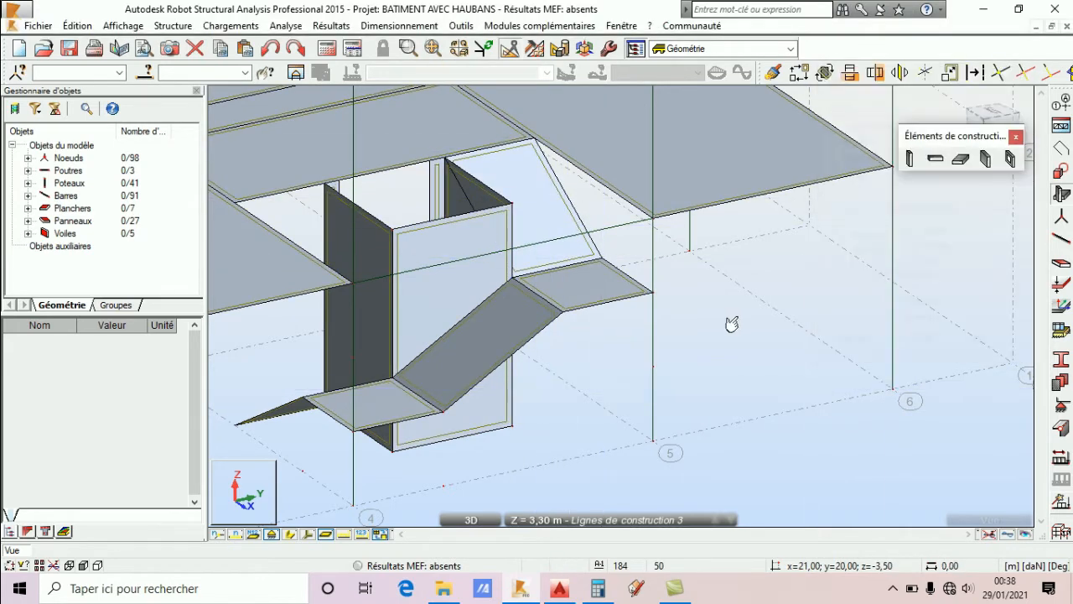
Examine the three stair flights around the elevator shaft from several angles and compare them with the stair plan in AutoCAD.
scroll(731, 318, "down", 2)
right_click(696, 278)
left_click(746, 341)
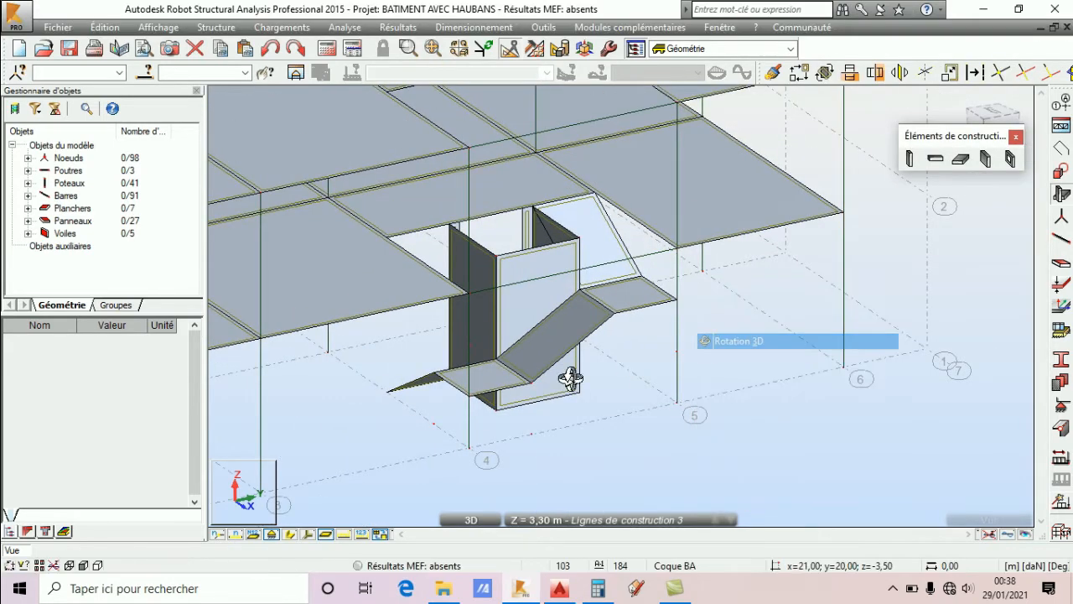
left_click_drag(571, 377, 478, 491)
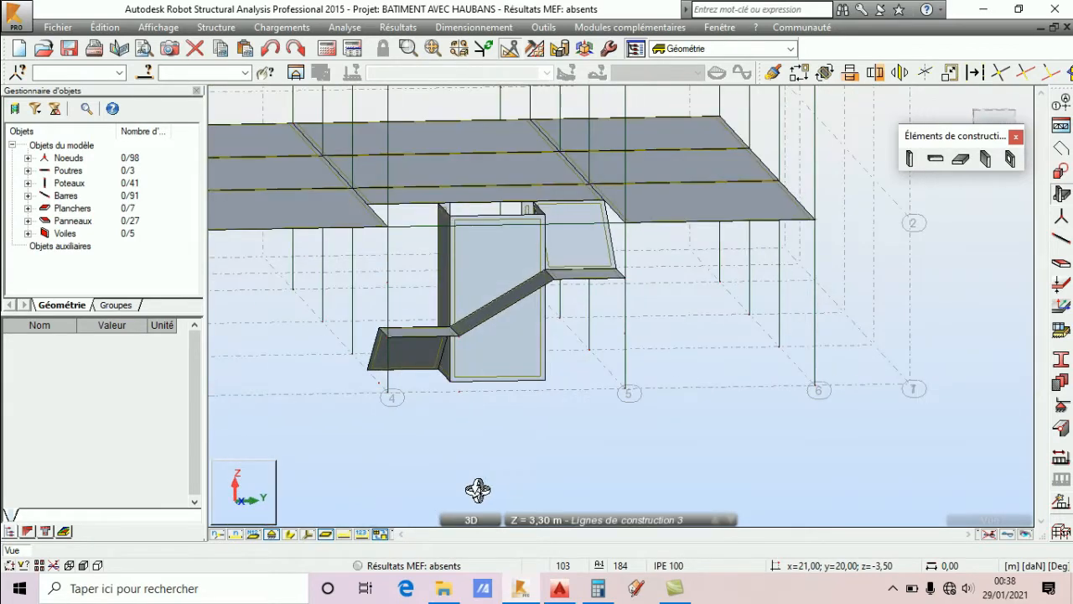
left_click(561, 591)
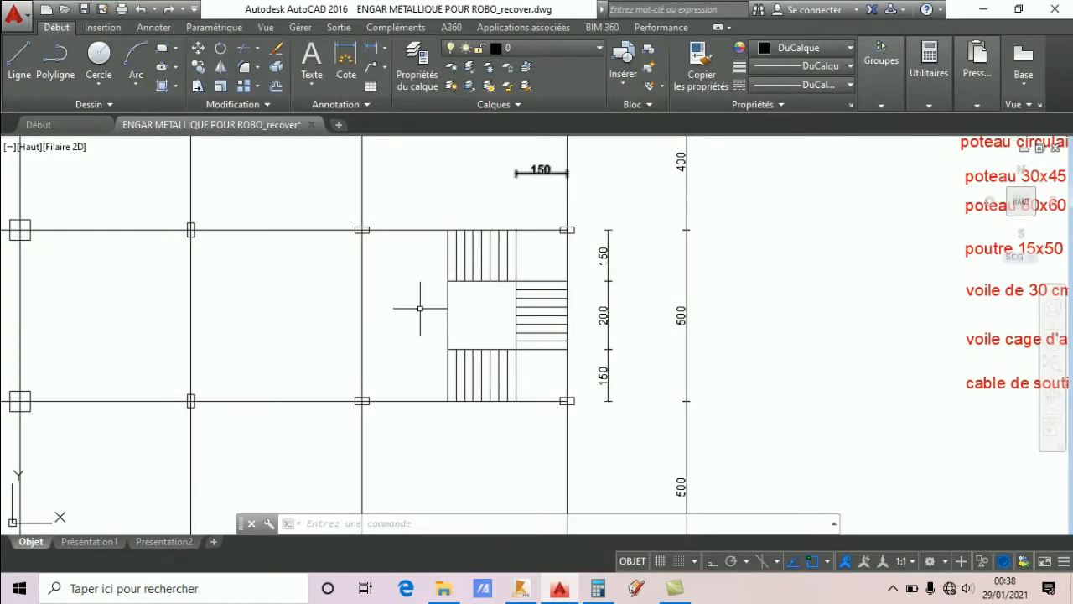
scroll(502, 417, "down", 2)
left_click(561, 591)
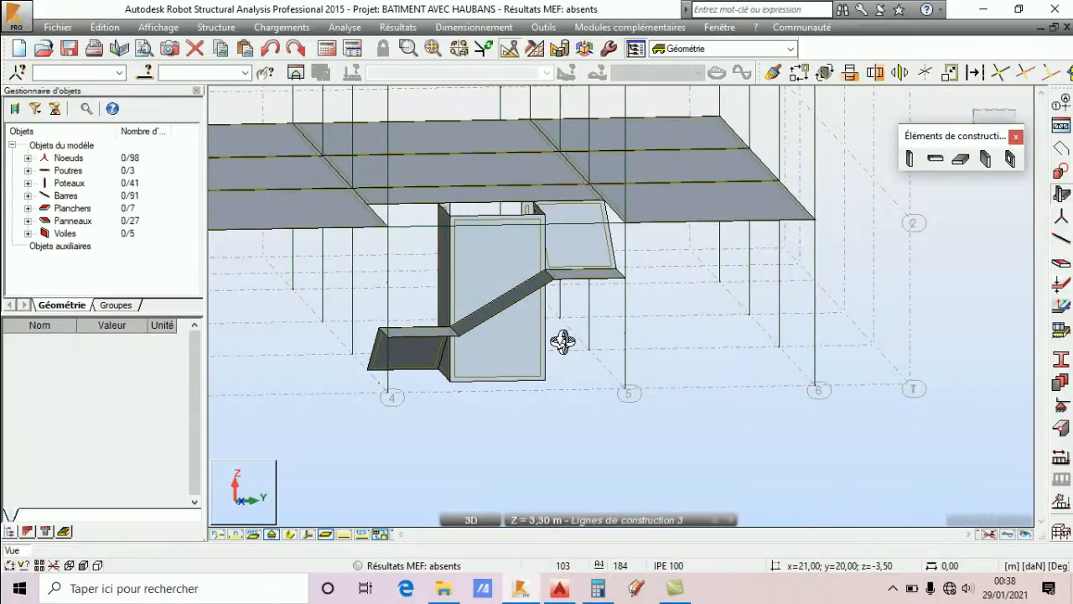
left_click_drag(503, 263, 605, 331)
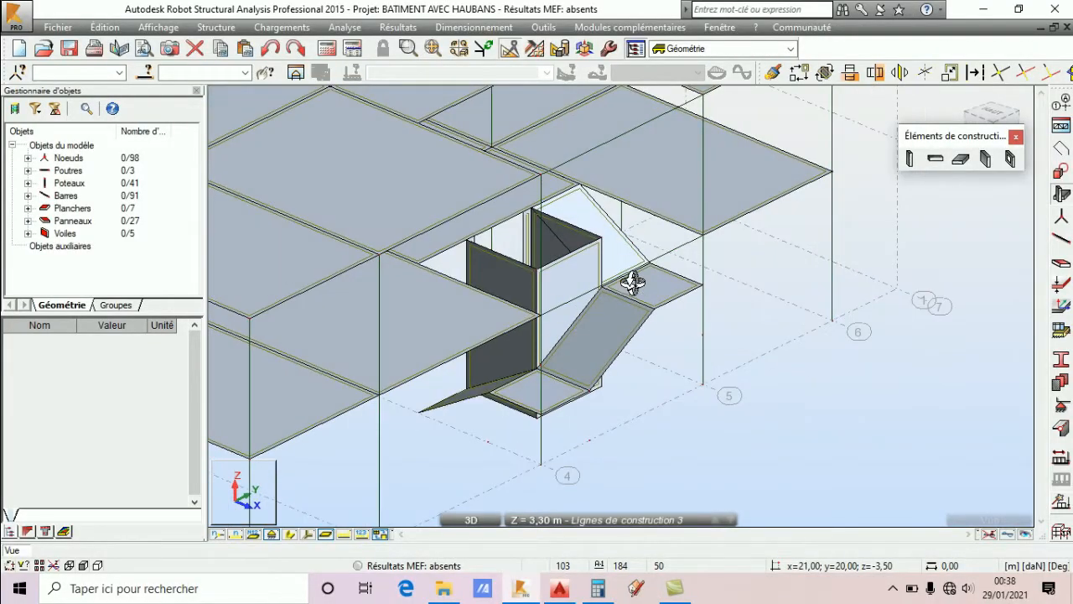
Display the section shapes of the beams and columns and examine how the staircase and shaft fit inside the frame.
left_click_drag(637, 288, 565, 355)
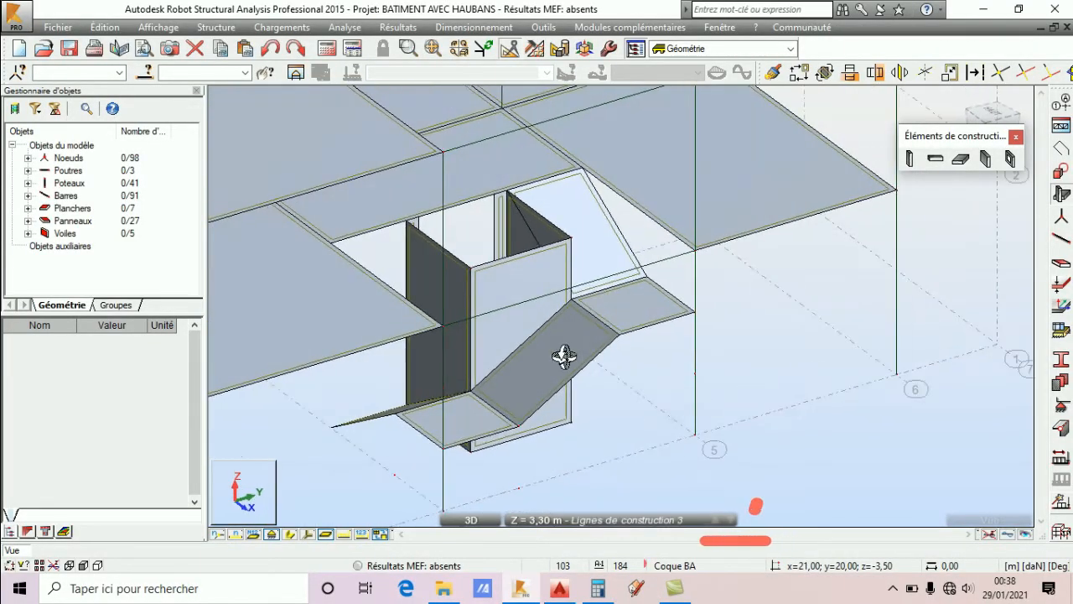
left_click(292, 536)
scroll(671, 277, "down", 3)
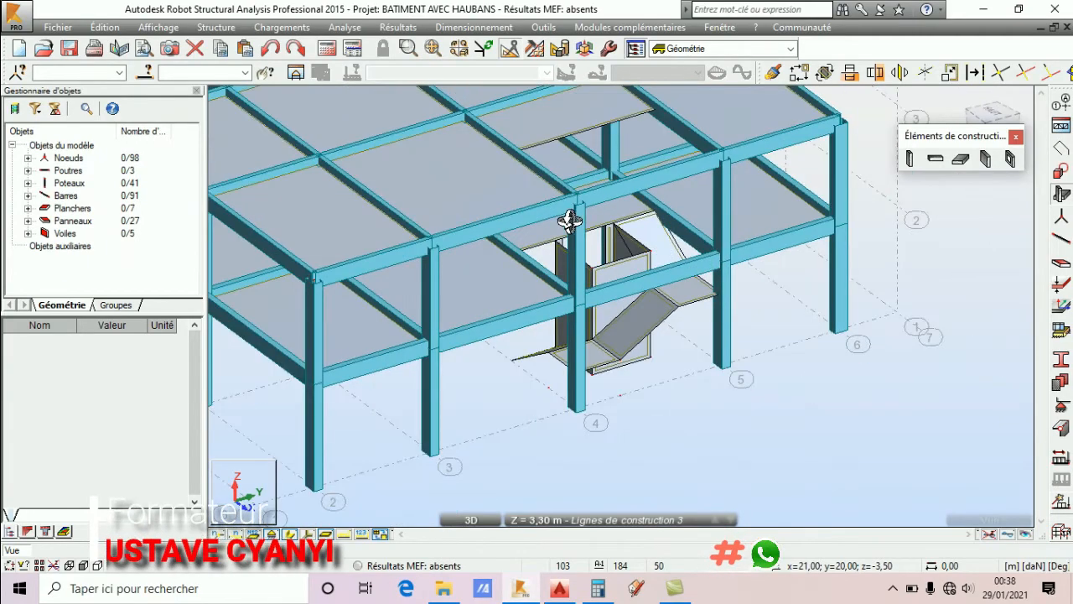
left_click_drag(567, 256, 522, 290)
left_click_drag(467, 164, 615, 283)
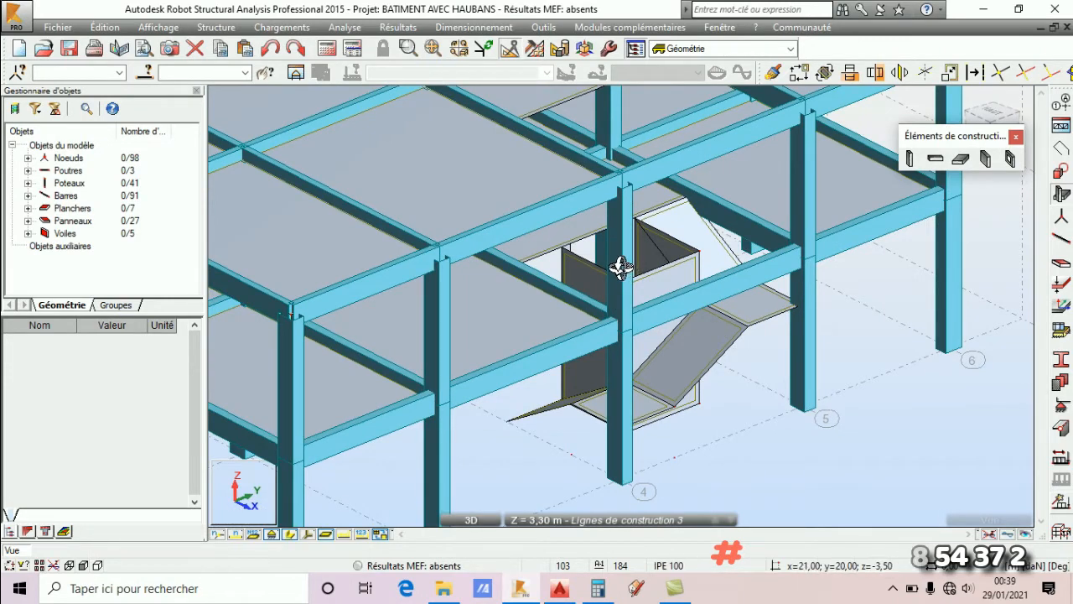
scroll(621, 267, "up", 2)
left_click_drag(633, 306, 614, 305)
Start a new wall definition with an upward height of 3,30 m, ready for picking its origin.
left_click(983, 161)
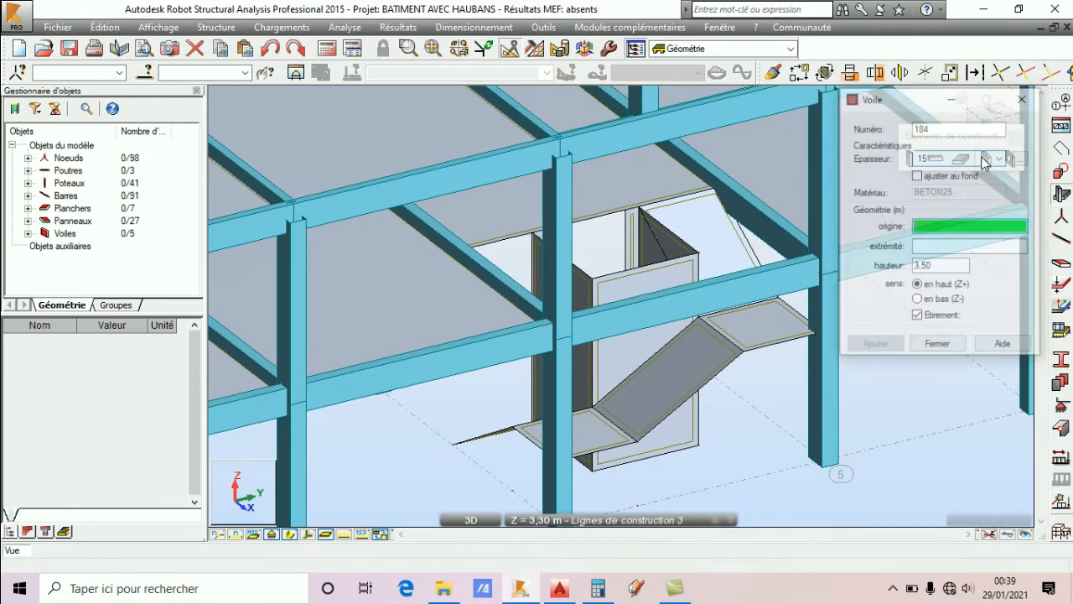
left_click(926, 266)
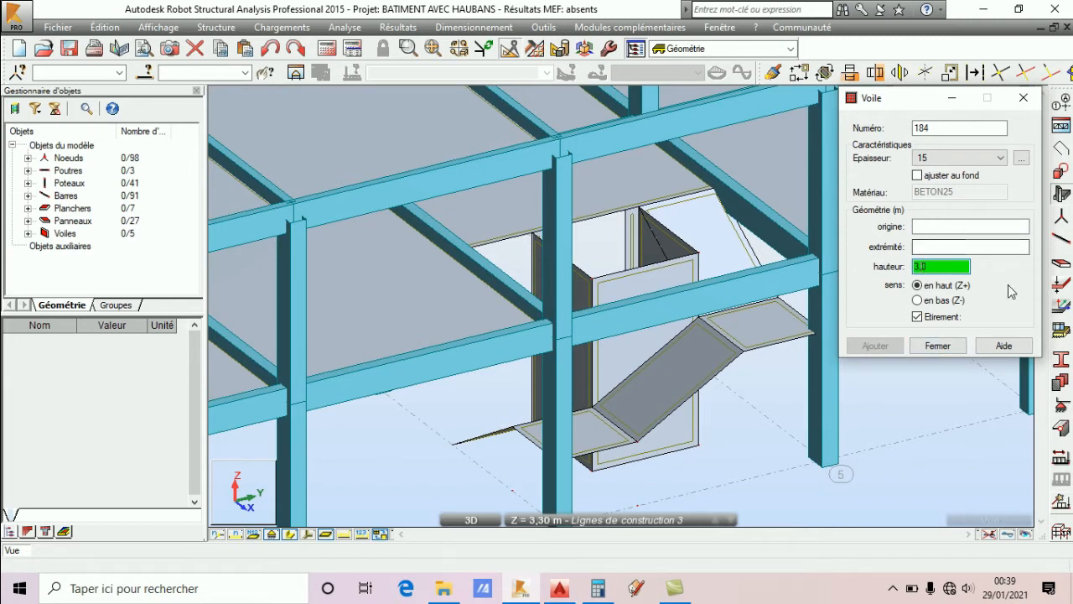
left_click(936, 229)
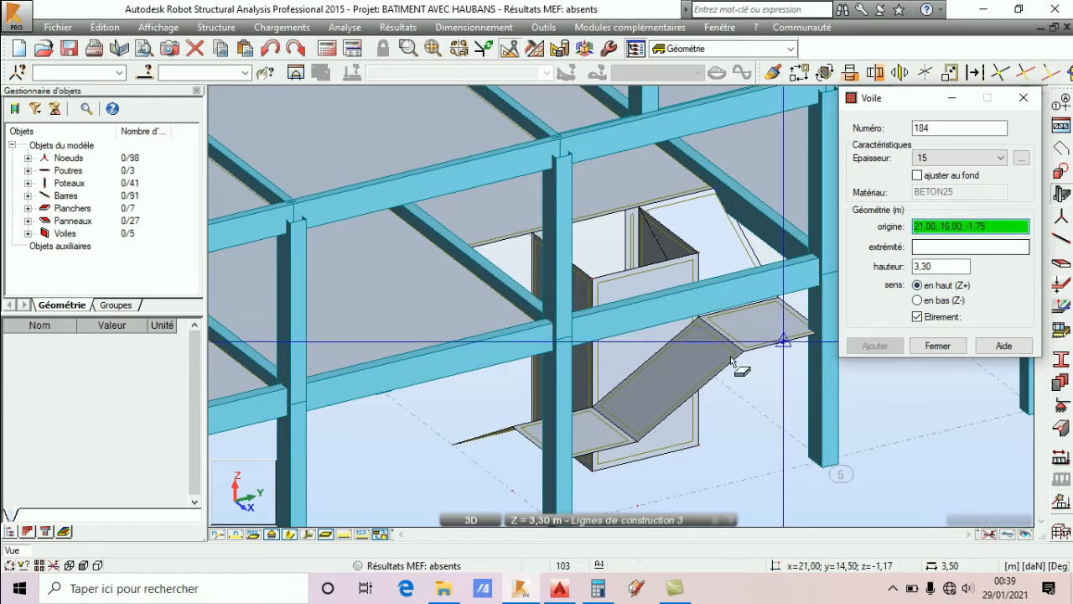
Try extending two shaft walls upward from corner 19,50; 14,50; 0,00 around to 17,50; 12,50; 0,00, and undo both.
scroll(704, 254, "up", 2)
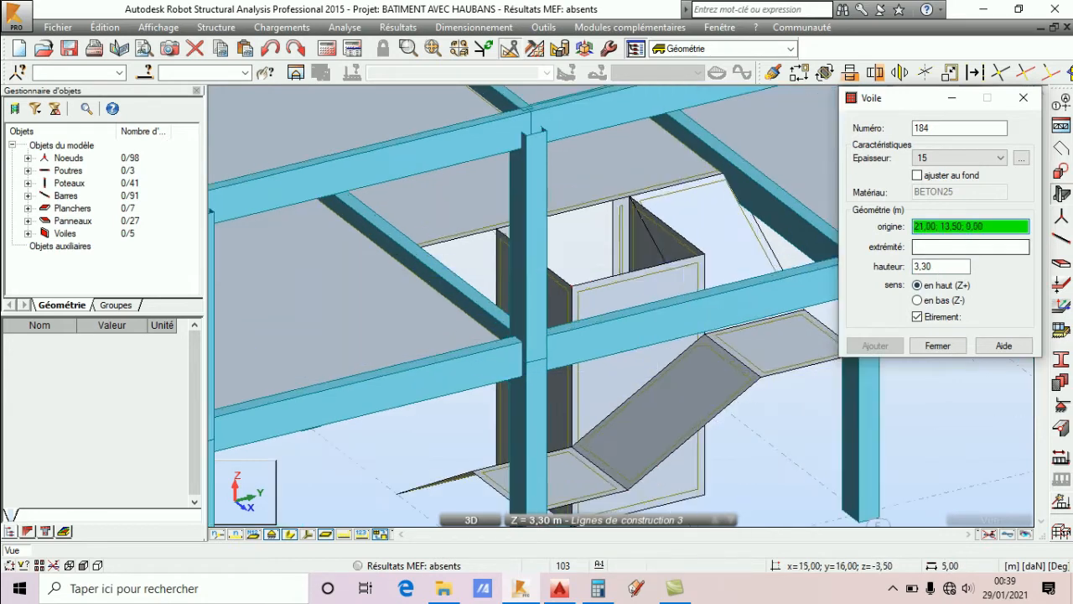
left_click(705, 253)
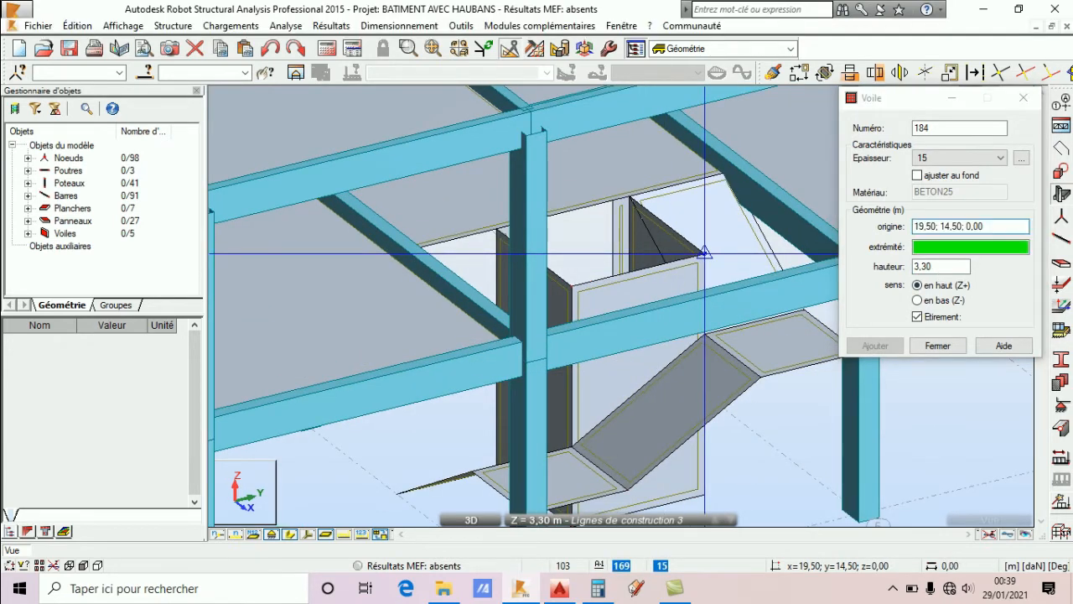
left_click(572, 287)
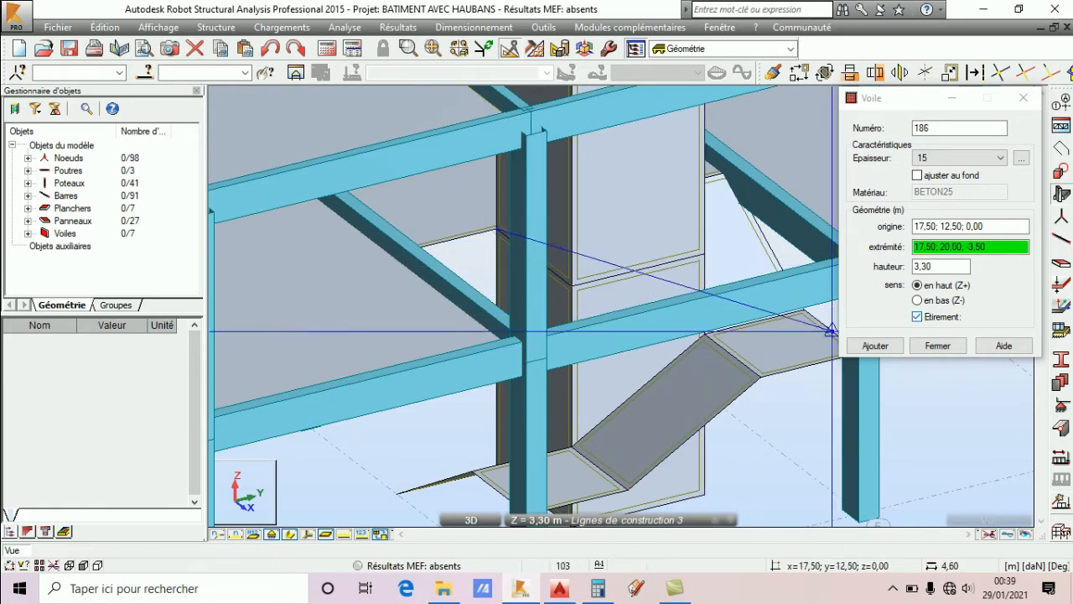
key("ctrl+z")
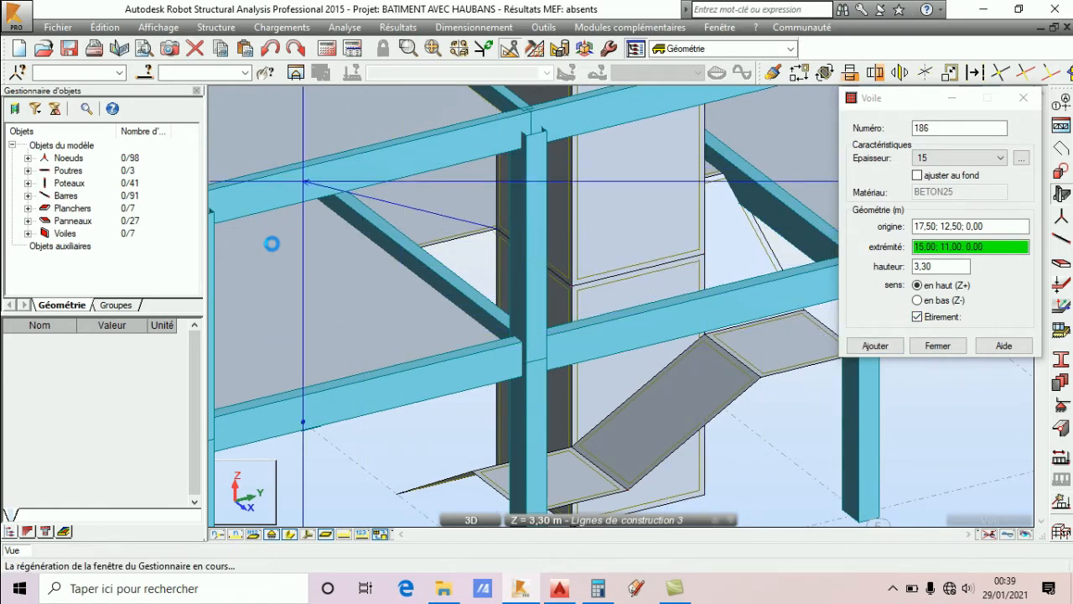
key("ctrl+z")
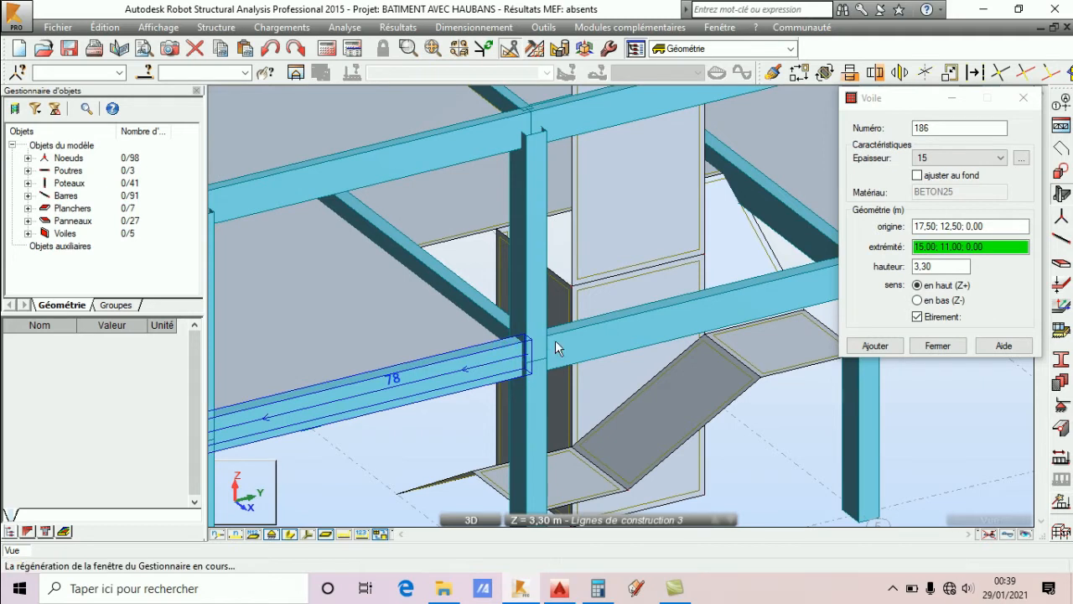
Add two adjoining 3,30 m high shaft walls of thickness 15, running from 17,50; 12,50; 0,00 around to 19,50; 14,50; 0,00.
left_click(940, 265)
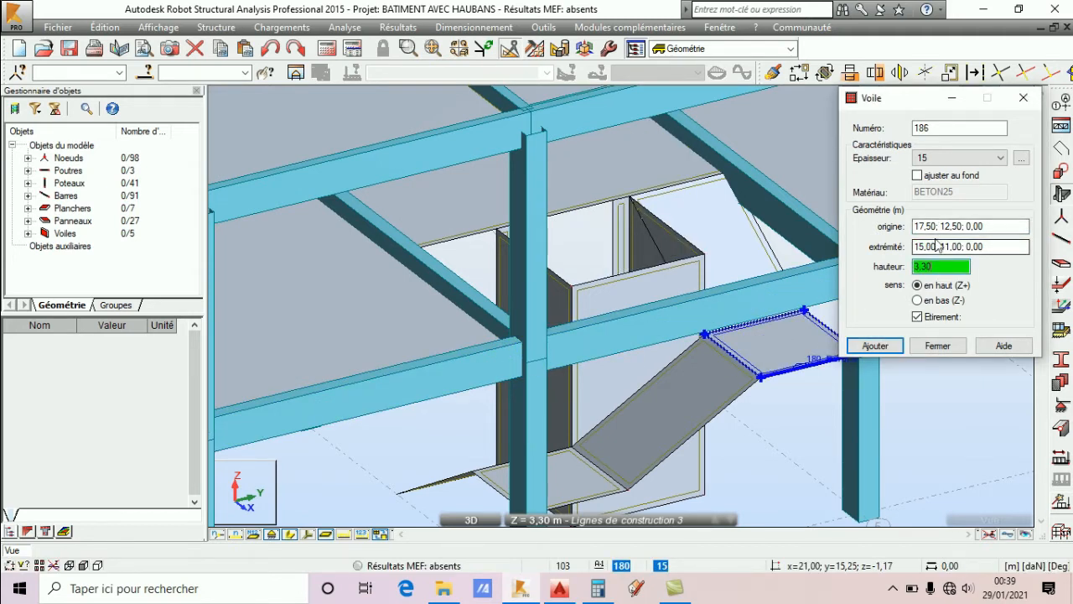
left_click(939, 226)
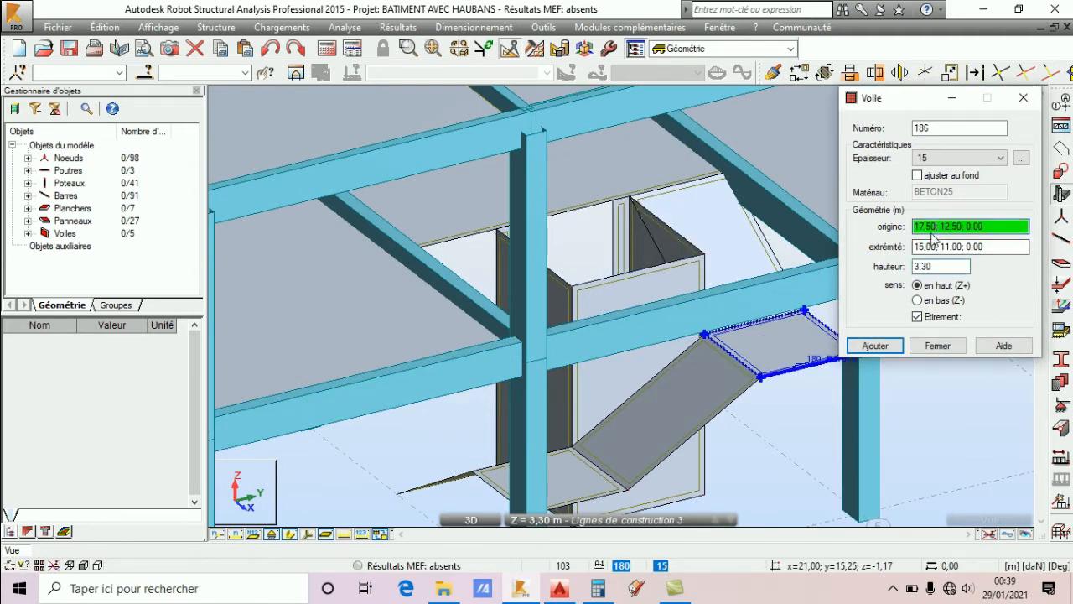
left_click(497, 228)
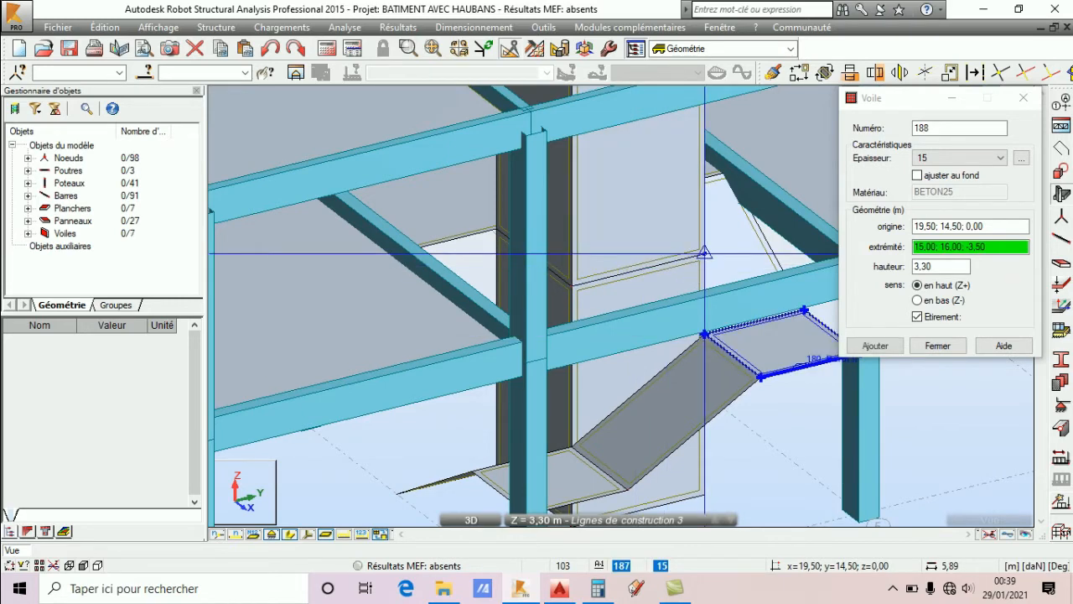
Cancel the pending wall segment and restart the next shaft wall with its origin at corner 19,50; 14,50; 0,00.
right_click(765, 197)
left_click(712, 256)
left_click_drag(713, 256, 511, 265)
scroll(601, 214, "up", 4)
right_click(568, 186)
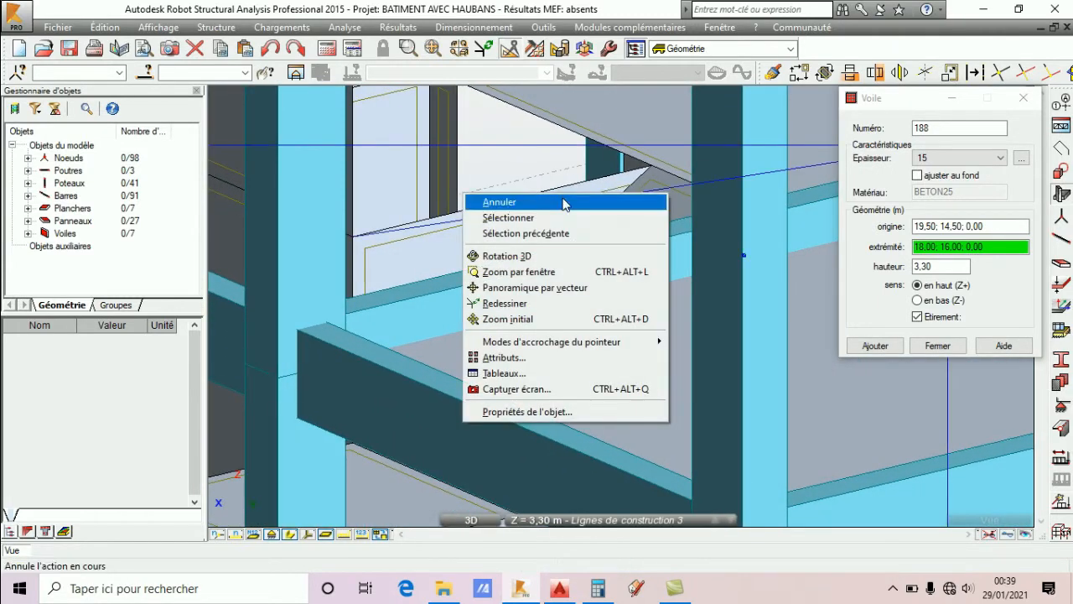
left_click(564, 201)
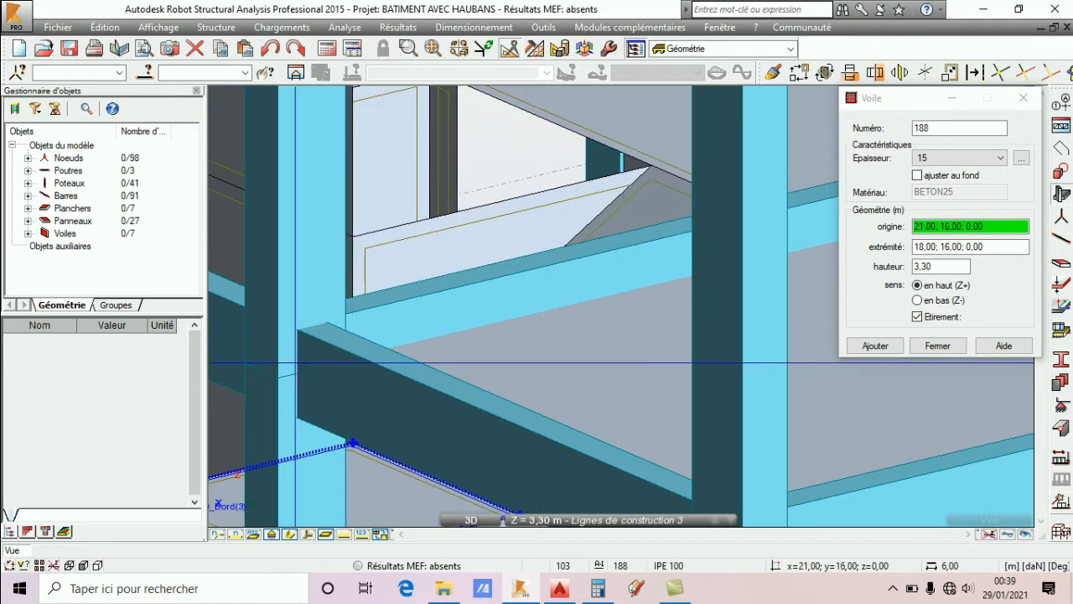
scroll(351, 233, "up", 3)
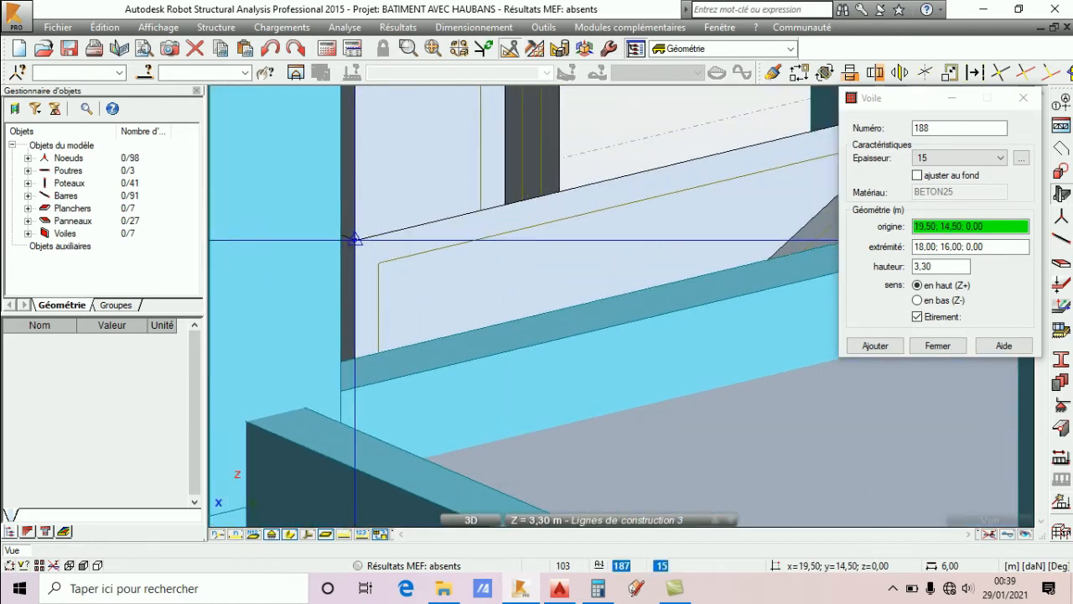
Draw a 3.30 m high wall of thickness 15 from 19.50; 14.50; 0.00 to 17.50; 14.50; 0.00.
left_click(356, 240)
scroll(647, 172, "down", 3)
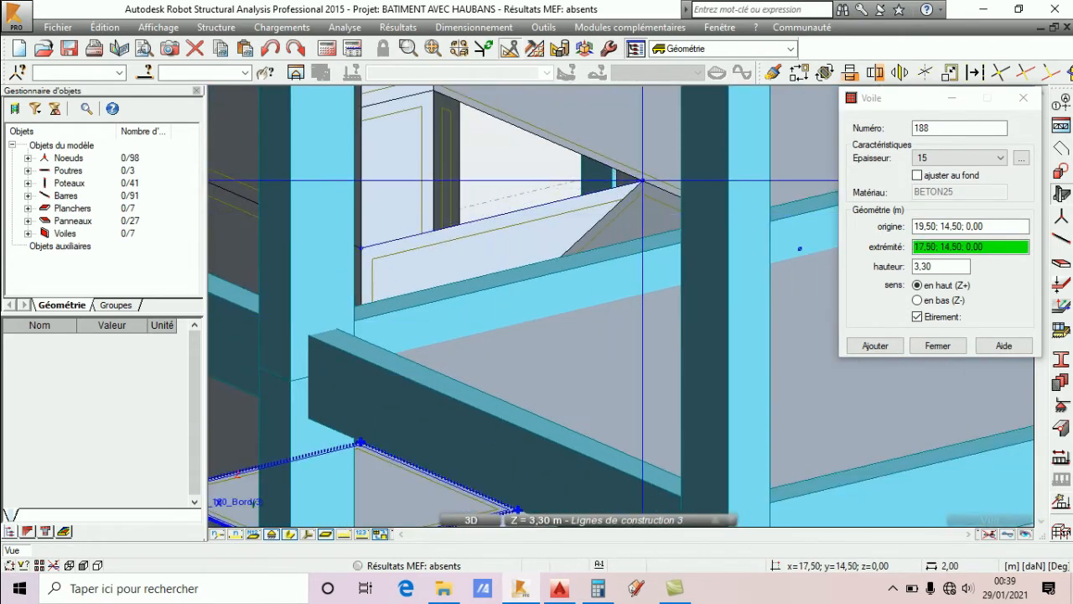
left_click(642, 180)
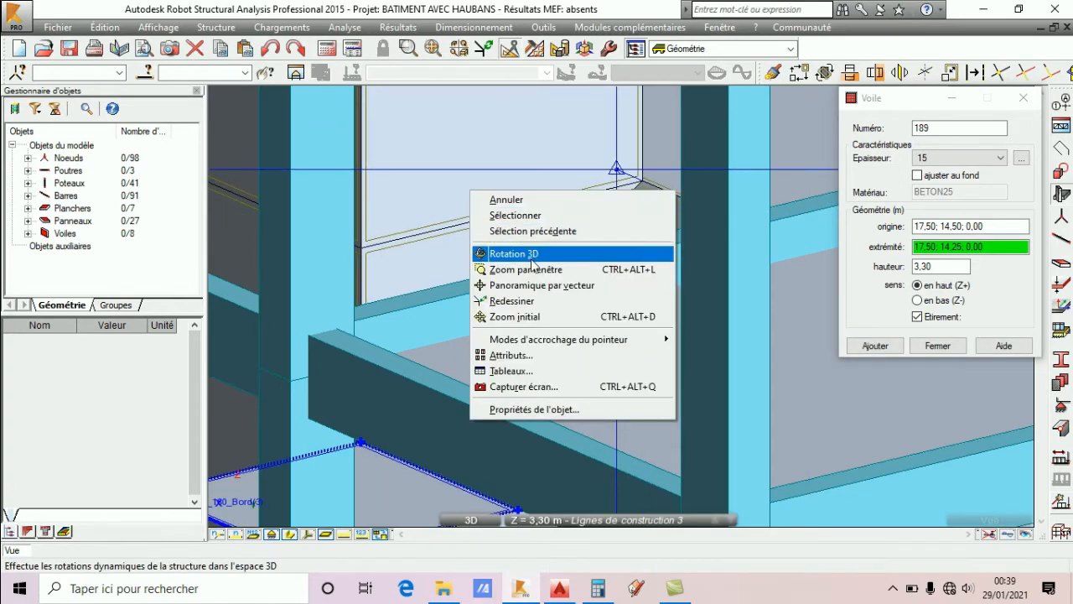
Continue the stairwell wall with a 3.30 m high segment from 17.50; 14.50; 0.00 to 17.50; 14.25; 0.00.
right_click(471, 192)
left_click(531, 253)
left_click_drag(532, 261, 457, 250)
scroll(566, 269, "up", 8)
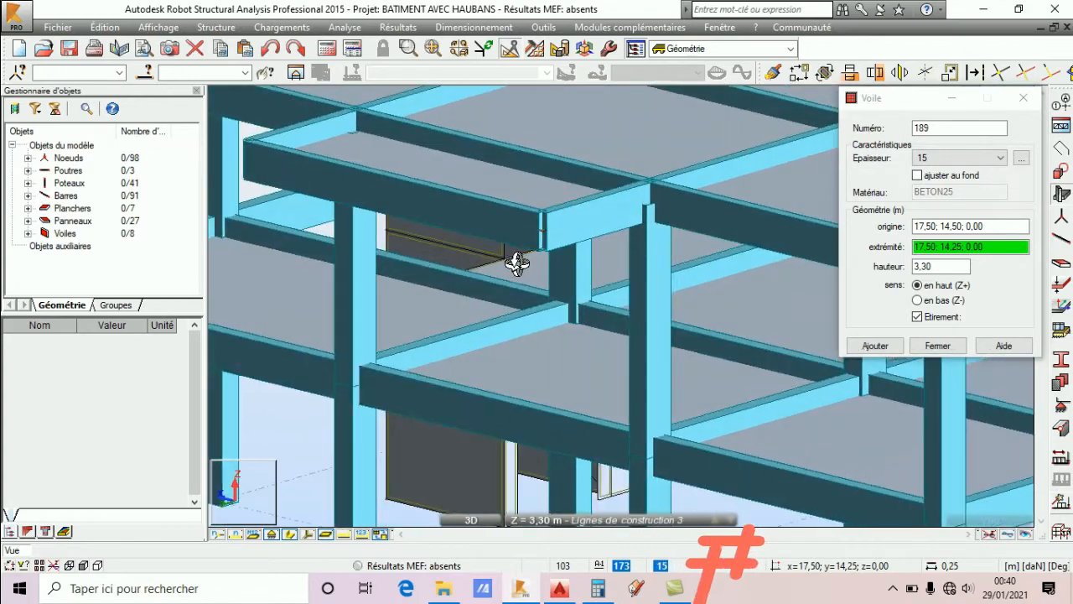
scroll(515, 261, "down", 10)
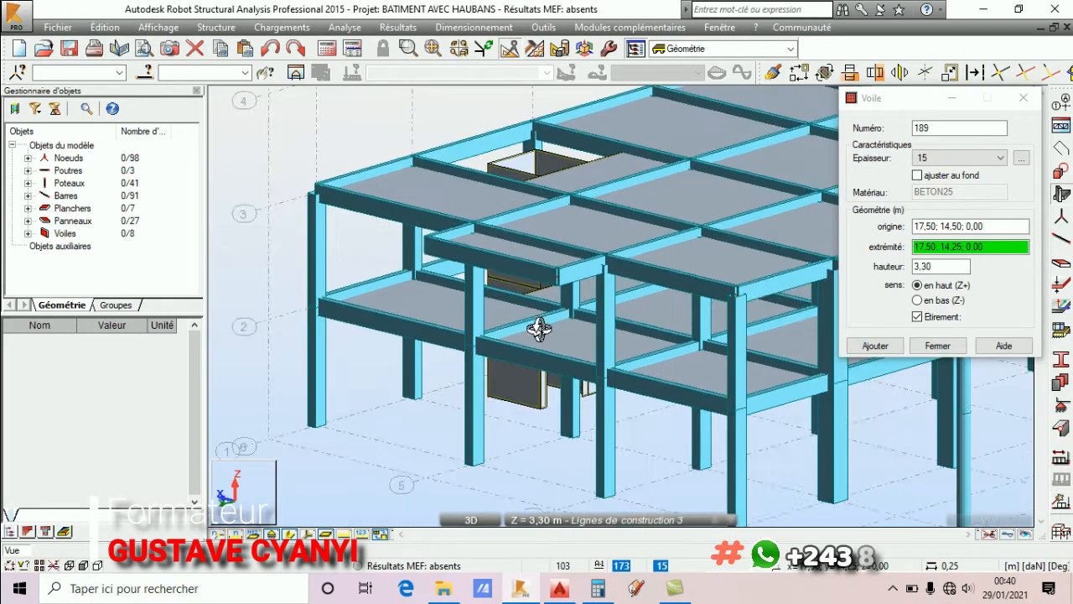
left_click_drag(538, 328, 545, 291)
scroll(545, 291, "up", 4)
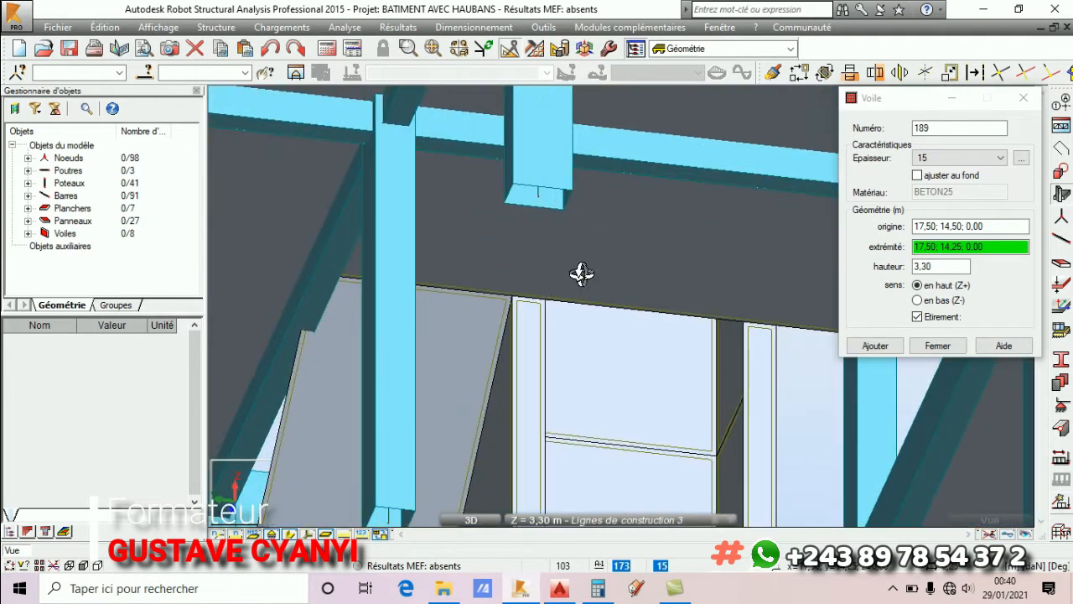
right_click(581, 274)
left_click(570, 283)
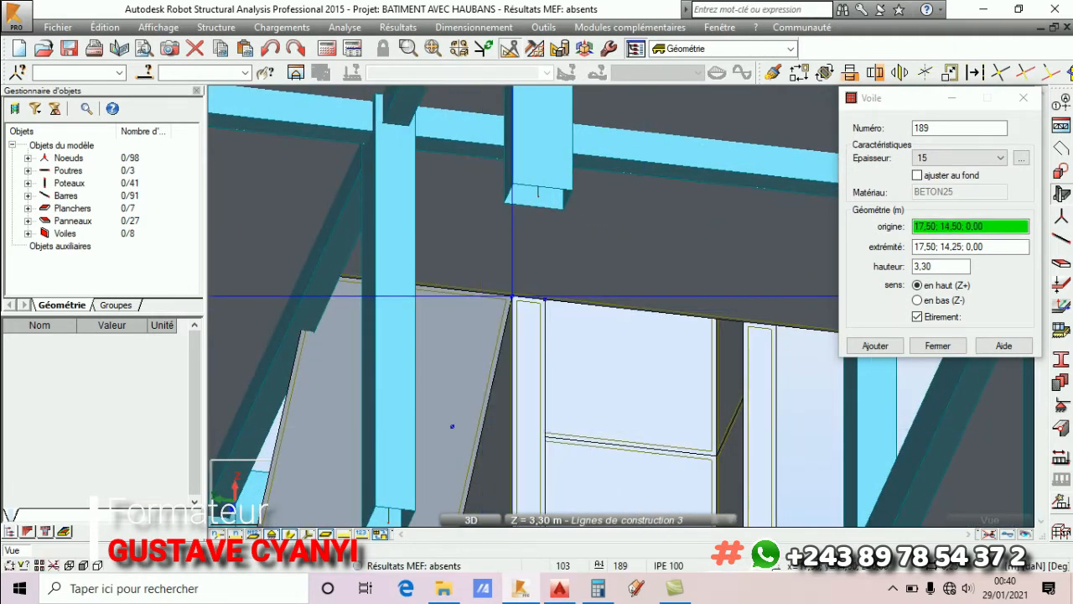
left_click(511, 296)
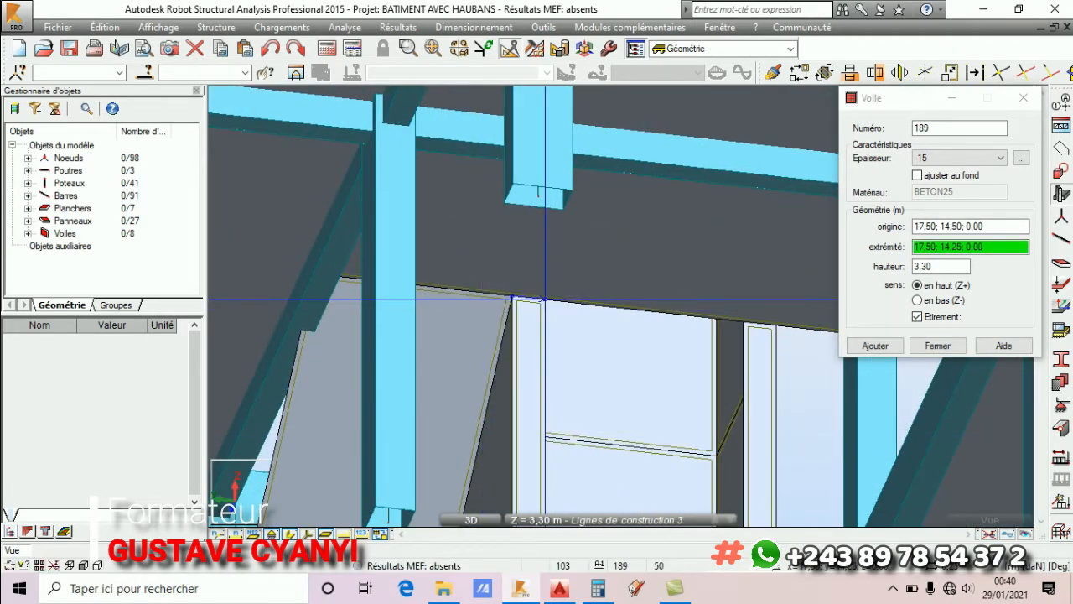
Turn off wall stretching and add a separate 3.30 m high wall from 17.50; 12.75; 0.00 to 17.50; 12.50; 0.00.
left_click(918, 317)
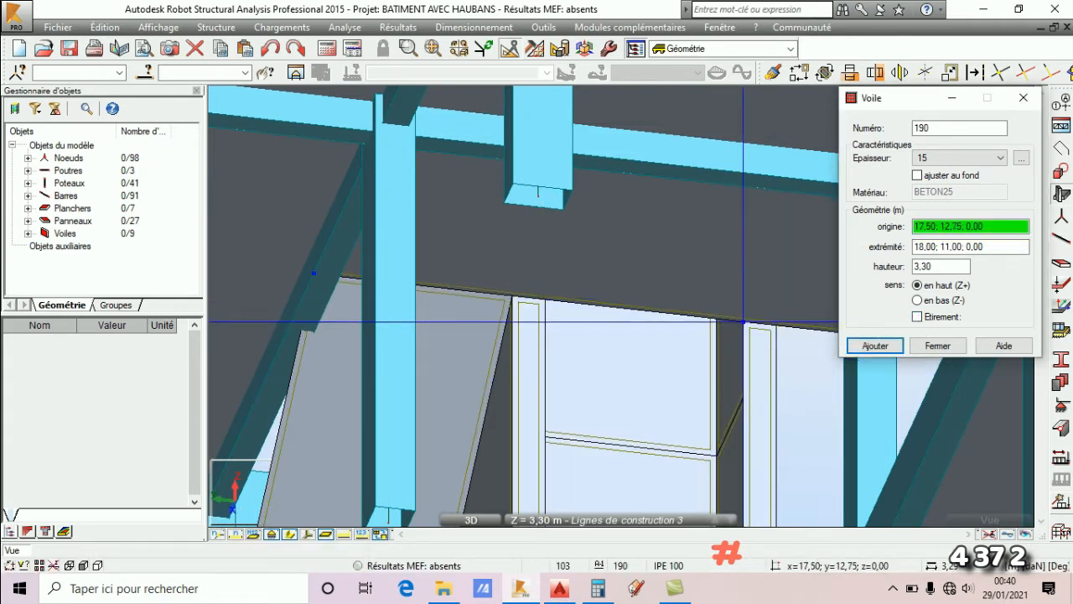
left_click(743, 321)
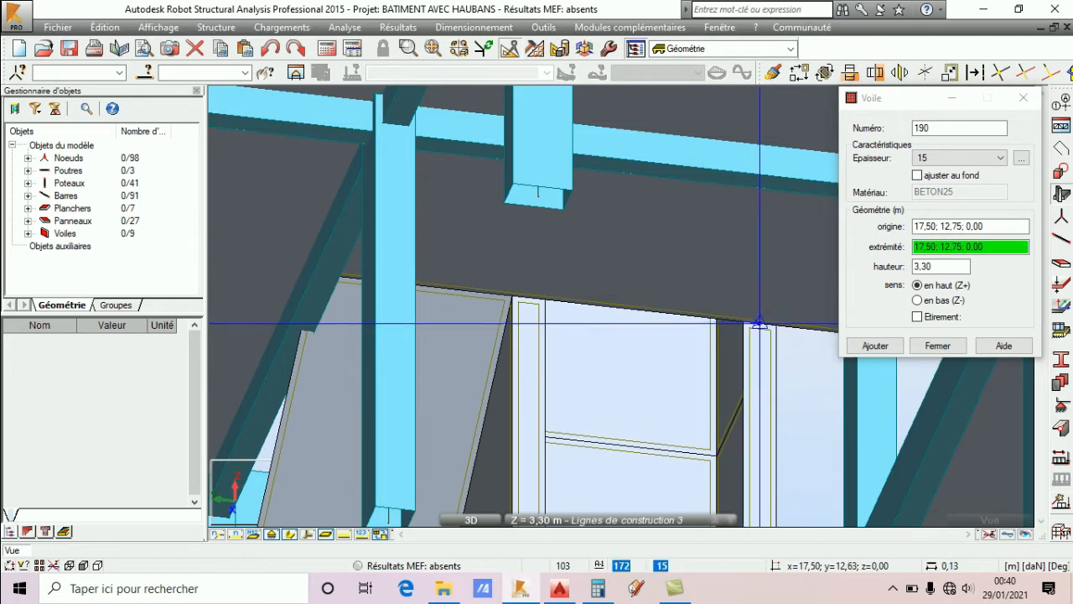
left_click(776, 325)
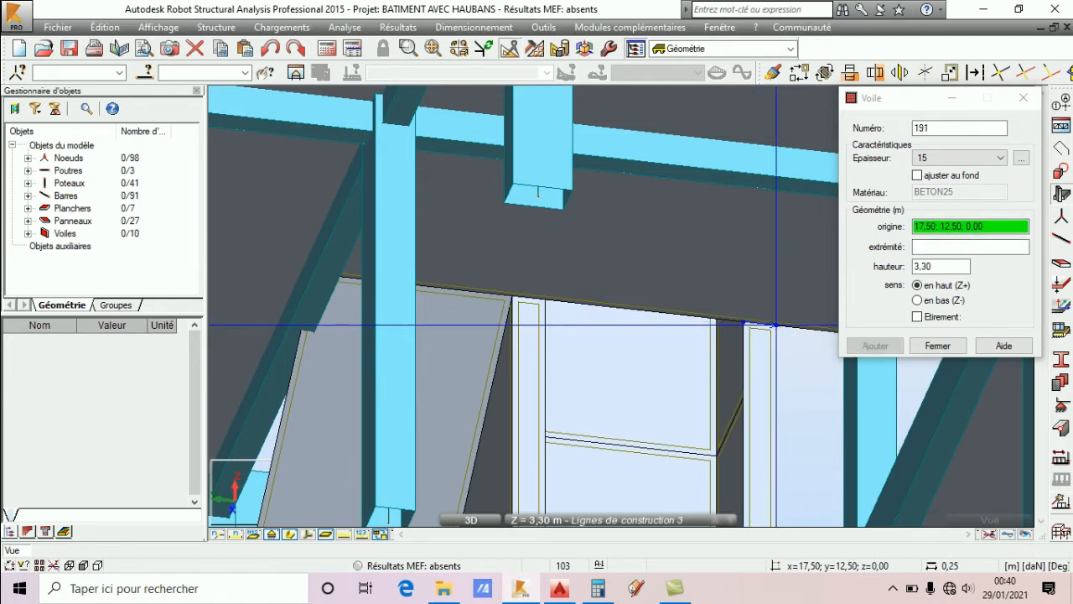
left_click(937, 346)
scroll(618, 336, "down", 5)
right_click(671, 225)
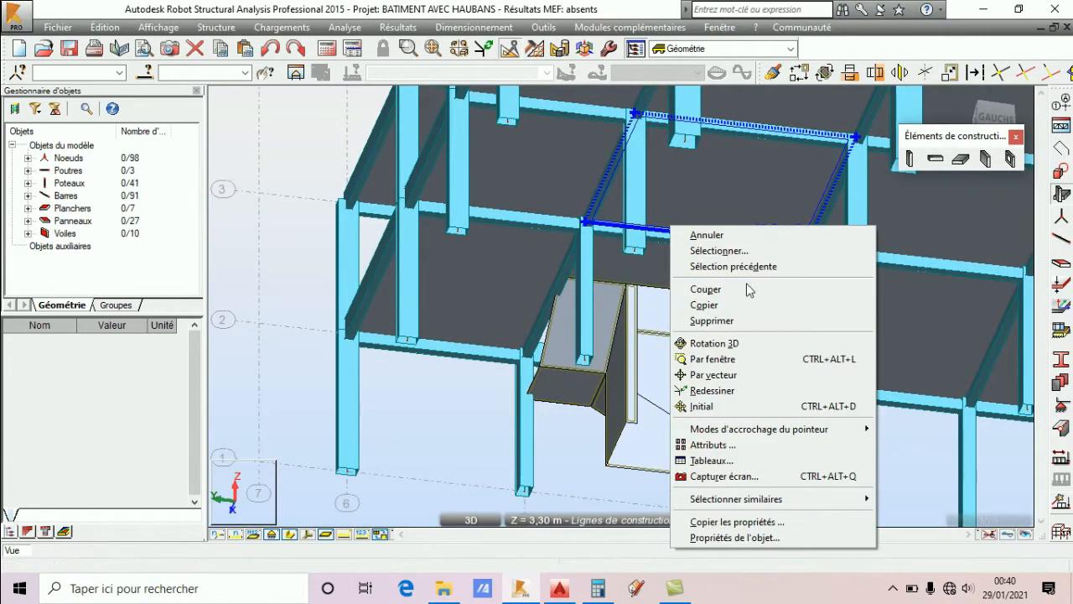
left_click(683, 343)
left_click_drag(688, 342, 819, 389)
left_click(893, 590)
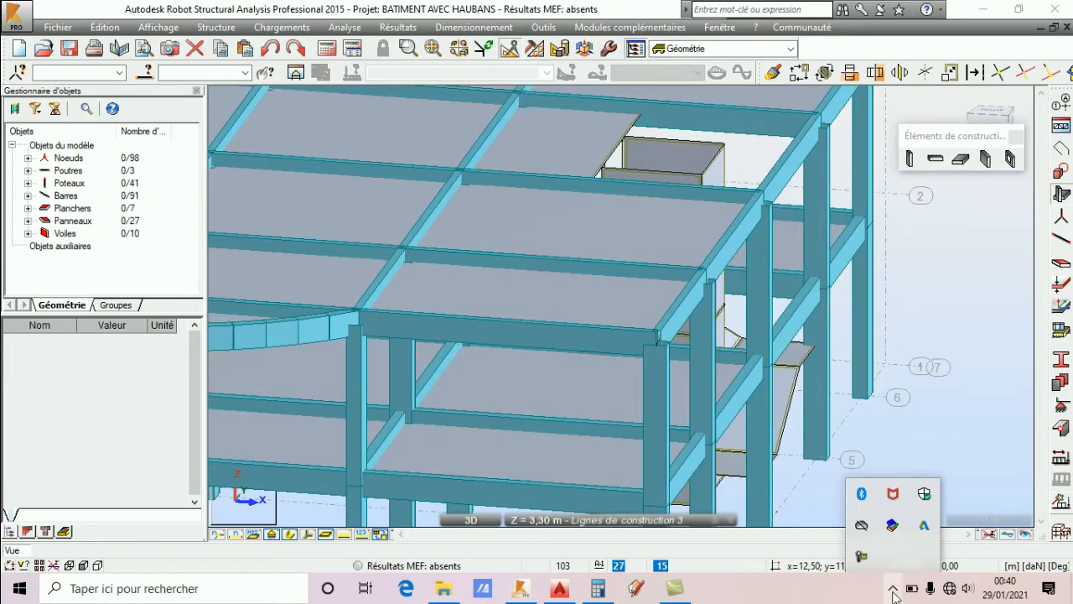
left_click(862, 557)
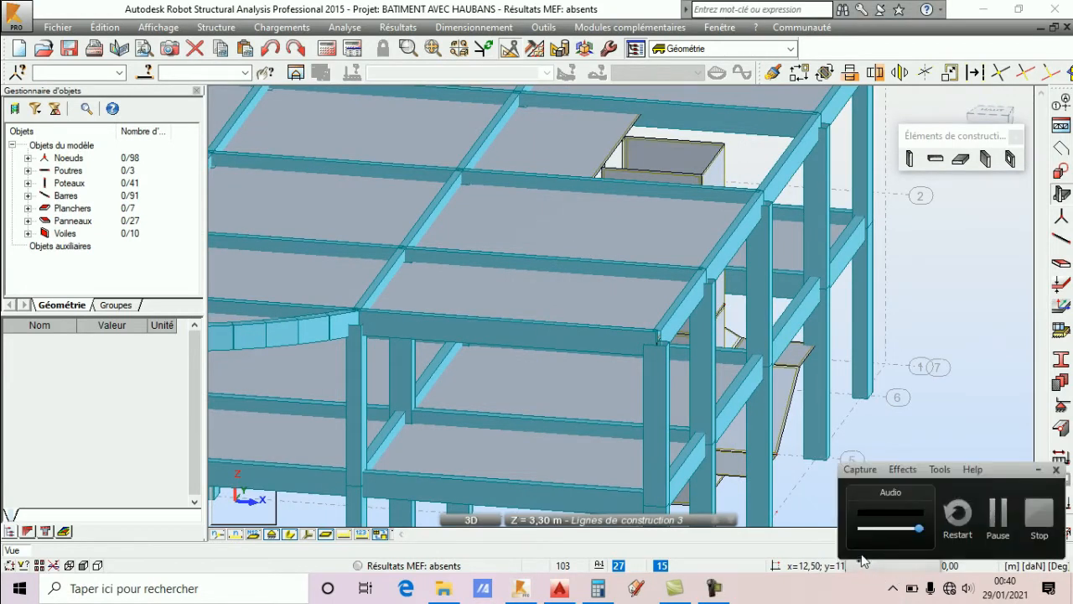
left_click(998, 513)
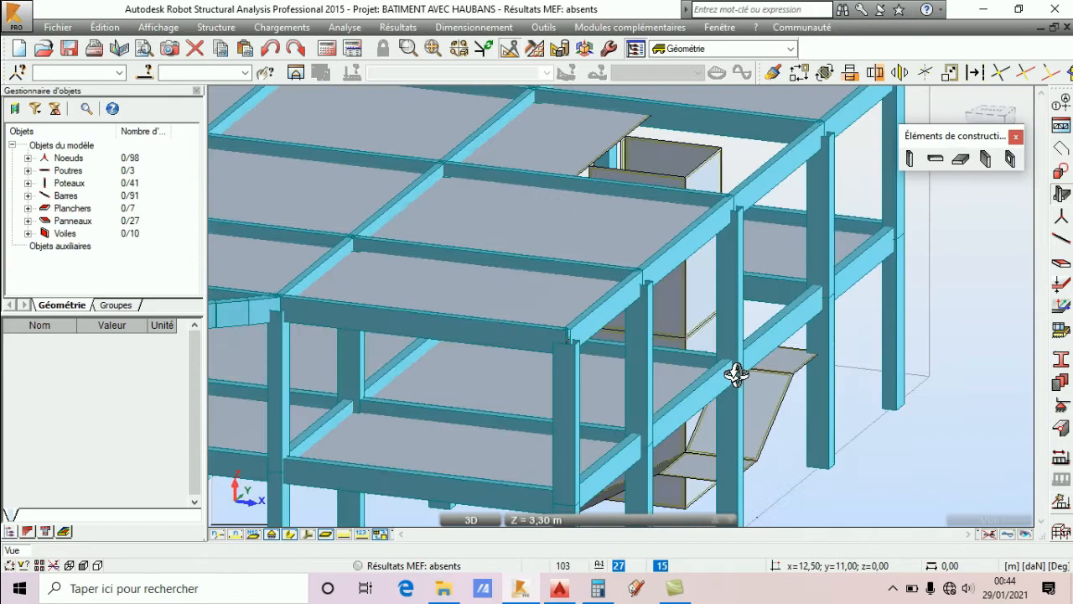
Hide the section profiles and generate nodes for 3 segments, without dividing the bars, on both upper-storey columns beside the stairwell.
scroll(735, 373, "up", 2)
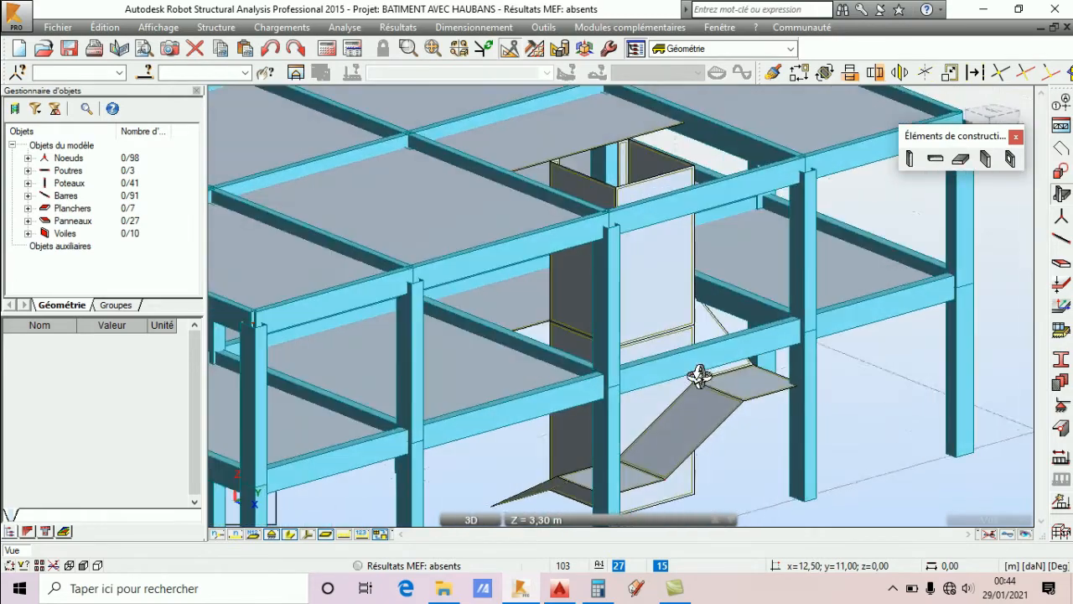
scroll(646, 251, "up", 3)
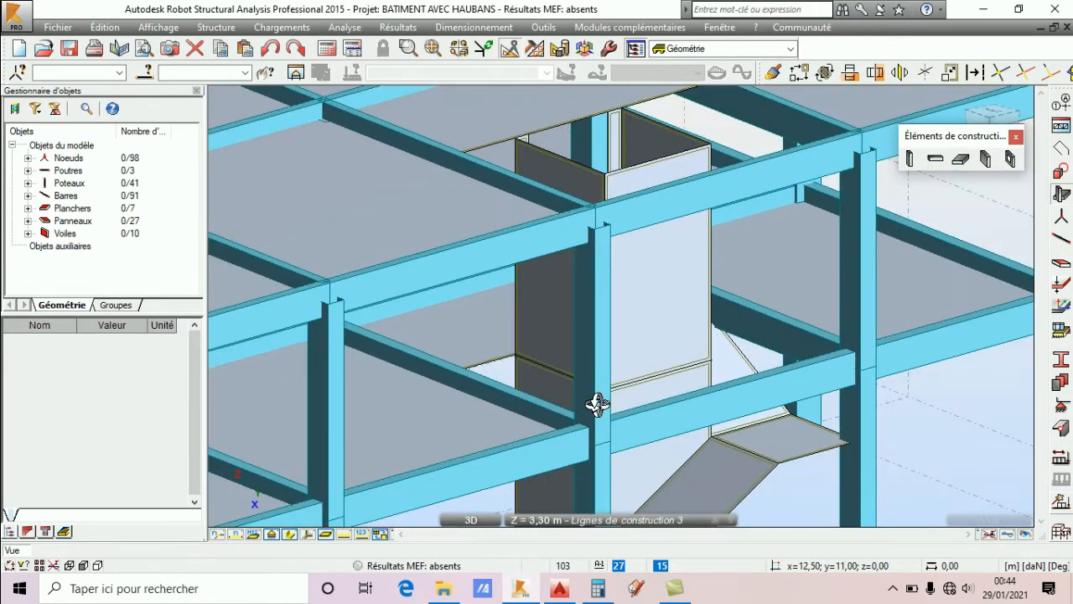
middle_click_drag(530, 359, 321, 274, "shift")
right_click(321, 270)
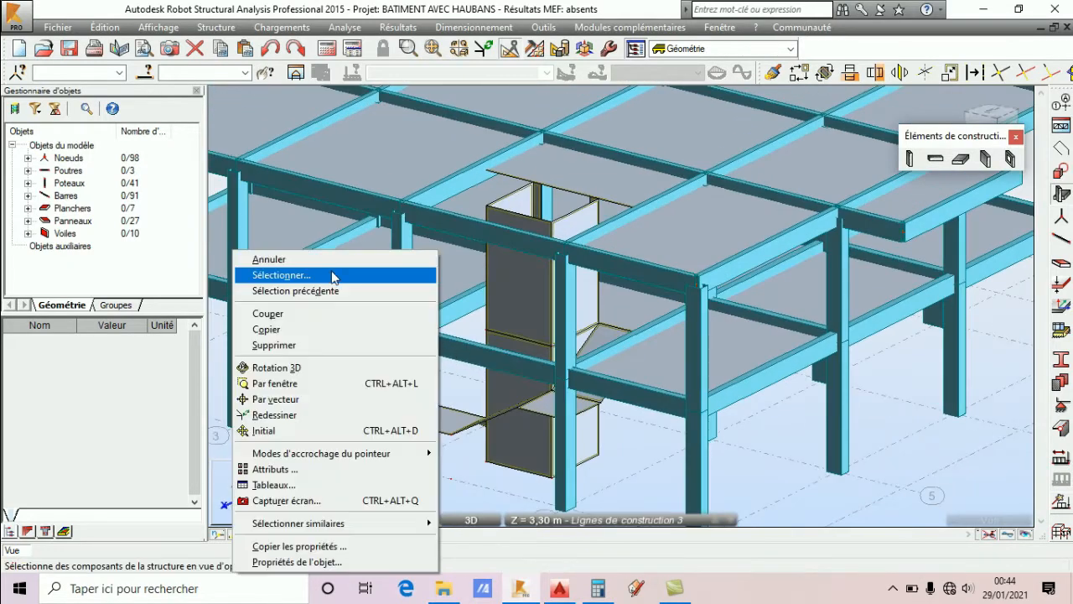
left_click(319, 267)
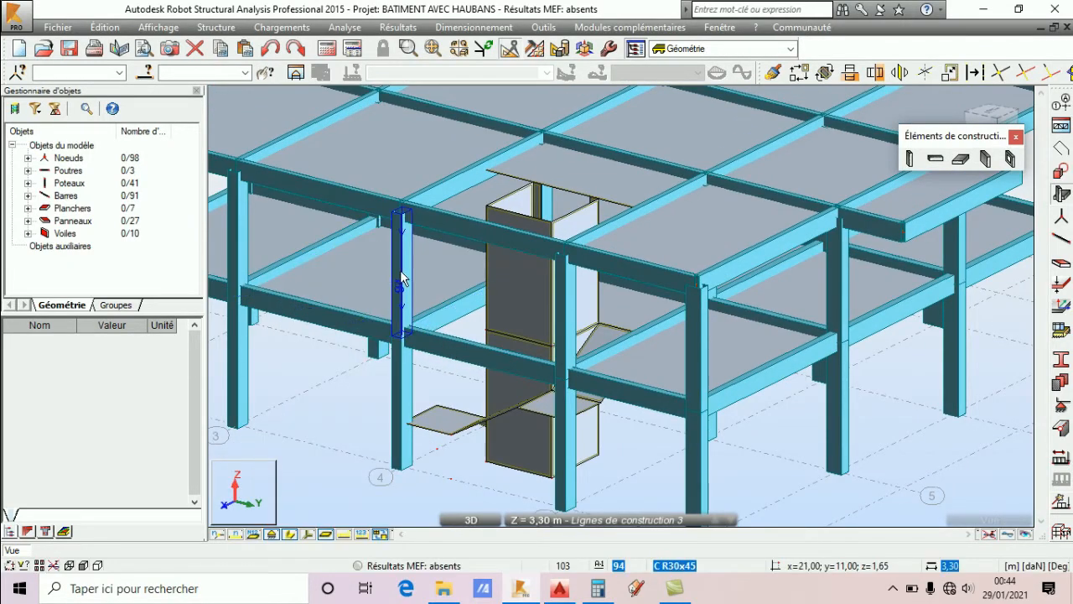
left_click(399, 277)
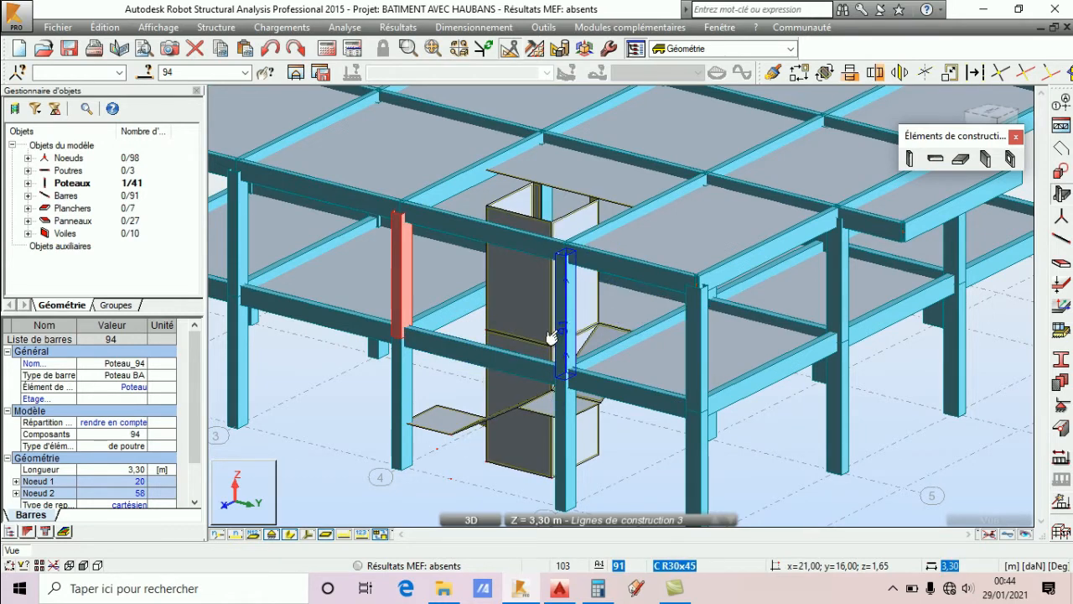
left_click(290, 534)
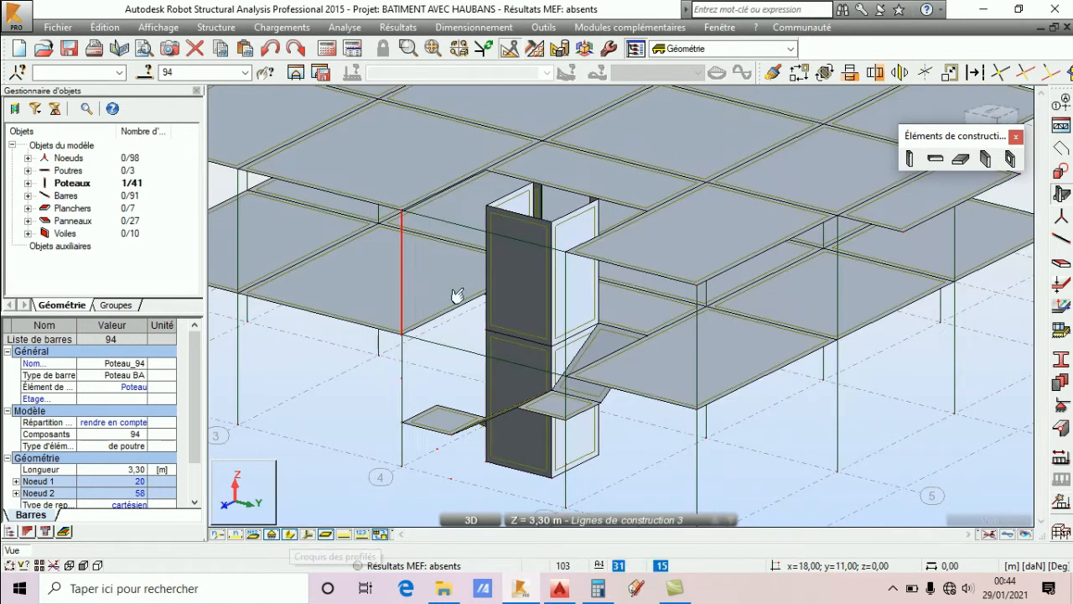
scroll(455, 296, "up", 3)
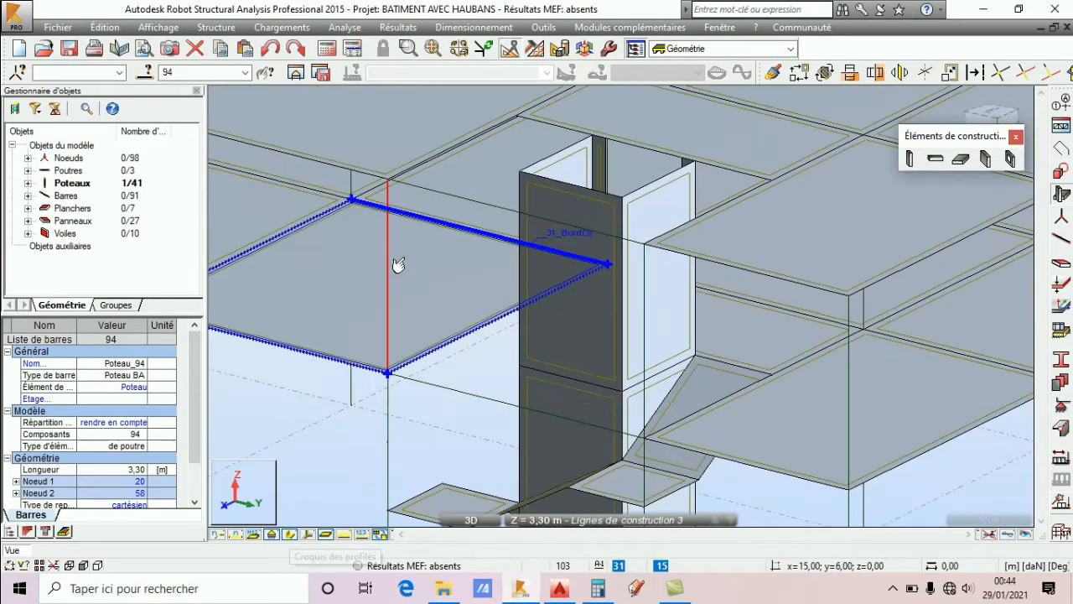
left_click(974, 72)
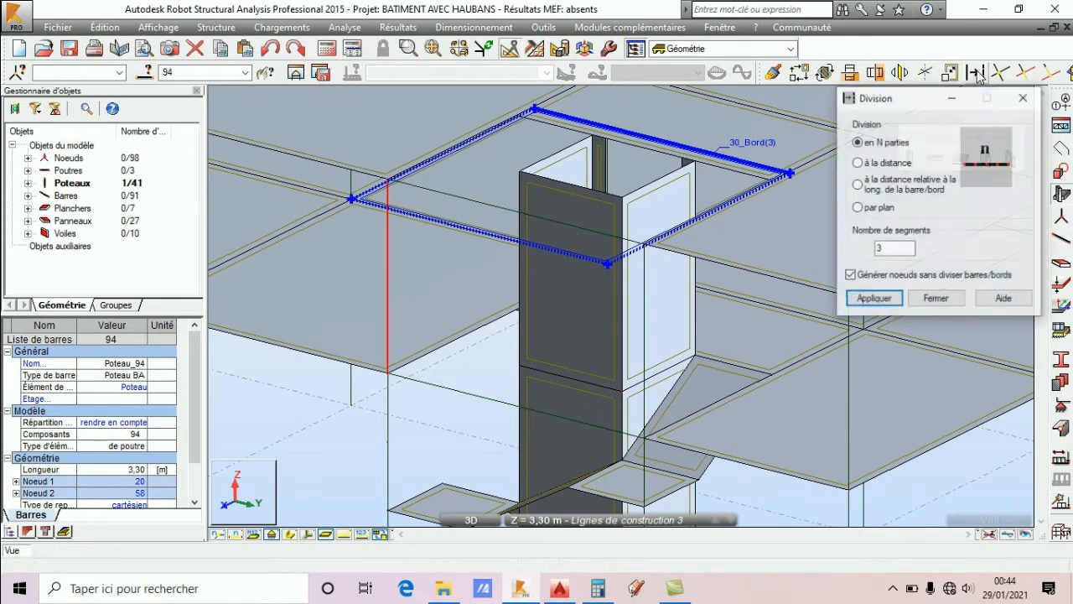
left_click(883, 302)
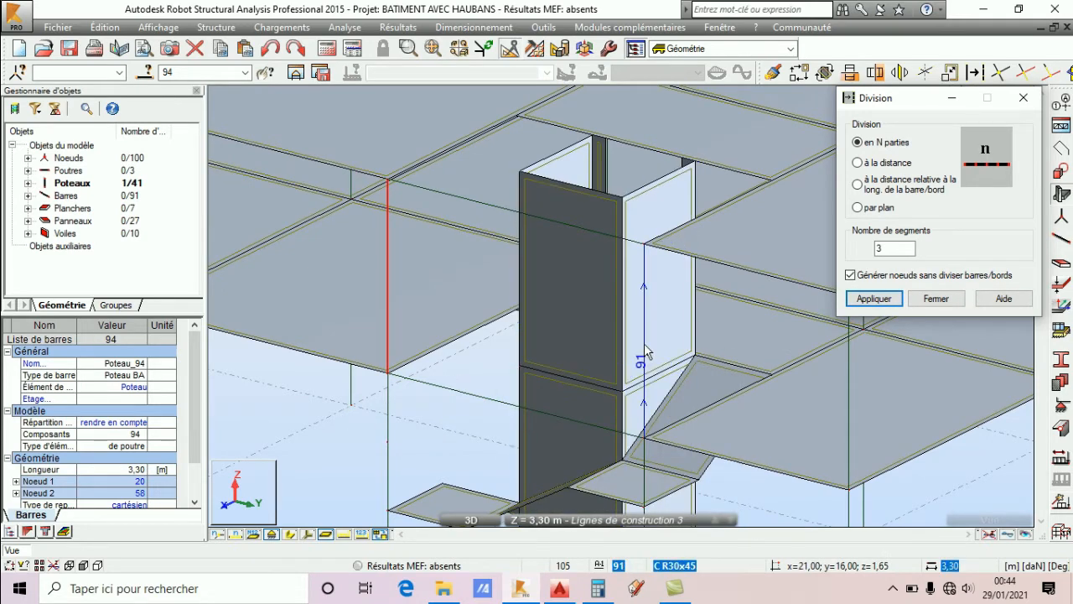
left_click(648, 371)
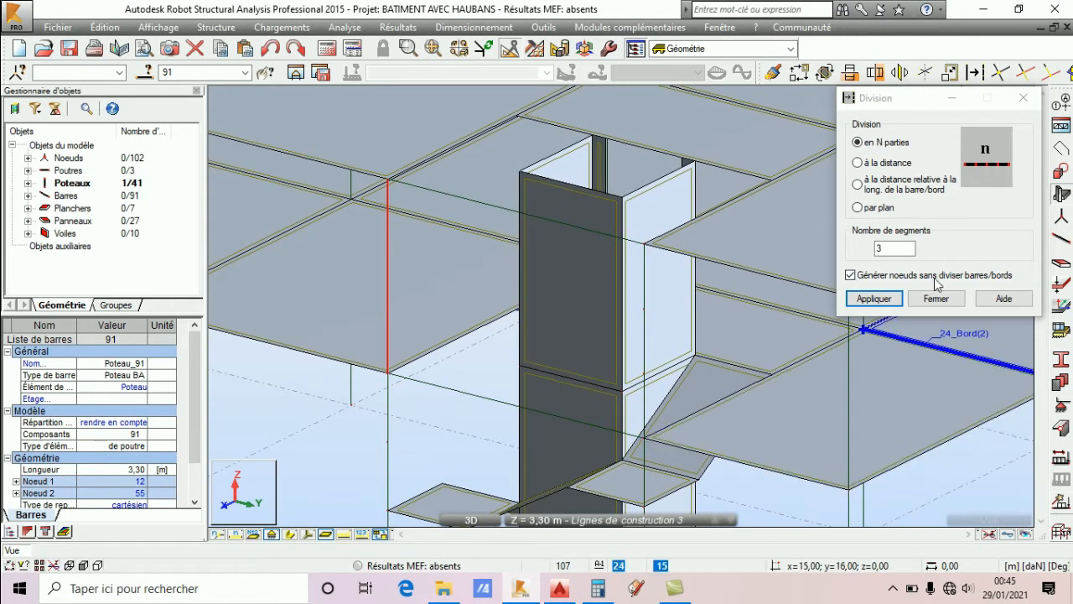
left_click(937, 302)
left_click(306, 436)
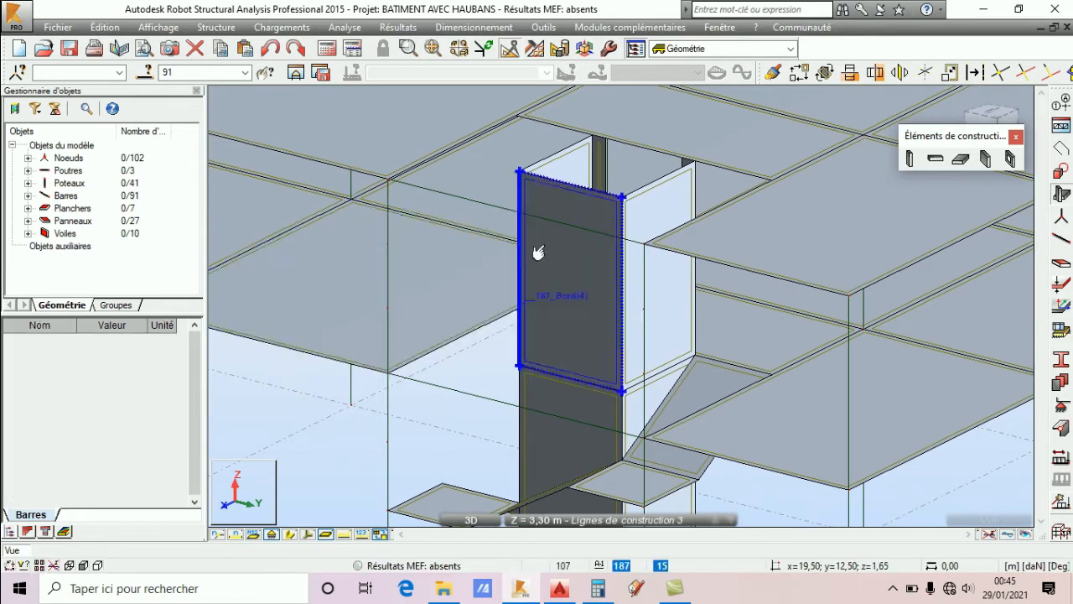
Copy the lower landing slab vertically to the upper storey with the translation vector 0.00; 0.00; 3.43.
scroll(541, 249, "down", 2)
left_click(457, 437)
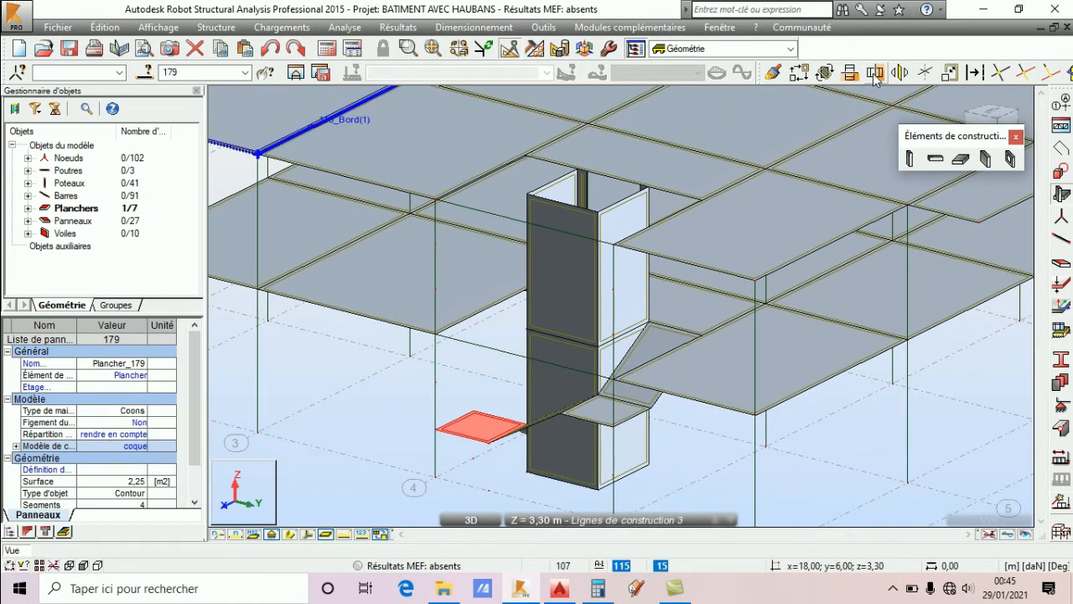
left_click(799, 73)
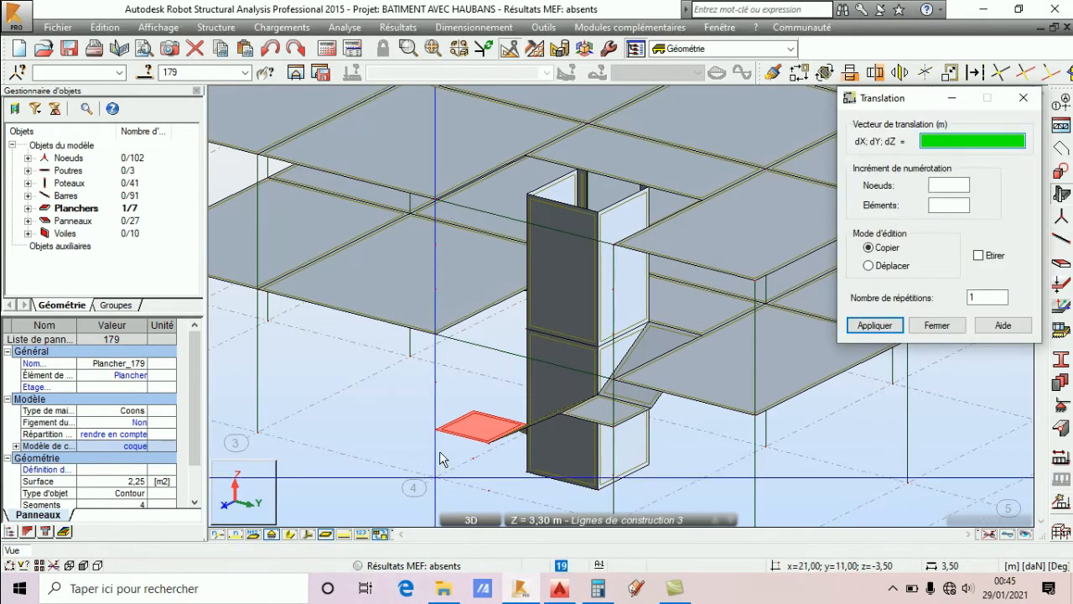
left_click(437, 432)
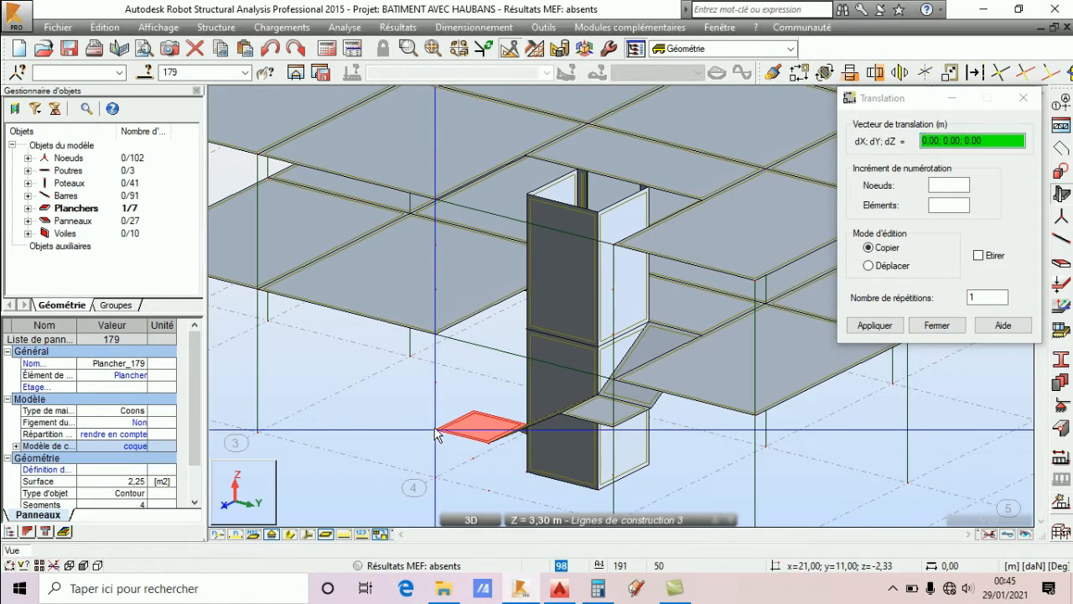
left_click(430, 286)
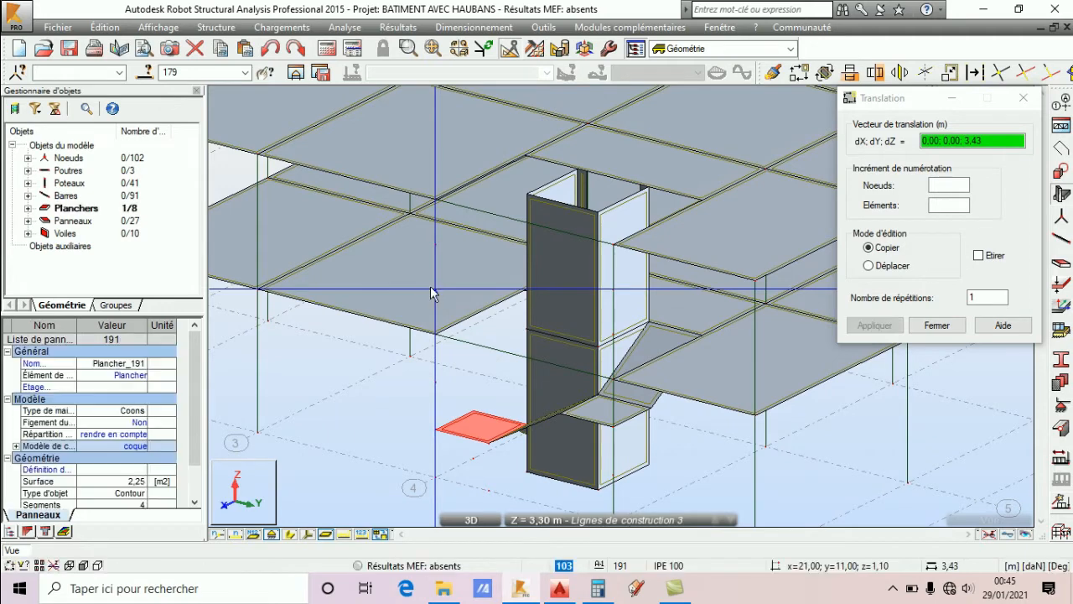
Copy the new upper-storey landing across to the other column with the translation vector 0.00; 3.50; 1.10.
left_click(485, 303)
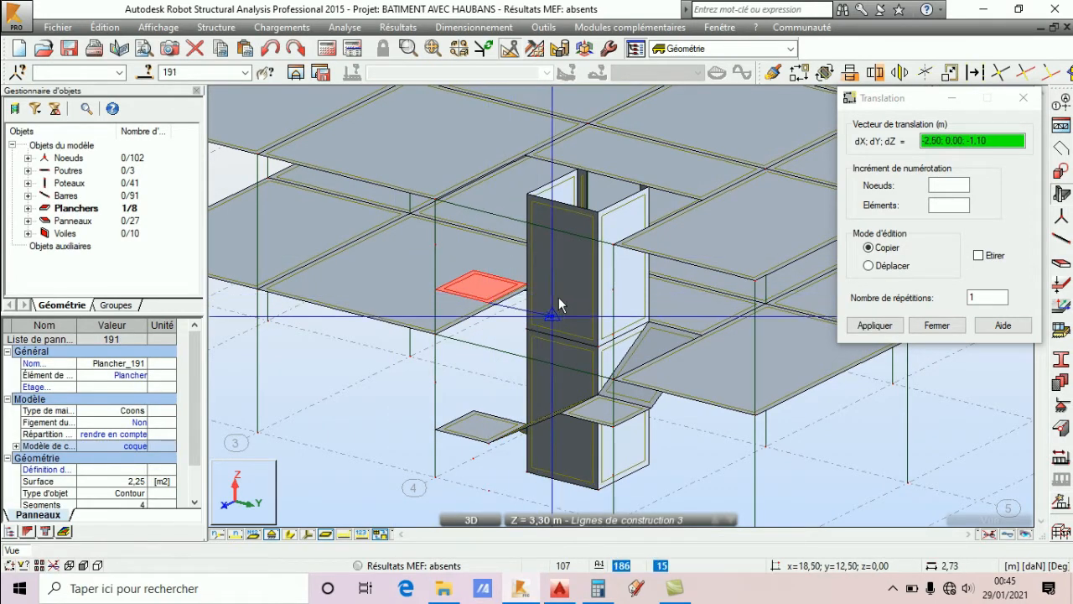
left_click(614, 291)
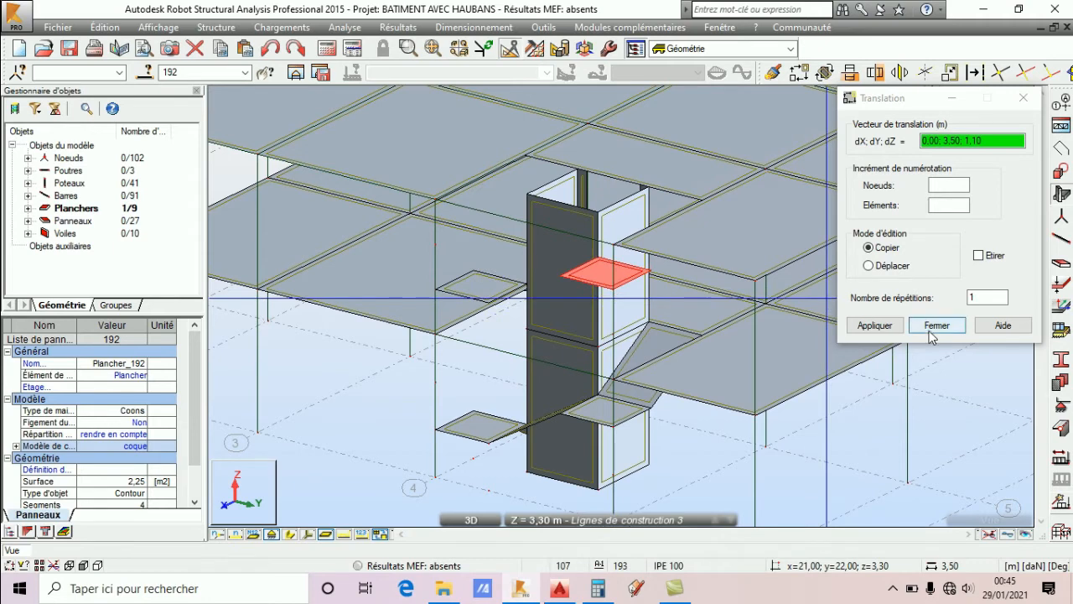
left_click(936, 325)
Create two inclined rectangular slabs of thickness 15, one joining the upper-storey landings and one from the higher landing to the top floor.
left_click(962, 160)
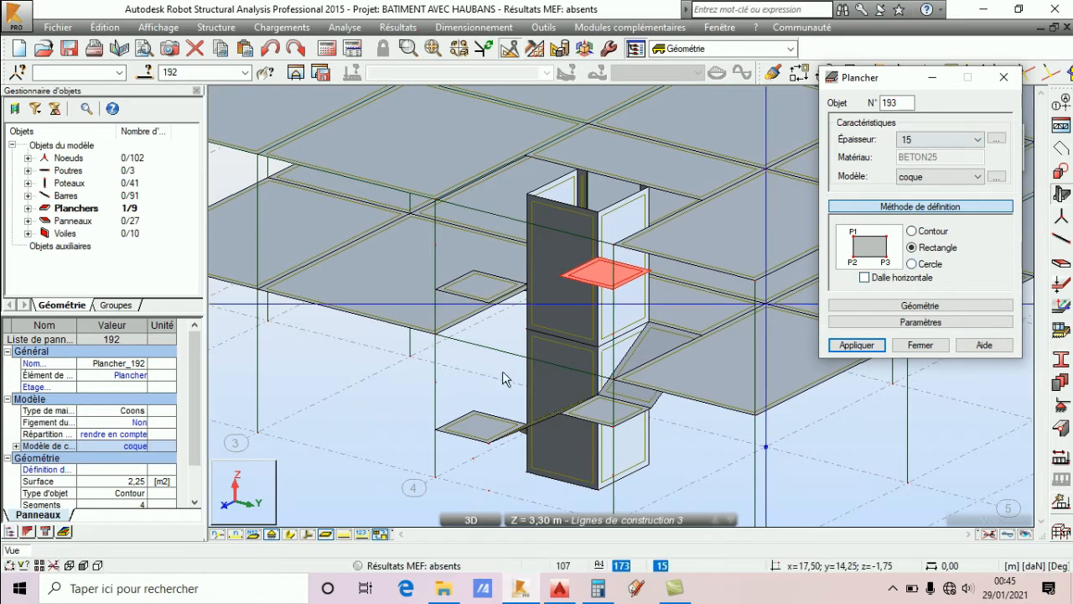
left_click(561, 274)
scroll(646, 252, "up", 3)
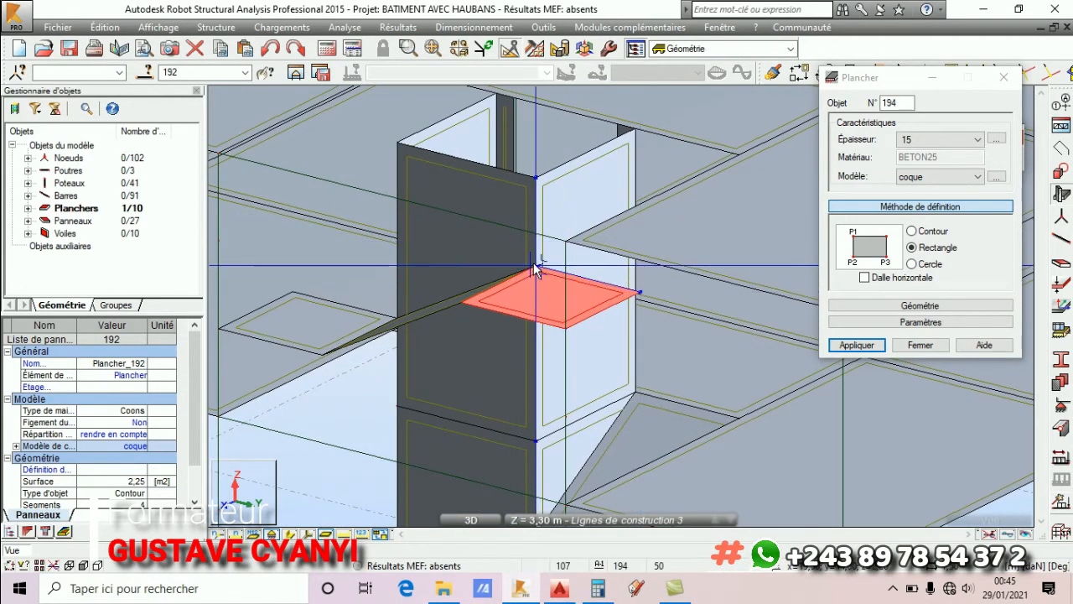
left_click(635, 140)
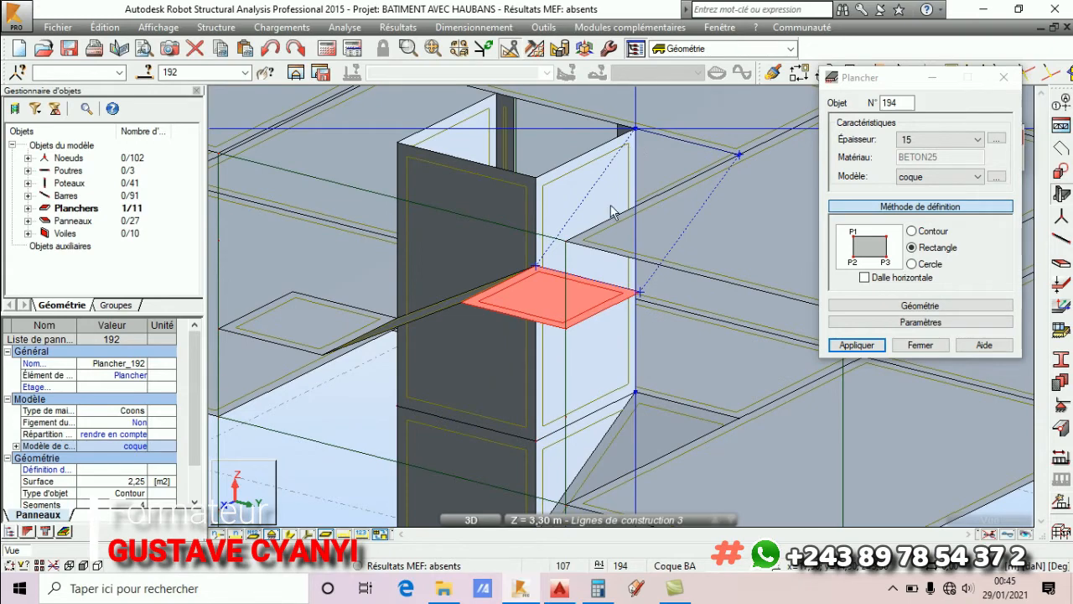
right_click(582, 194)
left_click(662, 271)
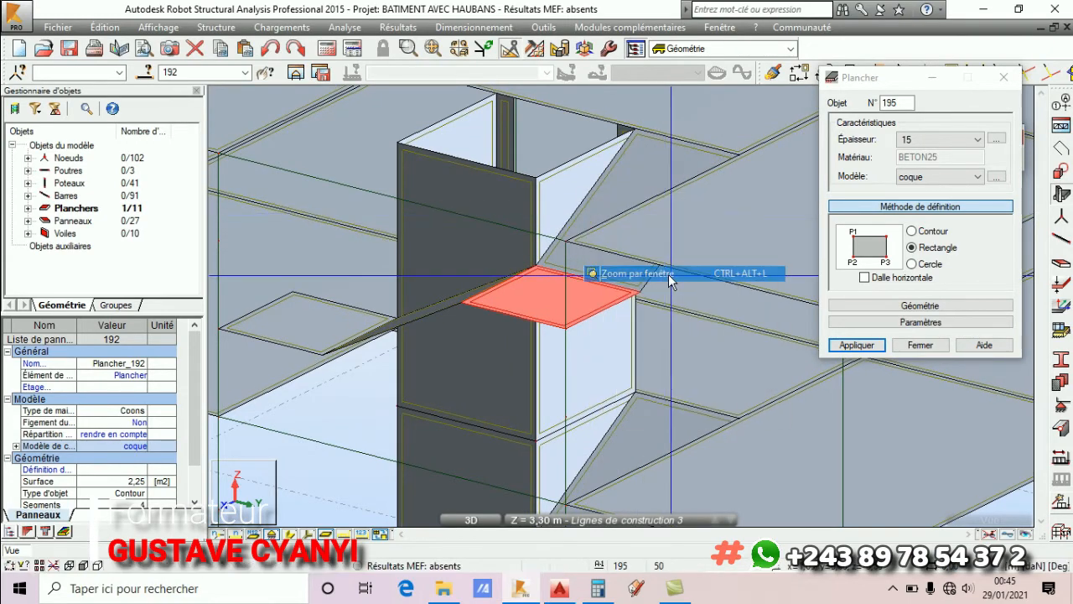
Create an inclined rectangular slab of thickness 15 joining the intermediate floor to the upper storey's lower landing.
right_click(496, 287)
left_click(539, 348)
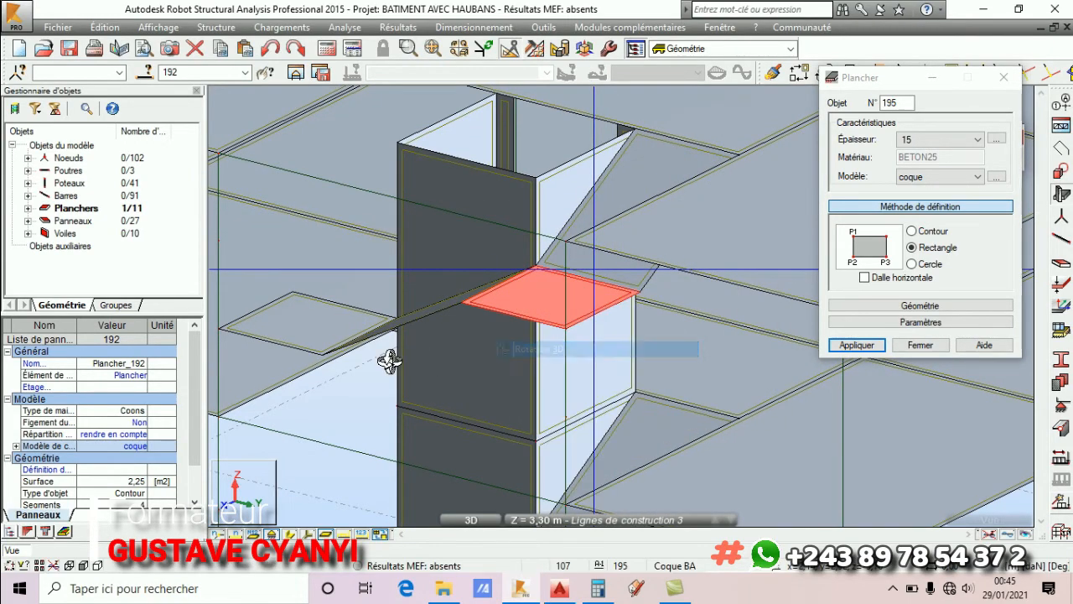
left_click_drag(388, 359, 579, 302)
scroll(580, 302, "down", 3)
left_click_drag(395, 410, 408, 417)
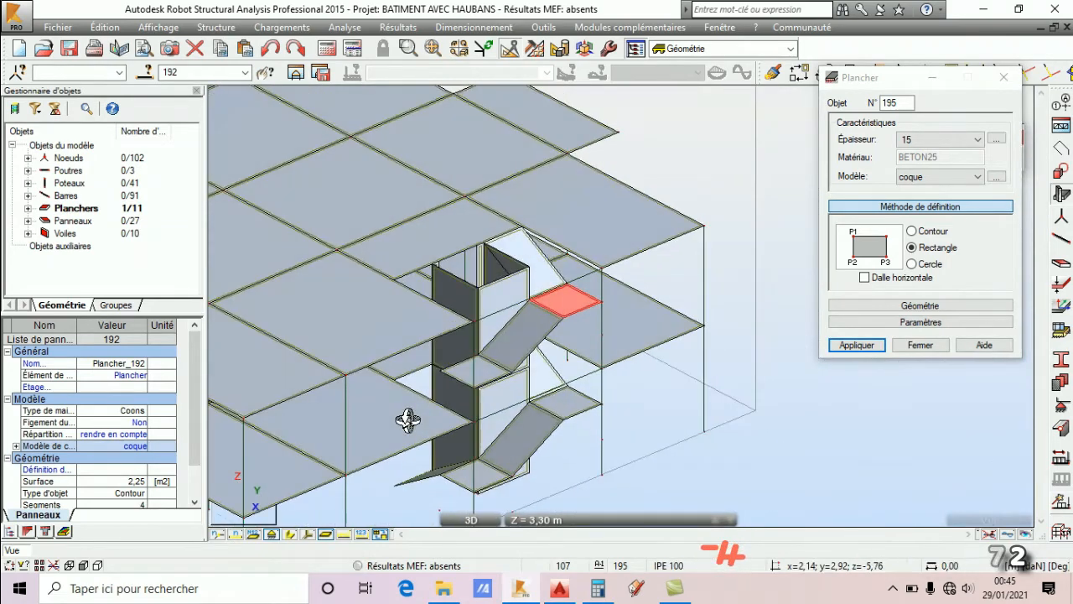
scroll(409, 418, "up", 2)
right_click(655, 297)
left_click(655, 302)
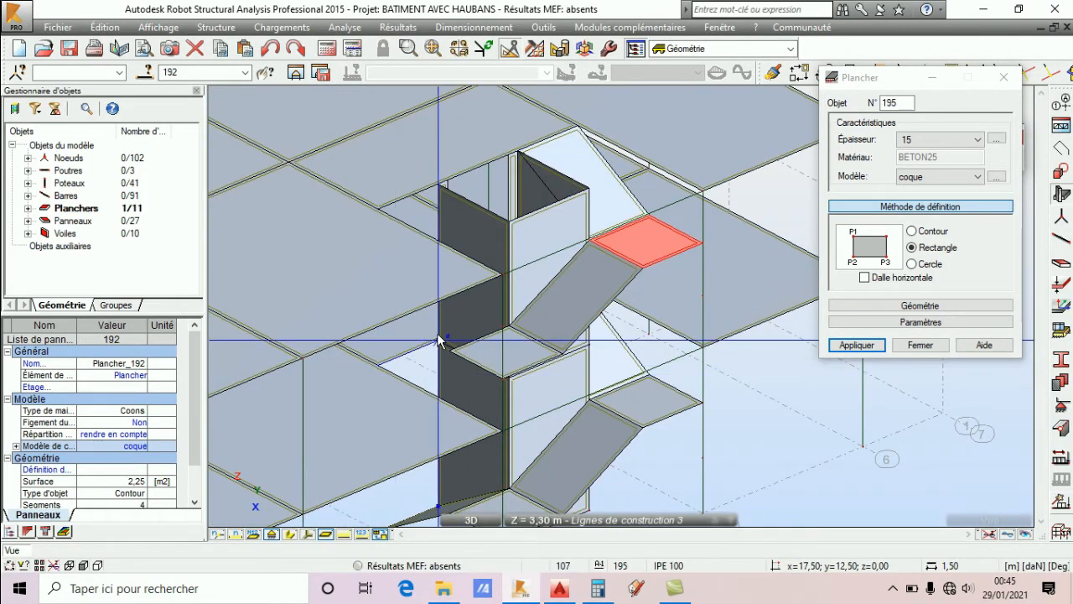
scroll(514, 337, "up", 2)
left_click(508, 325)
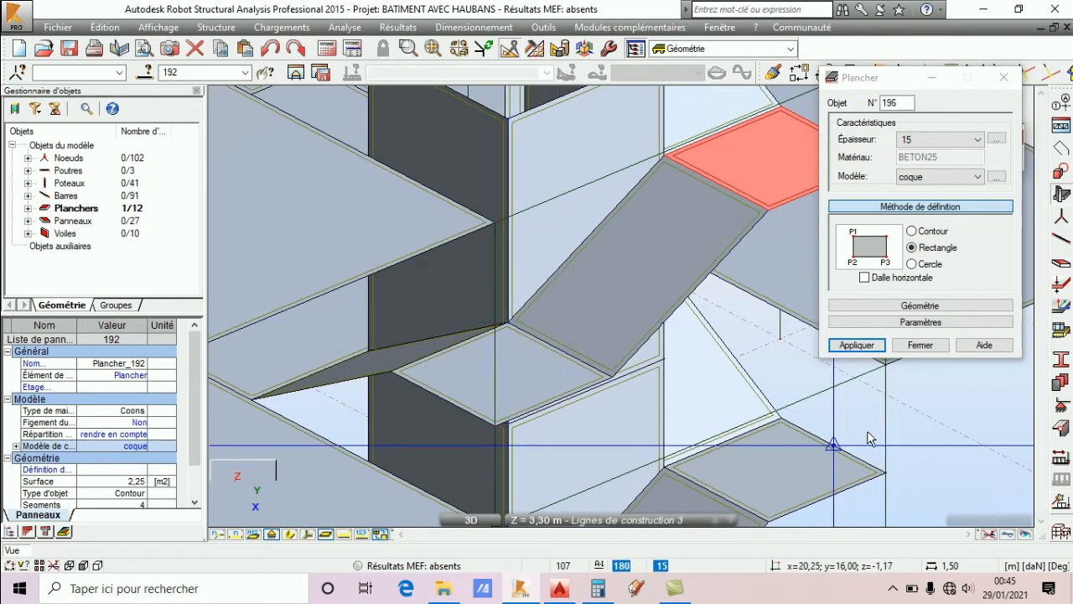
left_click(920, 345)
Clear the slab selection and inspect the finished stair flights within the whole building model.
scroll(545, 306, "down", 5)
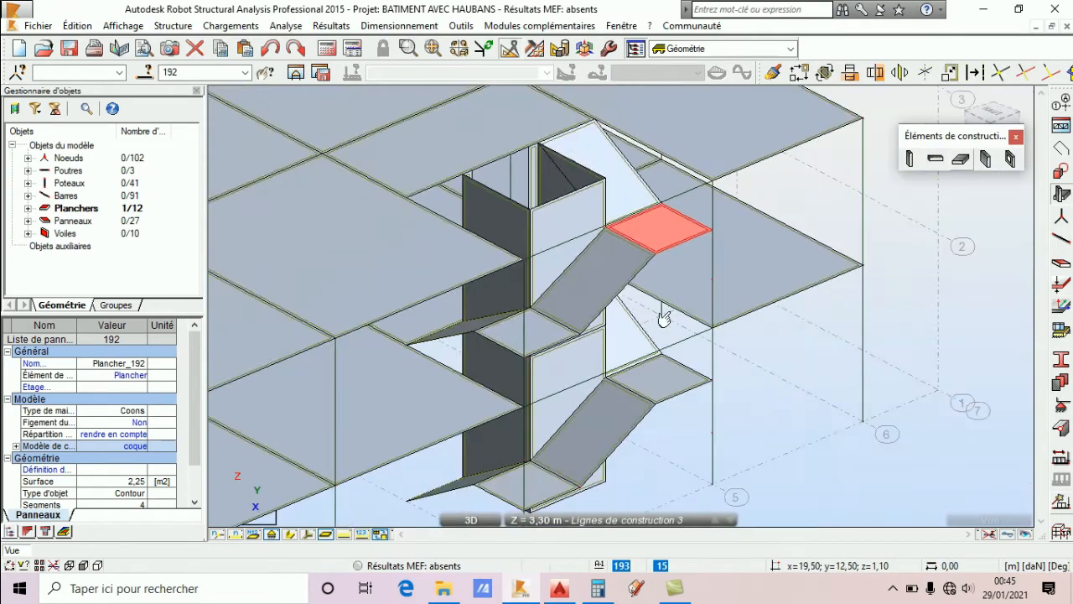
right_click(884, 239)
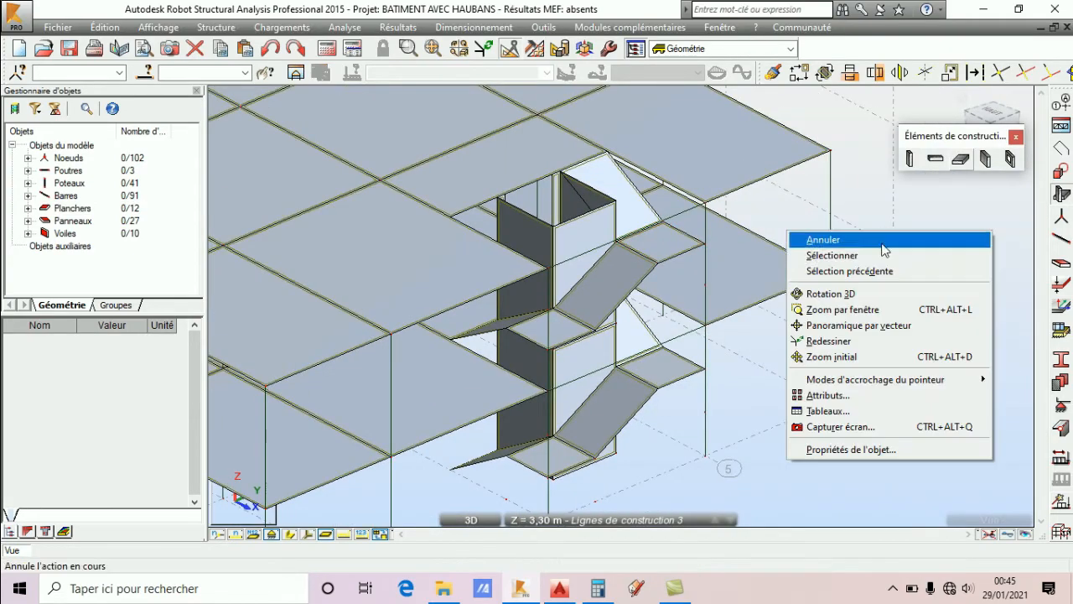
left_click(830, 298)
left_click_drag(579, 376, 585, 281)
scroll(623, 324, "down", 3)
scroll(585, 277, "down", 4)
scroll(509, 414, "up", 2)
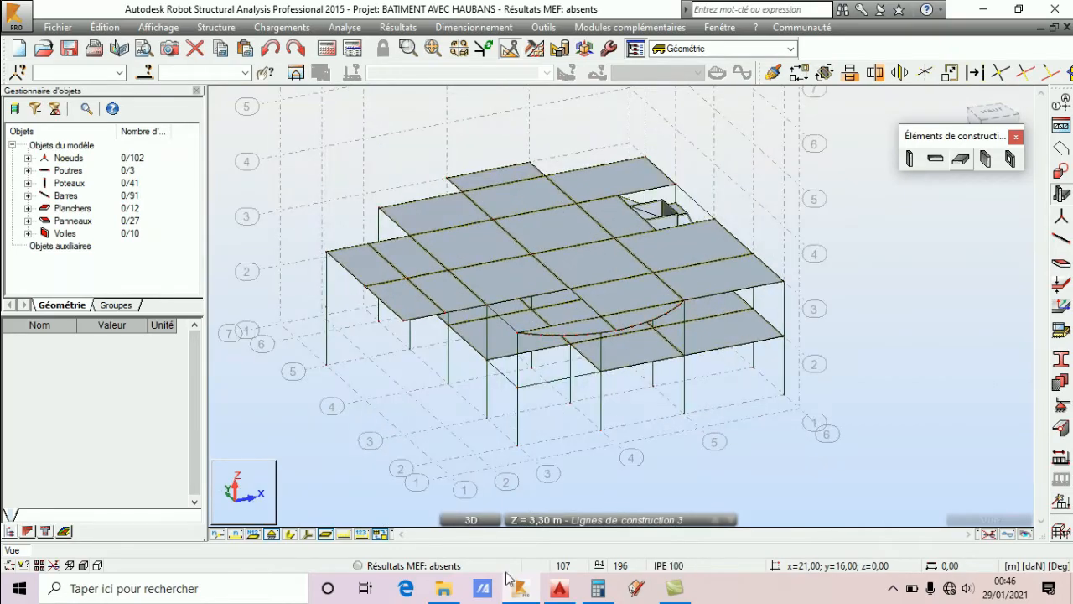
Switch to AutoCAD and examine the floor plan, including the stairwell and its dimensions.
left_click(563, 592)
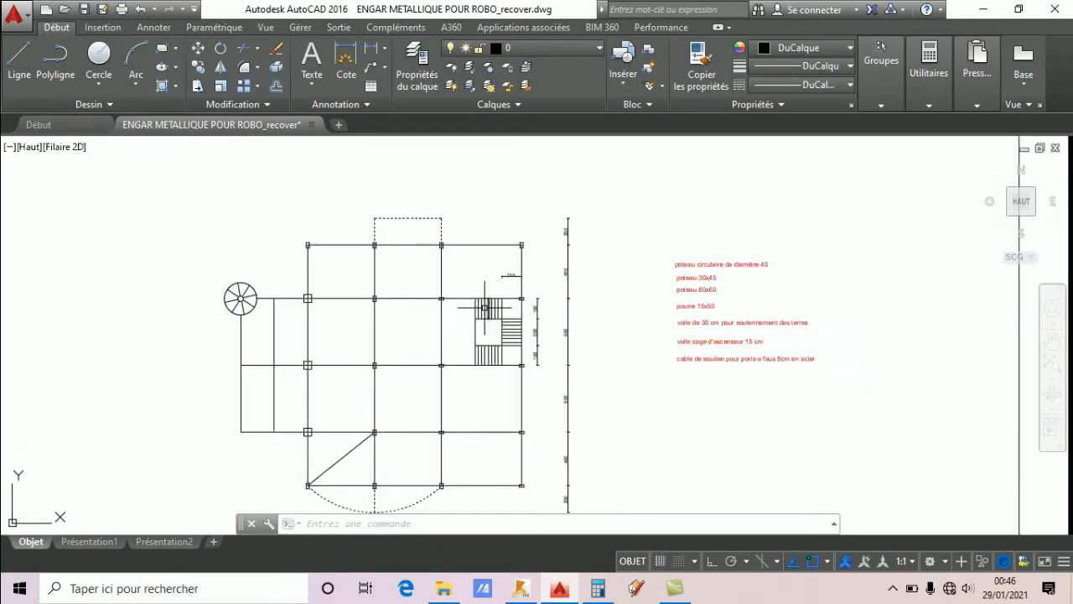
scroll(484, 308, "up", 2)
scroll(403, 344, "down", 2)
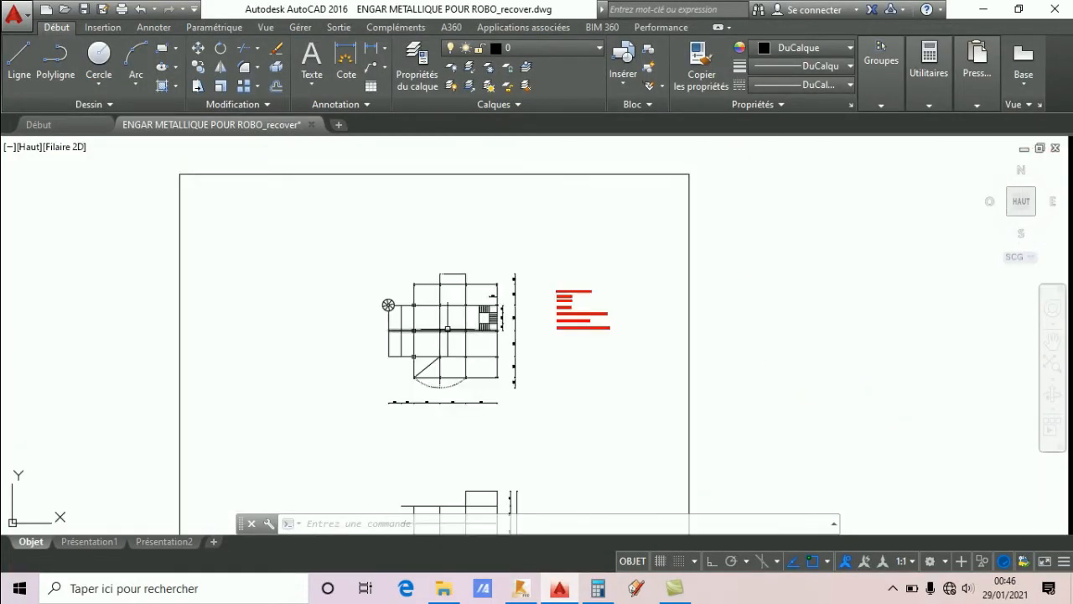
scroll(428, 331, "up", 2)
scroll(663, 272, "down", 2)
scroll(652, 318, "up", 2)
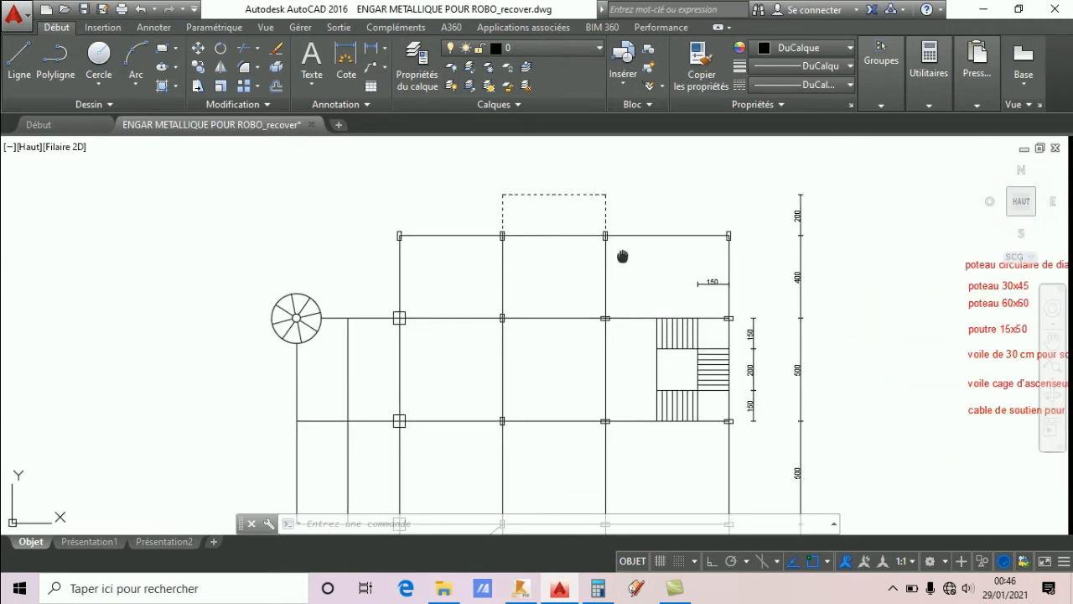
middle_click_drag(623, 257, 637, 157)
scroll(562, 174, "down", 3)
scroll(571, 183, "up", 1)
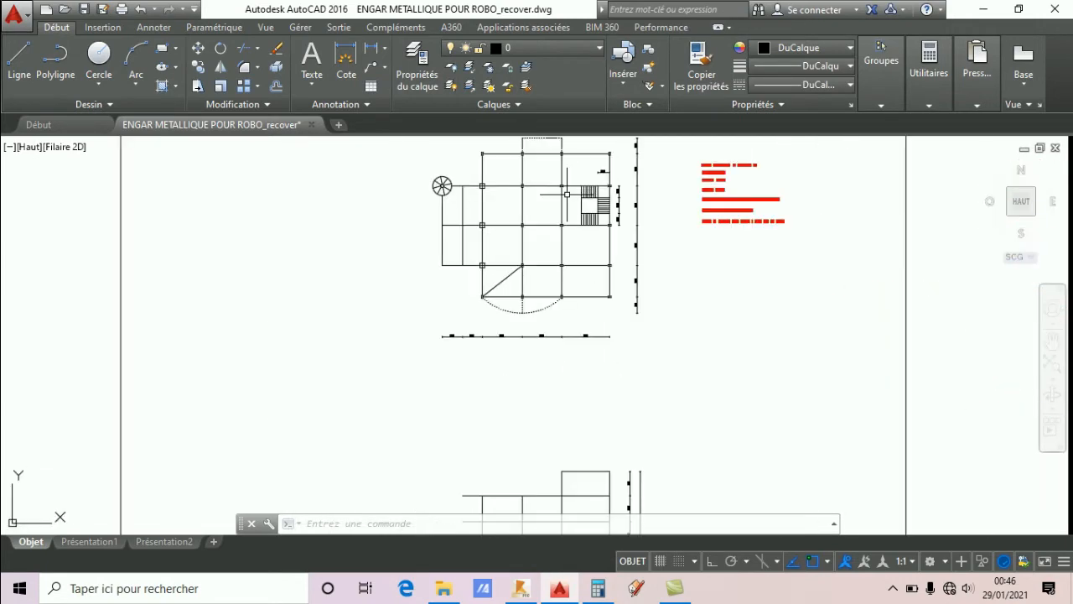
Examine the building's elevation drawing, including the storey heights and the inclined support cables.
scroll(567, 195, "down", 3)
scroll(561, 366, "up", 3)
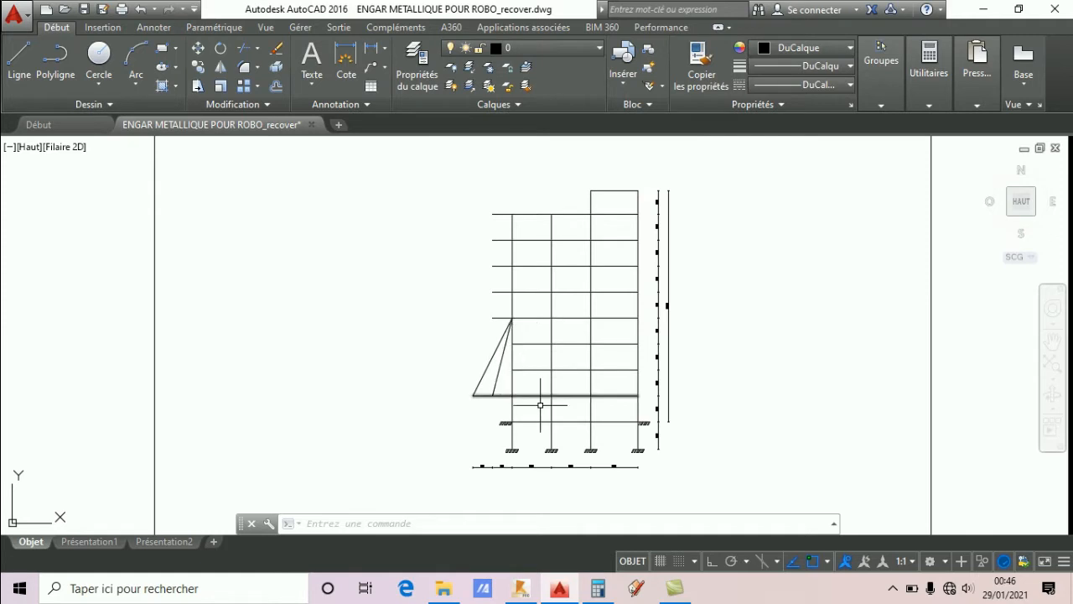
scroll(538, 405, "down", 2)
scroll(493, 385, "up", 2)
scroll(532, 333, "up", 4)
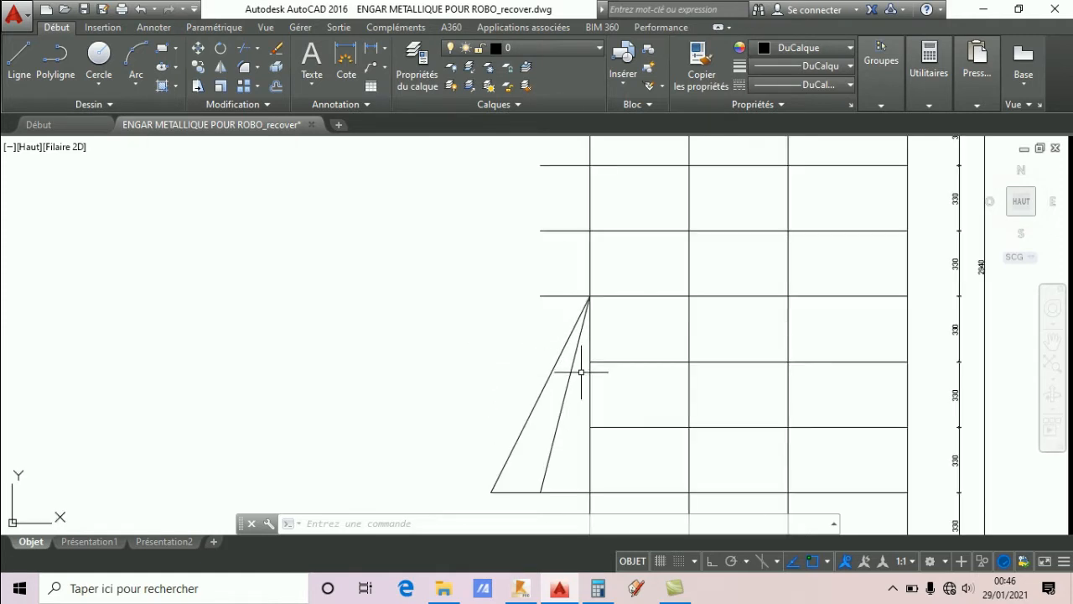
scroll(580, 372, "down", 4)
scroll(541, 402, "up", 2)
scroll(508, 419, "down", 5)
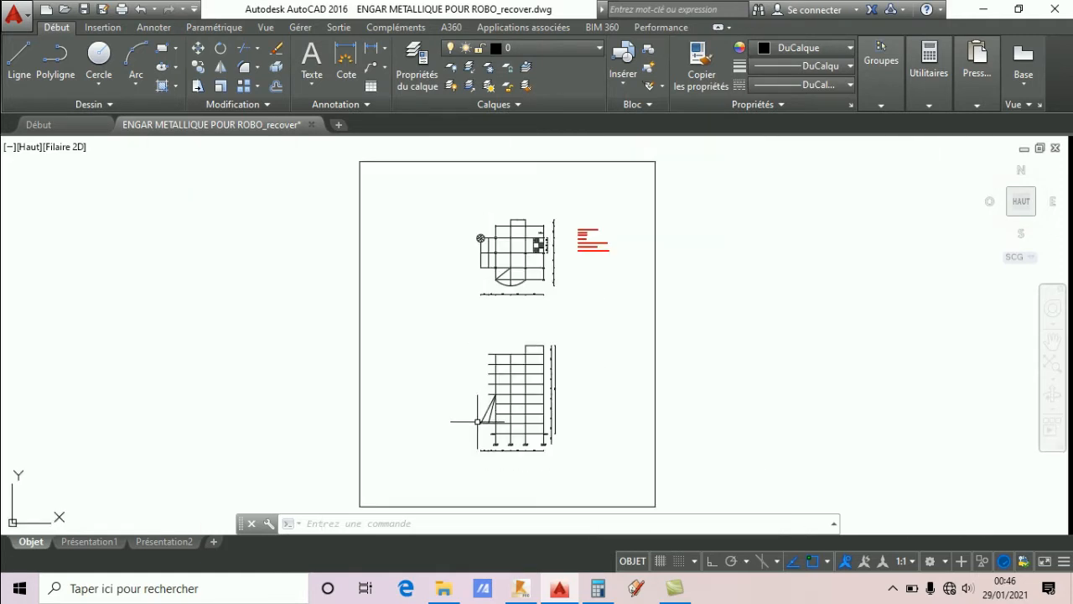
Read the notes beside the plan specifying the column, beam, wall and cable sizes.
scroll(386, 199, "up", 5)
scroll(386, 199, "up", 5)
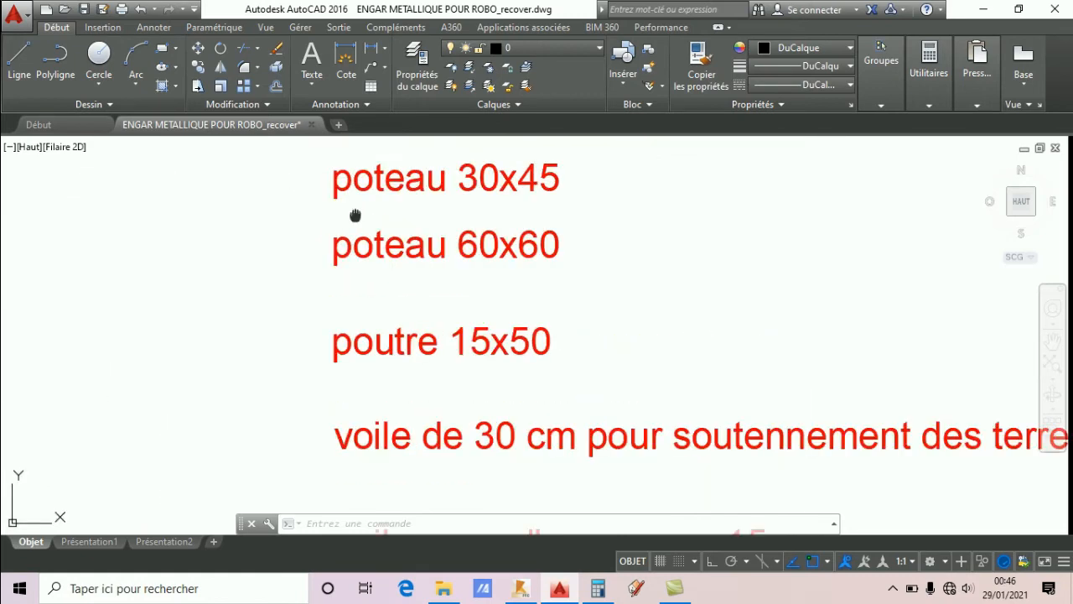
scroll(411, 461, "up", 1)
scroll(465, 291, "down", 3)
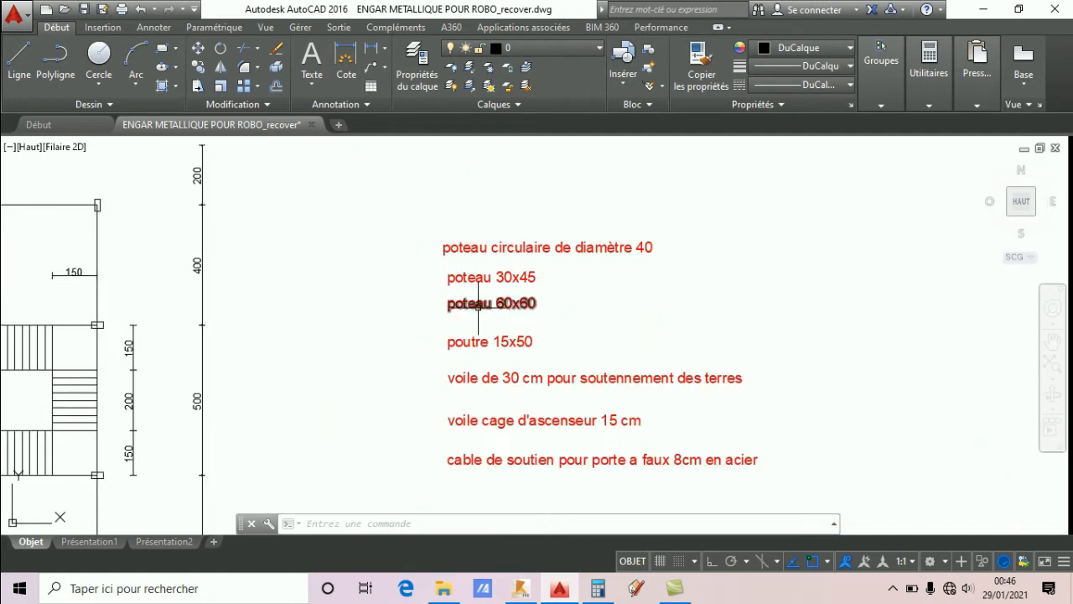
middle_click_drag(479, 304, 477, 192)
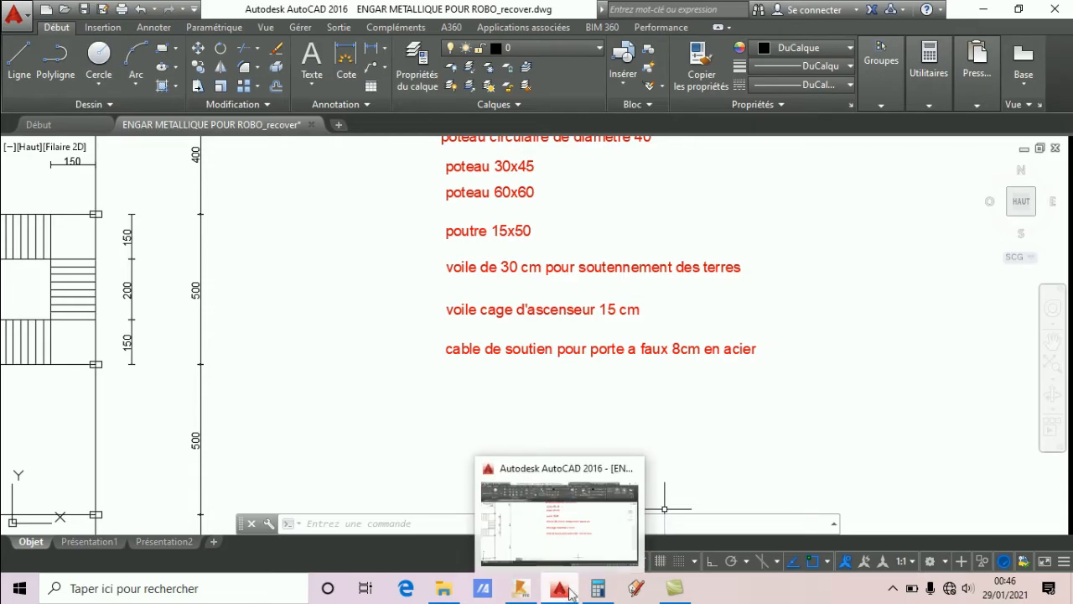
Switch back to Robot Structural Analysis and display the section profiles on the whole building.
left_click(521, 588)
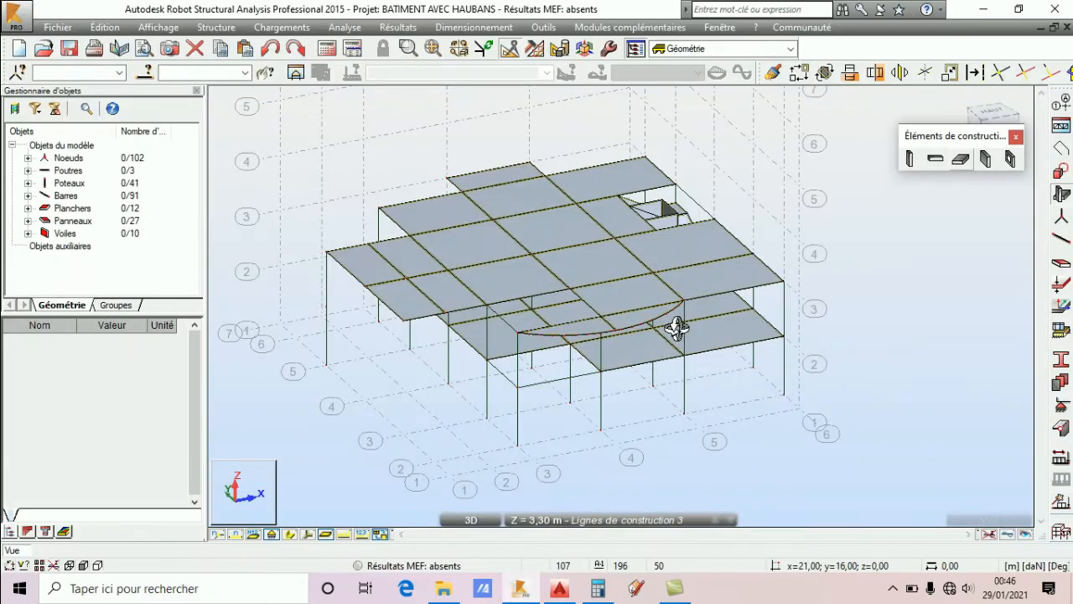
left_click_drag(677, 328, 578, 408)
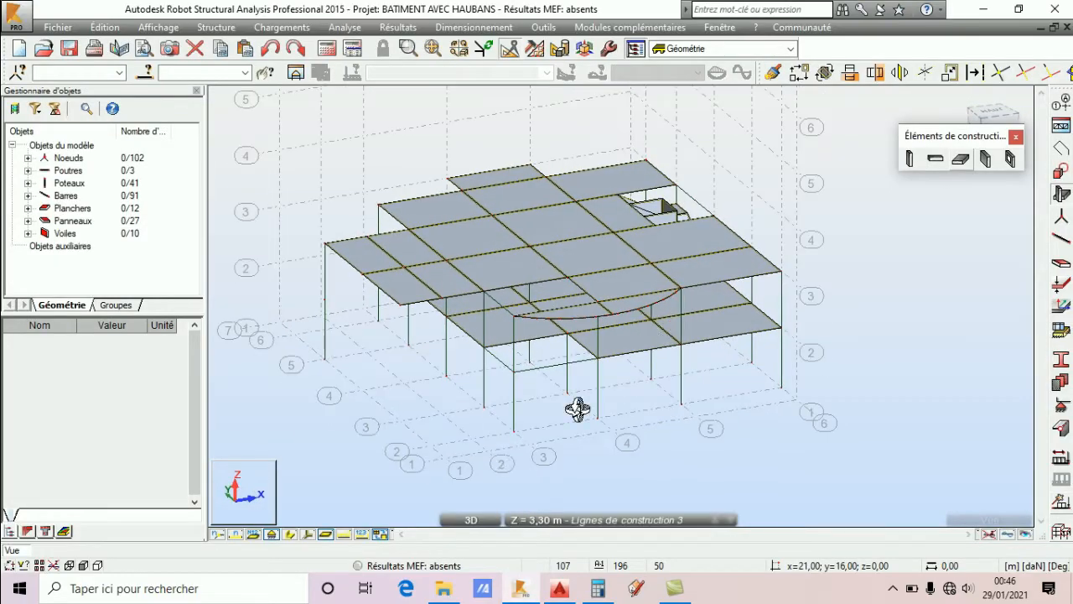
left_click(288, 535)
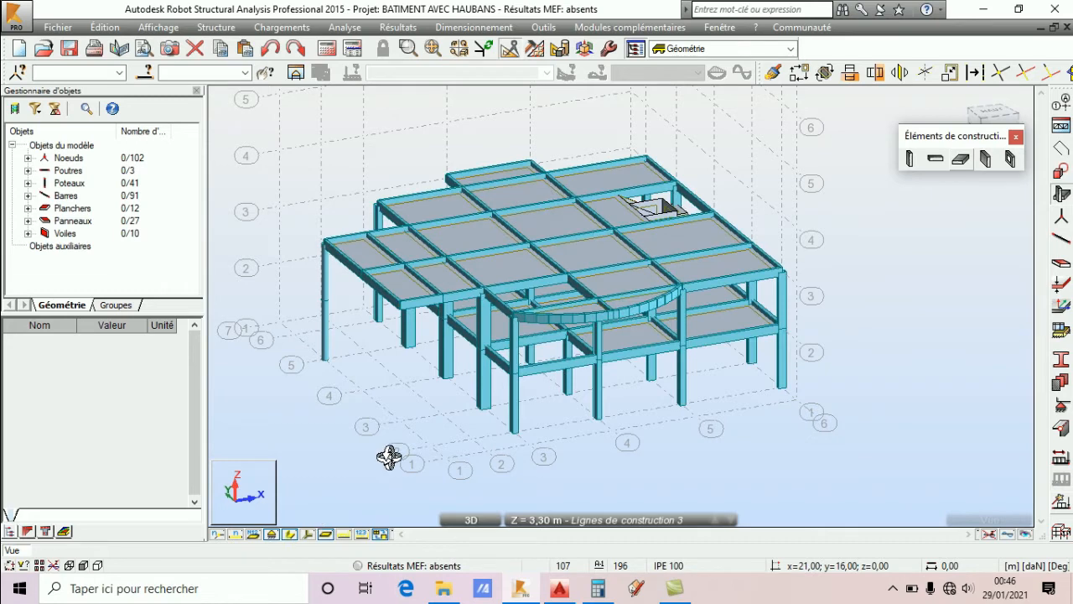
Select the entire upper storey, including its columns, beams, slabs, walls and stairs, from a side view of the building.
right_click(909, 243)
left_click(842, 301)
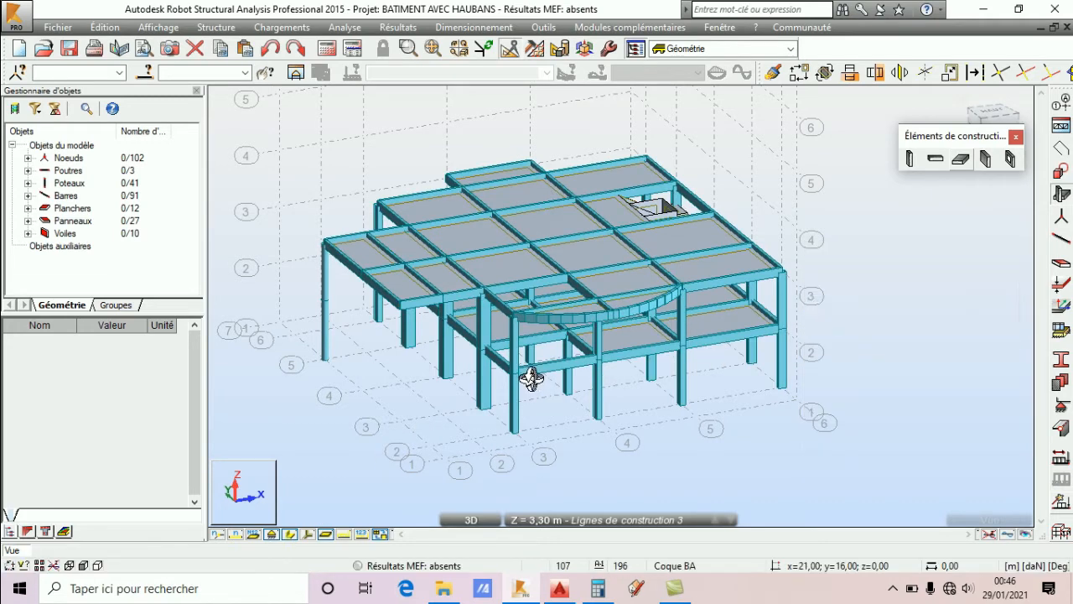
left_click_drag(531, 379, 580, 366)
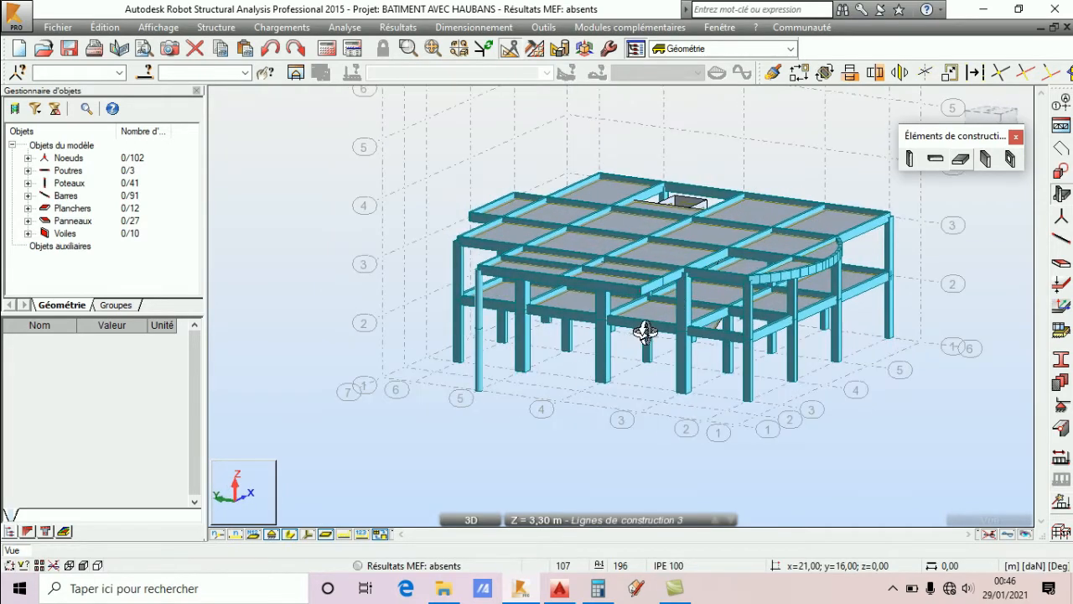
left_click_drag(644, 331, 659, 335)
right_click(621, 149)
left_click(620, 158)
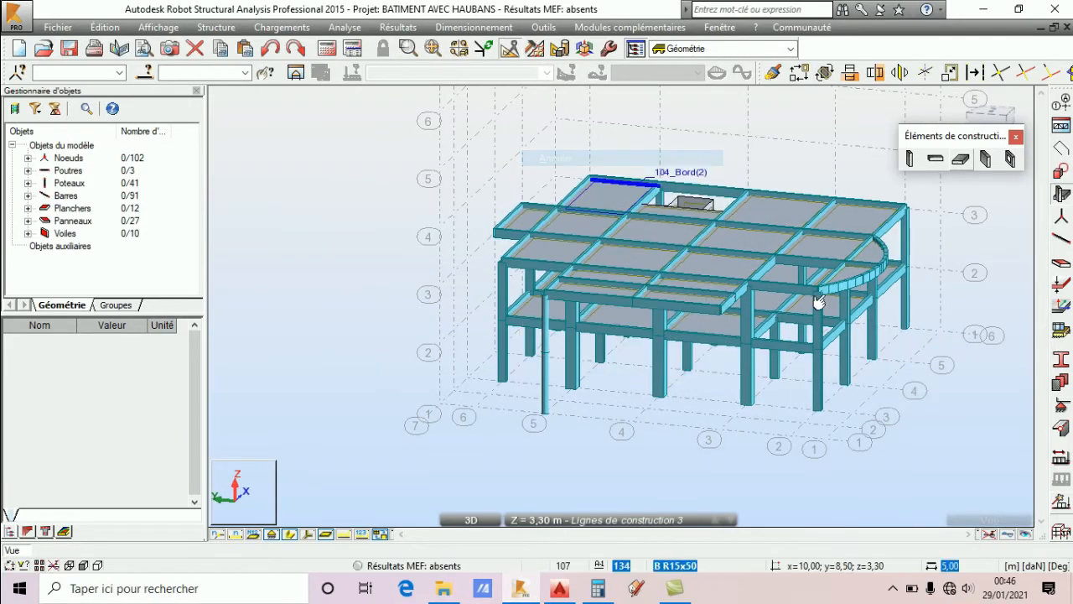
right_click(861, 252)
left_click(902, 325)
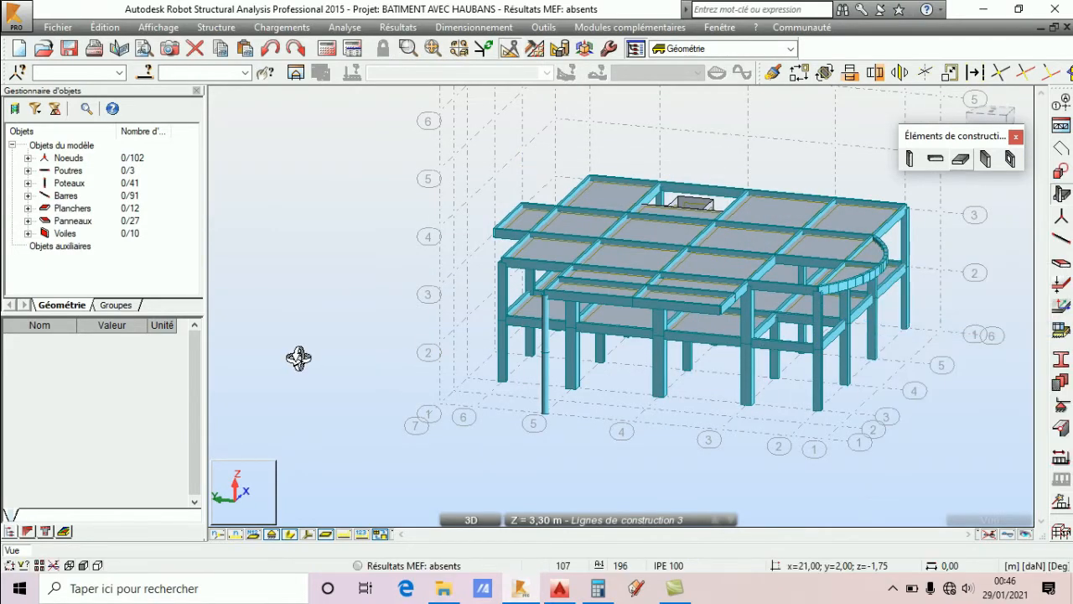
left_click_drag(299, 358, 538, 314)
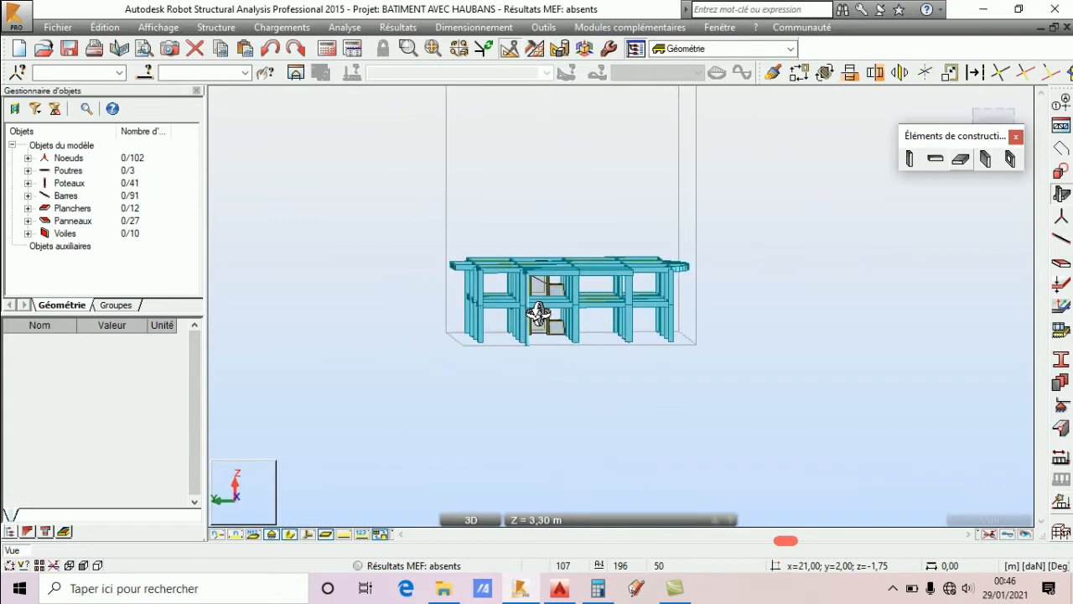
right_click(688, 228)
left_click(687, 230)
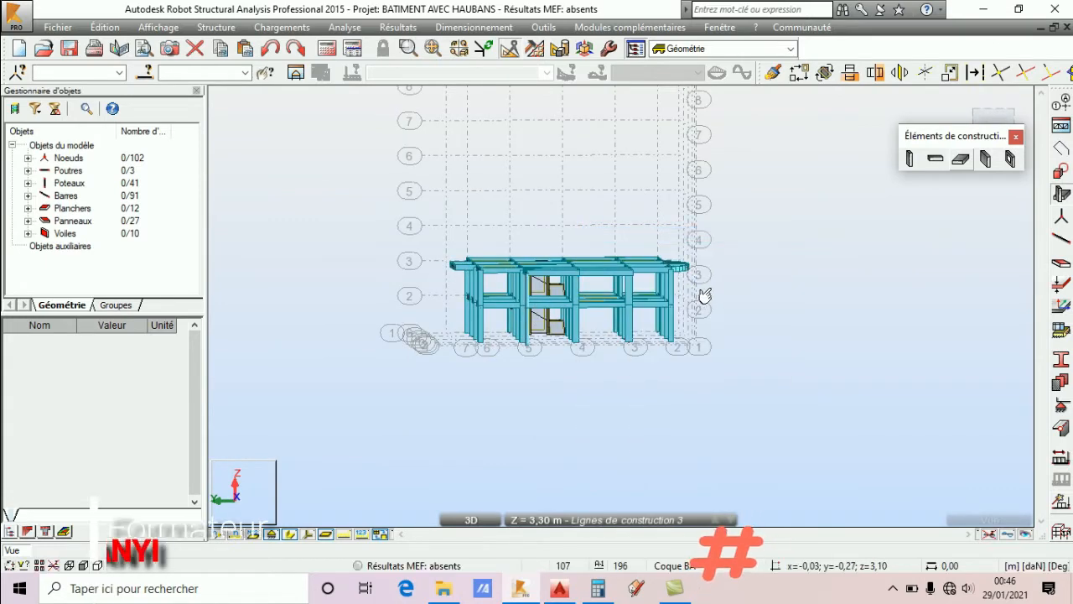
left_click_drag(712, 290, 338, 218)
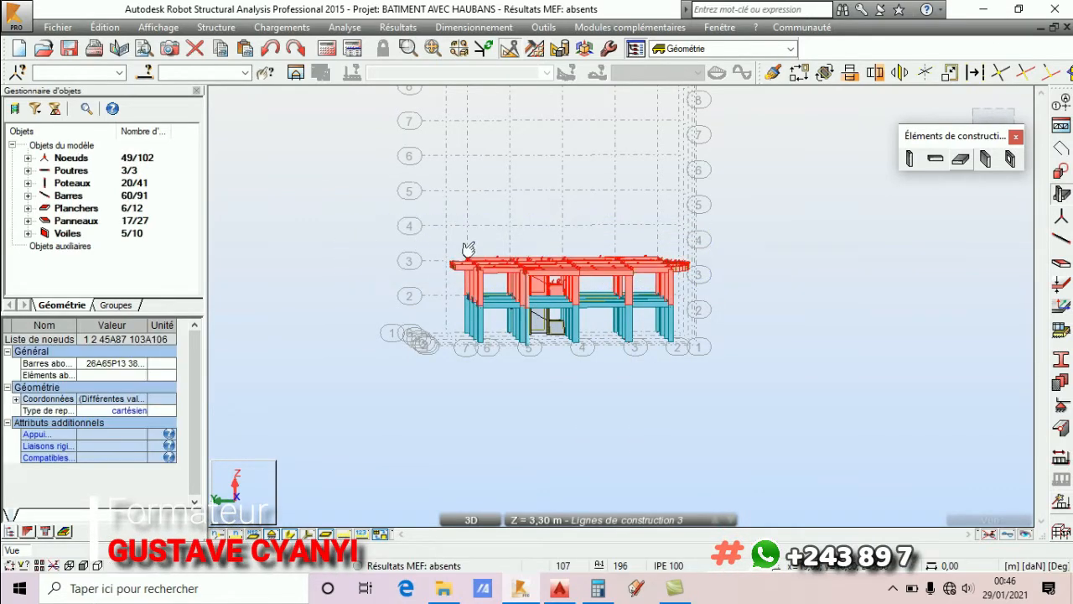
Copy the selected upper storey vertically once with the translation vector 0.00; 0.00; 3.30.
right_click(654, 212)
left_click(695, 278)
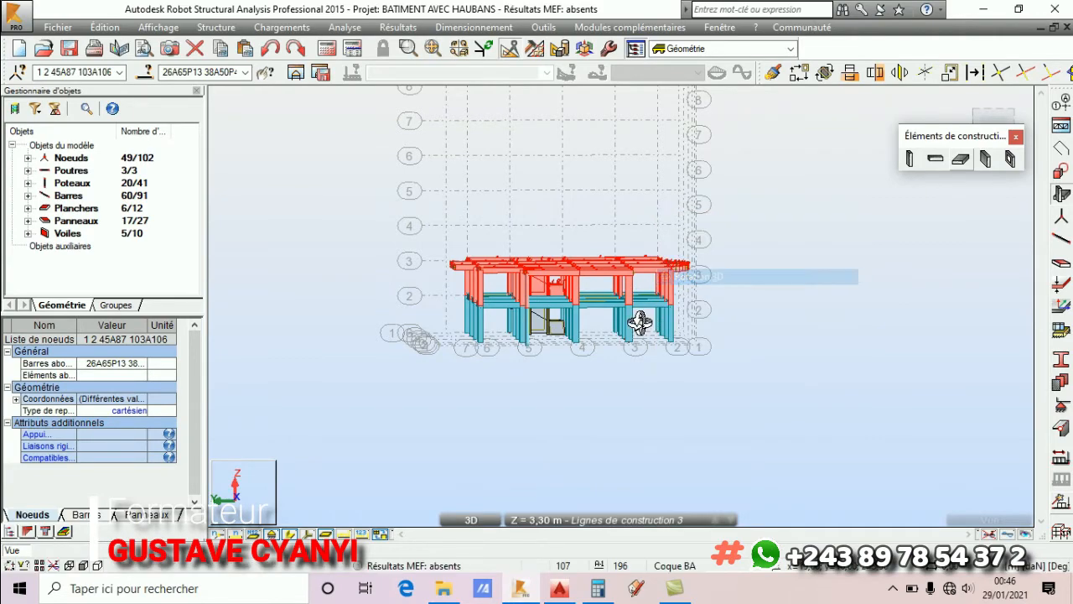
left_click_drag(635, 318, 545, 350)
scroll(698, 289, "up", 5)
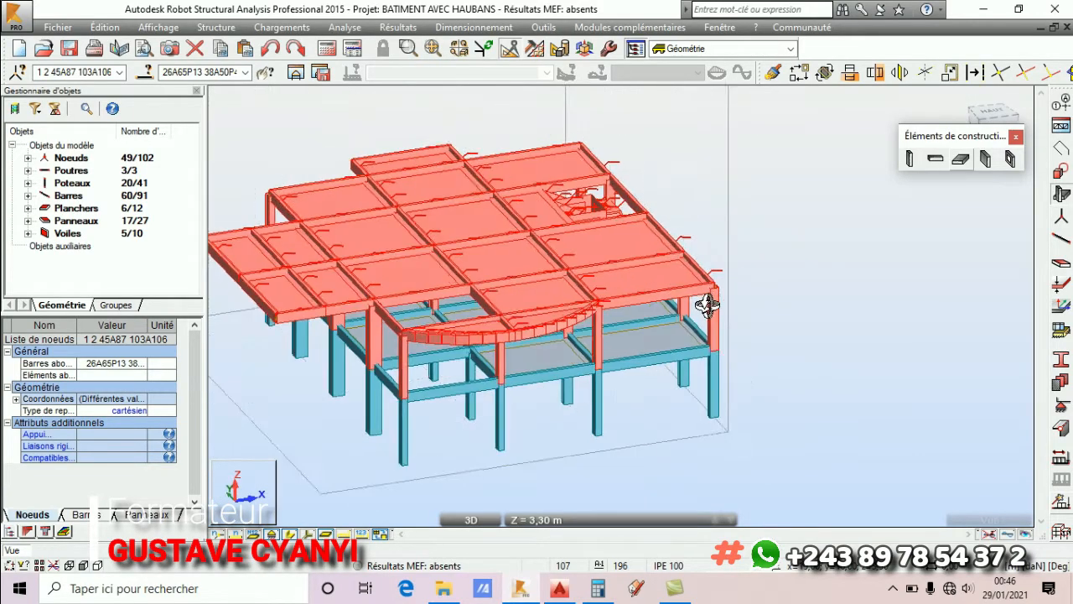
left_click_drag(707, 307, 731, 299)
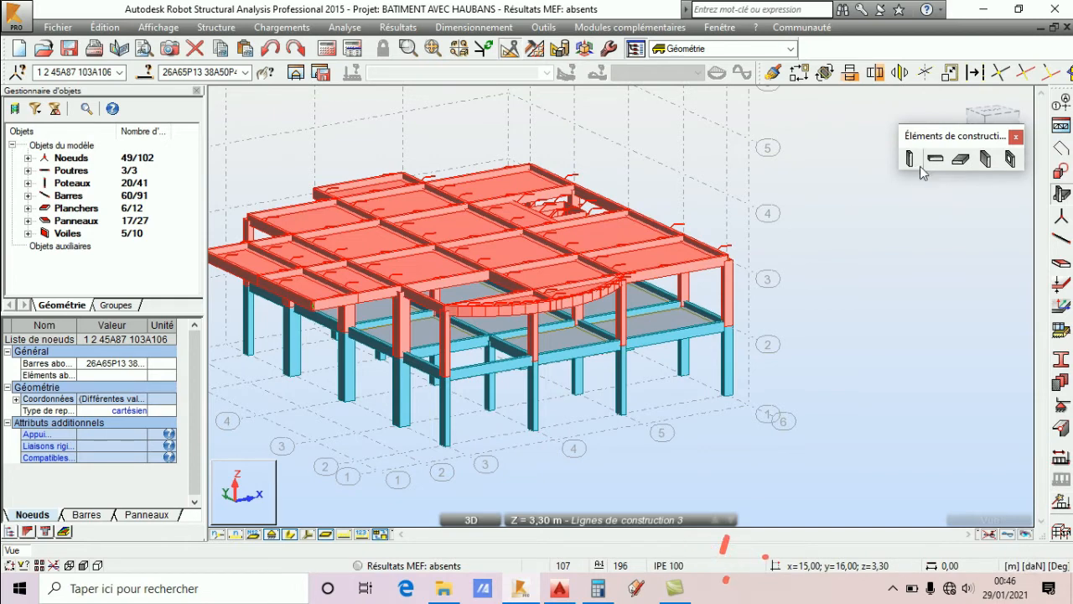
left_click(847, 74)
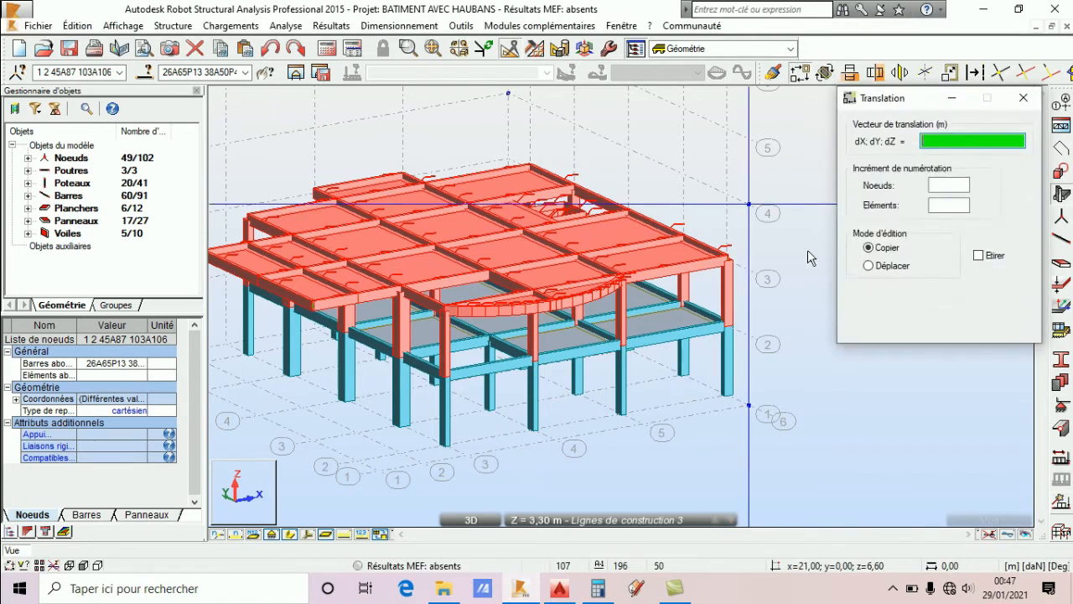
left_click(726, 329)
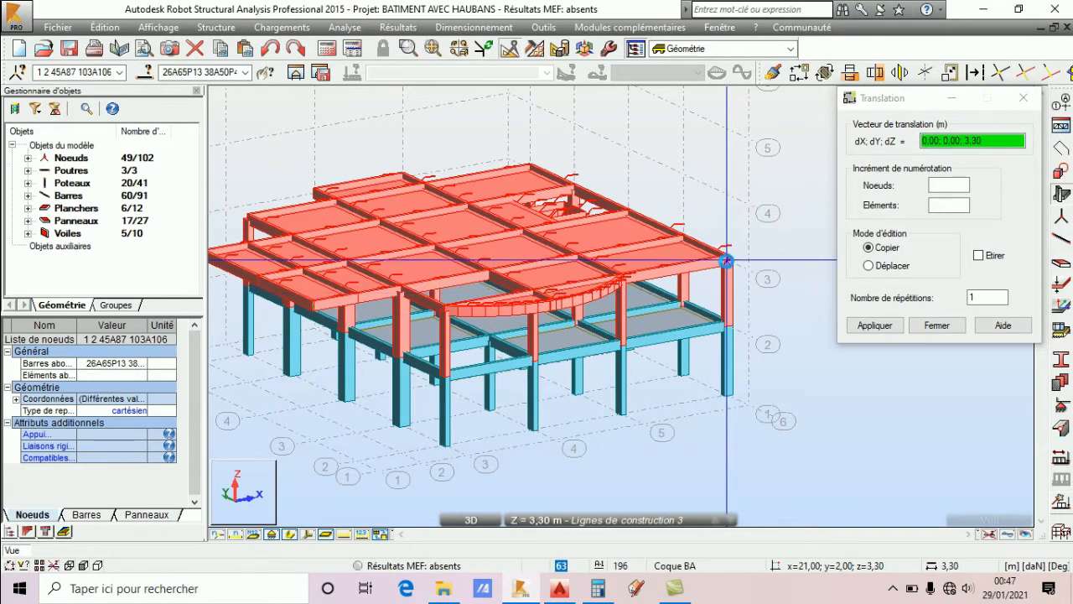
left_click(875, 325)
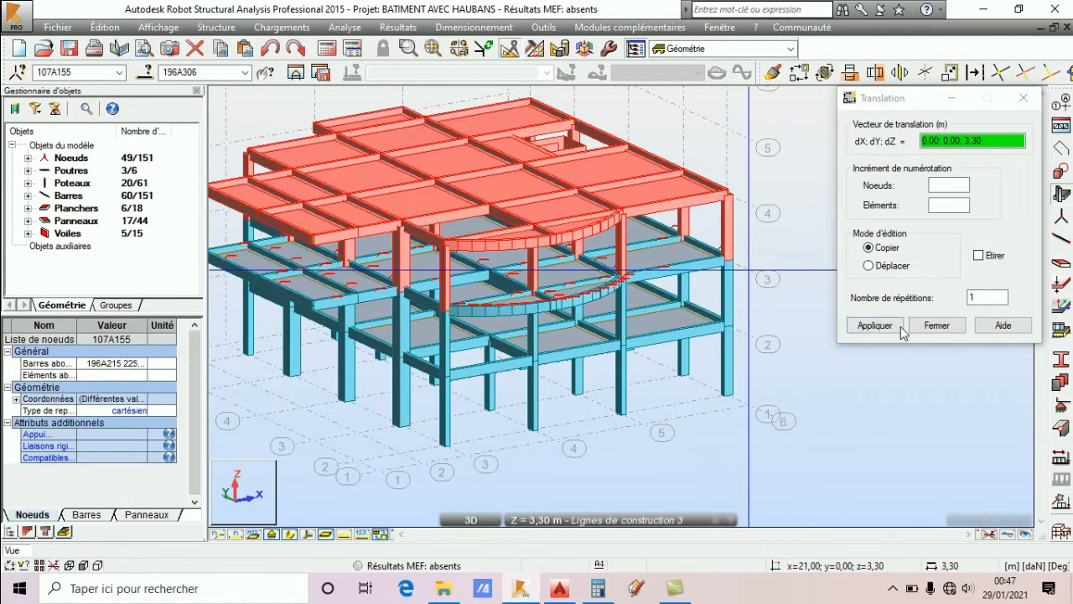
left_click(929, 328)
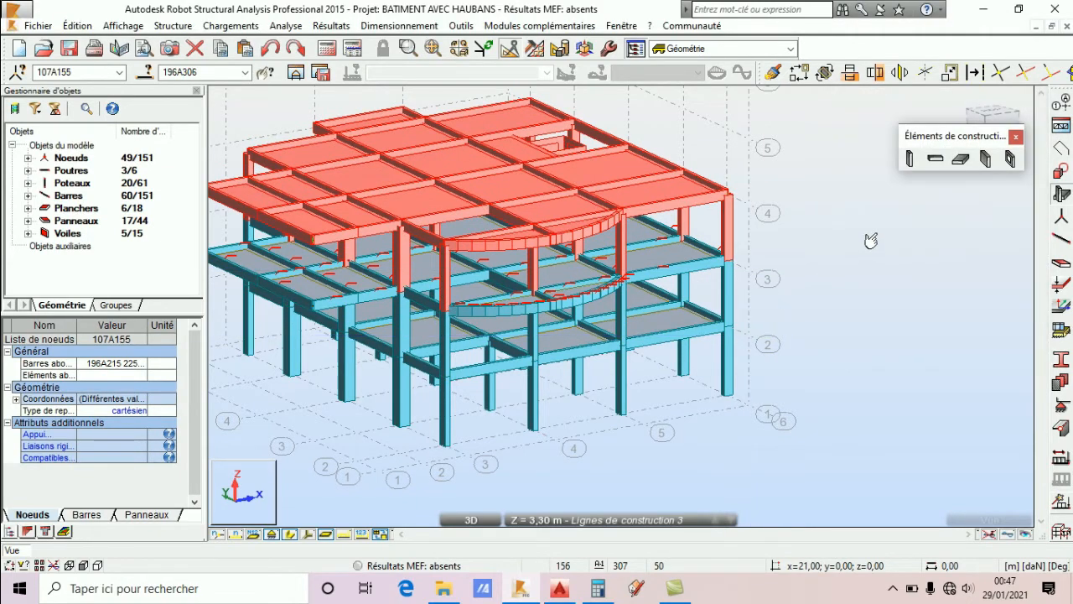
Delete the side canopy bay duplicated on the upper storey, including its column, beams and slab panels.
right_click(866, 239)
left_click(854, 273)
left_click_drag(851, 268, 587, 302)
right_click(439, 141)
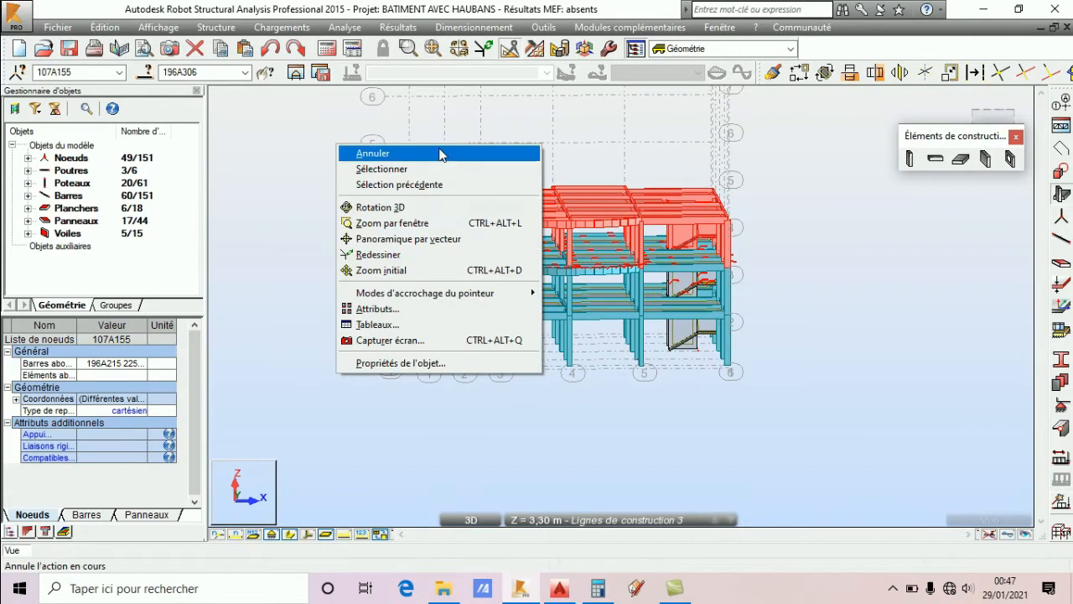
left_click(443, 154)
left_click_drag(373, 189, 367, 186)
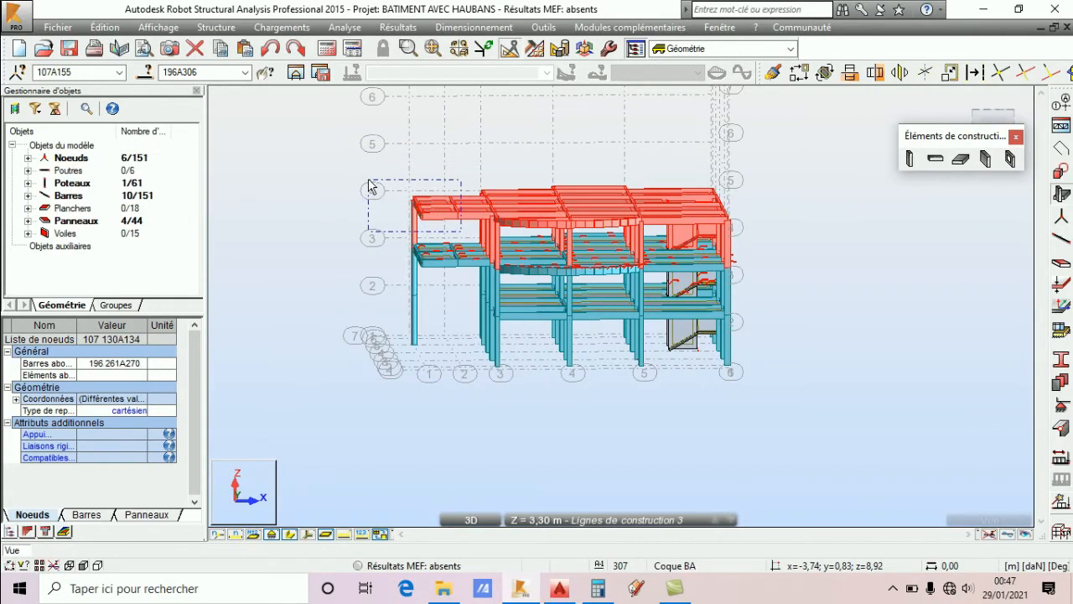
left_click(199, 49)
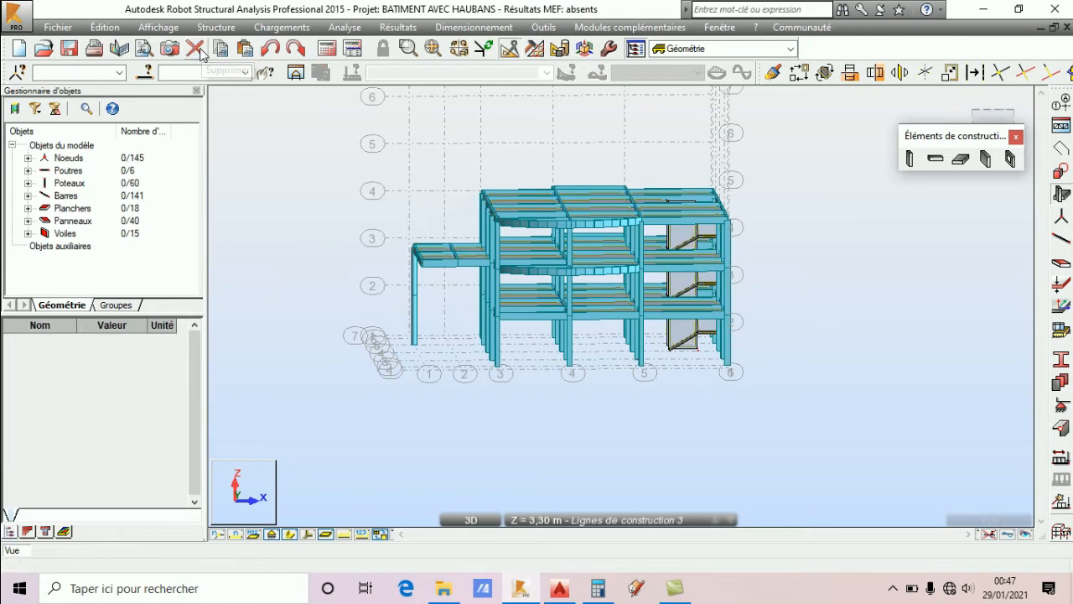
Switch to AutoCAD and examine the storeys and stay cables on the building elevation.
left_click(573, 590)
scroll(552, 316, "down", 5)
scroll(419, 474, "up", 6)
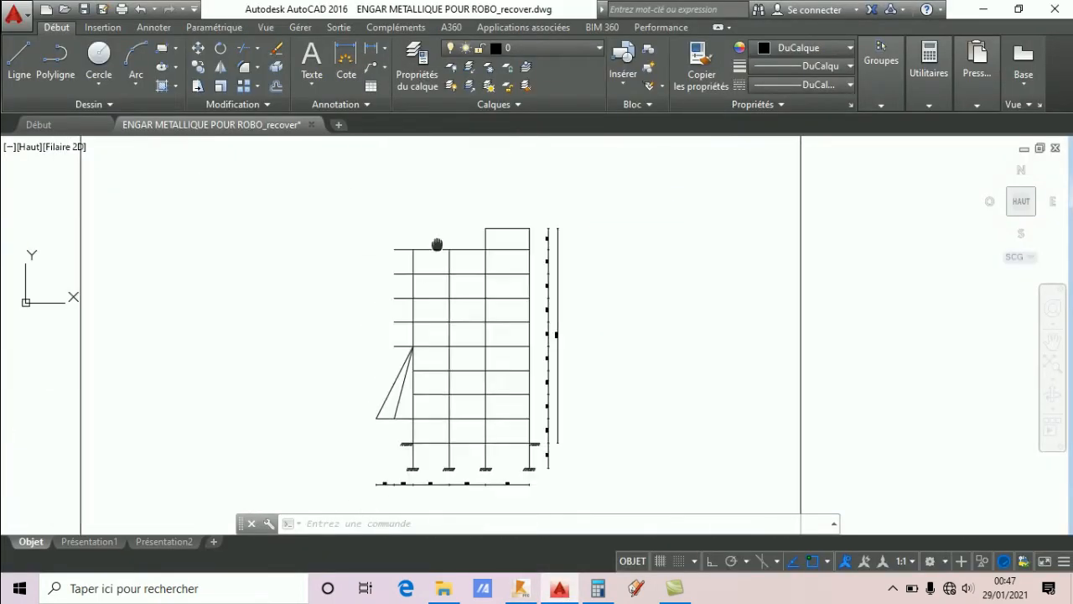
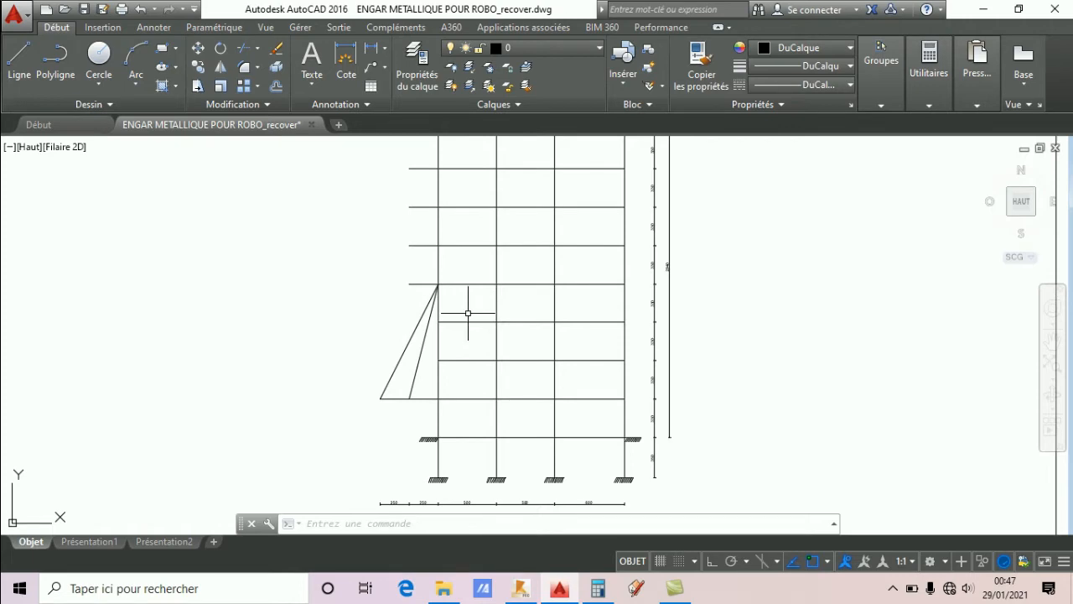
Switch back to Robot Structural Analysis and select the upper storey from a side view, adding its inclined stair slab to the selection.
left_click(519, 589)
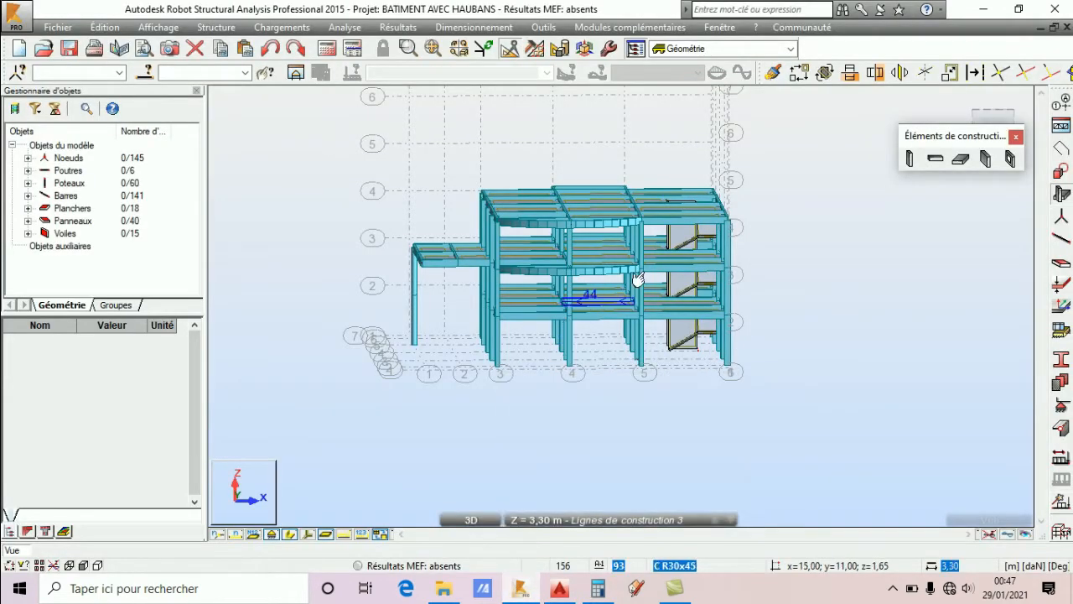
right_click(809, 230)
left_click(788, 296)
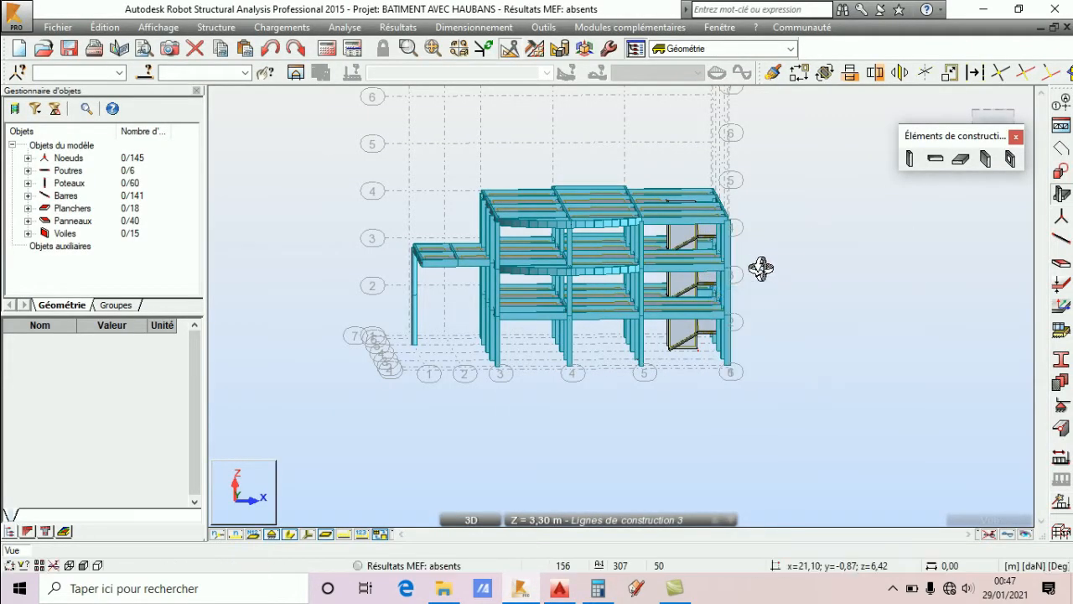
left_click_drag(761, 268, 754, 254)
right_click(841, 177)
left_click(836, 197)
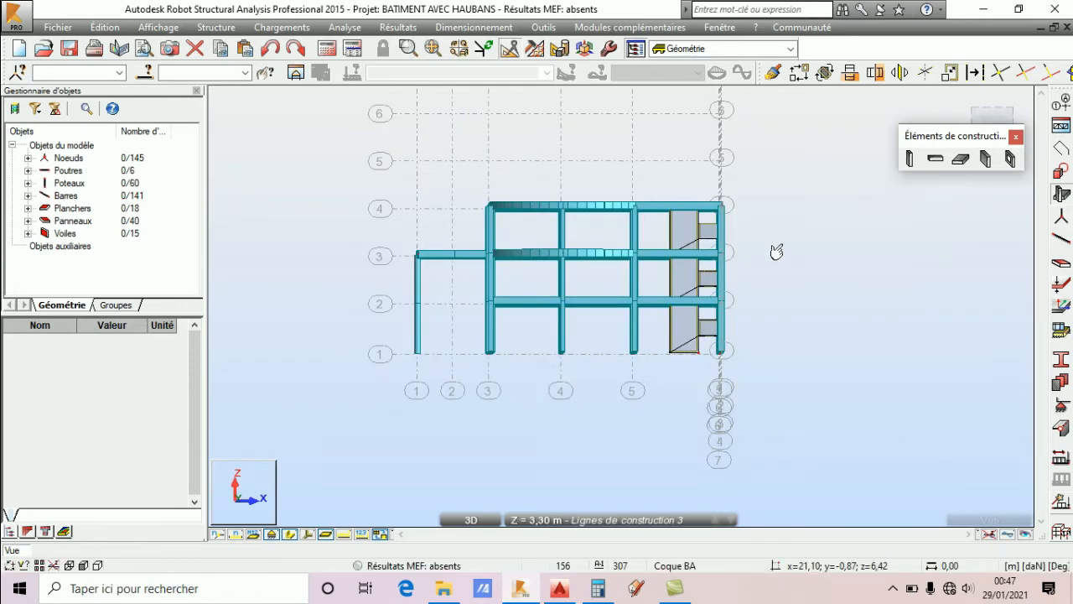
left_click_drag(426, 159, 428, 158)
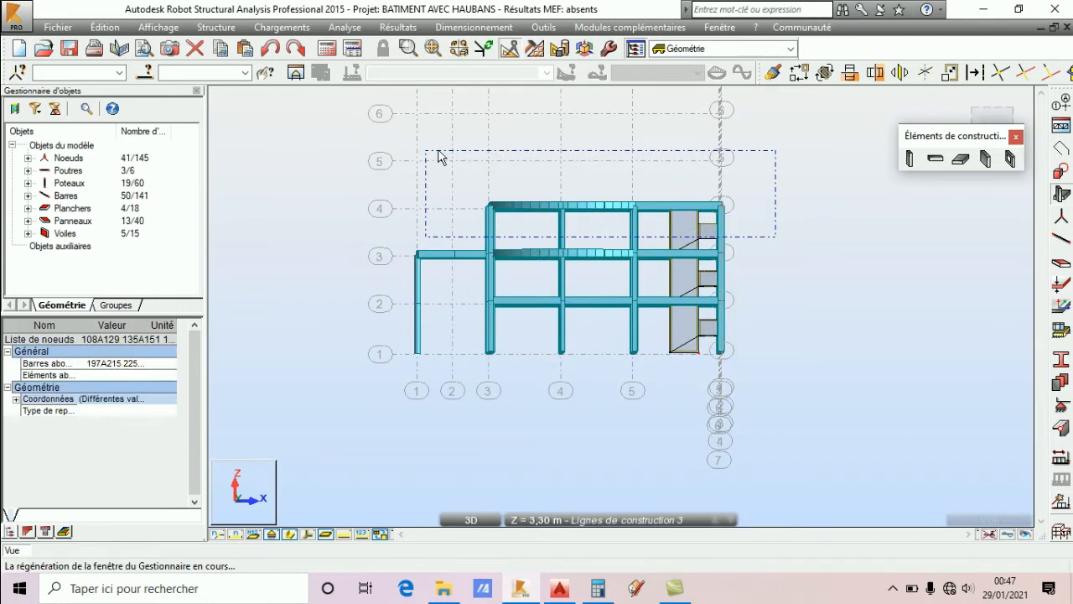
scroll(695, 252, "up", 5)
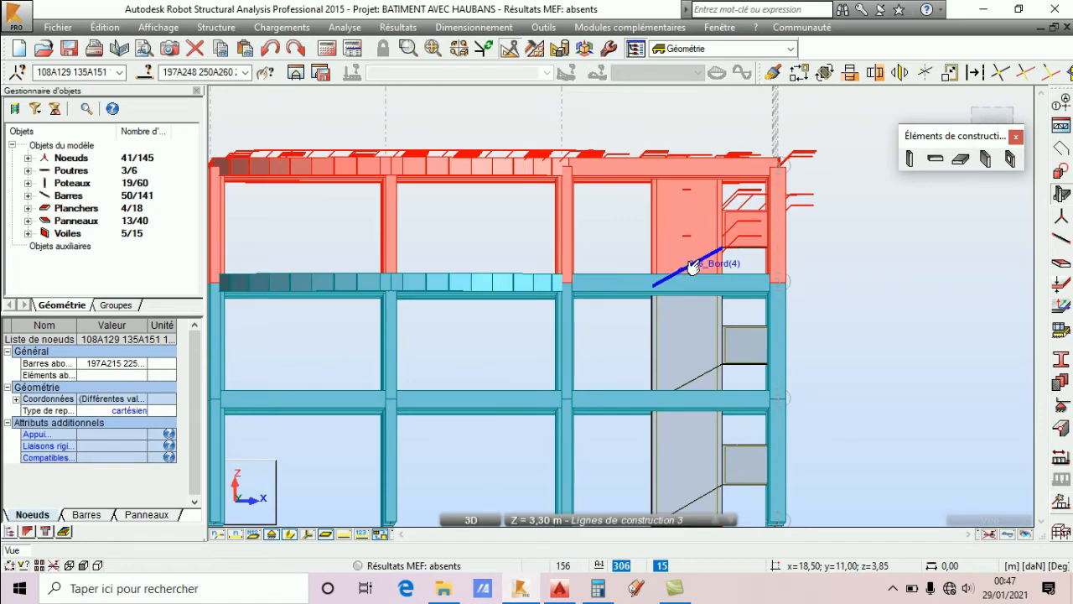
left_click(690, 266, "ctrl")
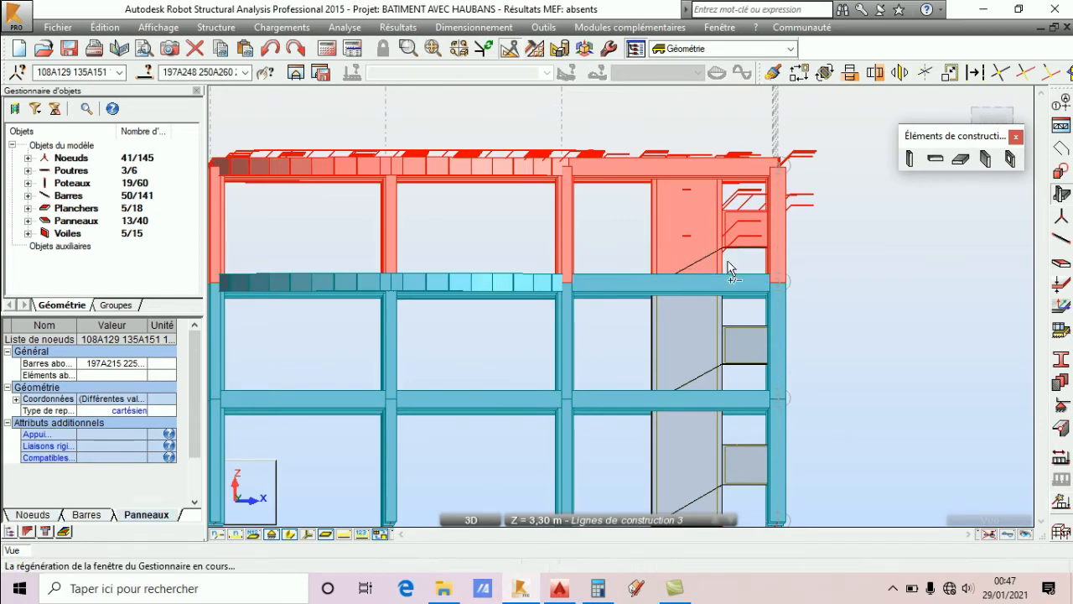
Copy the selected upper storey upward twice in succession with the translation vector 0.00; 0.00; 3.30, one repetition each time.
right_click(844, 220)
left_click(826, 285)
left_click_drag(826, 285, 741, 307)
scroll(634, 367, "down", 2)
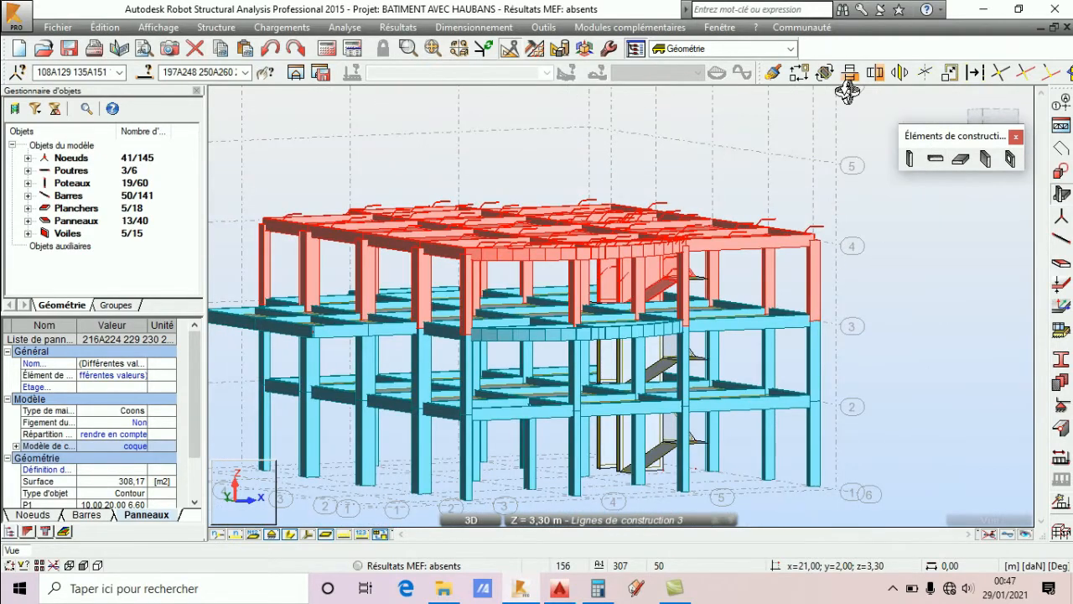
left_click(801, 74)
middle_click_drag(728, 320, 558, 335)
left_click(643, 339)
left_click(643, 252)
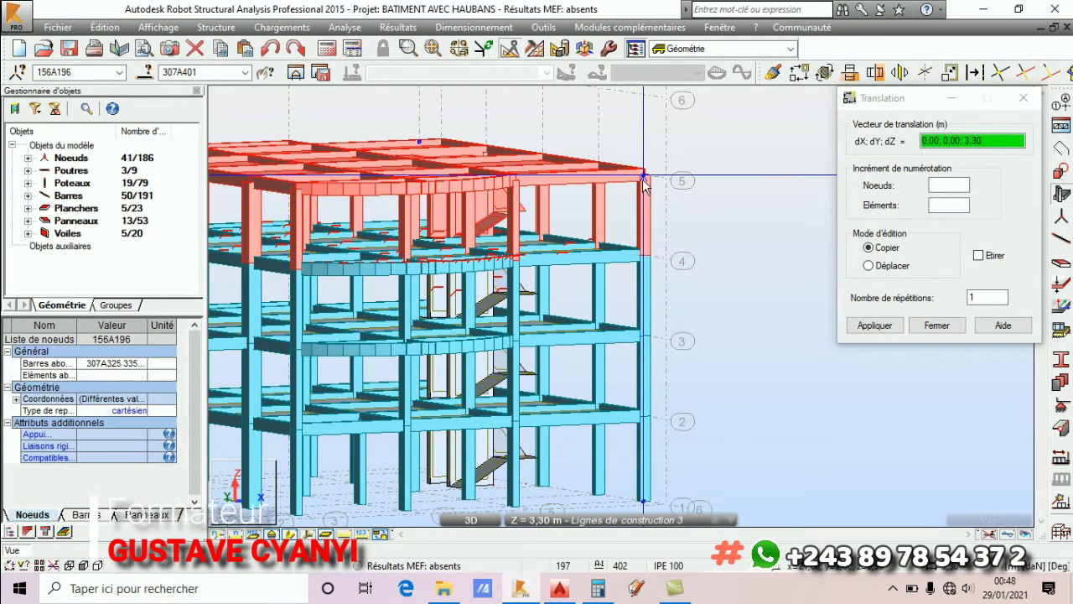
left_click(874, 324)
left_click(936, 325)
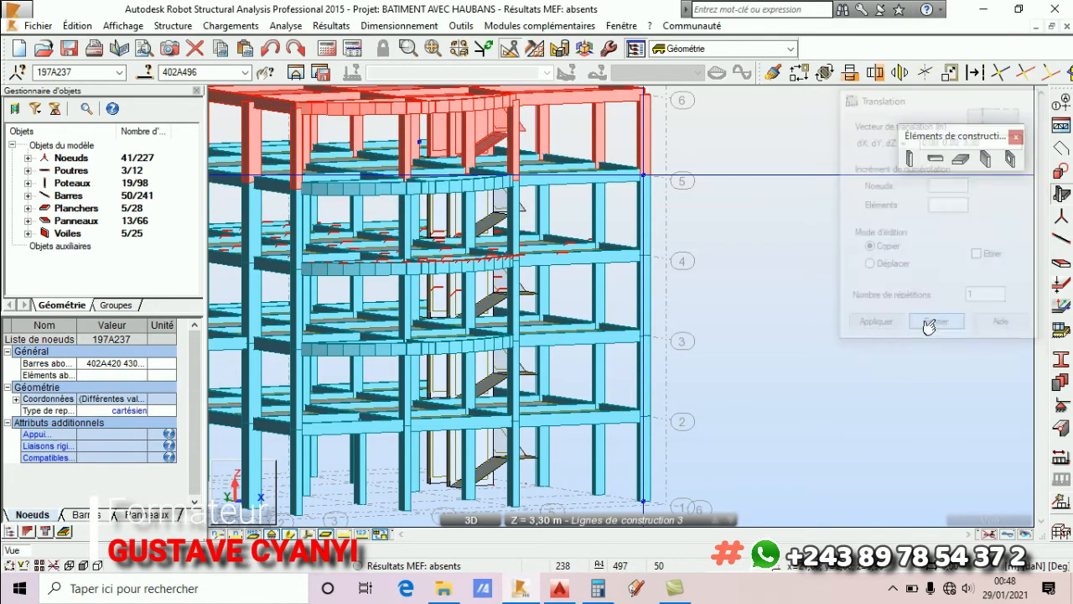
Inspect the heightened building in 3D, check it against the elevation in AutoCAD, and return to Robot Structural Analysis.
scroll(897, 280, "down", 5)
right_click(797, 273)
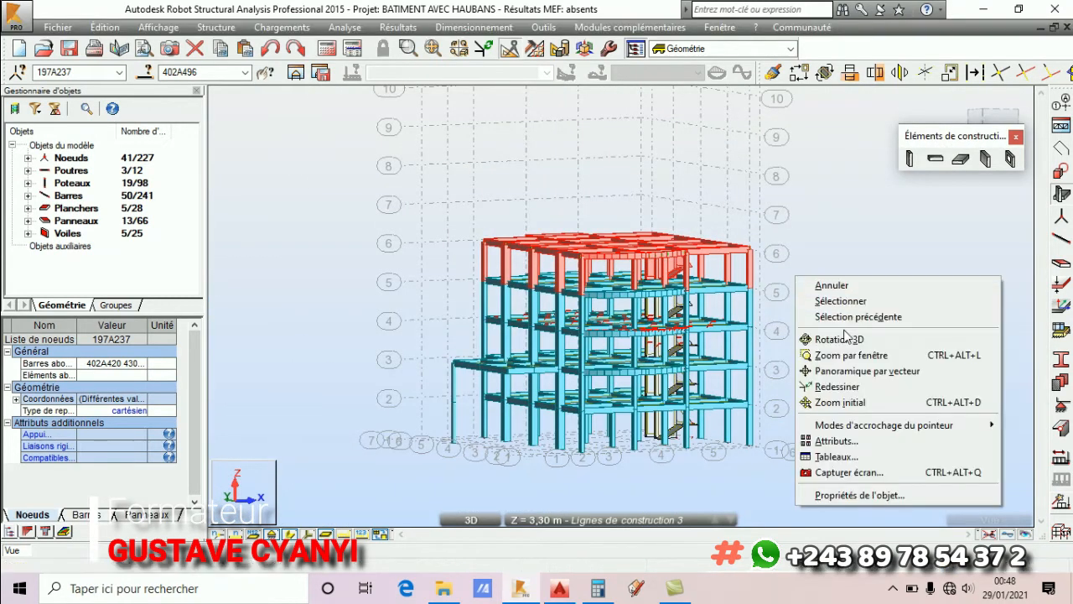
left_click(817, 337)
left_click_drag(750, 355, 589, 342)
scroll(589, 342, "up", 5)
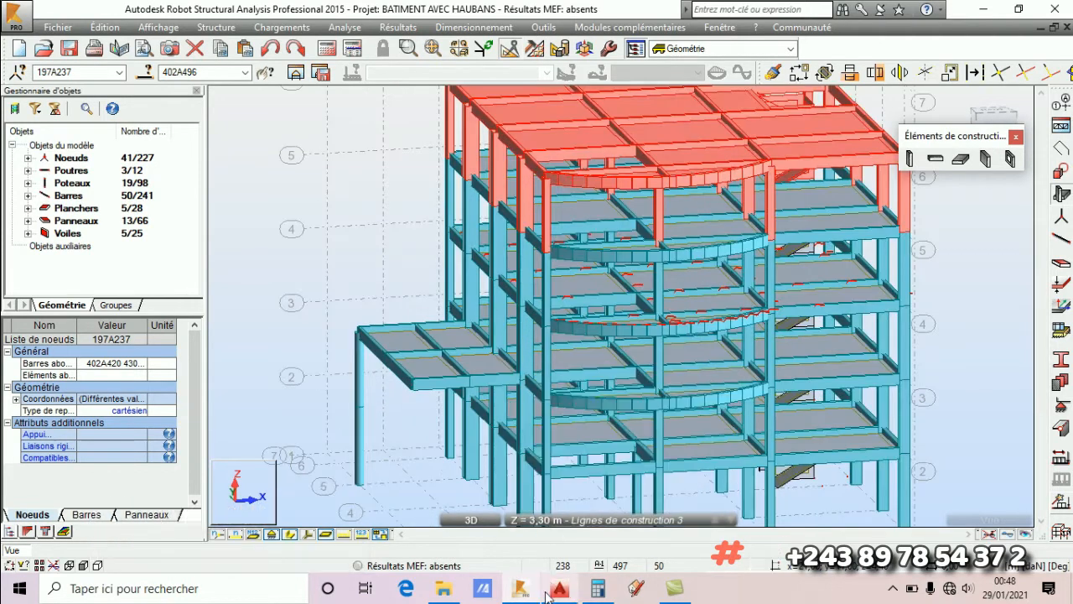
key("alt+Tab")
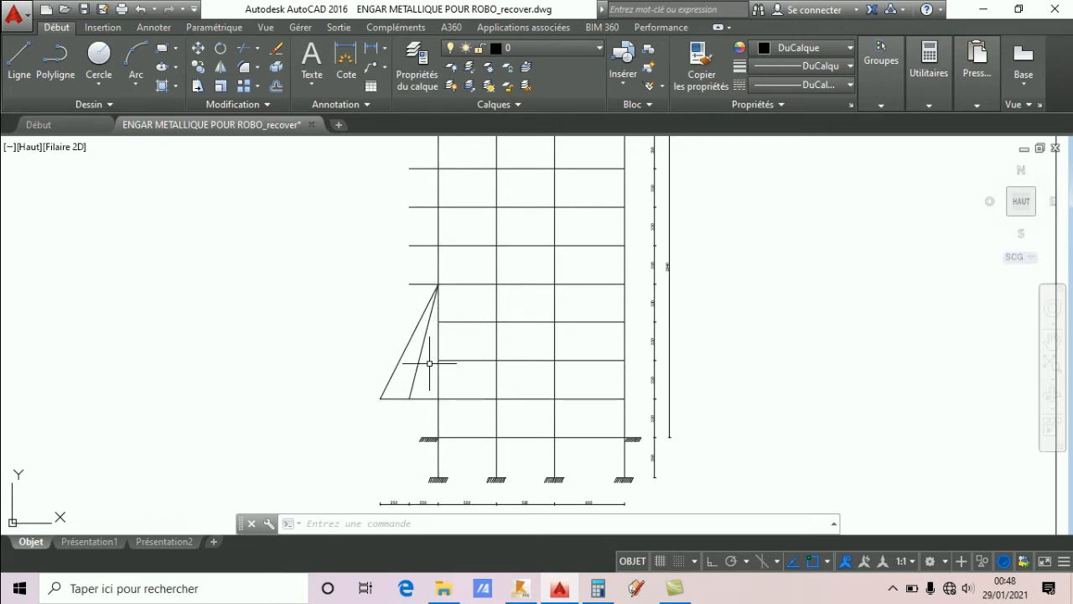
left_click(521, 590)
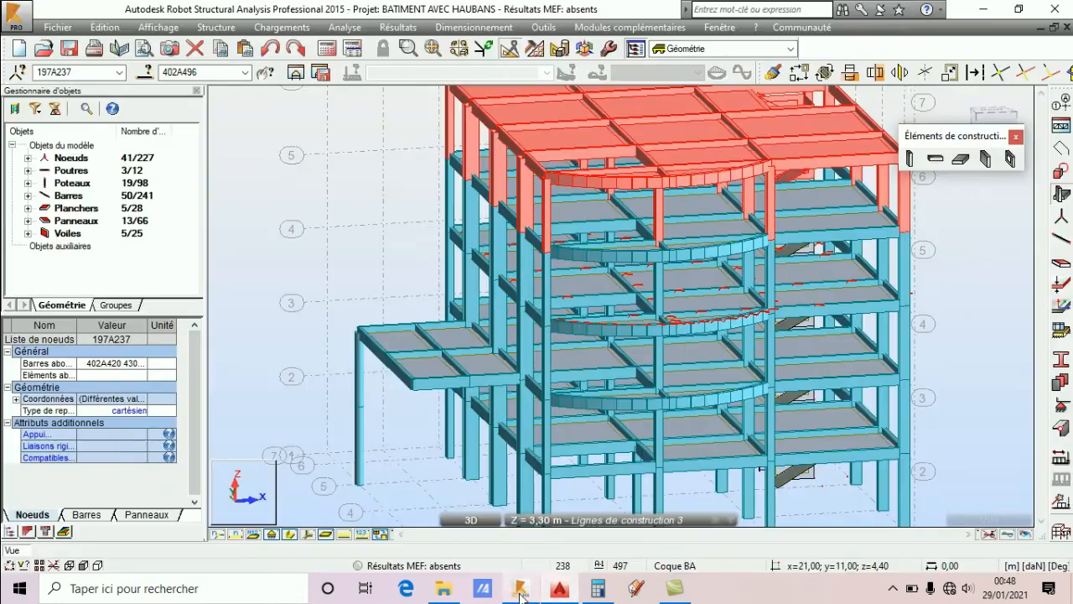
right_click(318, 141)
left_click(314, 149)
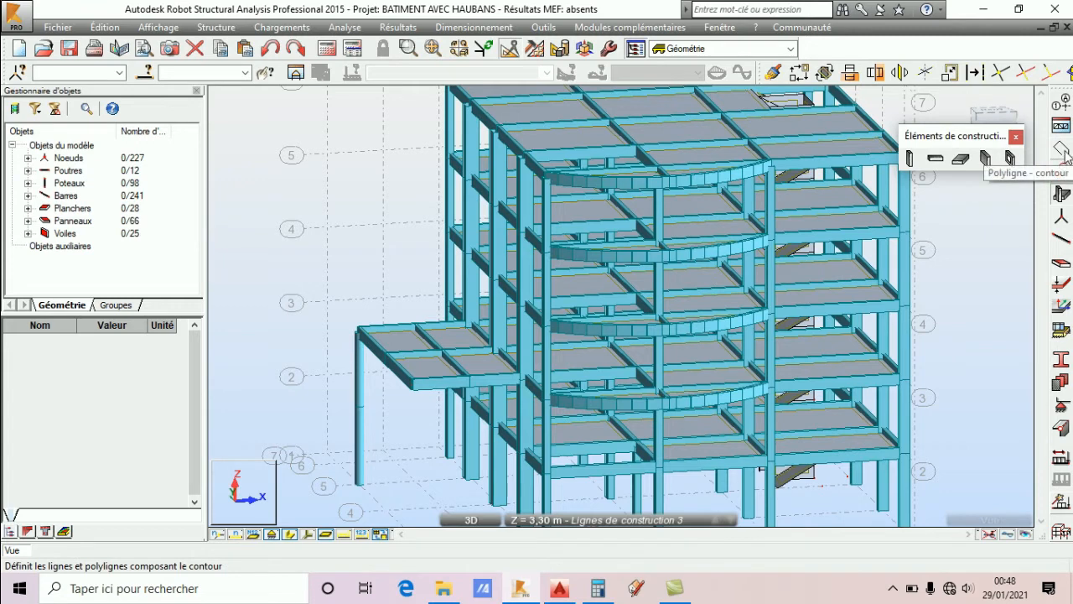
left_click(1063, 238)
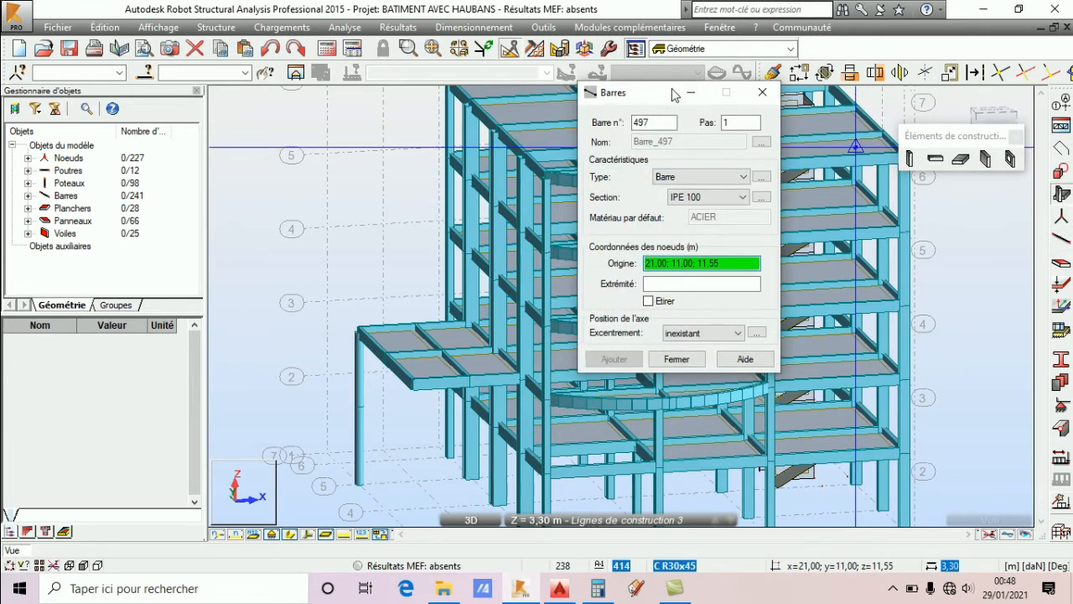
left_click_drag(673, 89, 953, 93)
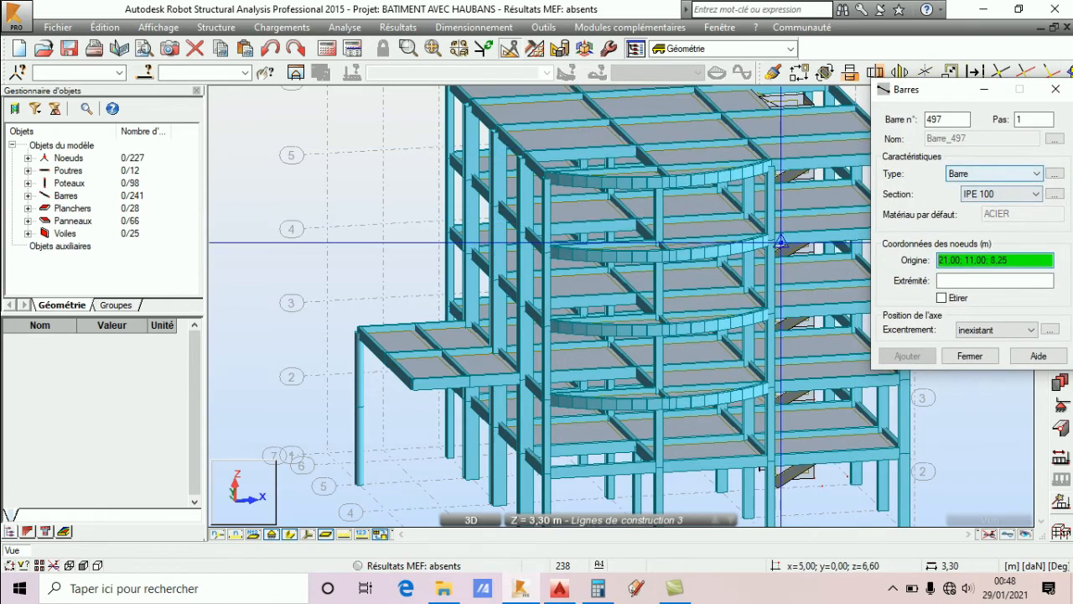
scroll(465, 352, "up", 5)
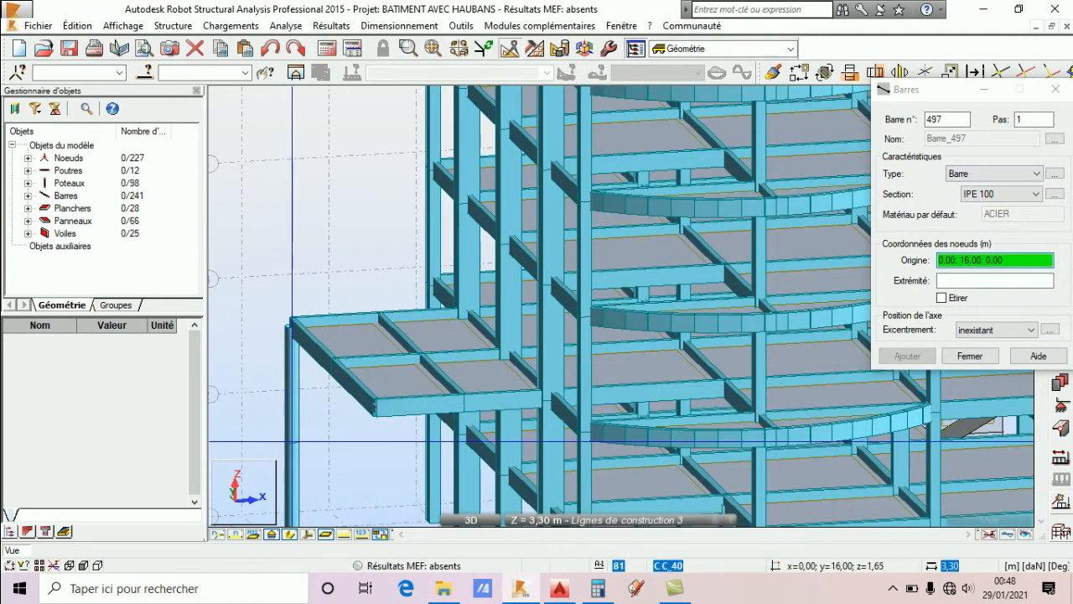
left_click(241, 277)
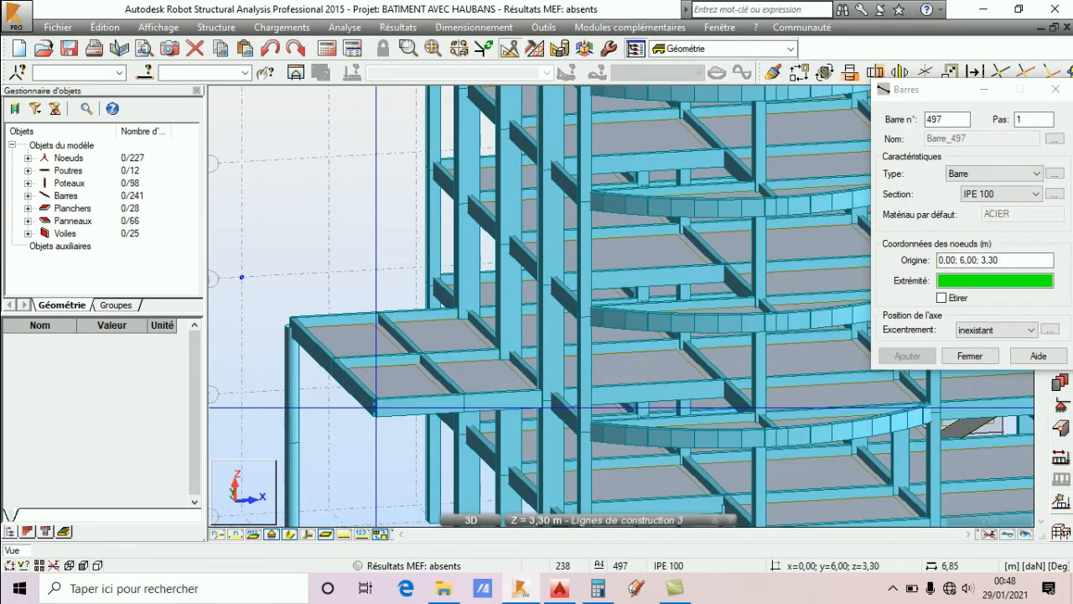
scroll(281, 319, "down", 2)
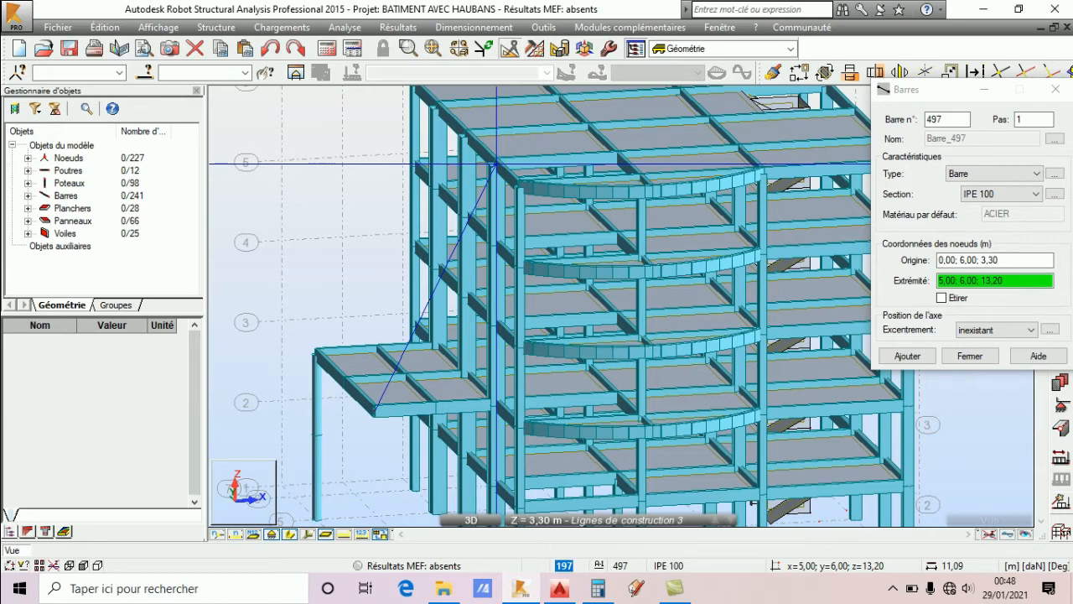
left_click(969, 355)
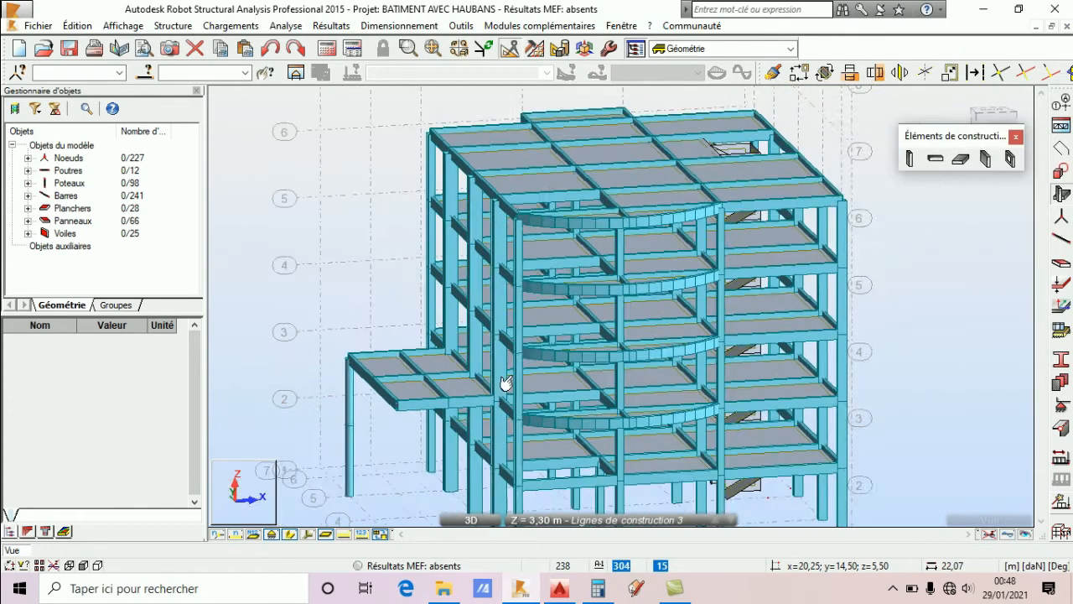
Select the entire top storey, including its columns, beams, slabs, walls and stairs, from a side view.
right_click(988, 224)
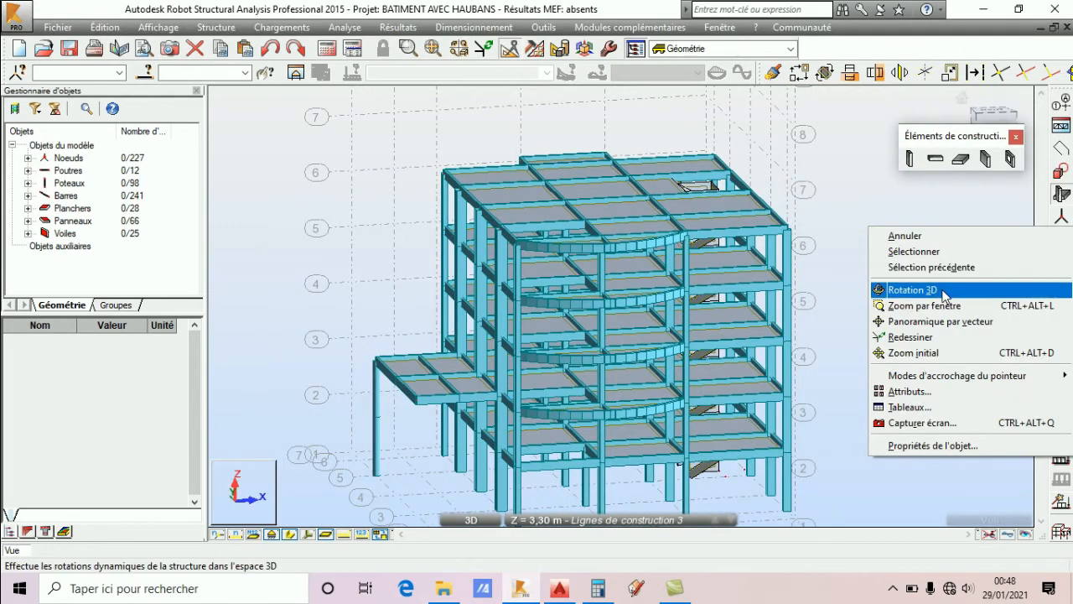
left_click(939, 288)
left_click_drag(642, 314, 623, 308)
right_click(764, 194)
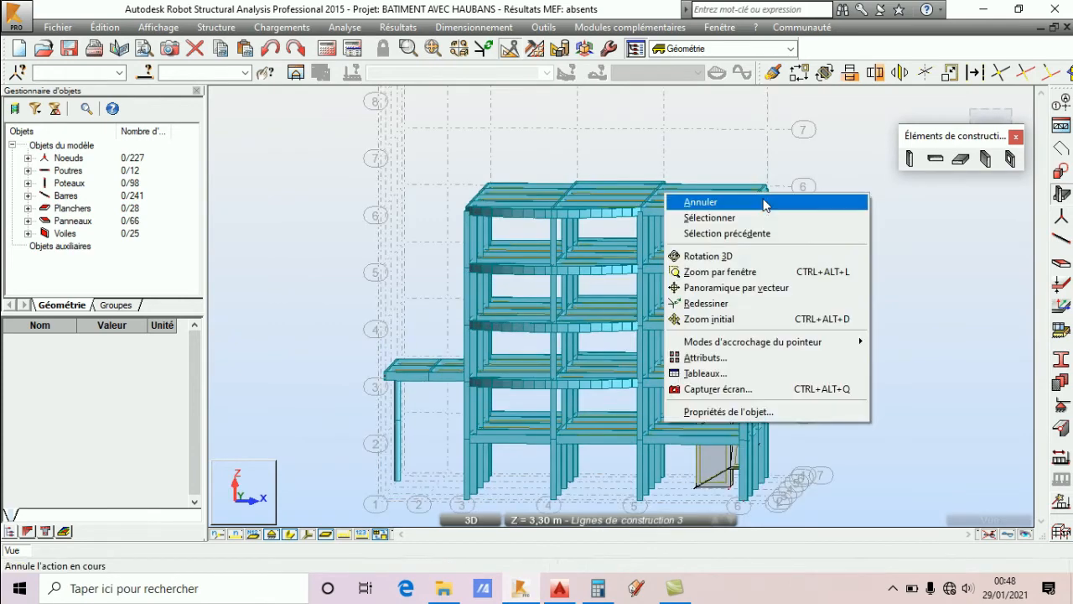
left_click(766, 204)
right_click(977, 224)
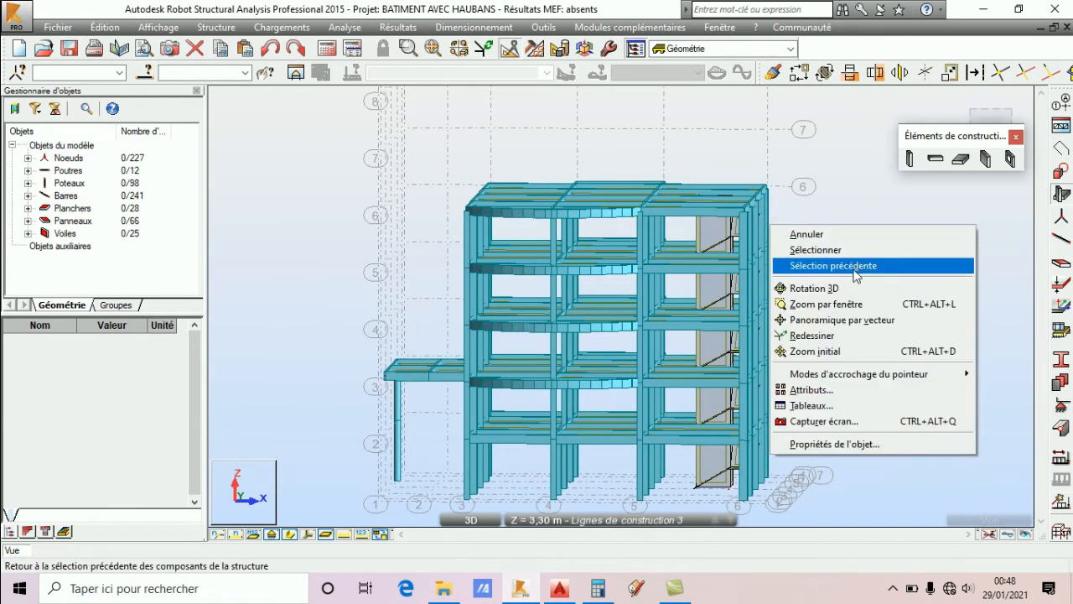
left_click(802, 290)
left_click_drag(801, 297, 785, 296)
right_click(810, 237)
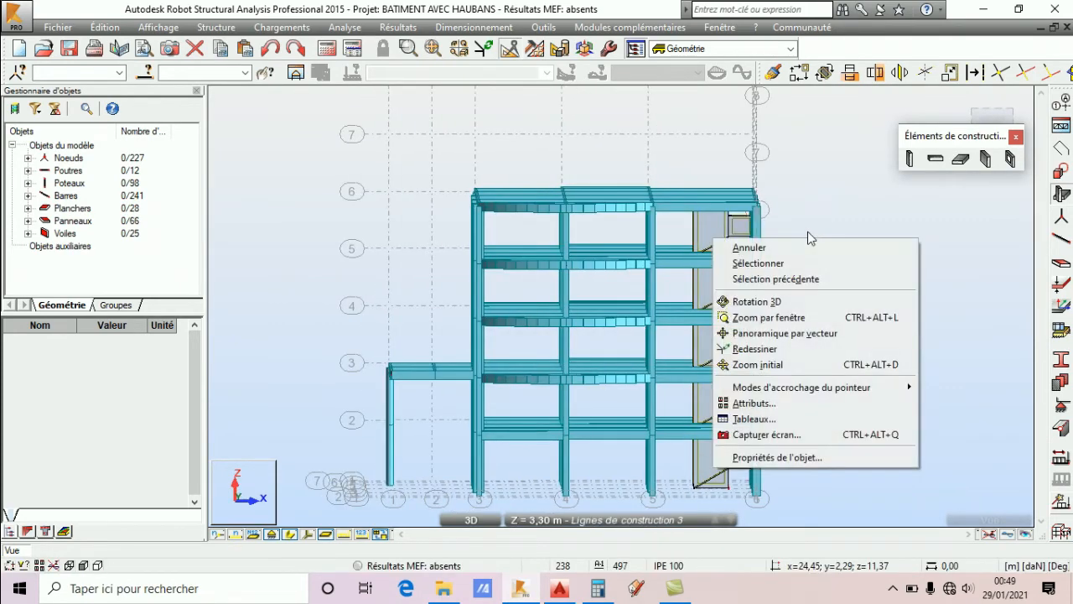
left_click(802, 244)
left_click_drag(576, 206, 362, 150)
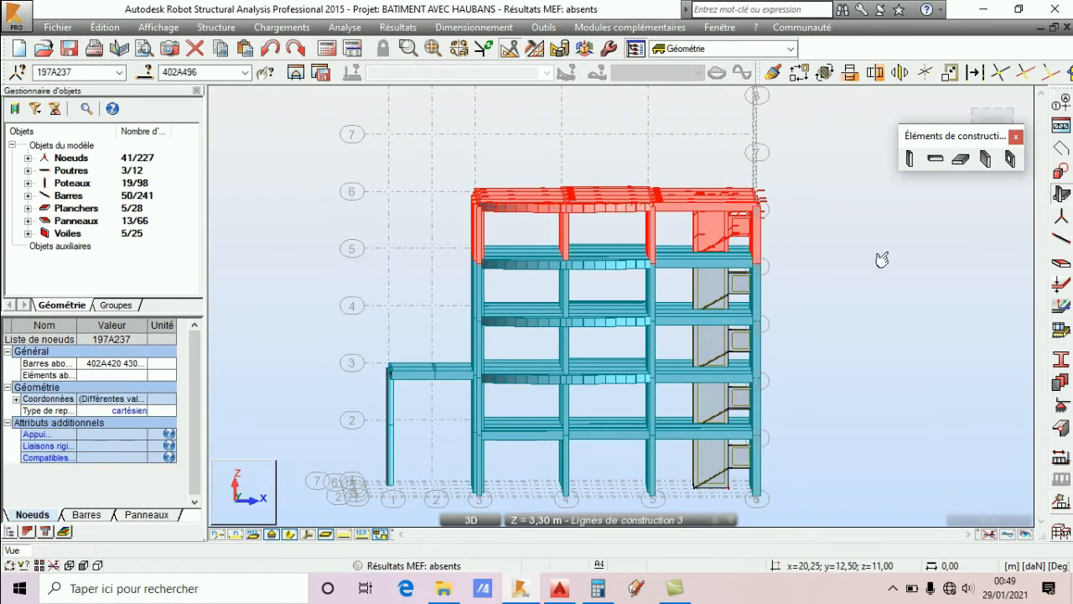
Copy the selected top storey upward once more with the translation vector 0.00; 0.00; 3.30 and one repetition.
scroll(759, 189, "up", 3)
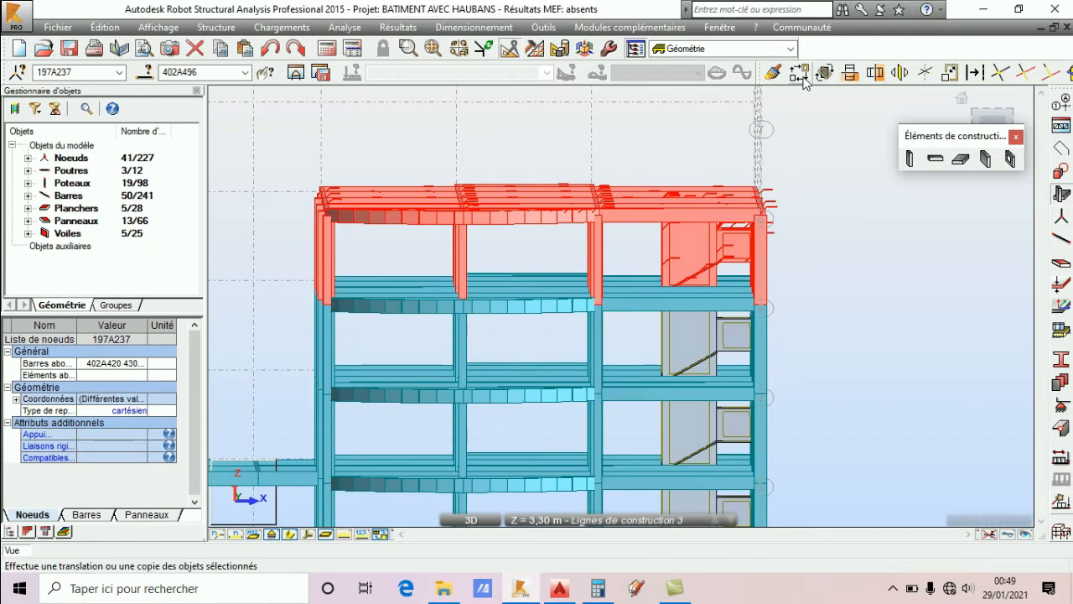
left_click(825, 73)
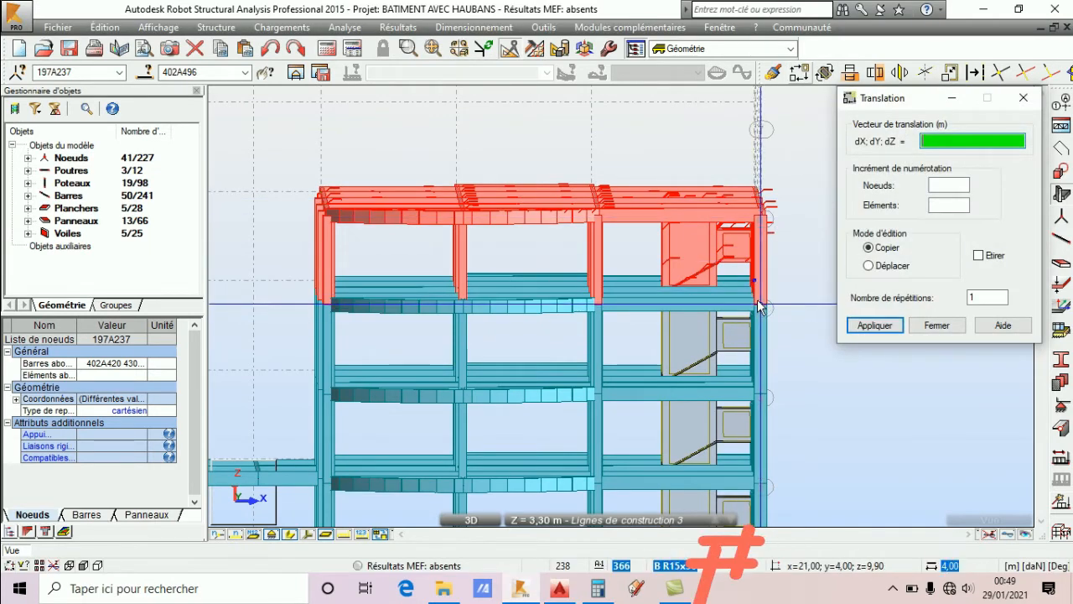
scroll(755, 303, "up", 3)
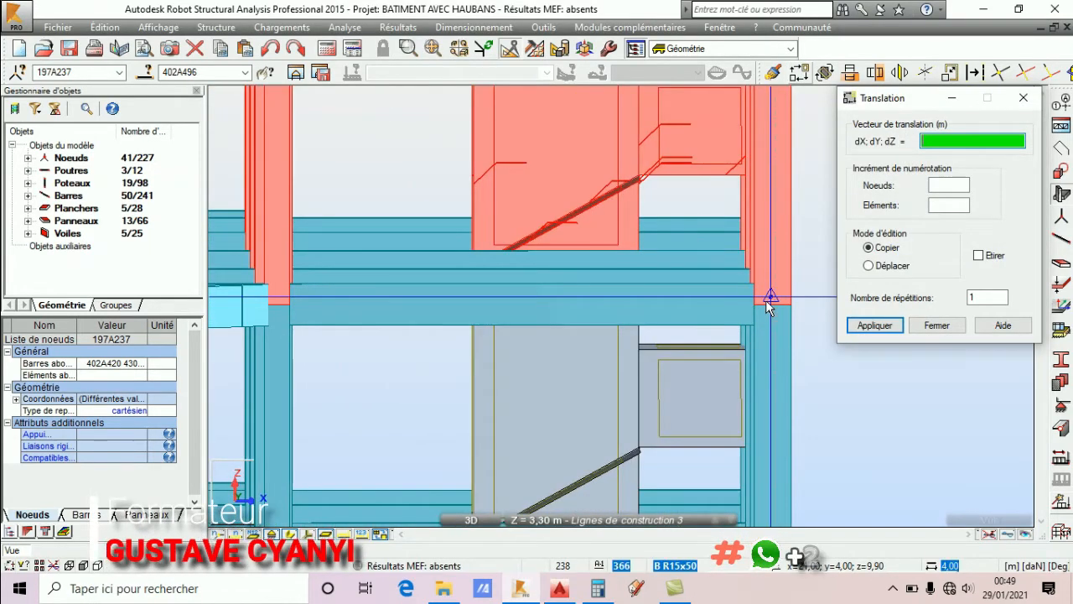
left_click(756, 305)
scroll(760, 306, "down", 3)
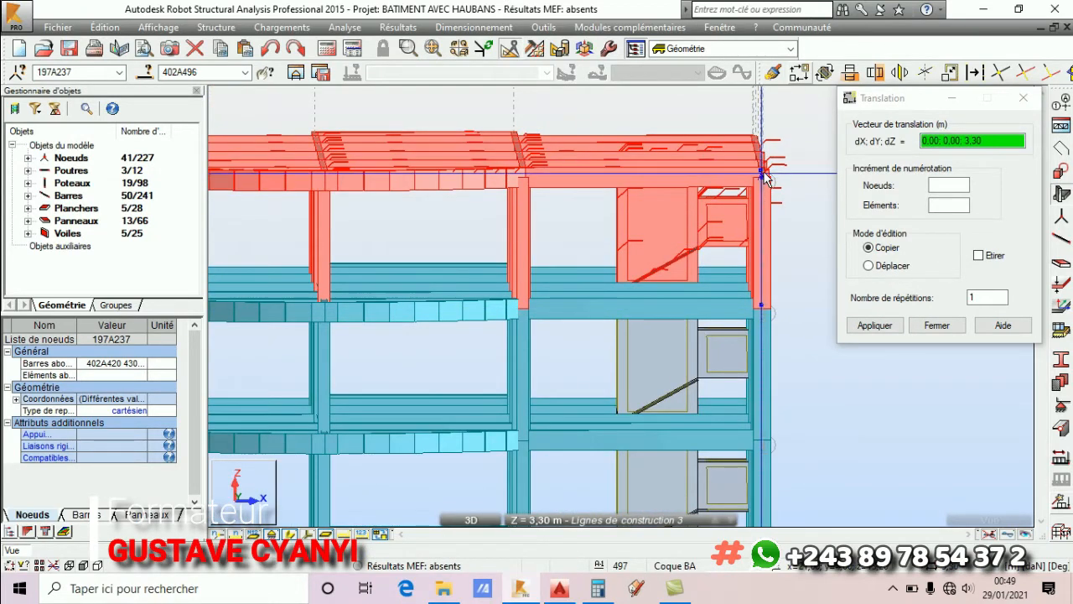
right_click(669, 213)
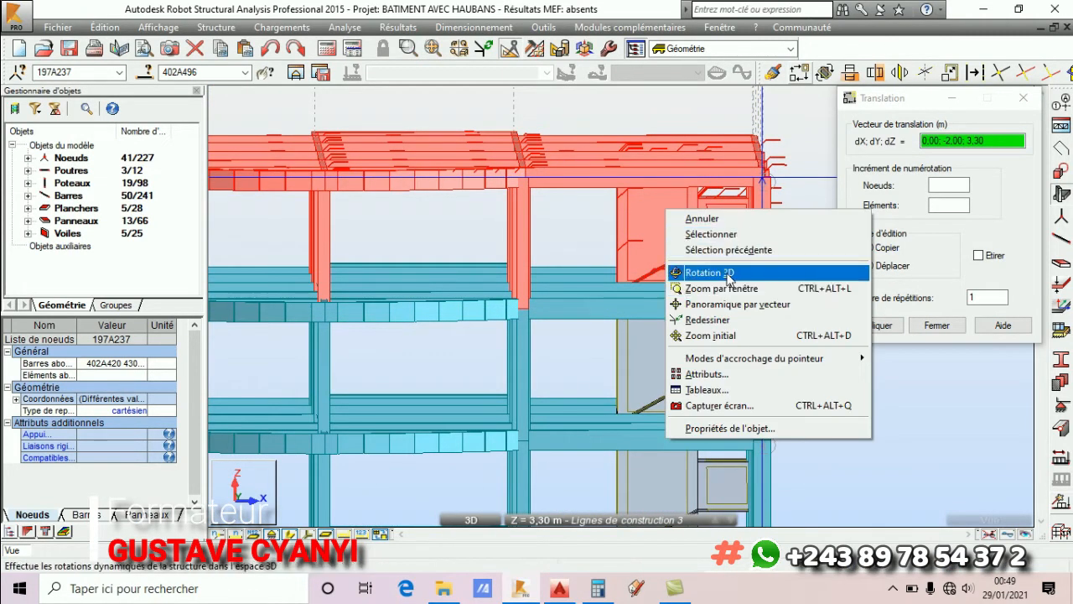
left_click(709, 271)
left_click_drag(709, 272, 717, 244)
right_click(767, 183)
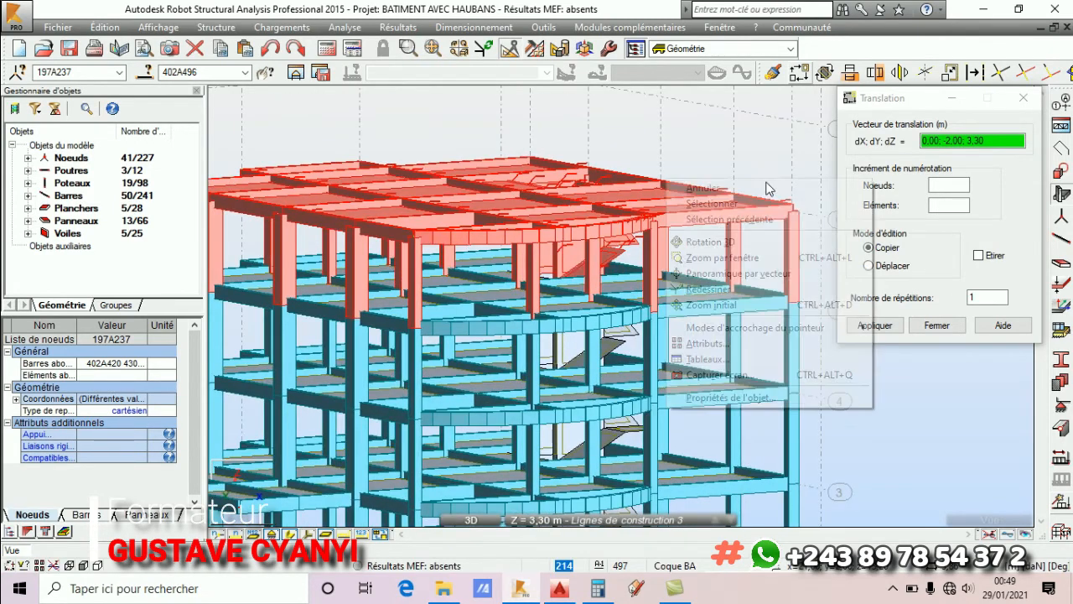
left_click(767, 187)
scroll(570, 306, "down", 1)
scroll(690, 297, "up", 2)
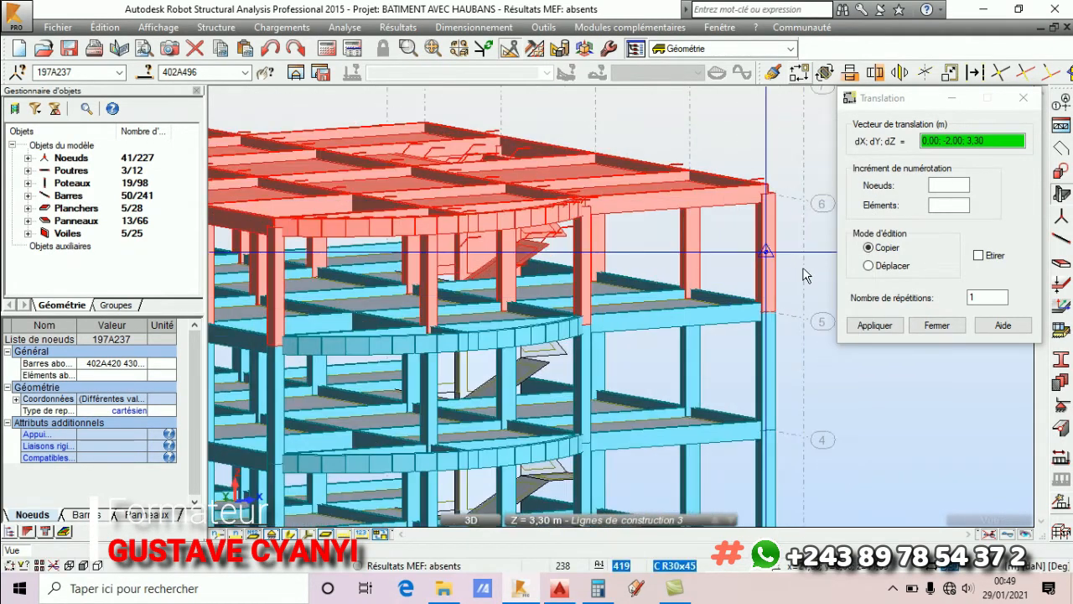
left_click(765, 193)
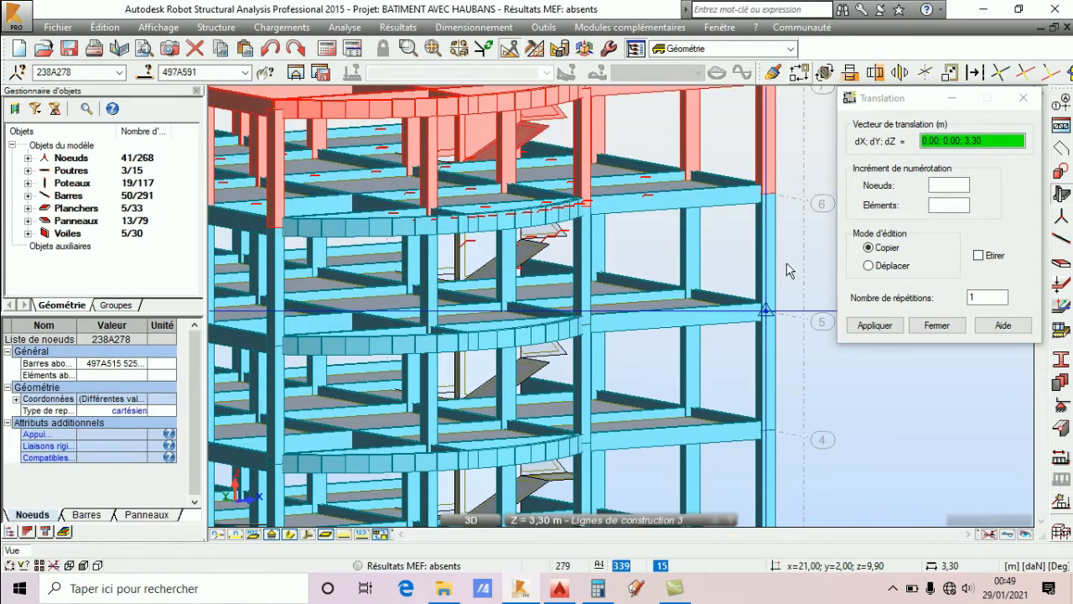
left_click(937, 325)
Draw an IPE 100 bar from the canopy's front outer corner at 0.00; 6.00; 3.30 up to the building column at 5.00; 6.00; 13.20.
scroll(626, 328, "down", 5)
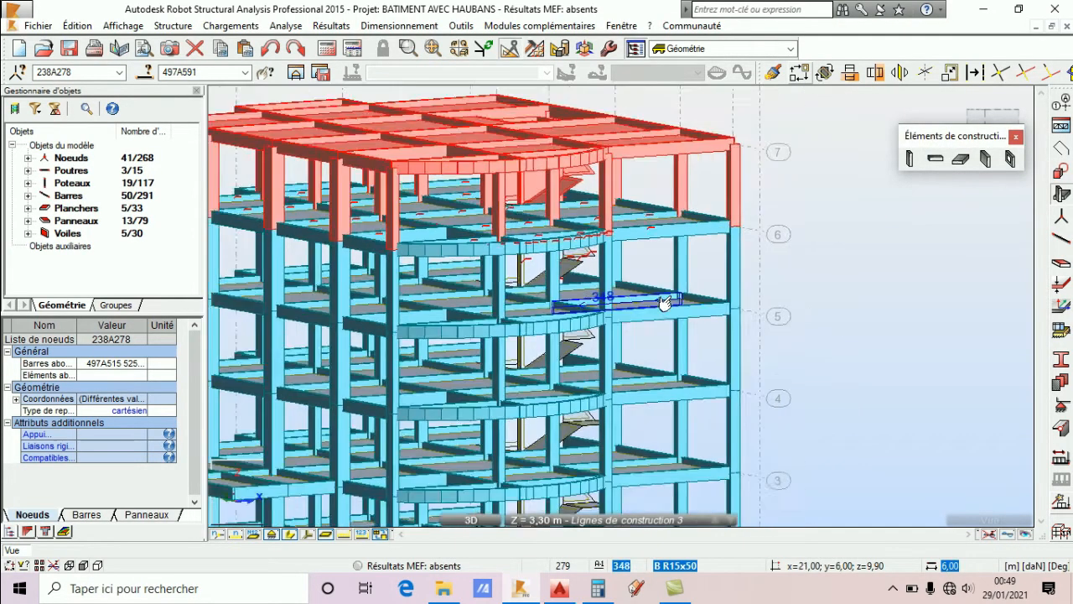
right_click(918, 302)
left_click(874, 352)
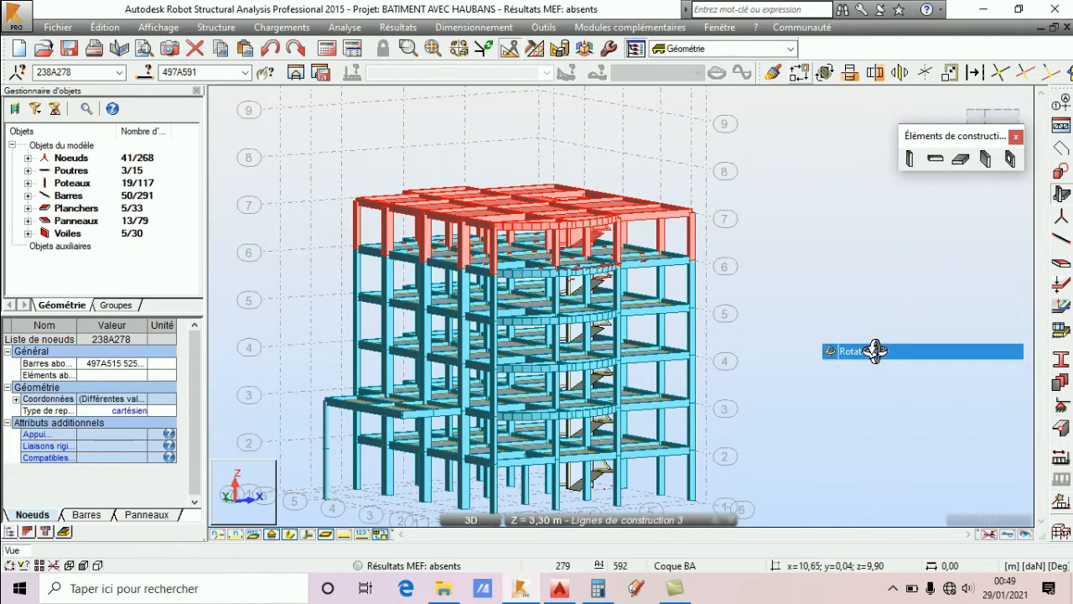
left_click_drag(875, 352, 587, 419)
left_click_drag(239, 444, 398, 405)
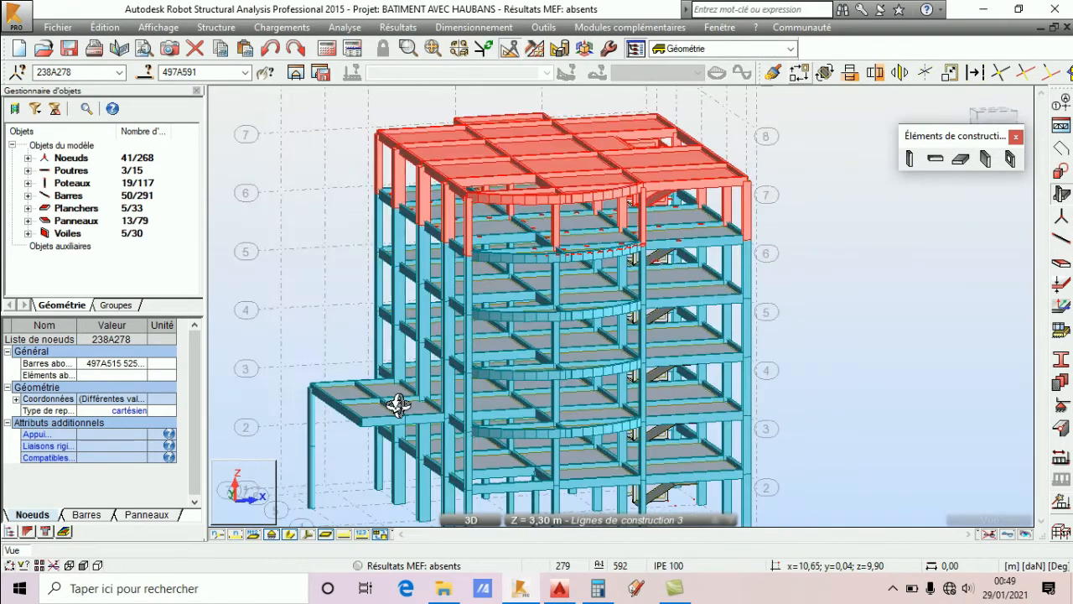
right_click(1057, 271)
left_click(889, 241)
right_click(774, 228)
left_click(845, 242)
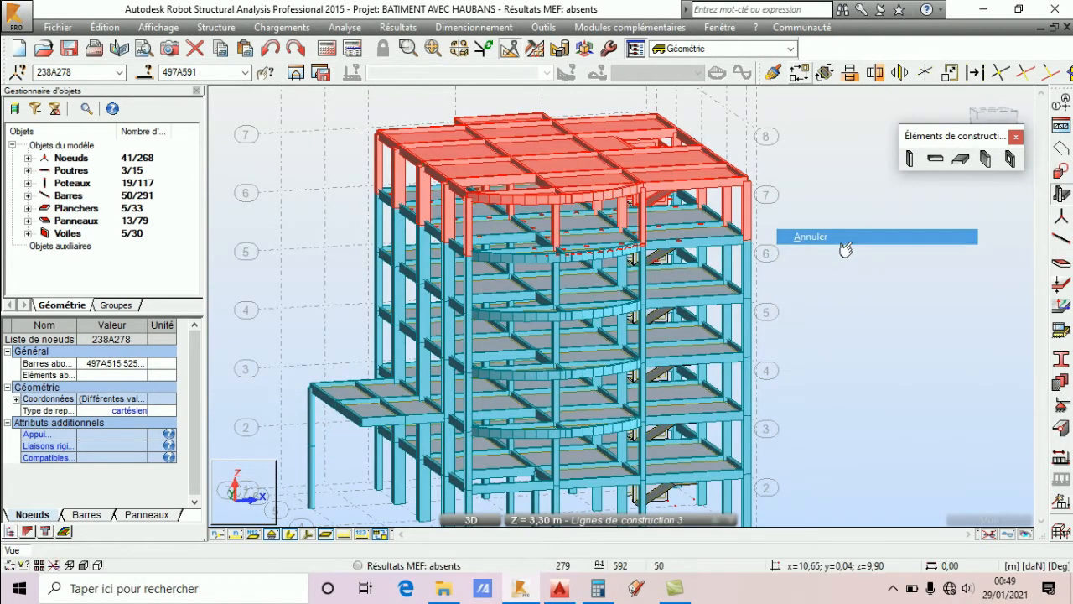
left_click(1061, 240)
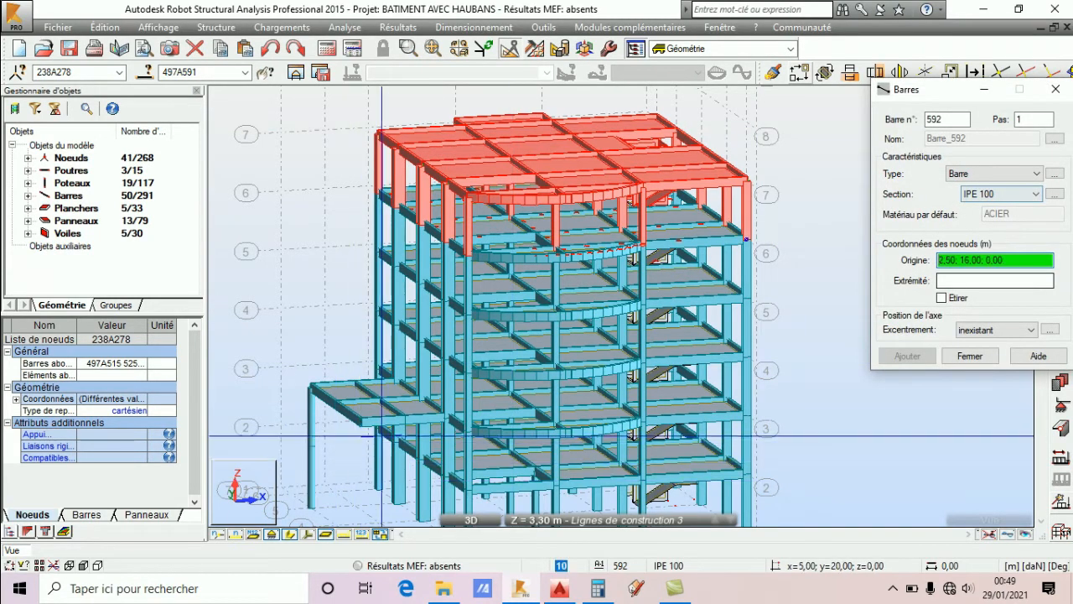
left_click(362, 422)
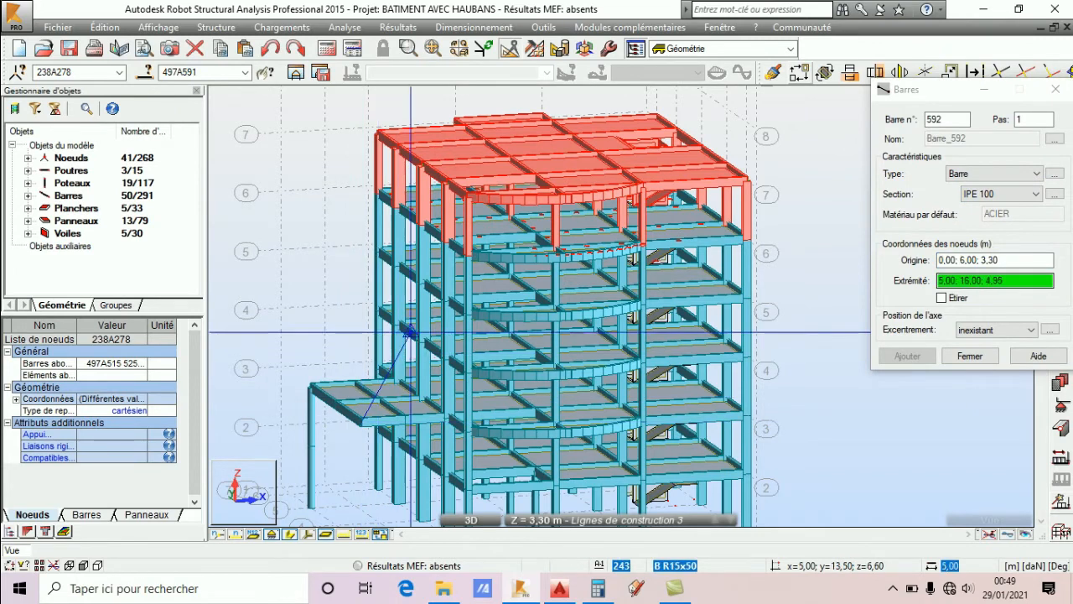
left_click(448, 243)
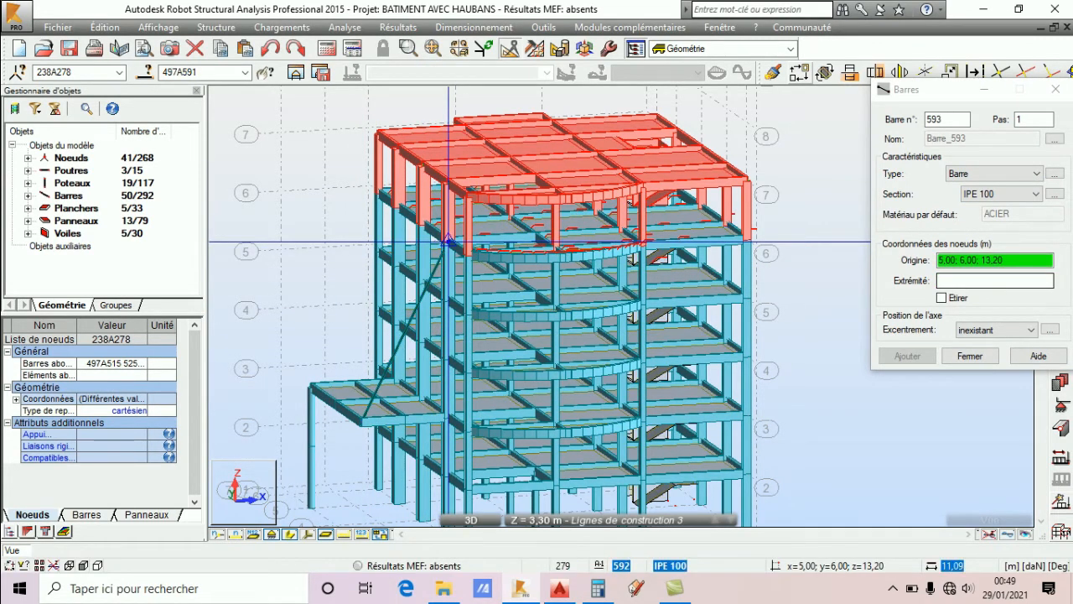
Draw a second IPE 100 bar from the same column node at 5.00; 6.00; 13.20 down to the canopy edge beam at 2.50; 6.00; 3.30.
left_click(449, 243)
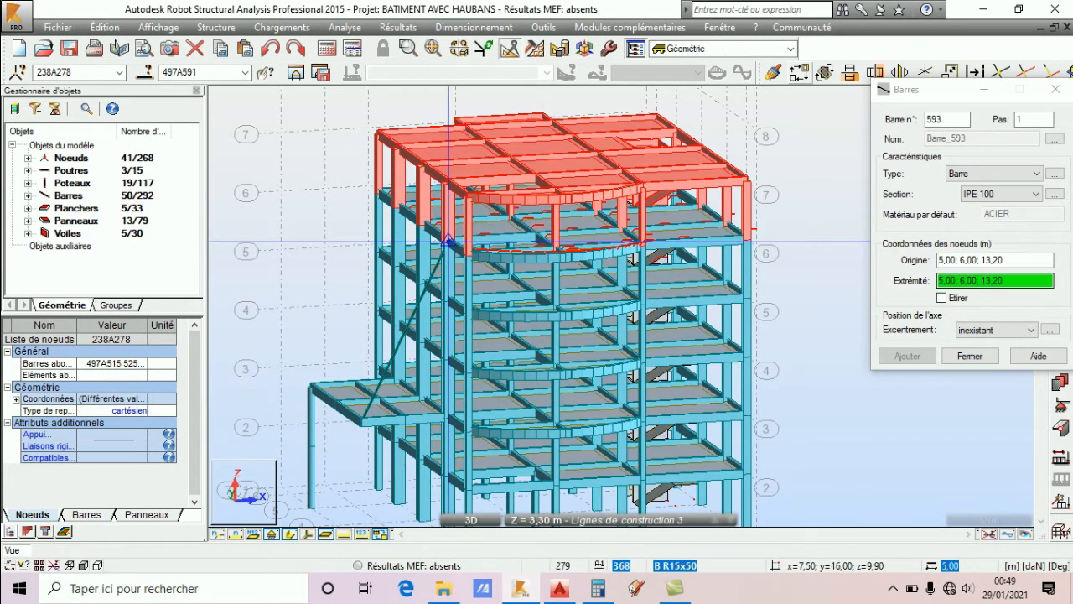
left_click(405, 418)
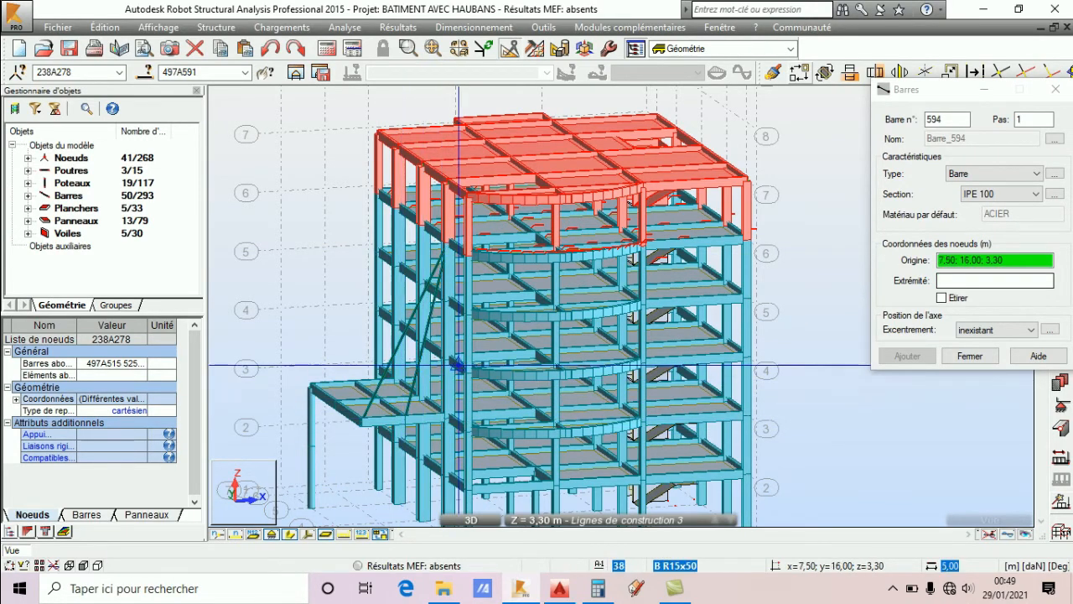
scroll(457, 366, "up", 5)
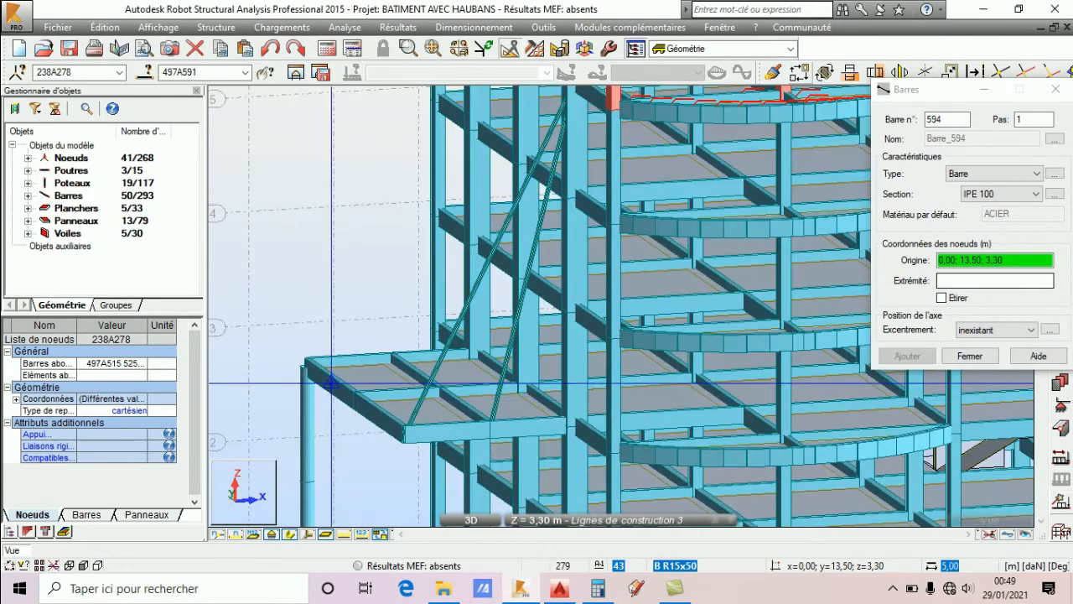
left_click(970, 356)
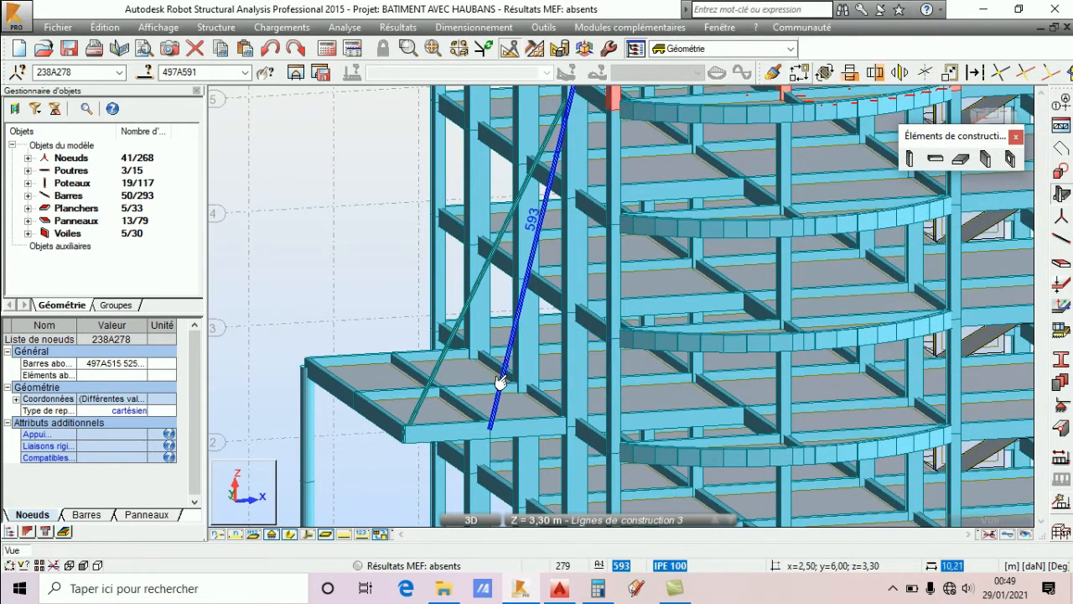
Select both inclined stay bars and copy them twice in succession along the canopy with the translation vector 0.00; 5.00; 0.00.
left_click(504, 380)
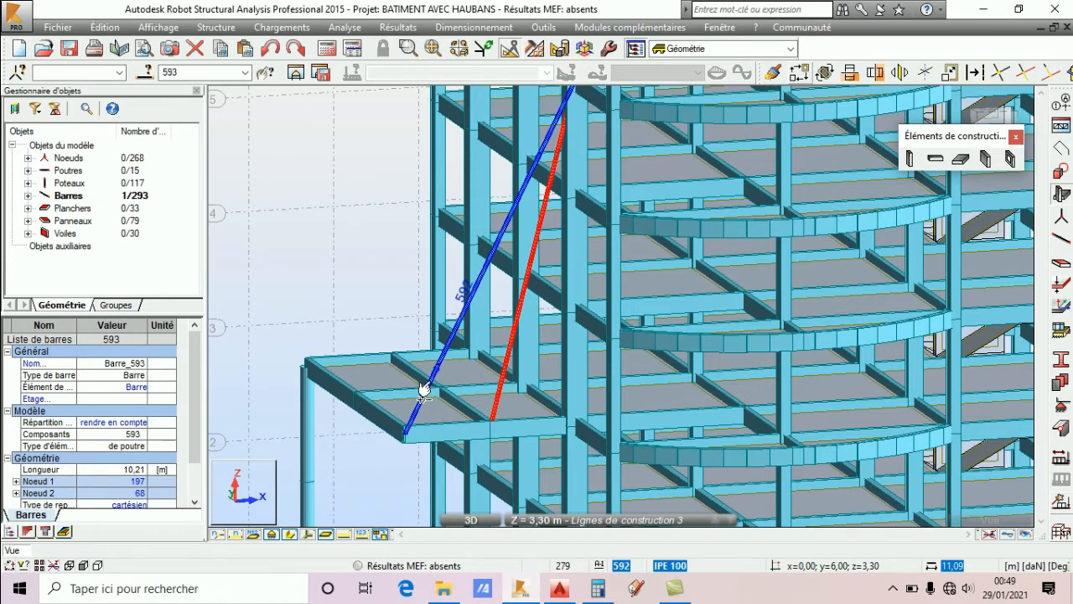
left_click(408, 426, "ctrl")
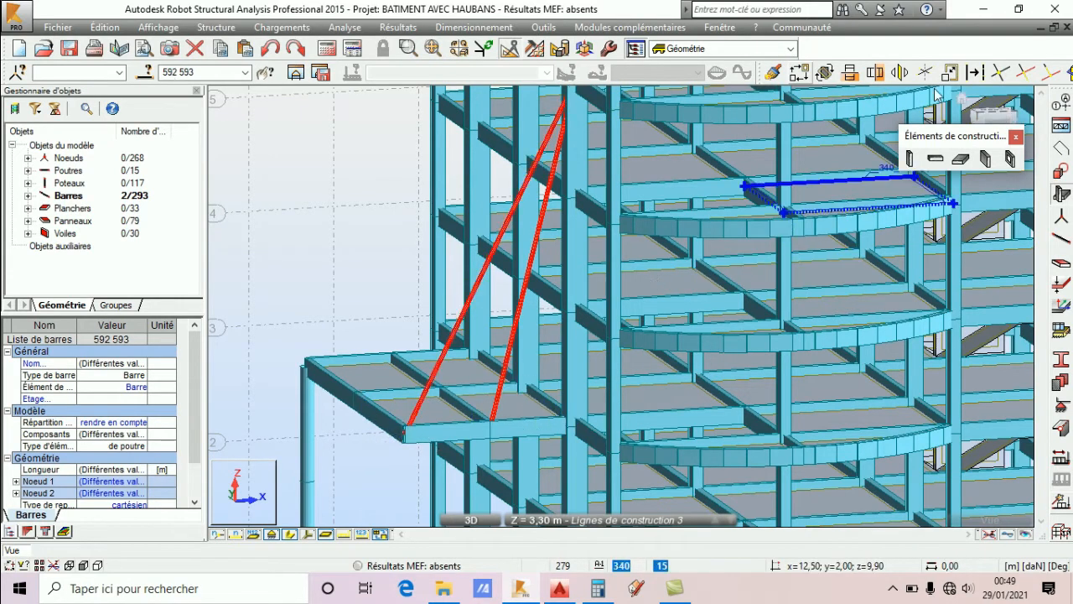
left_click(801, 73)
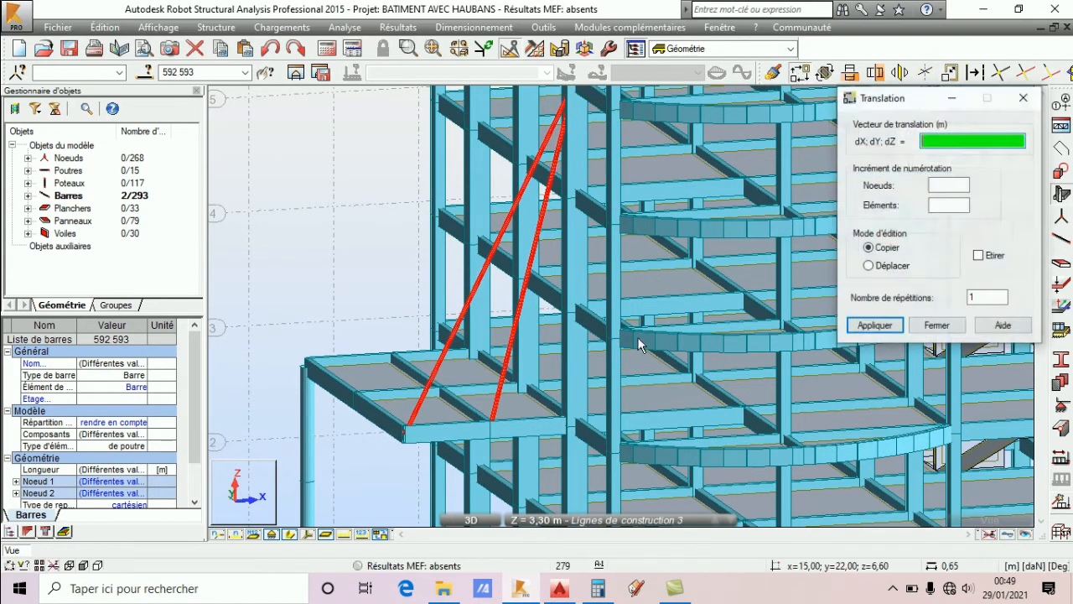
left_click(406, 437)
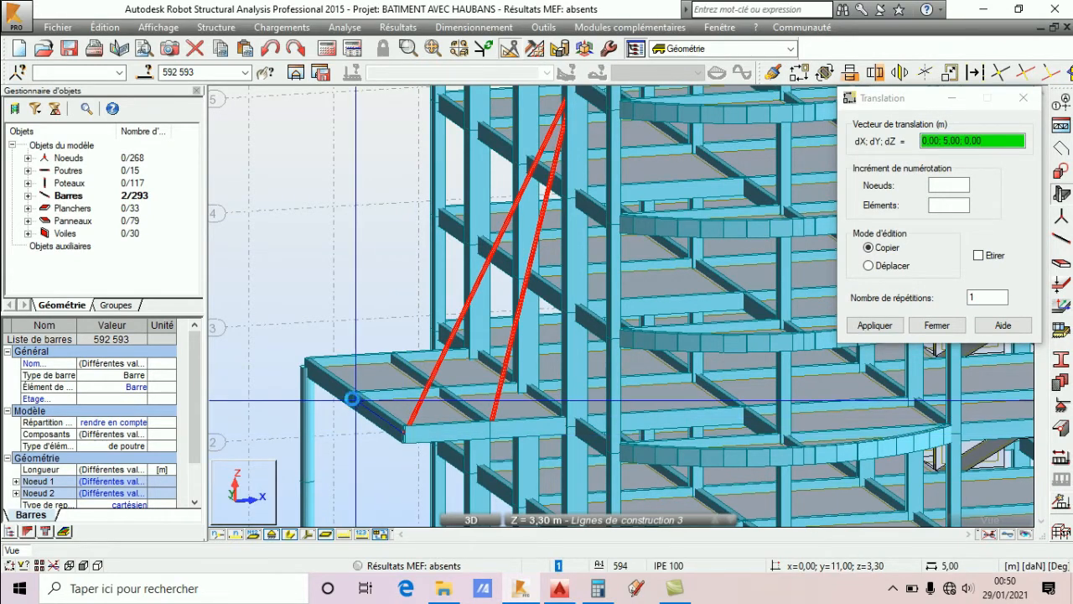
left_click(352, 404)
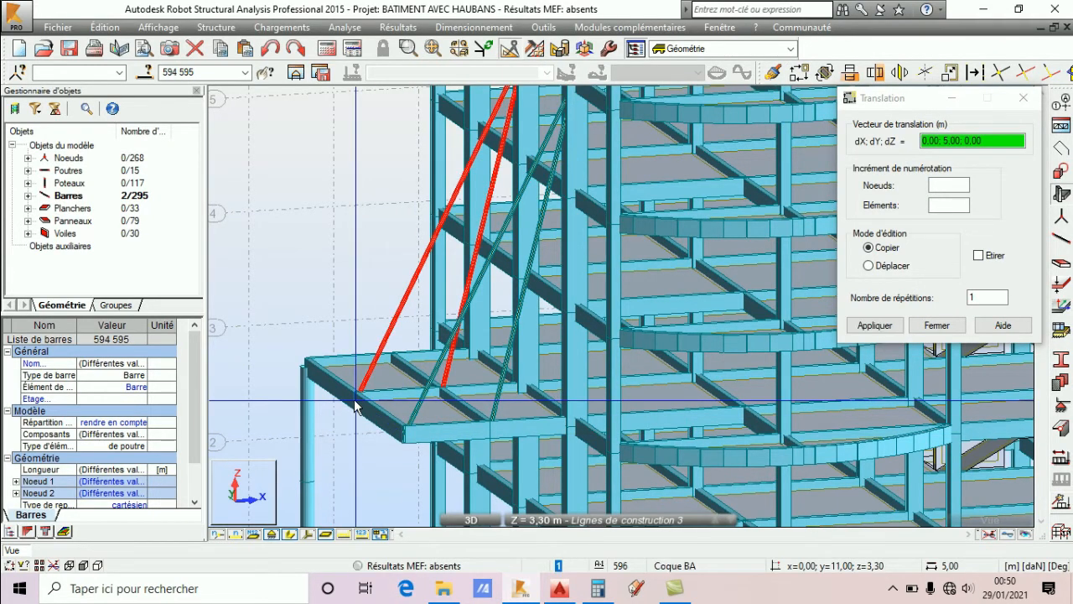
left_click(300, 360)
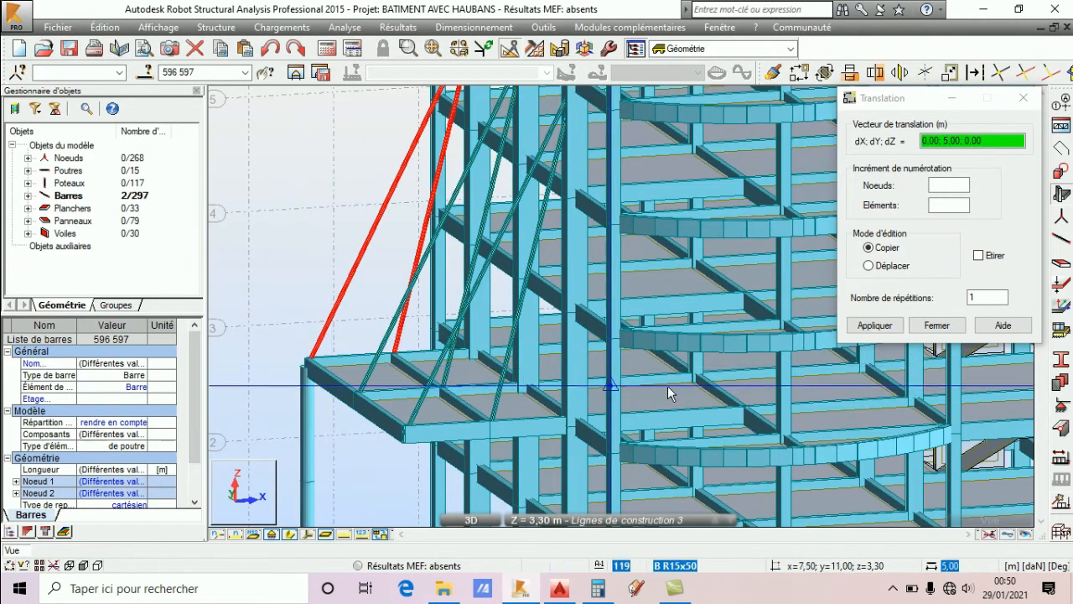
left_click(936, 326)
Inspect the canopy's stay bars in 3D from the opposite side of the building, with the selection cleared.
scroll(411, 240, "down", 5)
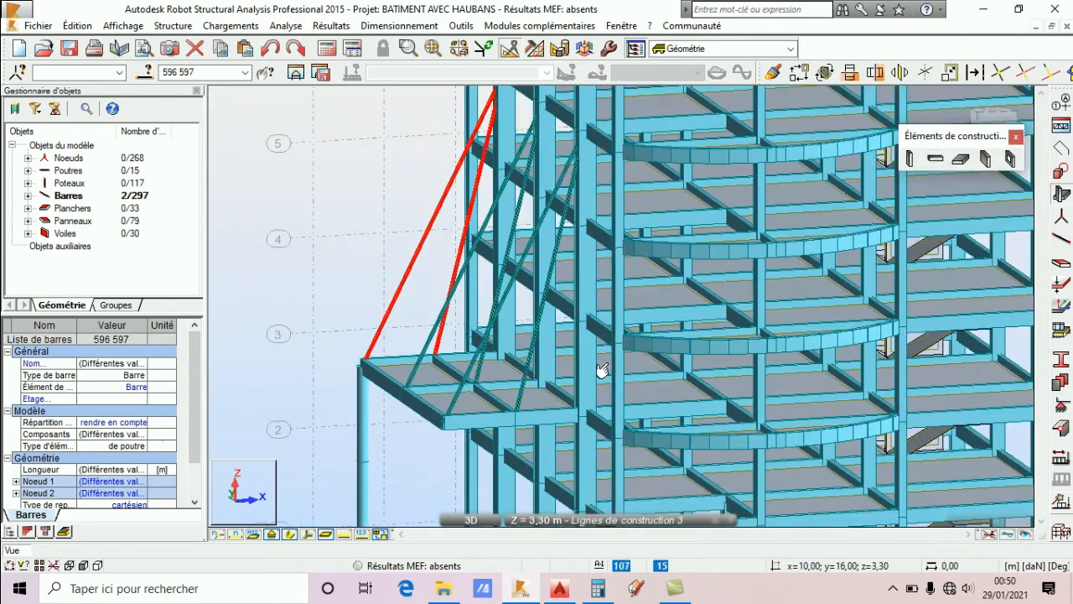
right_click(264, 183)
left_click(407, 247)
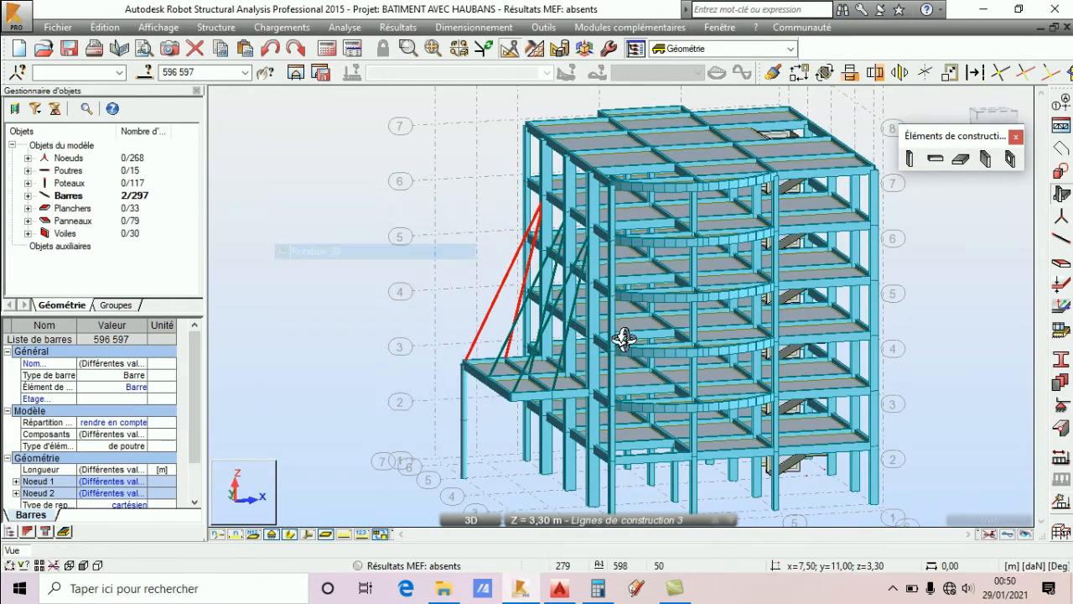
left_click_drag(618, 338, 778, 359)
scroll(535, 237, "up", 3)
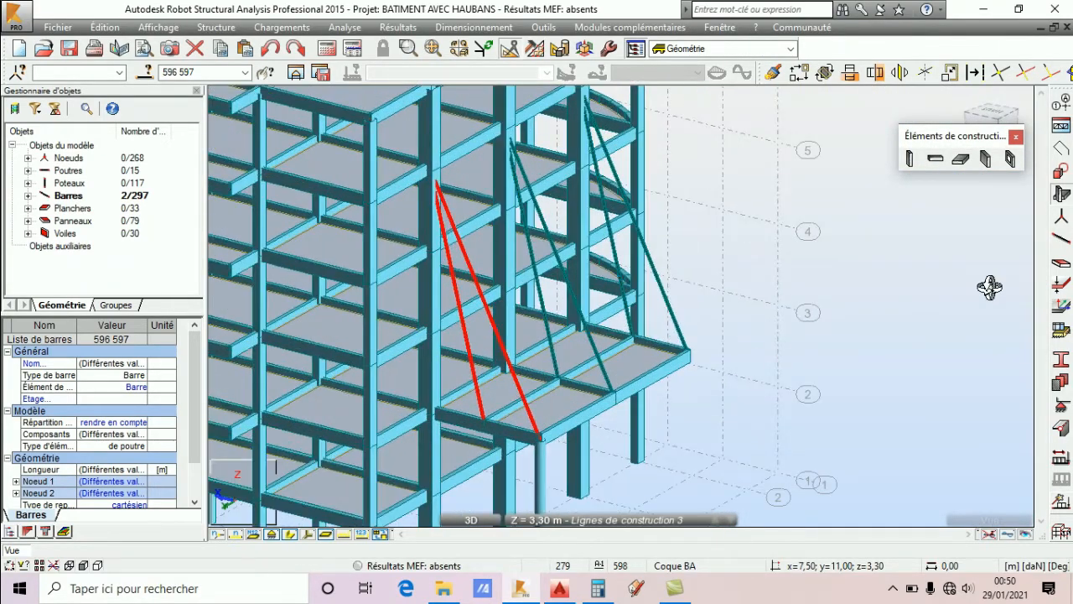
right_click(967, 306)
left_click(943, 319)
left_click(914, 326)
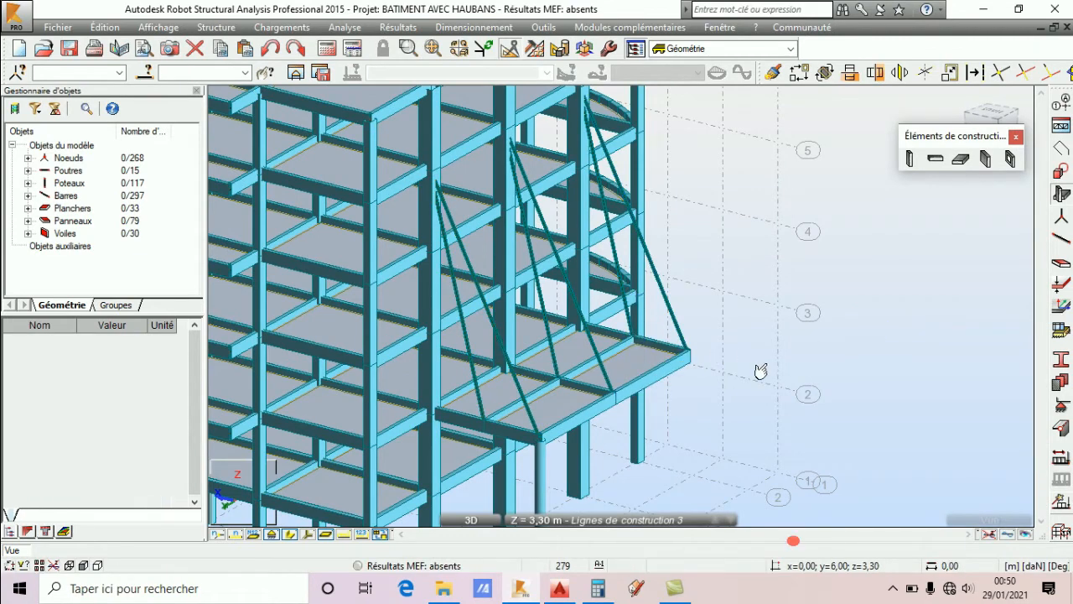
scroll(757, 373, "down", 3)
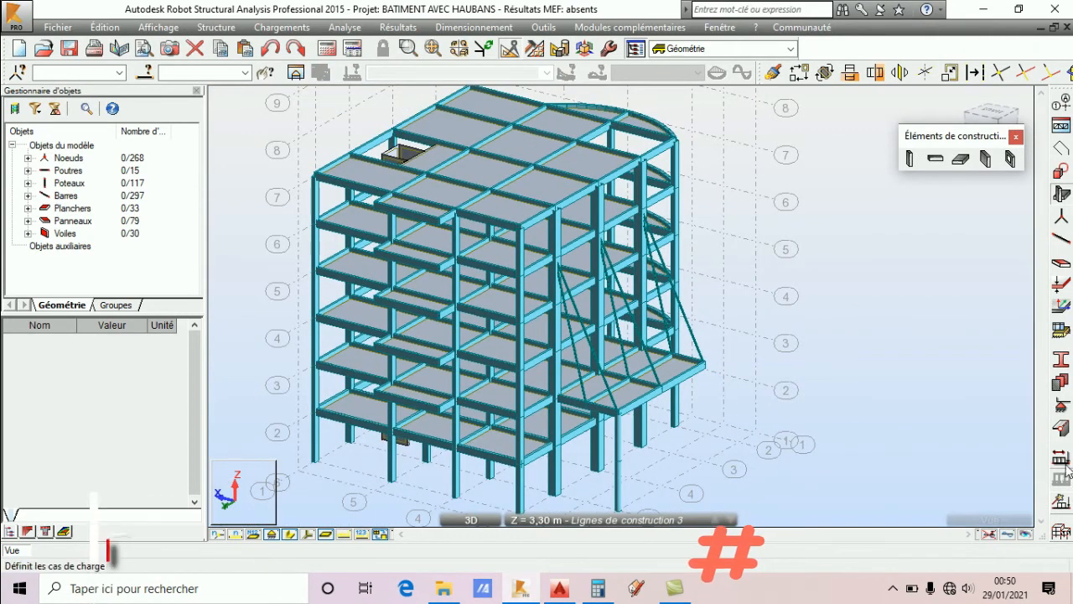
Open the cable definitions, then switch to AutoCAD and look up the canopy support cable's size and material in the drawing notes.
left_click(1061, 531)
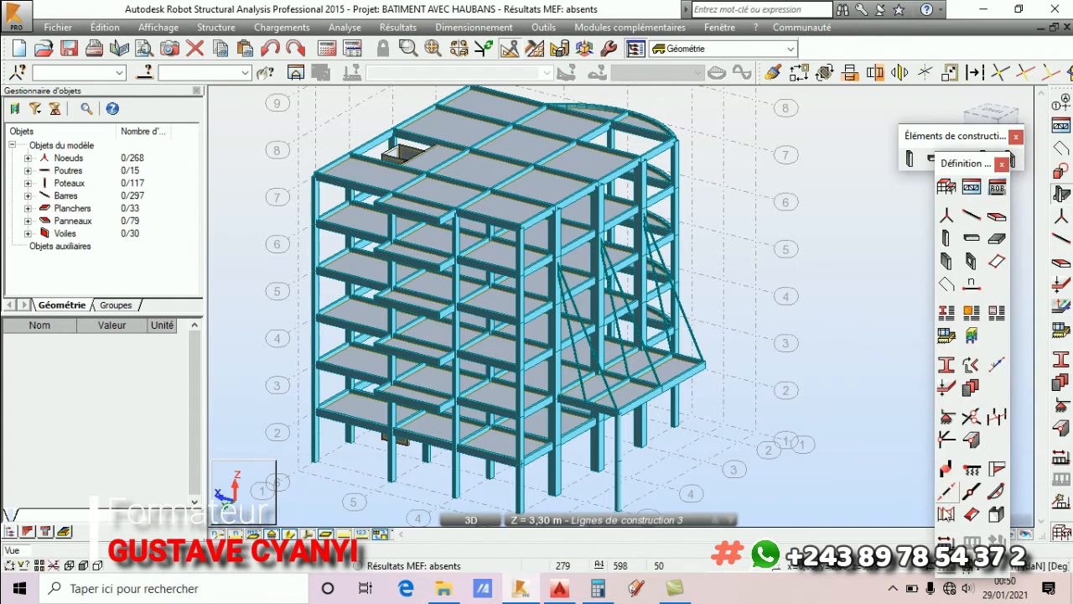
left_click(945, 517)
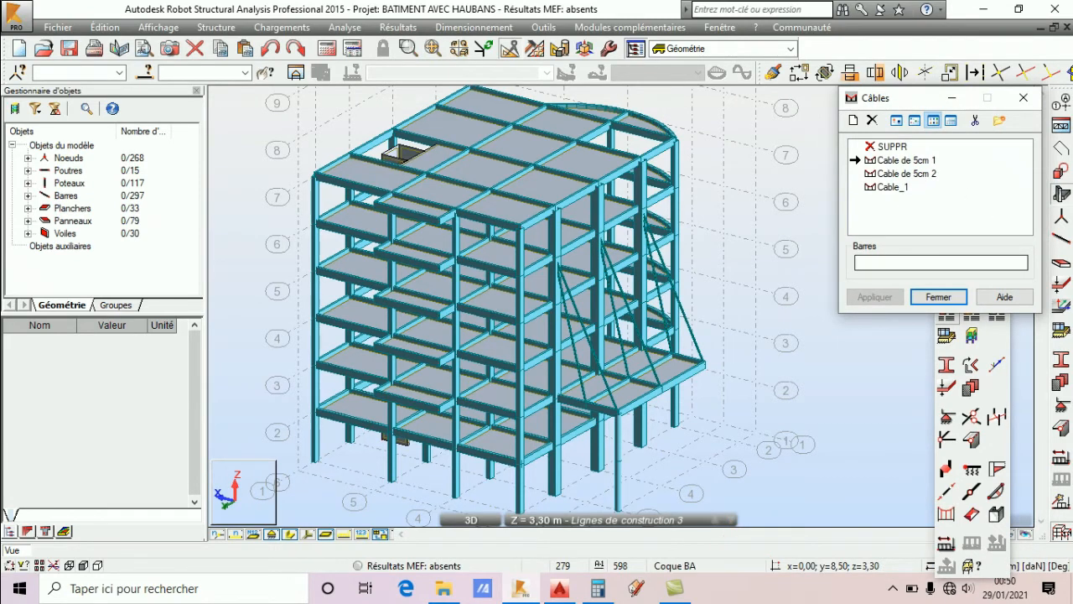
left_click(560, 587)
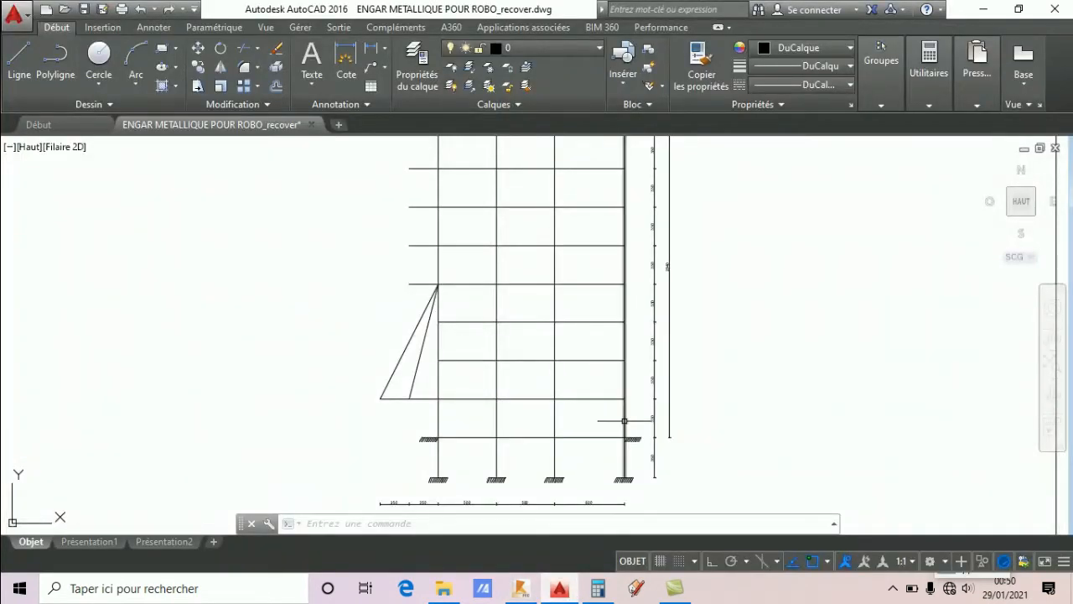
scroll(587, 419, "down", 4)
scroll(646, 189, "up", 10)
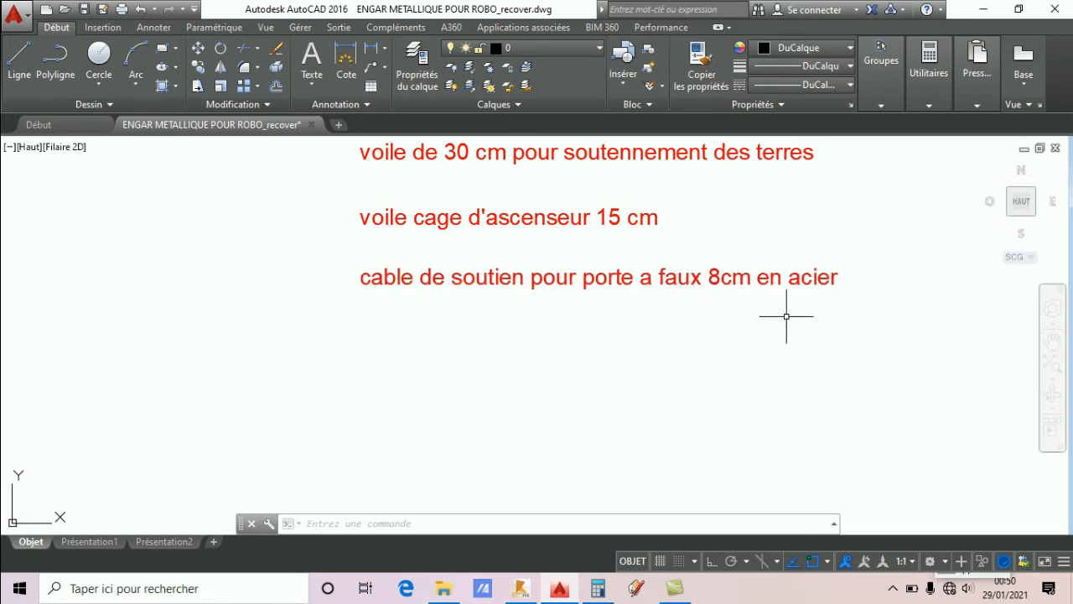
scroll(753, 356, "down", 5)
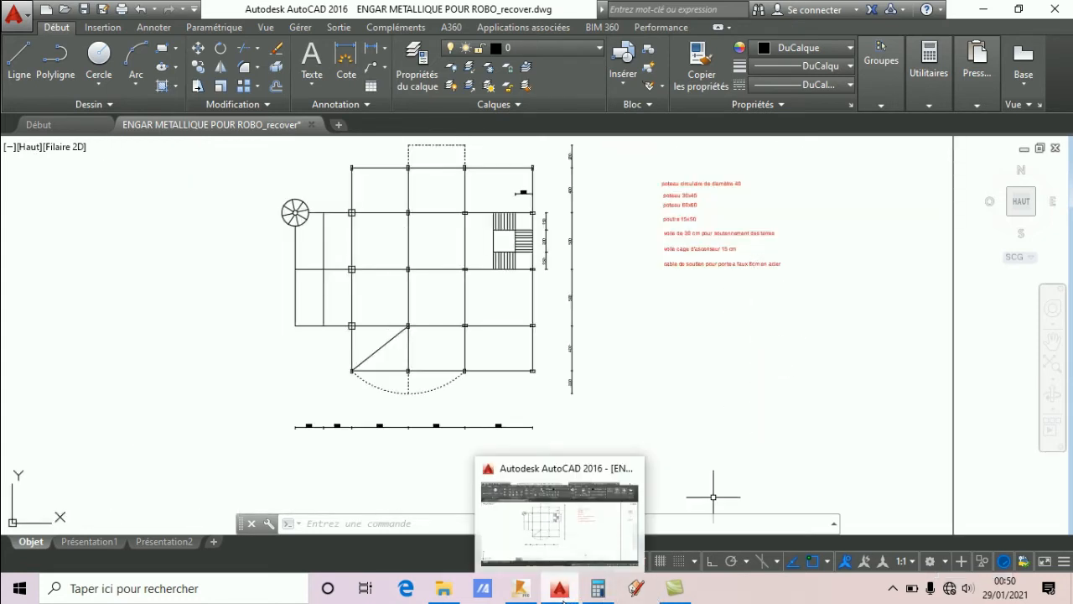
Switch back to Robot Structural Analysis and start a new cable definition named "Cable de 8cm".
left_click(598, 589)
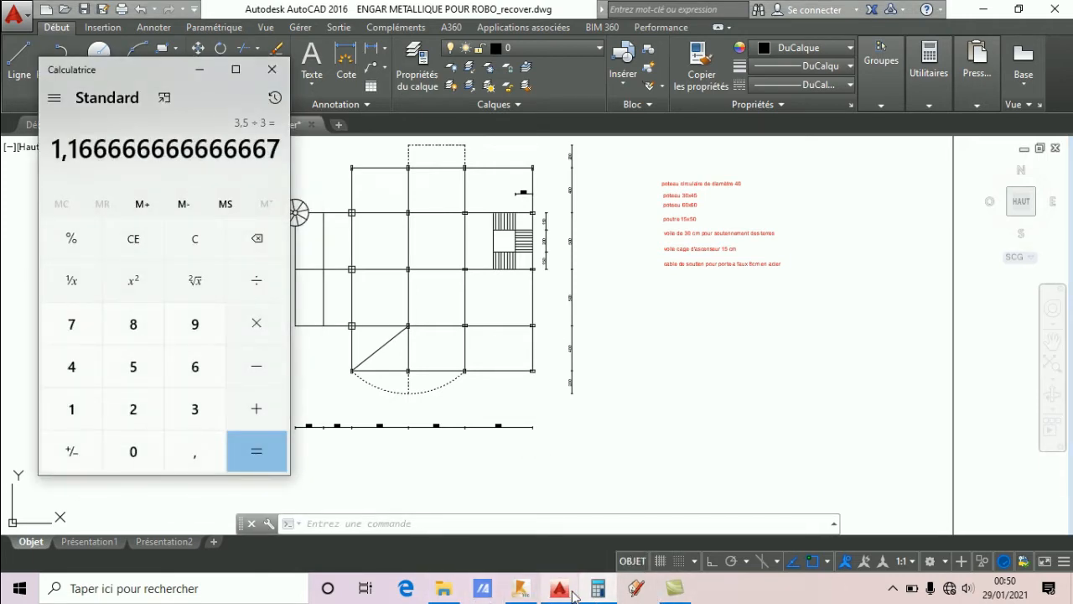
left_click(521, 589)
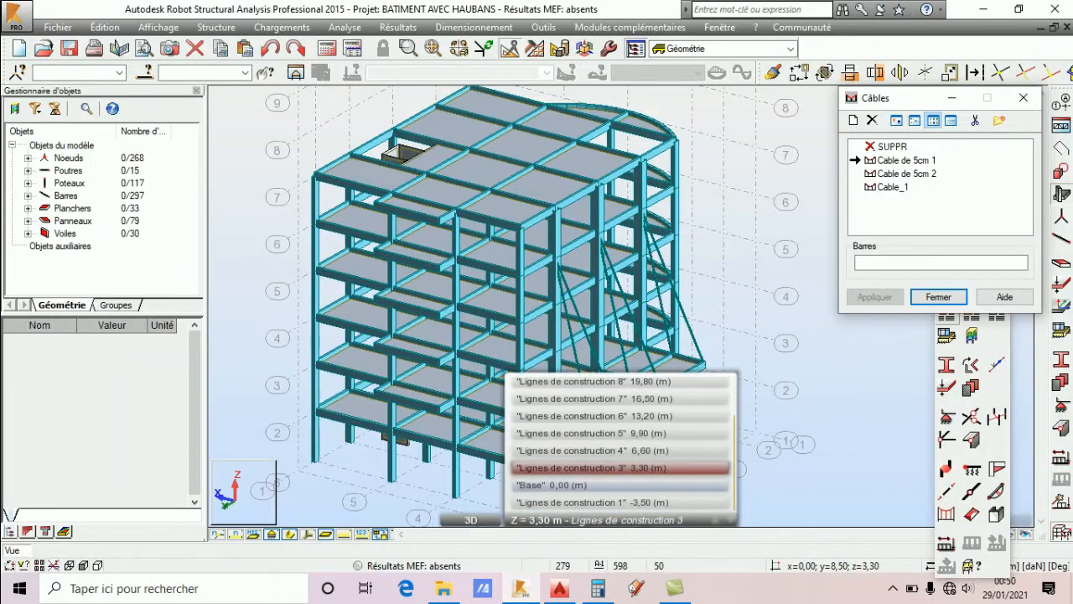
left_click(853, 120)
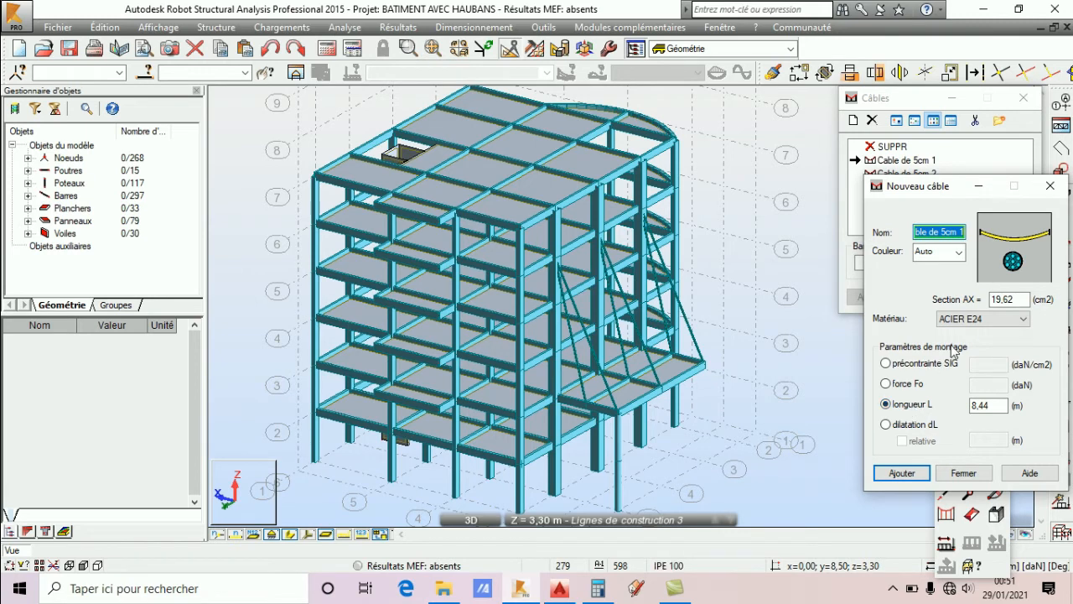
double_click(1018, 300)
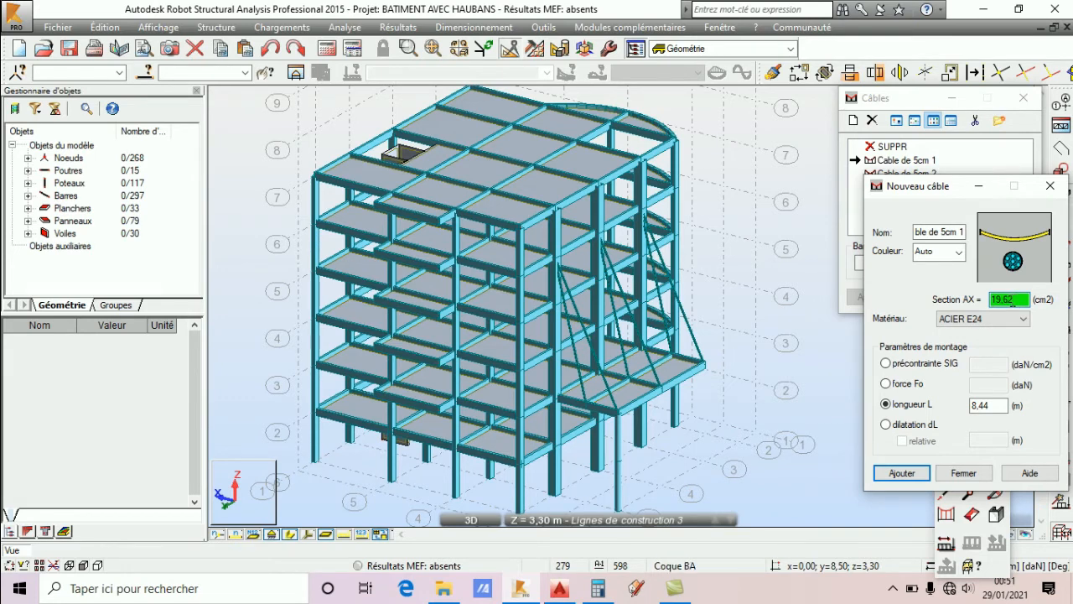
left_click_drag(962, 232, 945, 235)
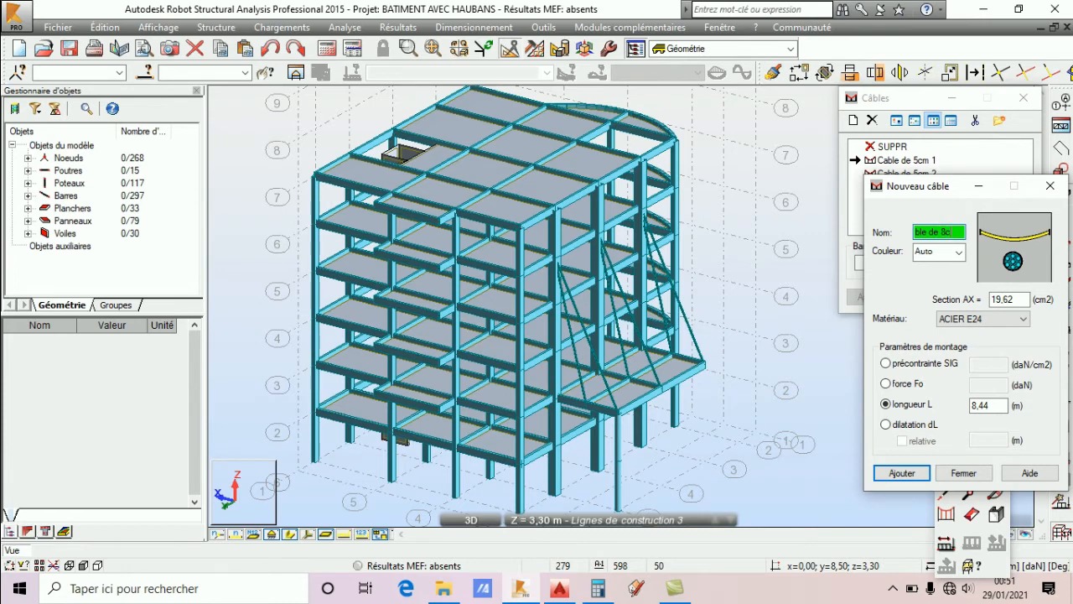
type("m")
Set the new cable's material to S 355 M, keeping its colour on Auto.
left_click(958, 251)
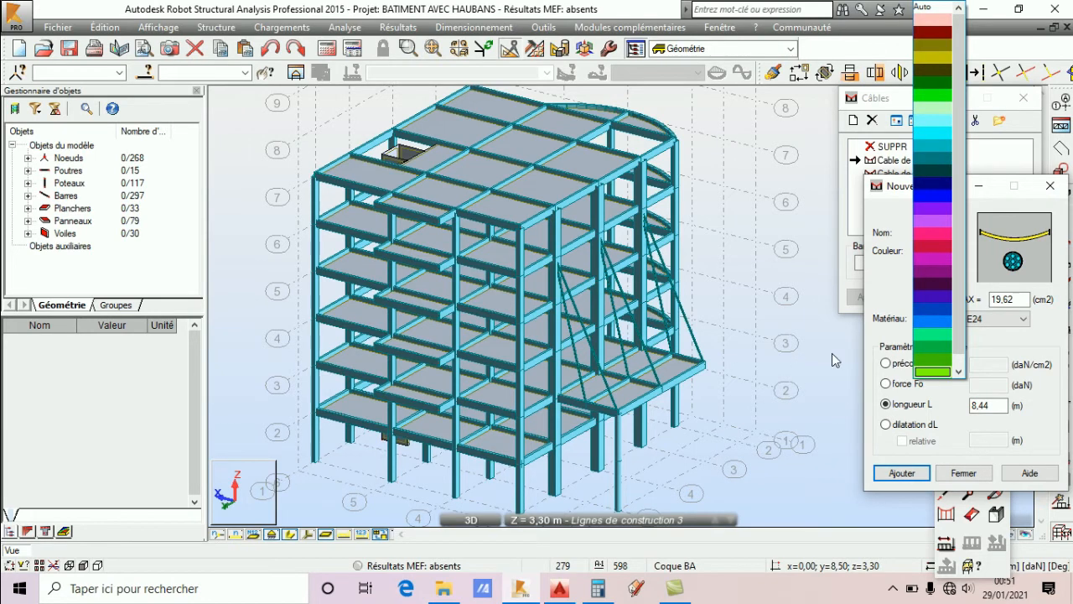
left_click(958, 251)
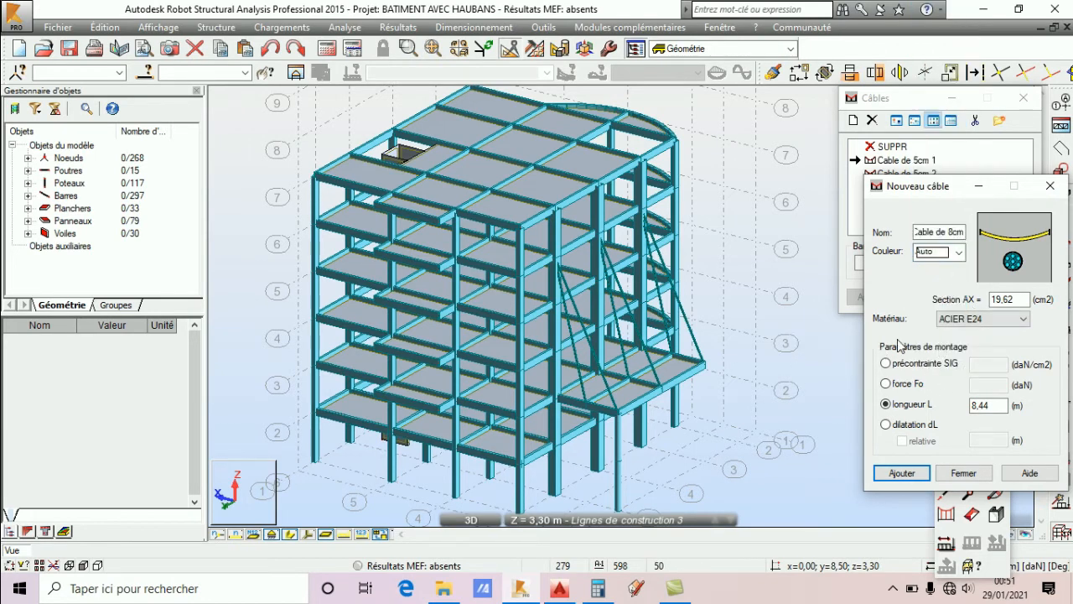
left_click(964, 320)
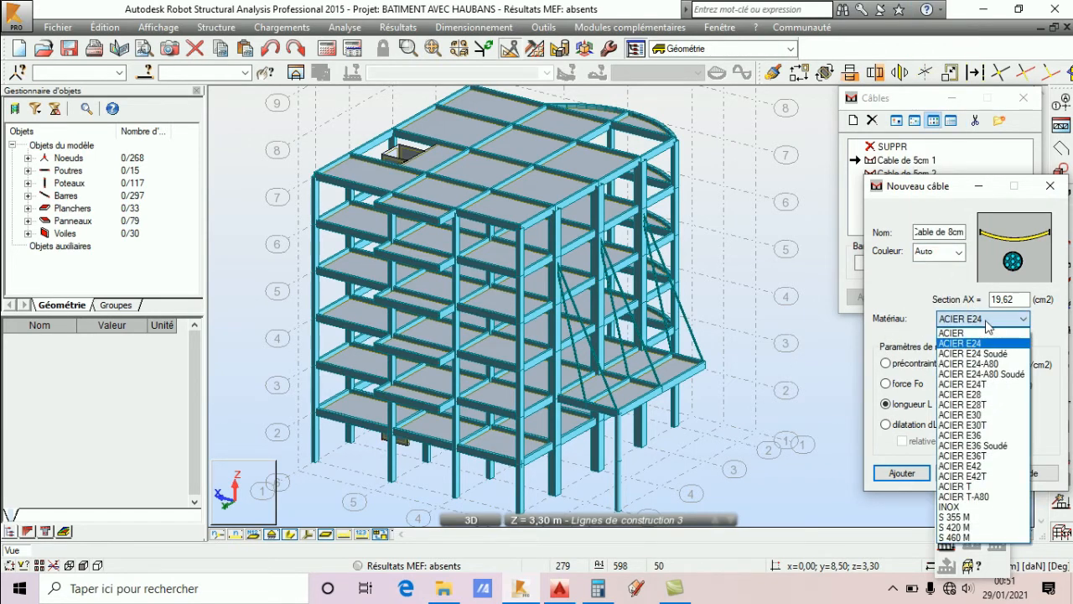
left_click(954, 517)
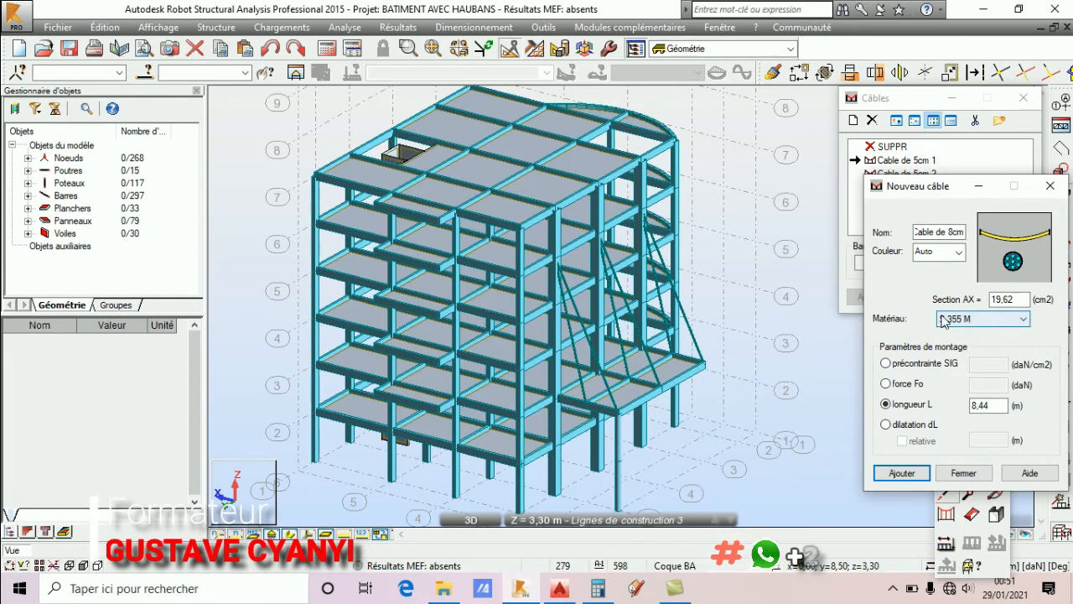
Calculate the 8 cm cable's cross-sectional area in the Windows calculator as 8² × 3,14 ÷ 4.
double_click(1005, 300)
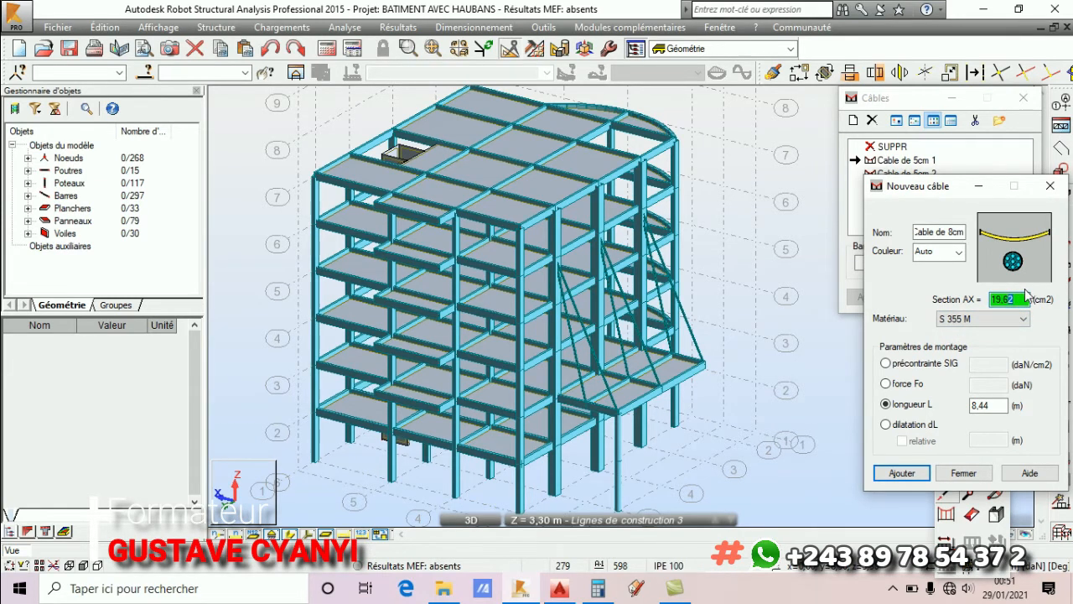
left_click(598, 587)
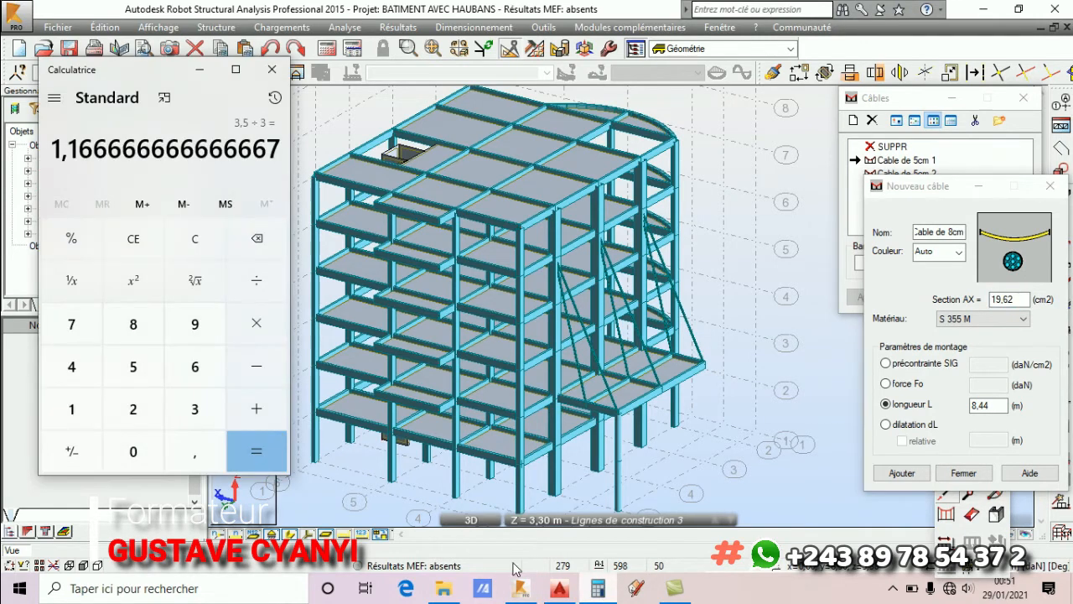
left_click(195, 238)
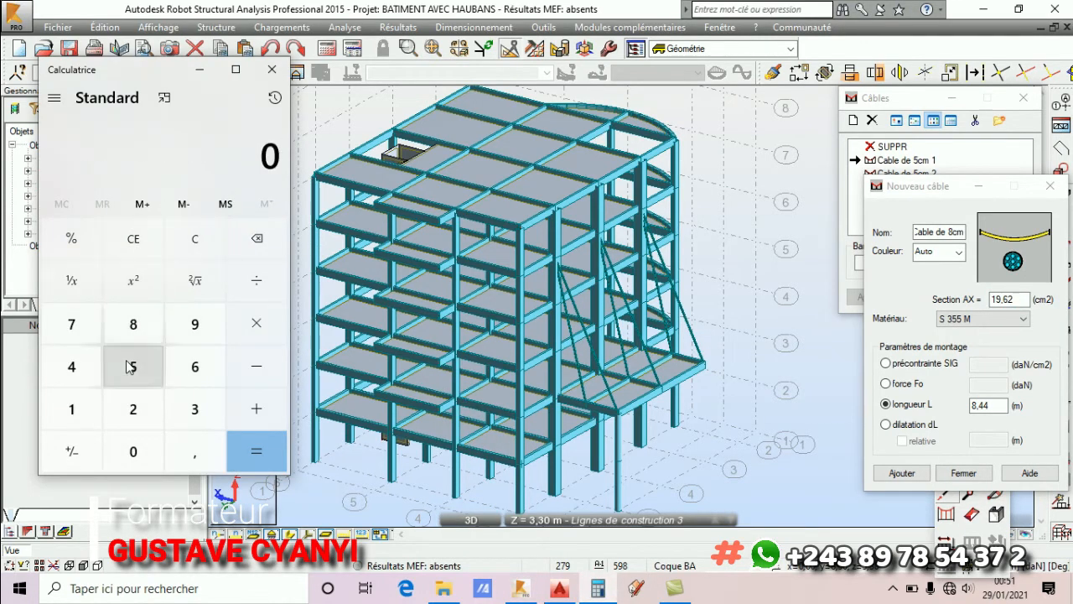
left_click(132, 328)
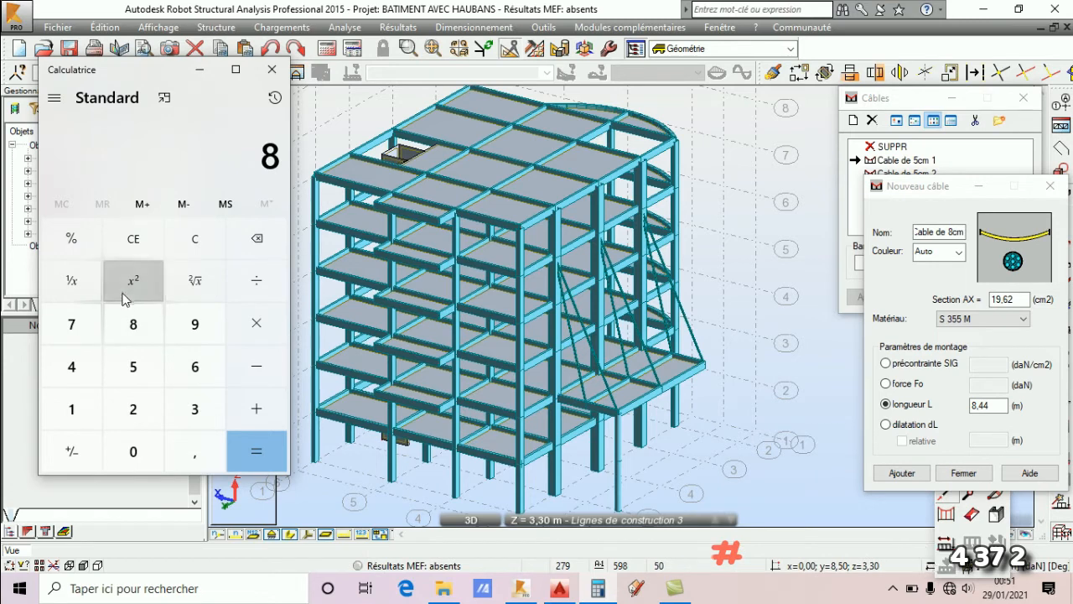
left_click(132, 280)
left_click(251, 324)
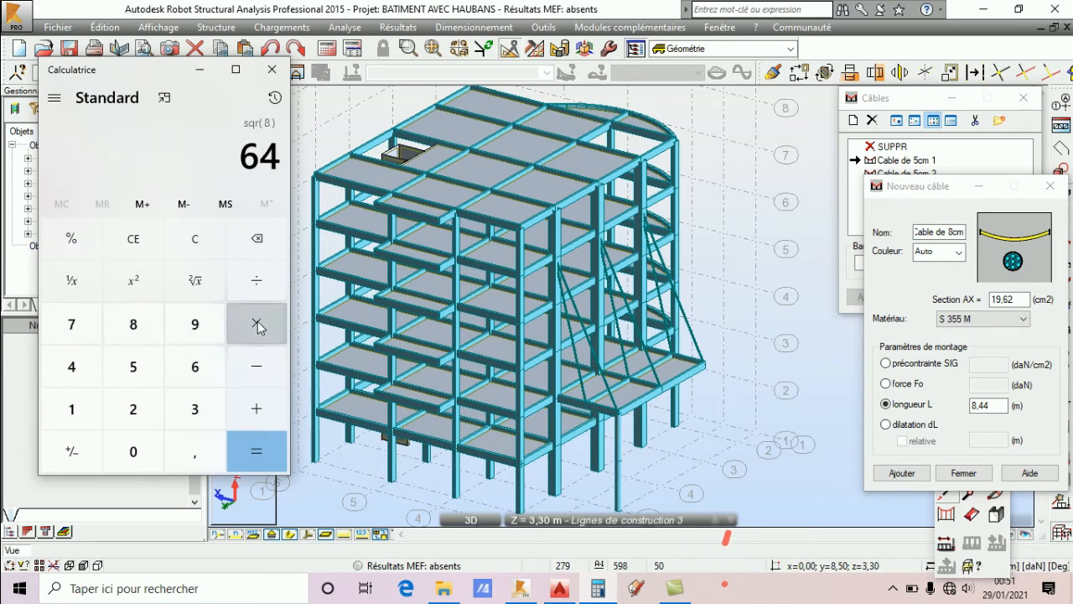
left_click(197, 411)
left_click(198, 457)
left_click(72, 408)
left_click(77, 365)
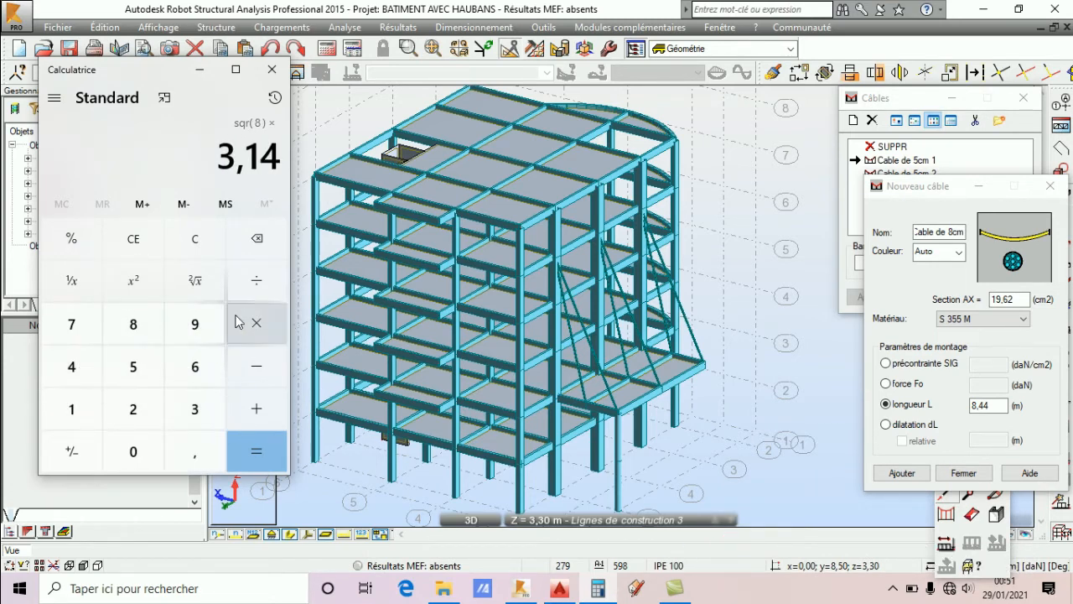
left_click(241, 282)
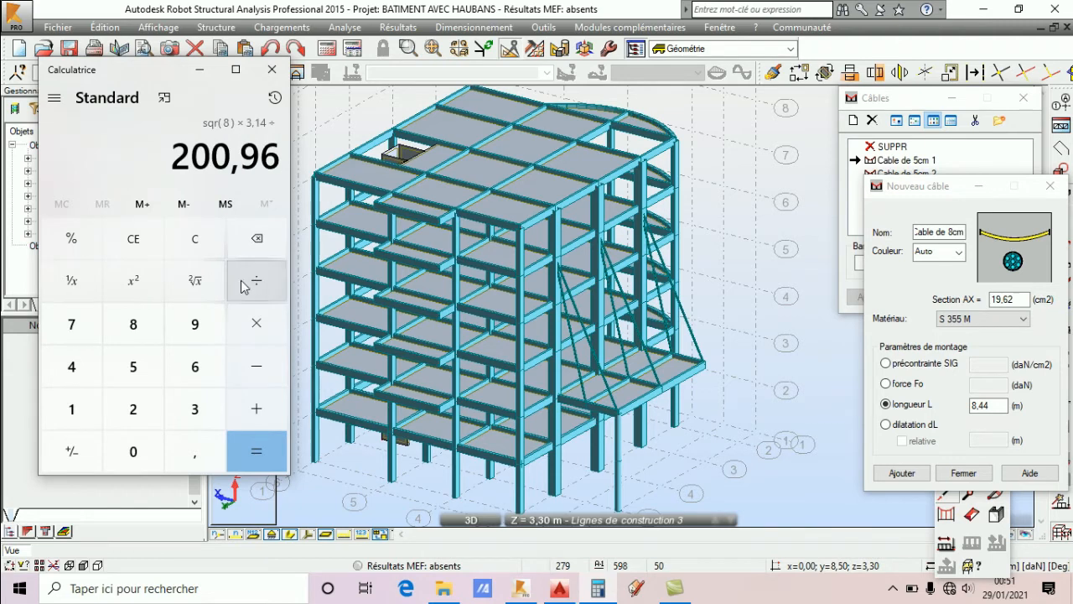
left_click(72, 366)
left_click(266, 452)
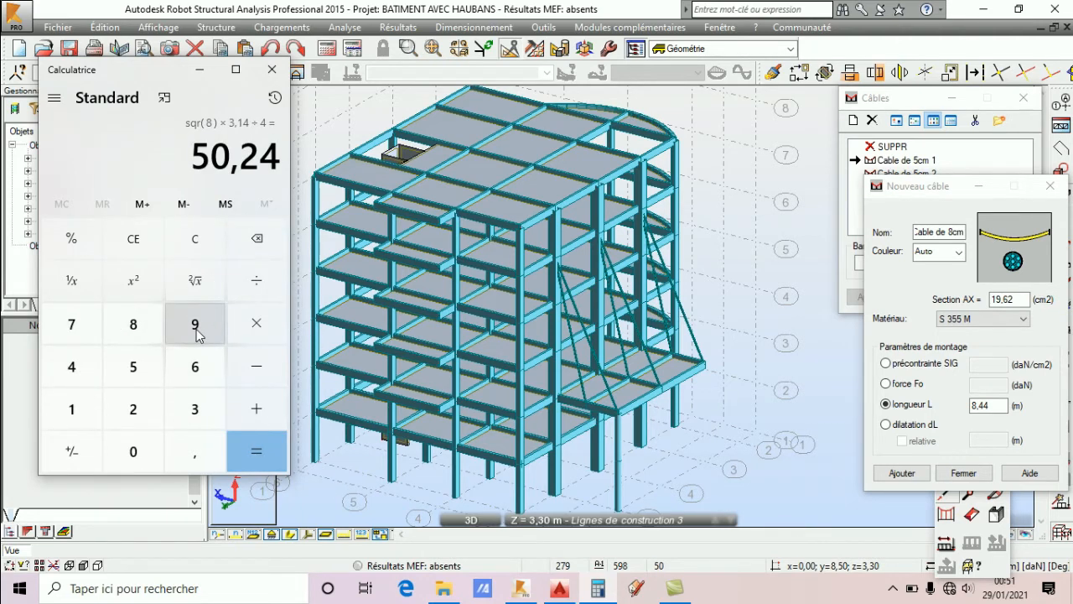
Set the new cable's section AX to 50,24 cm2.
double_click(998, 300)
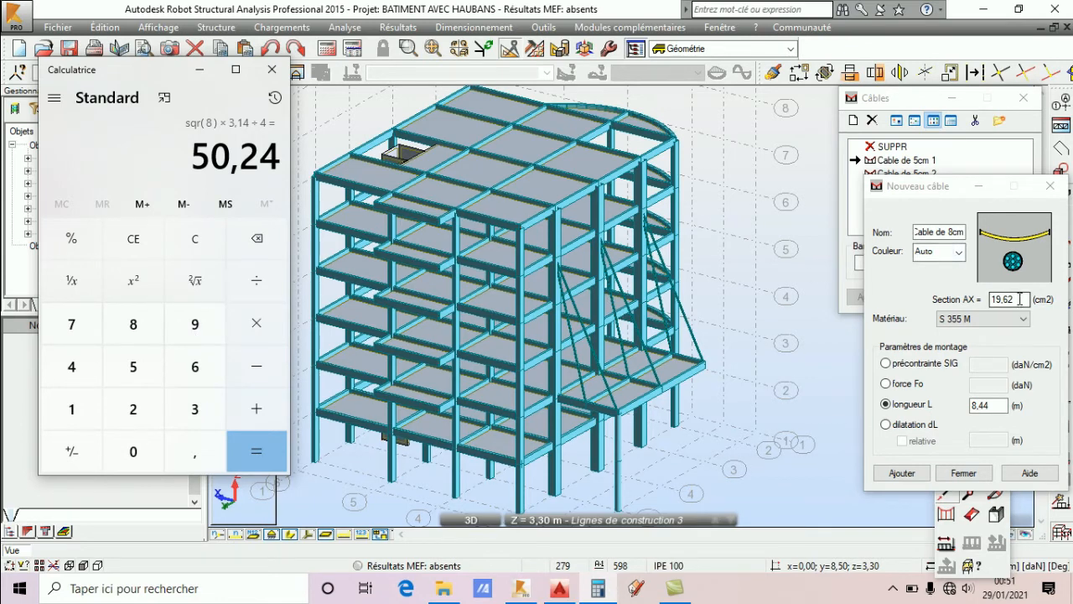
type("50")
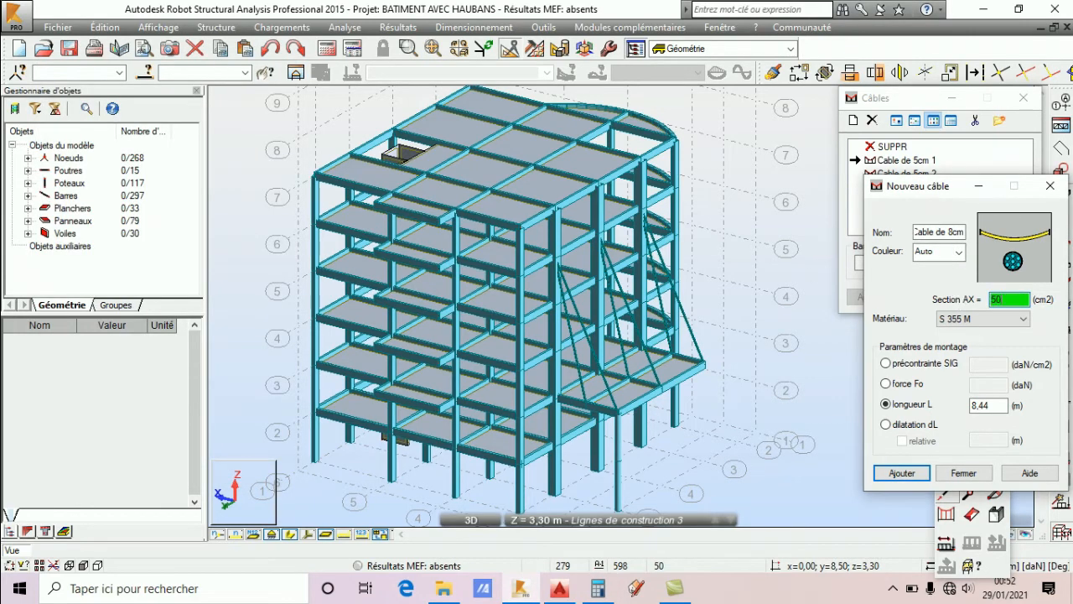
left_click(1002, 320)
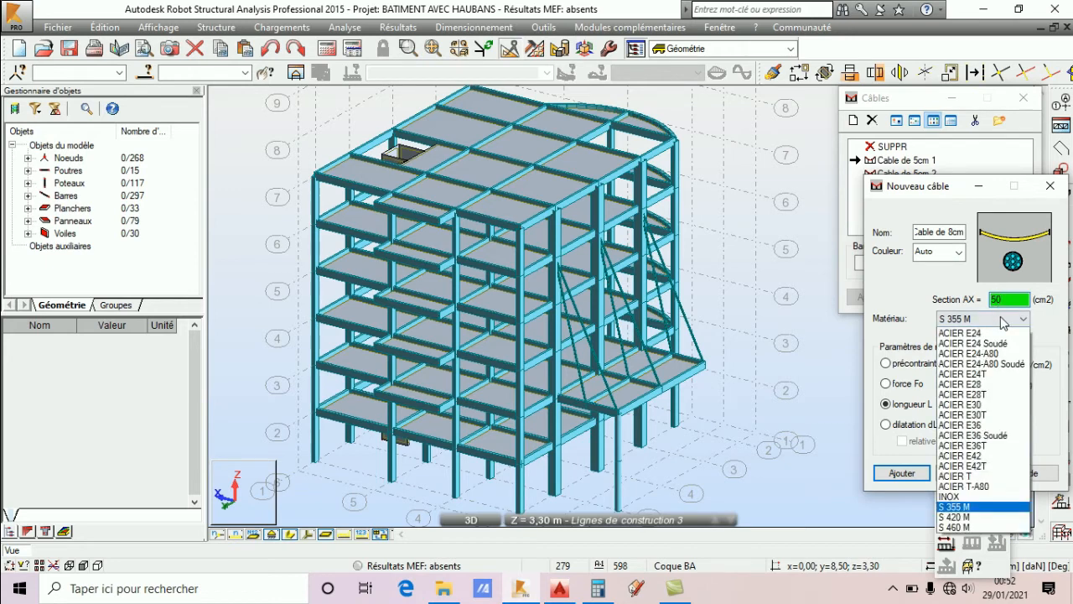
left_click(1011, 301)
double_click(1007, 299)
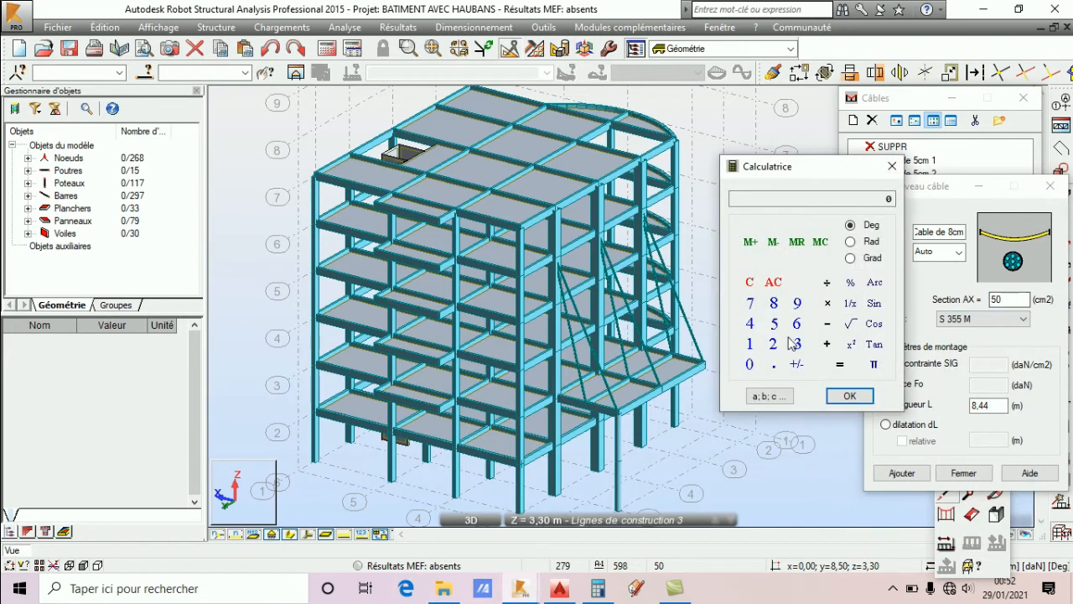
left_click(751, 366)
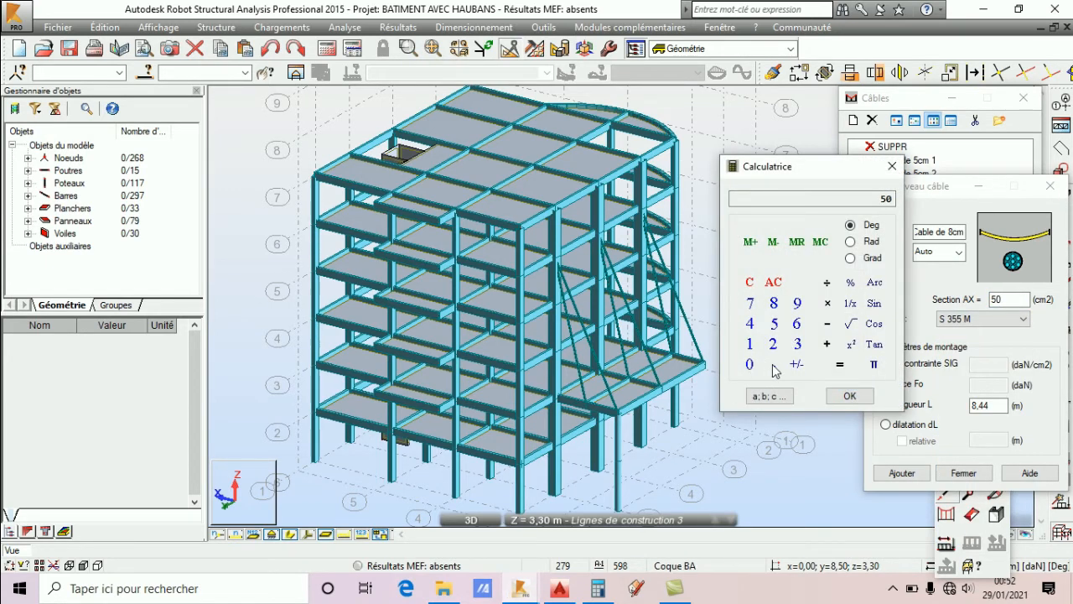
left_click(775, 345)
left_click(751, 323)
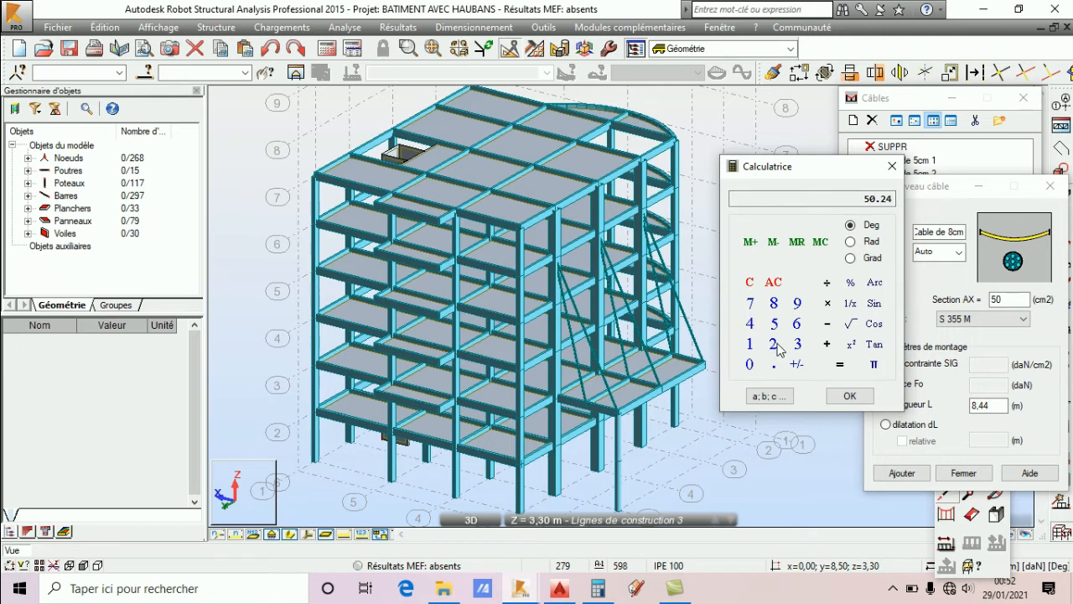
left_click(845, 396)
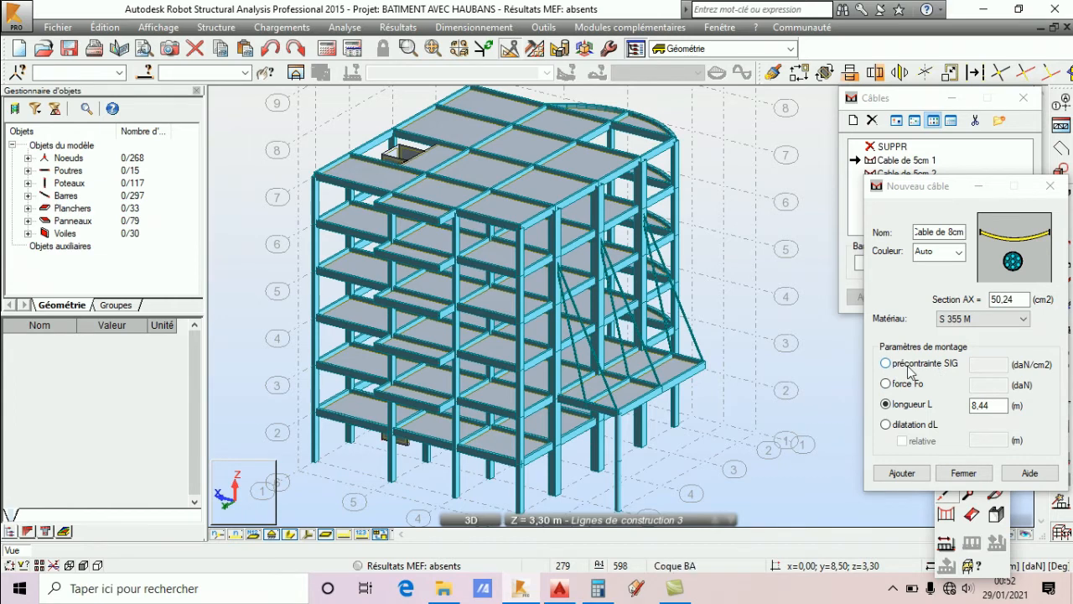
Open the cable's assembly length for editing, then switch to AutoCAD and locate the canopy's inclined stays in the building elevation.
left_click(997, 405)
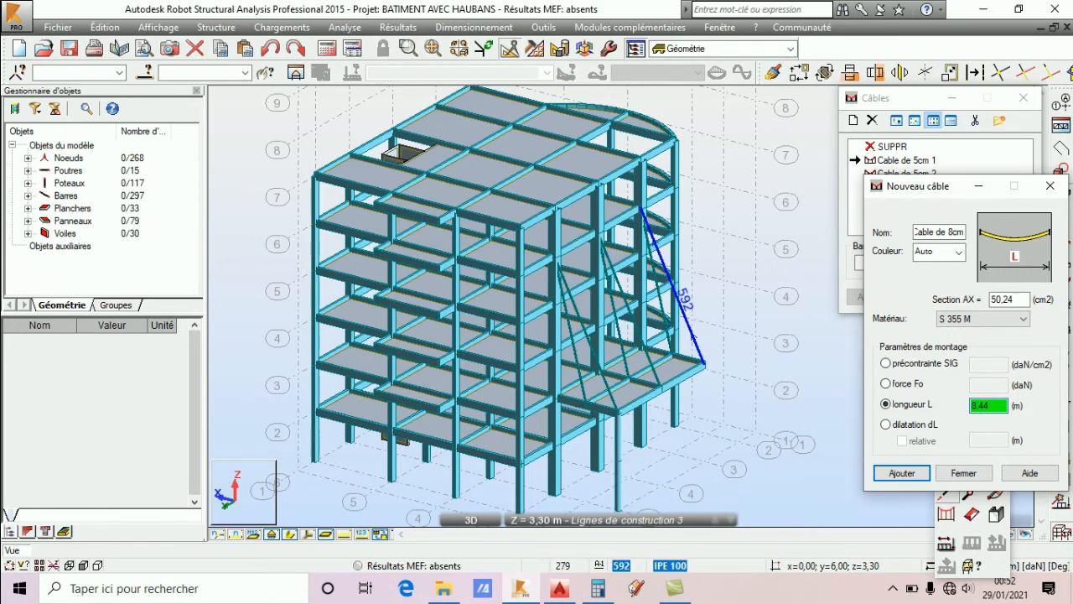
scroll(653, 237, "up", 2)
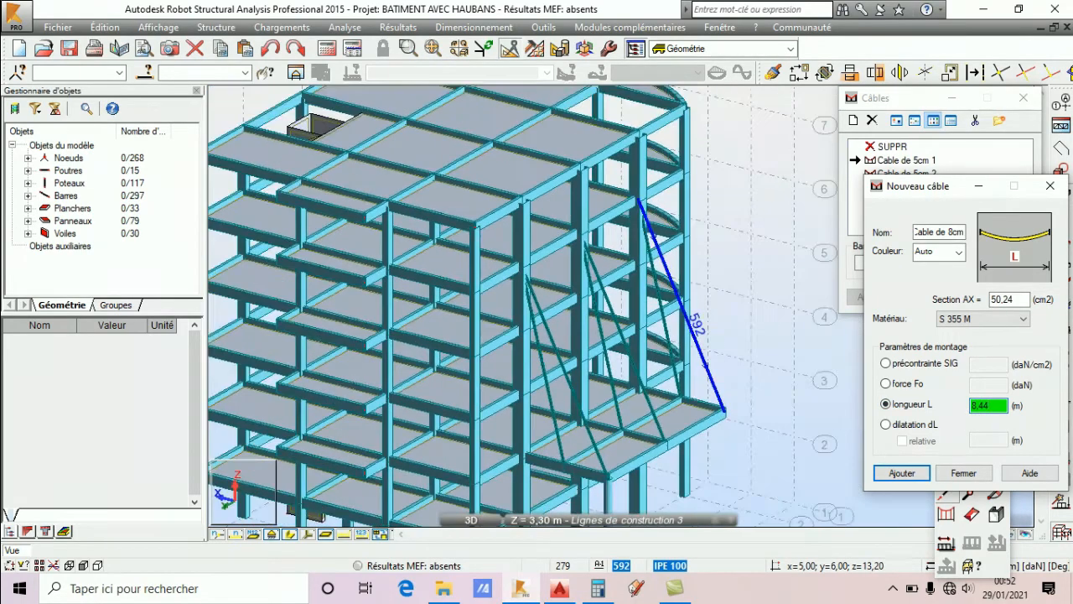
scroll(663, 252, "down", 2)
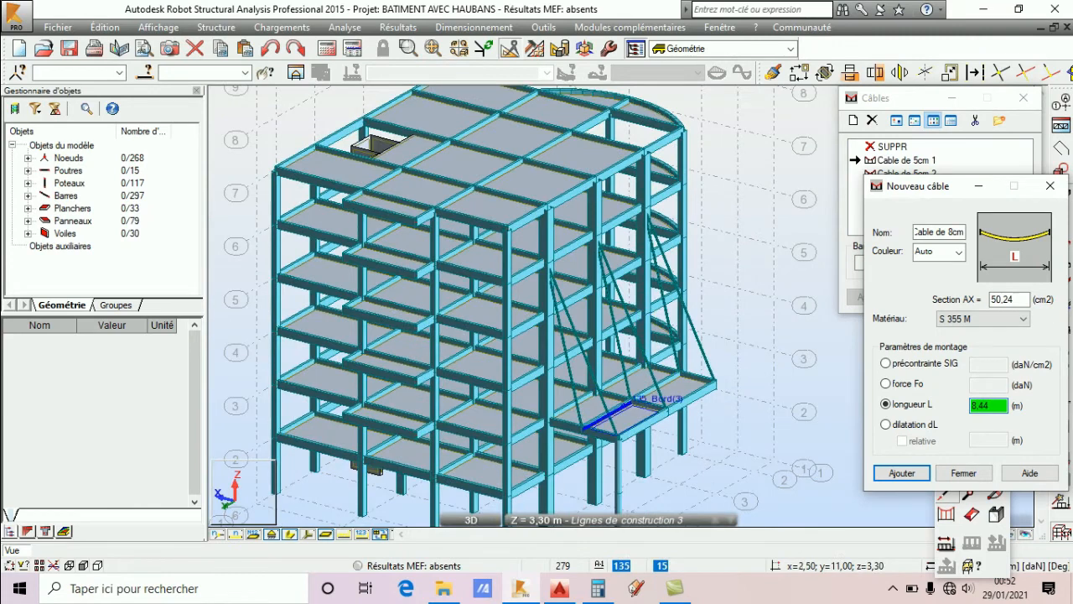
left_click(559, 588)
scroll(541, 319, "down", 3)
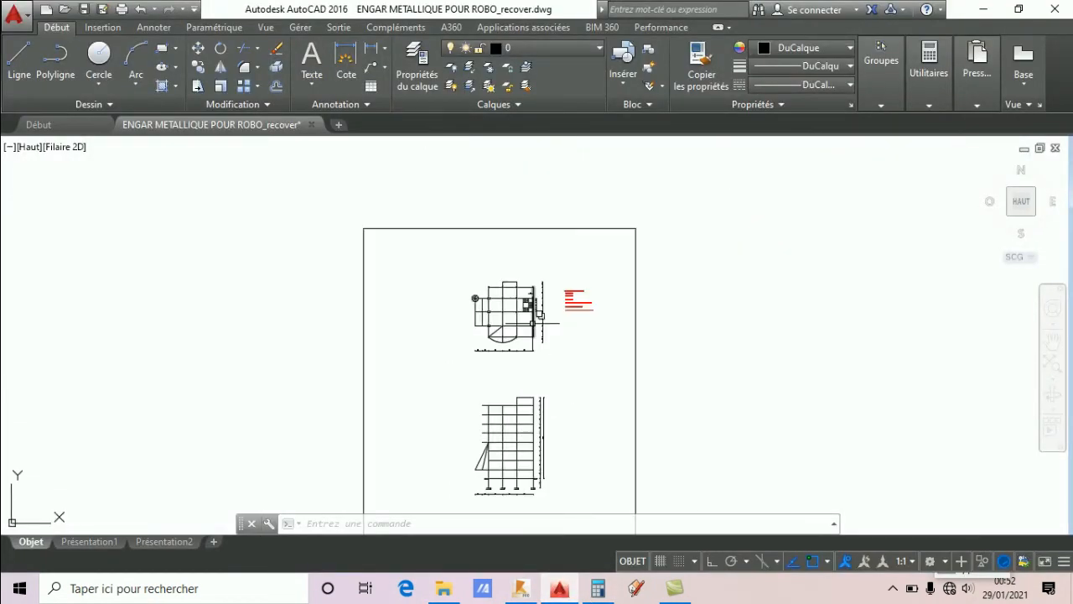
scroll(485, 455, "up", 8)
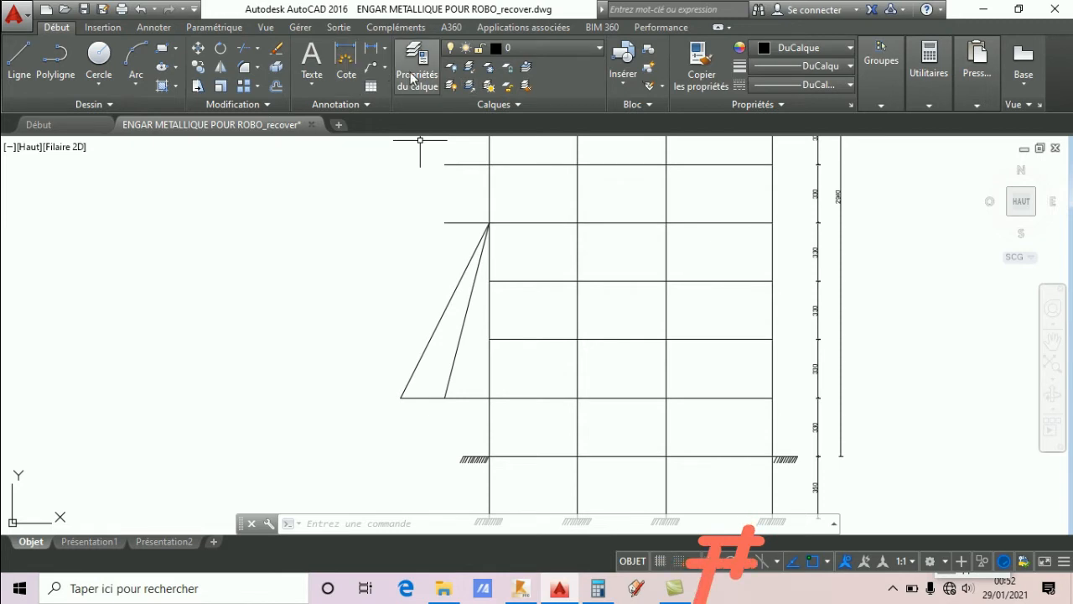
Add an aligned dimension along the canopy's outer inclined stay, from its lower end to its column anchorage, and read its length.
left_click(385, 48)
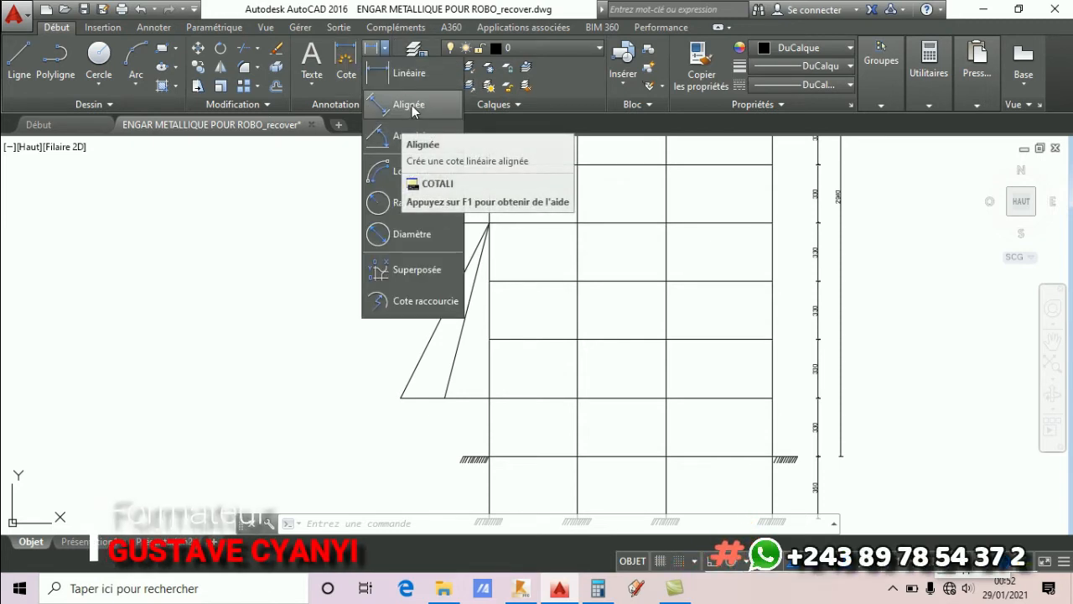
left_click(410, 105)
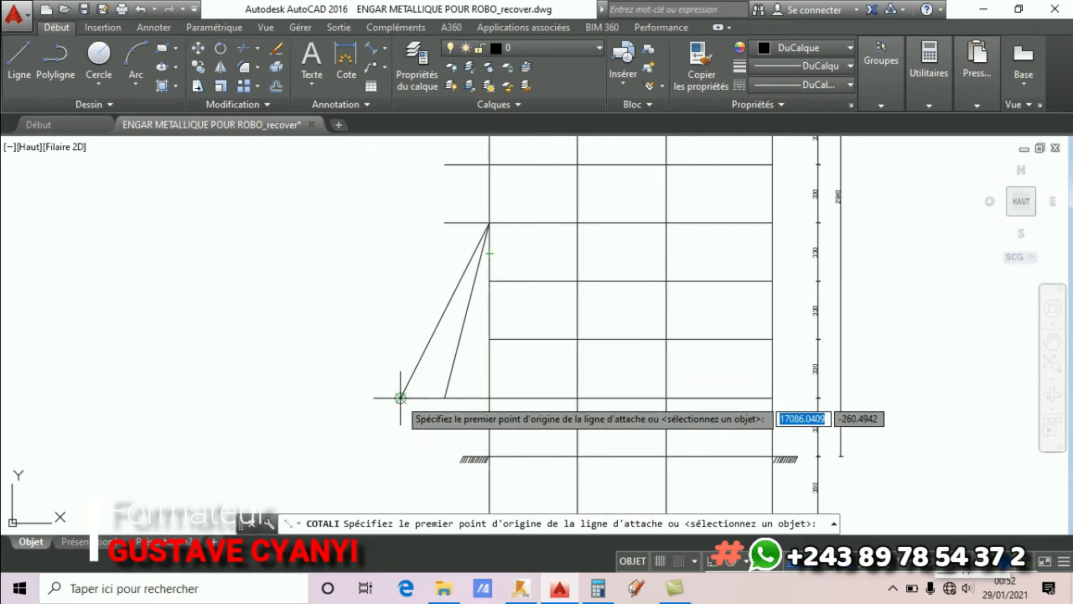
left_click(403, 398)
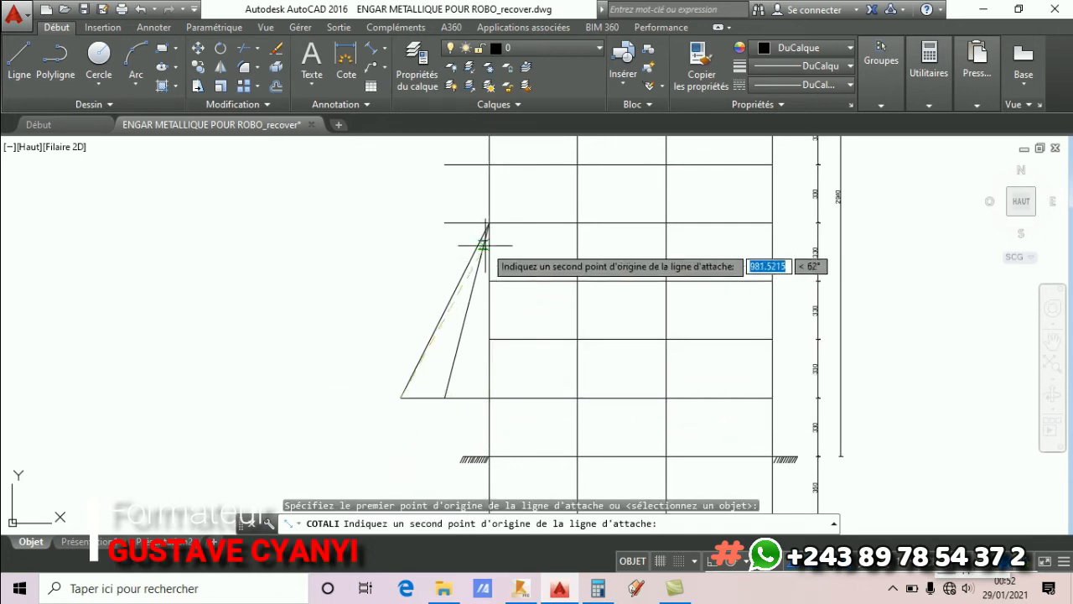
left_click(489, 223)
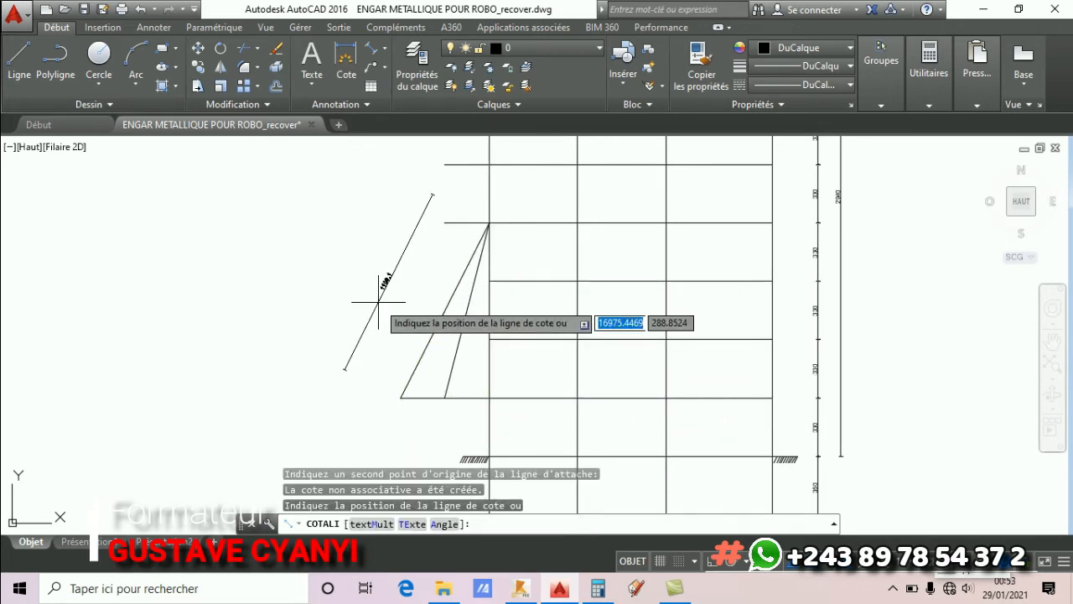
scroll(373, 276, "up", 5)
middle_click_drag(361, 261, 428, 310)
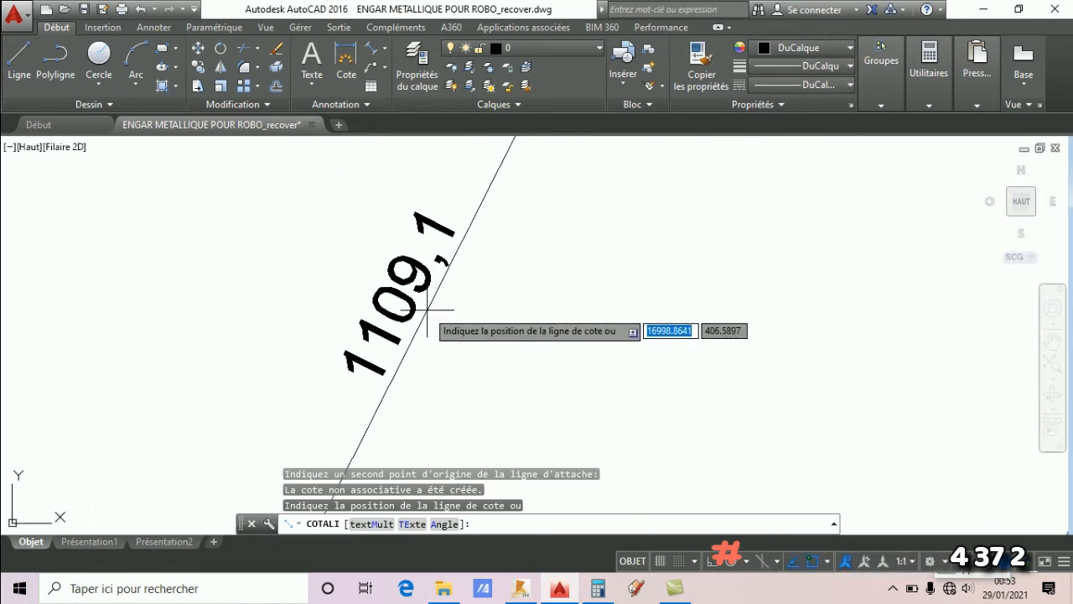
scroll(425, 309, "down", 5)
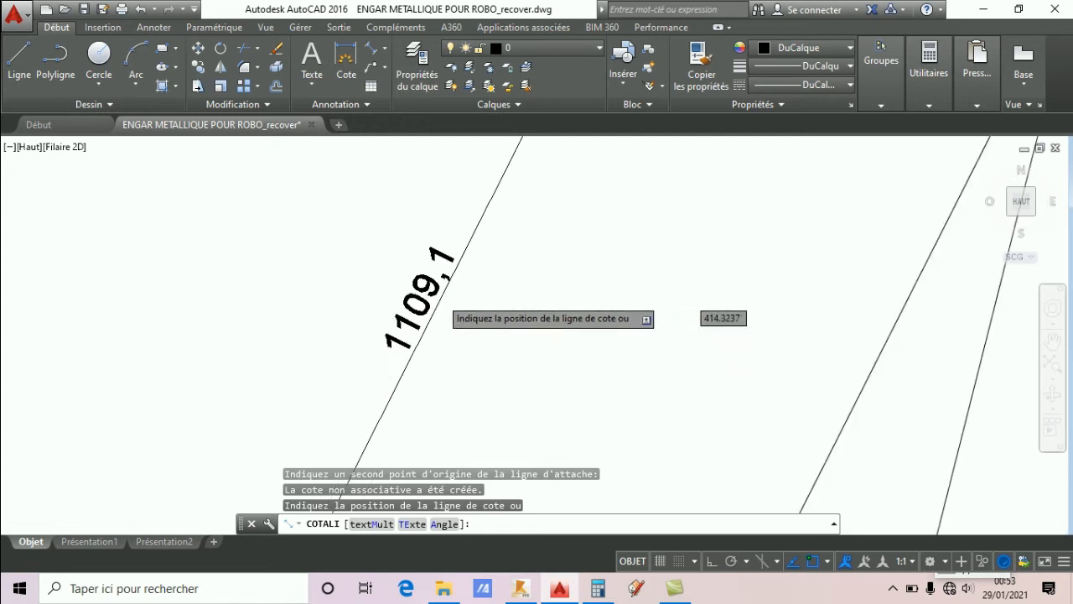
left_click(448, 294)
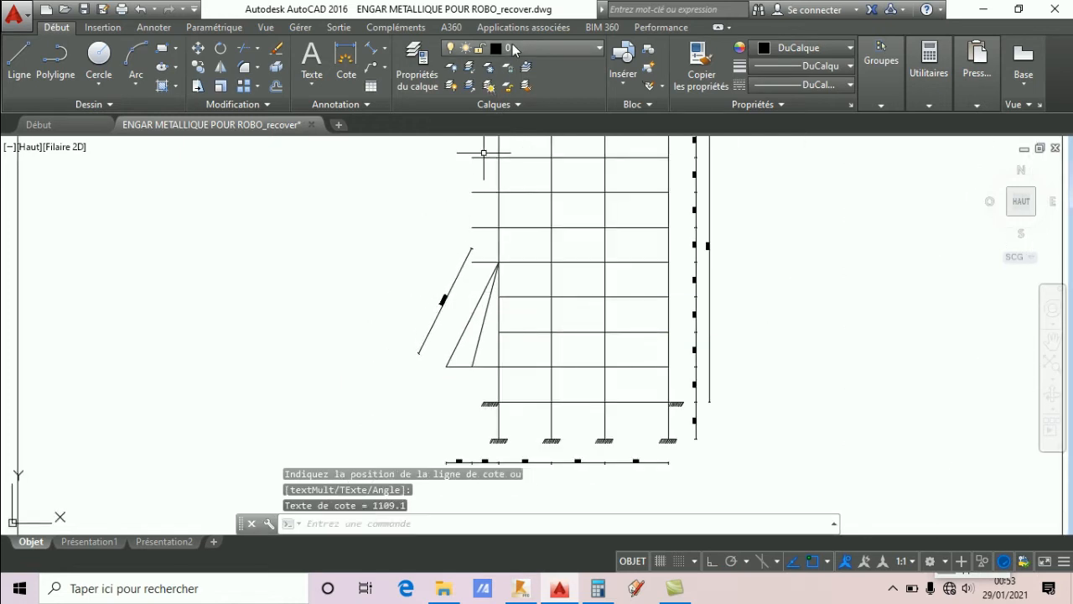
Add an aligned dimension along the canopy's inner inclined stay, between its lower end and the shared column anchorage, and read it.
key("Return")
scroll(456, 319, "up", 3)
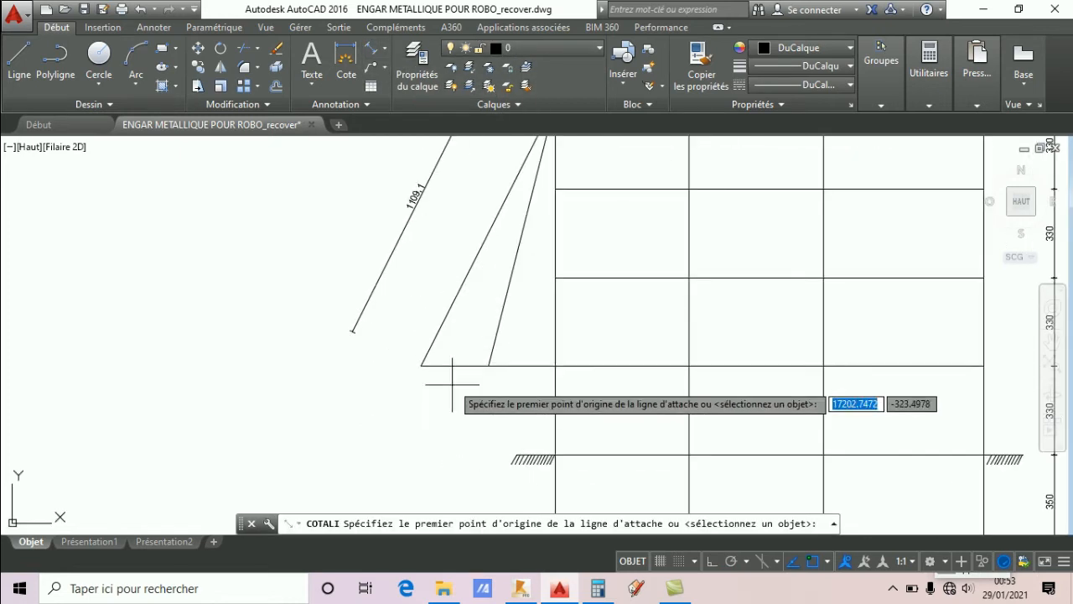
left_click(488, 366)
scroll(527, 204, "down", 2)
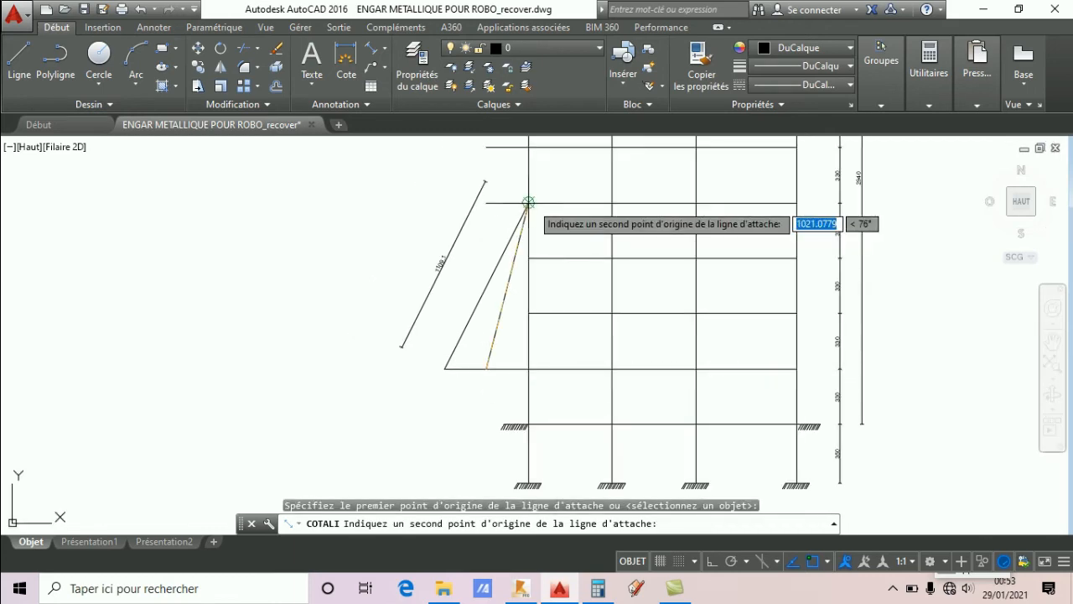
left_click(527, 204)
left_click(484, 249)
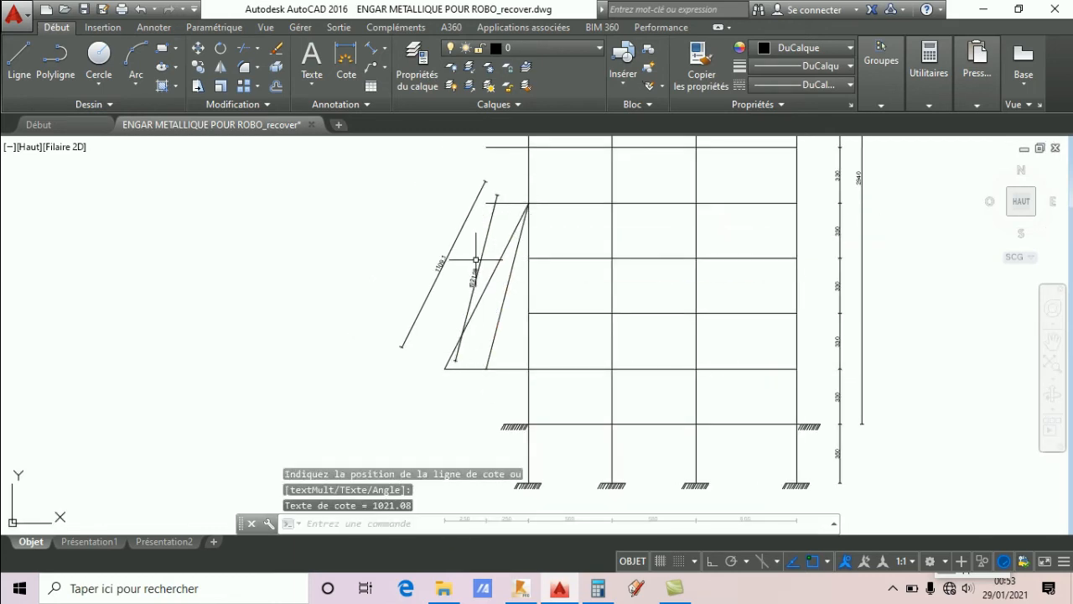
scroll(479, 257, "up", 4)
scroll(479, 271, "down", 1)
scroll(475, 322, "up", 2)
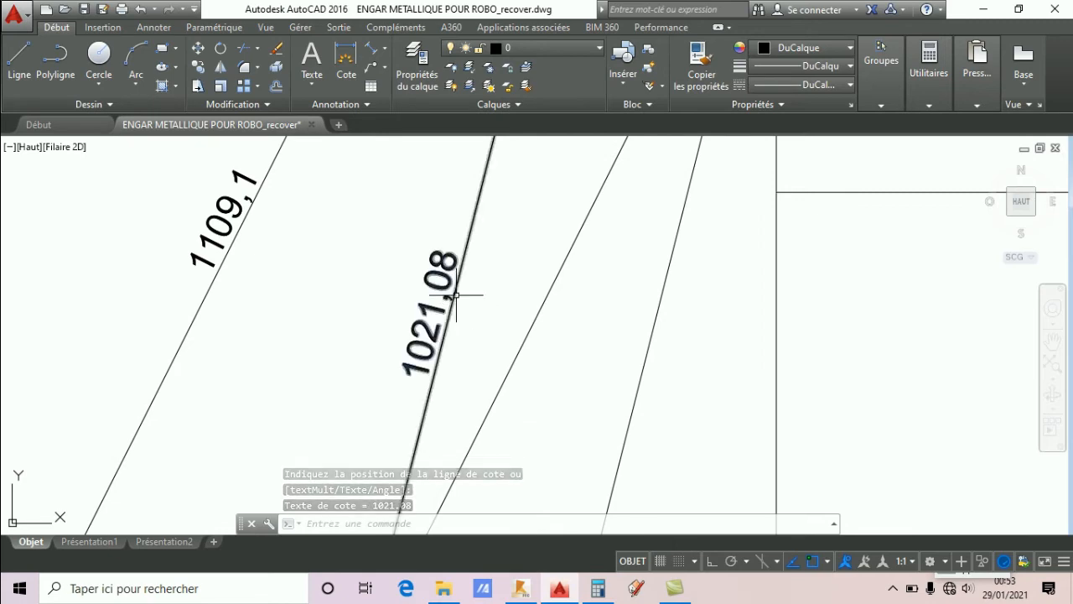
scroll(467, 299, "down", 6)
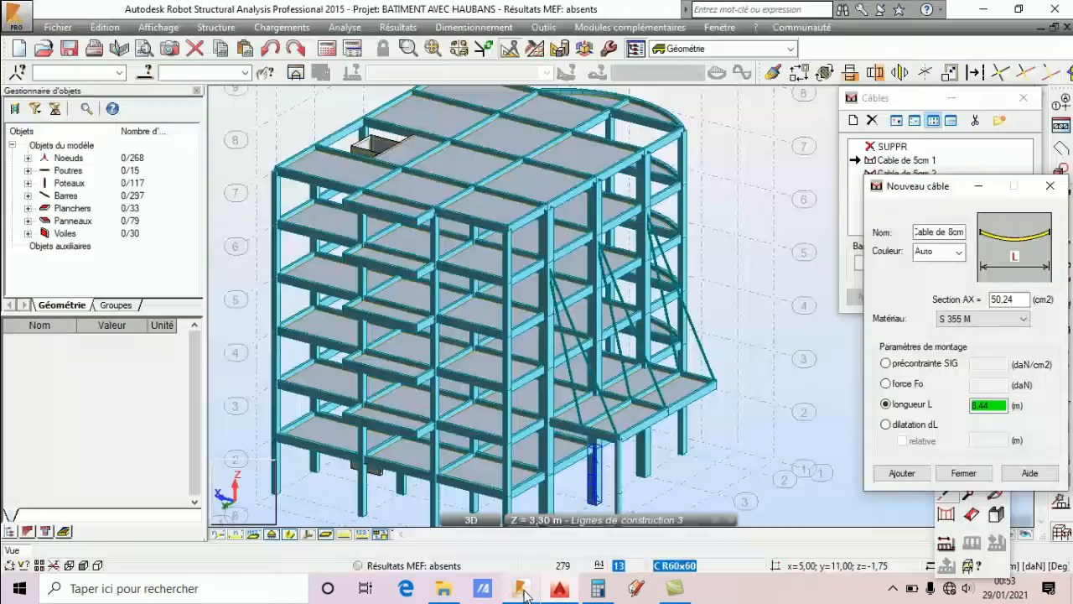
Switch to Robot Structural Analysis, name the new cable Cable11.09 de 8cm, set its assembly length to 11.09 m and add it.
left_click(534, 591)
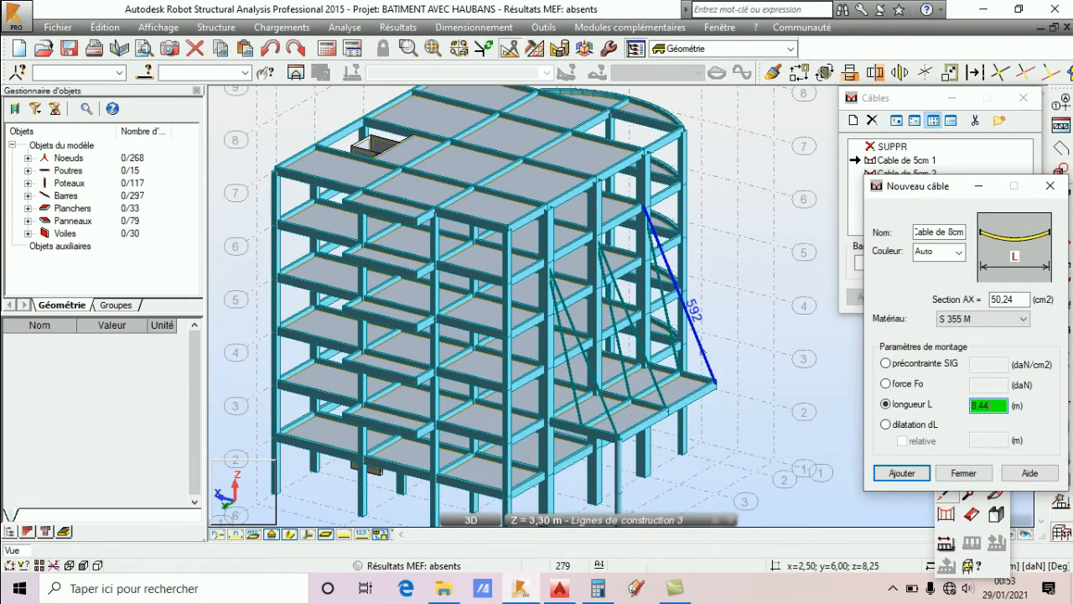
left_click(934, 232)
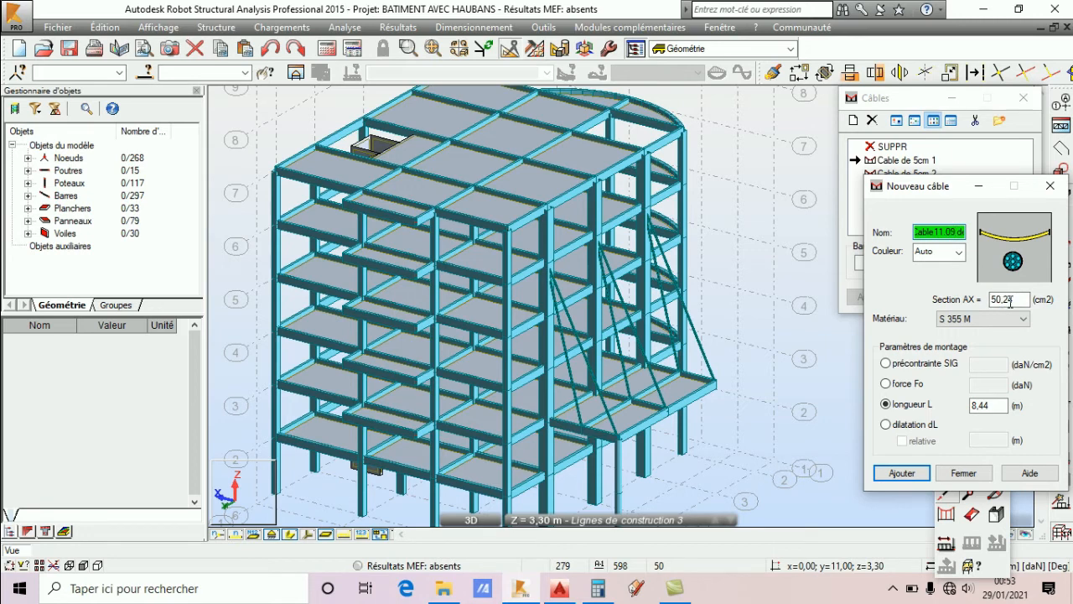
key("Tab")
left_click(992, 402)
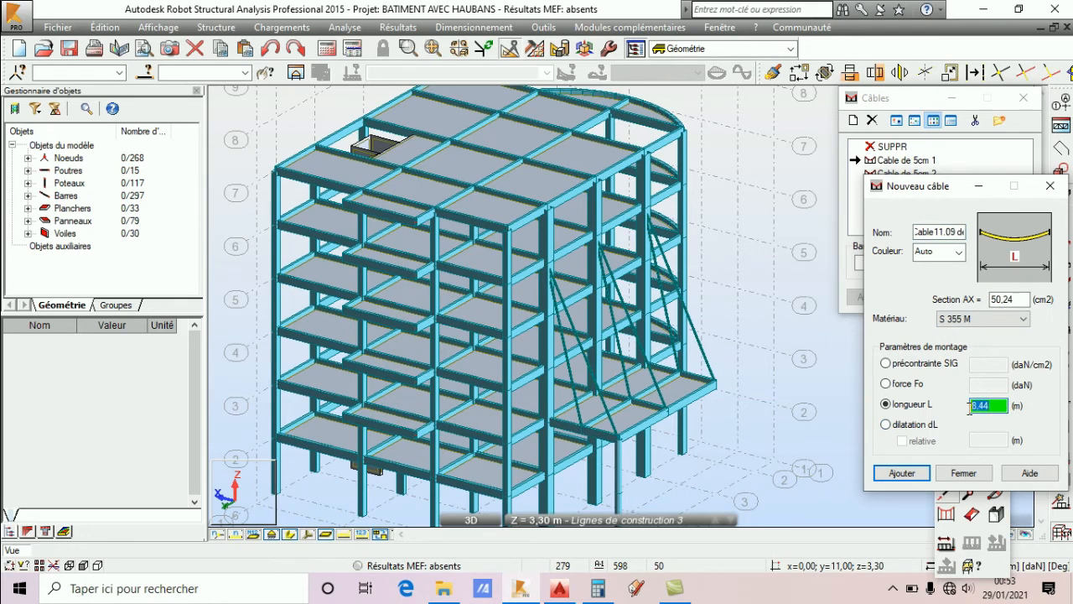
type("11.09")
left_click(899, 474)
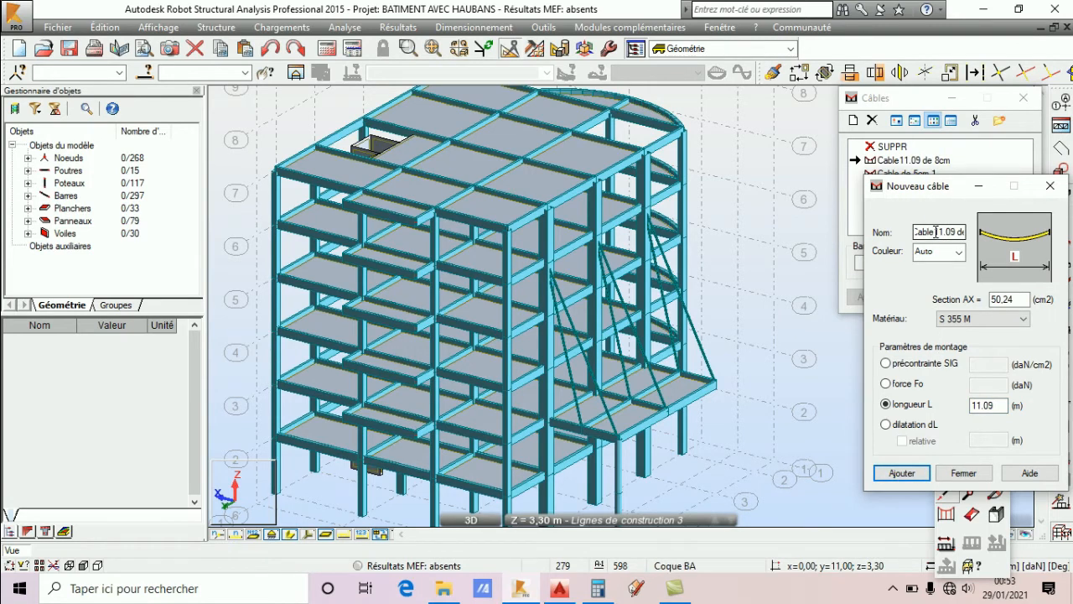
Recheck the inner stay's dimension in AutoCAD and rename the next cable definition in Robot as Cable10.21 de 8cm.
left_click(936, 232)
left_click_drag(935, 232, 951, 238)
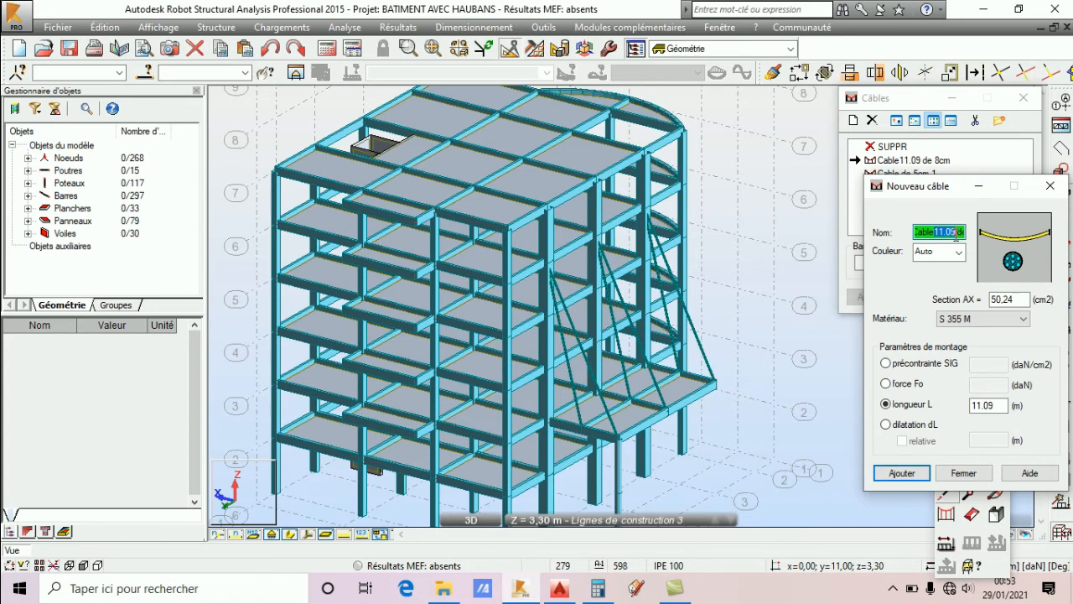
left_click(560, 587)
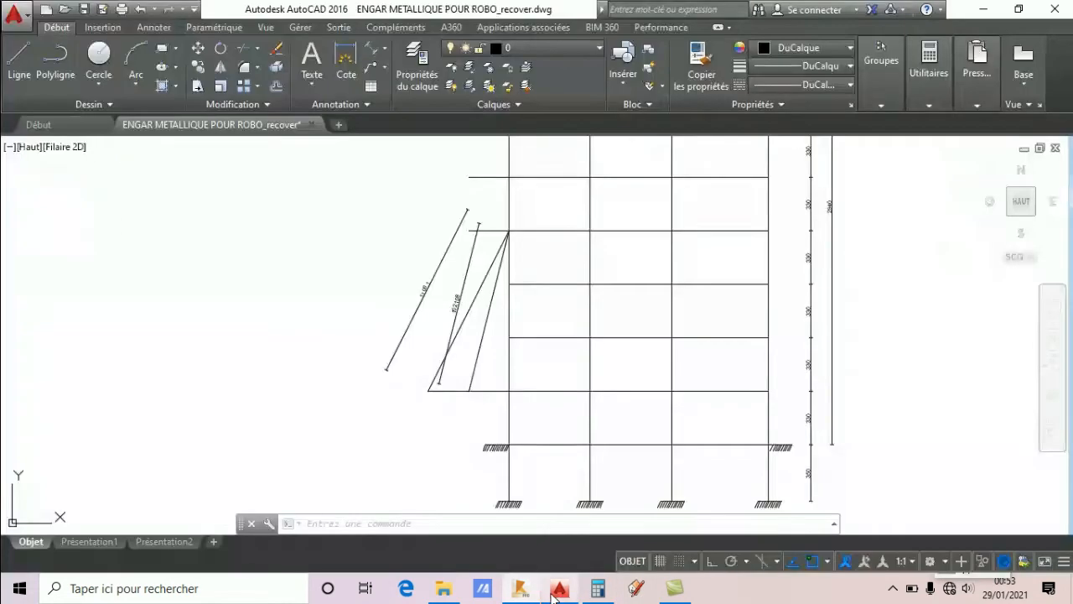
scroll(489, 268, "up", 5)
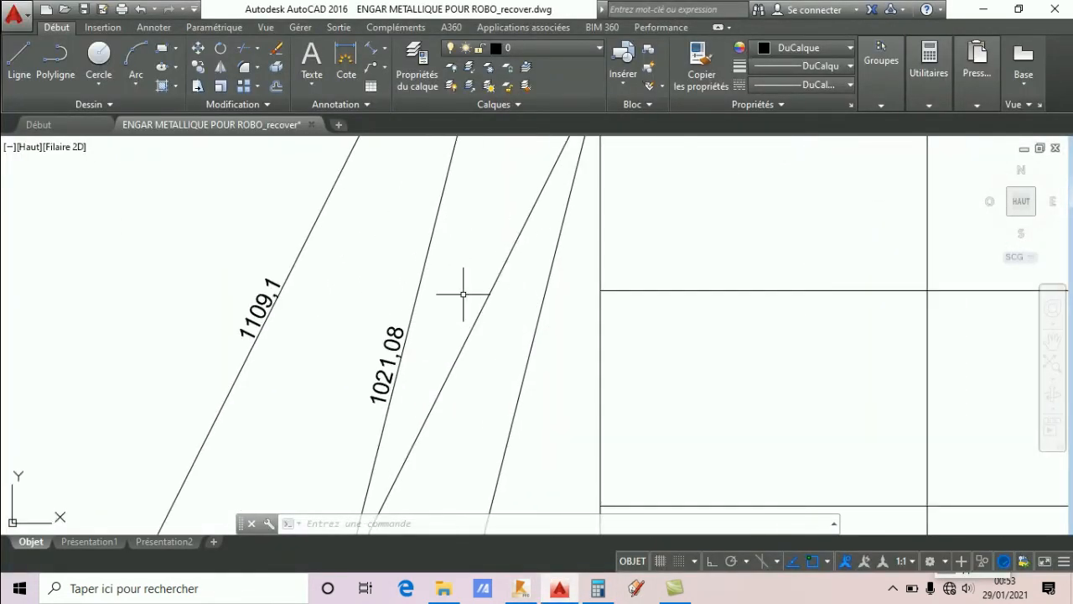
scroll(455, 300, "down", 8)
left_click(520, 588)
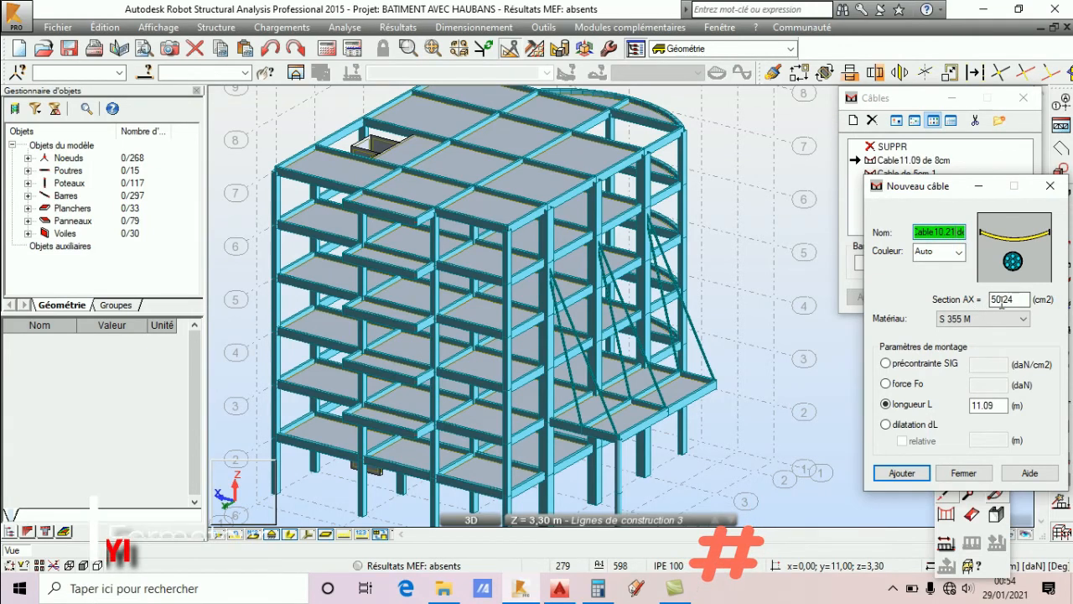
Set the second cable's assembly length to 10.21 m, add it to the definitions and close the cable dialogs.
double_click(977, 405)
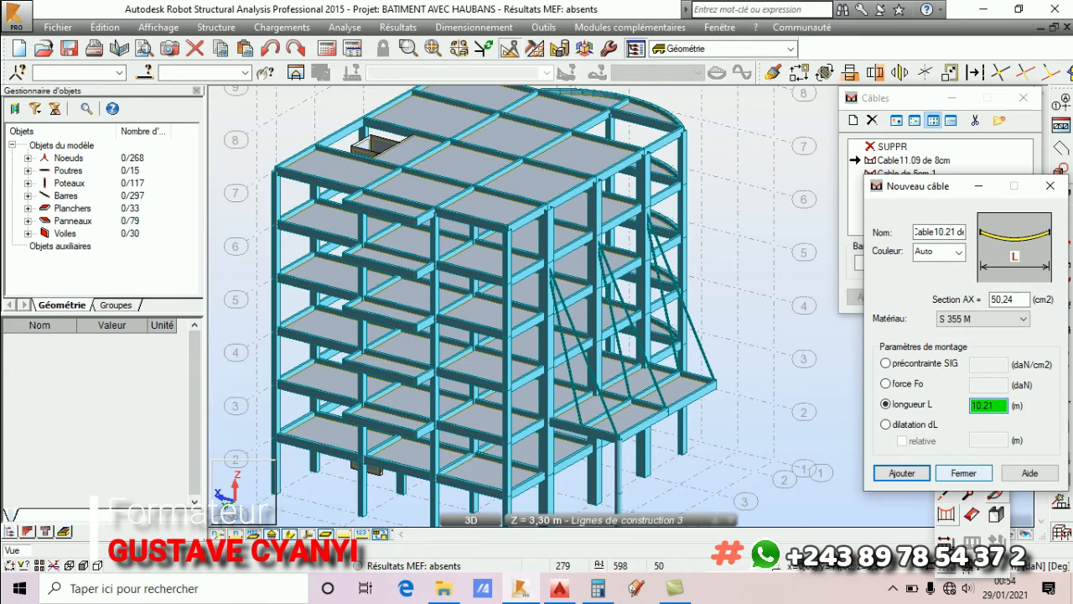
left_click(901, 472)
left_click(963, 473)
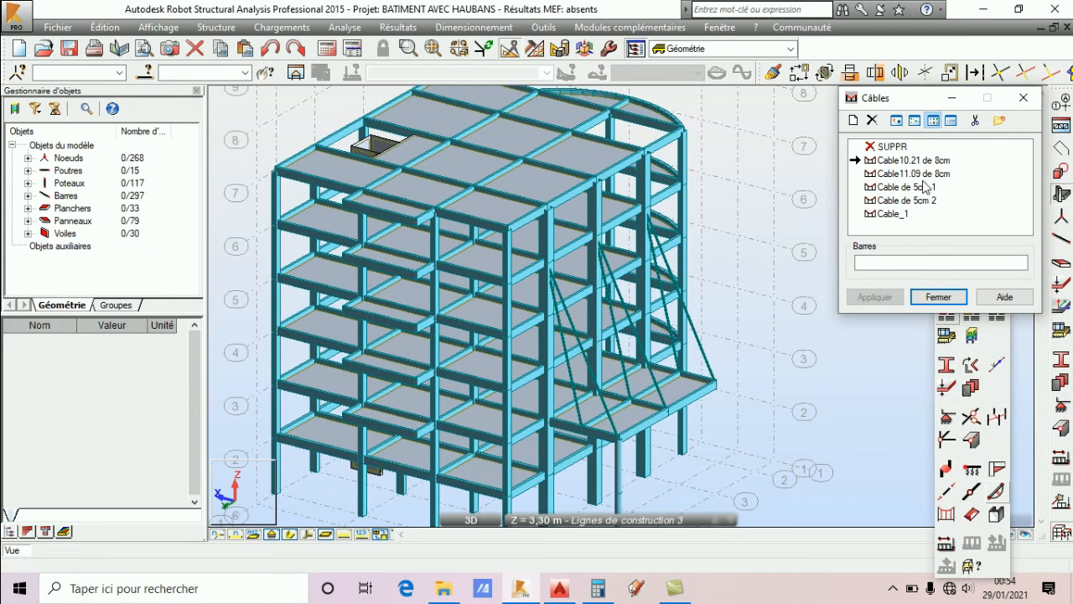
left_click(941, 297)
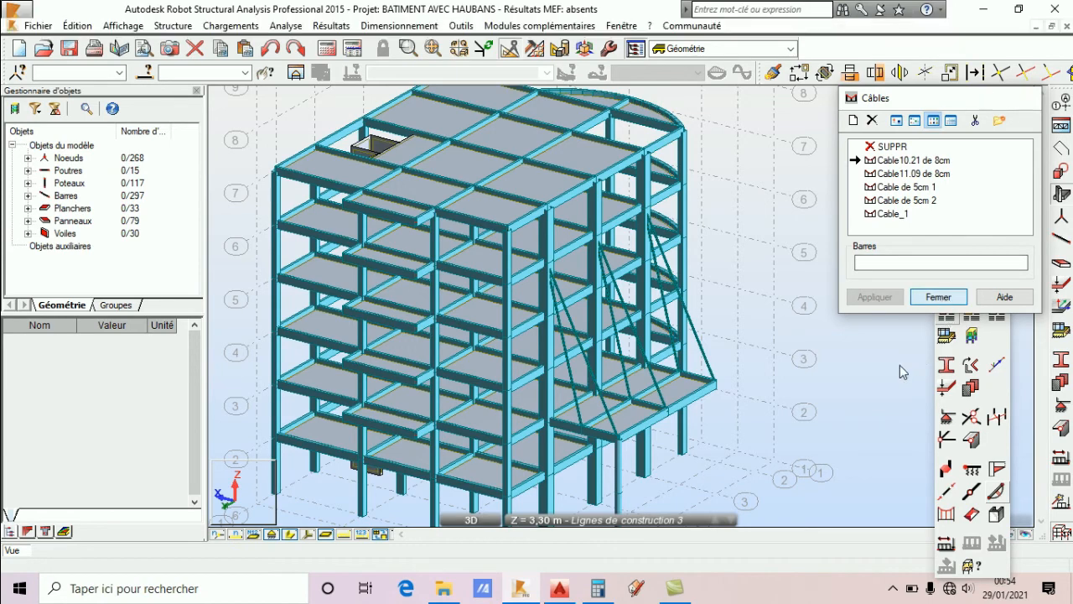
Select the three outer canopy stays, bars 592, 594 and 596, in the 3D view.
scroll(671, 428, "up", 2)
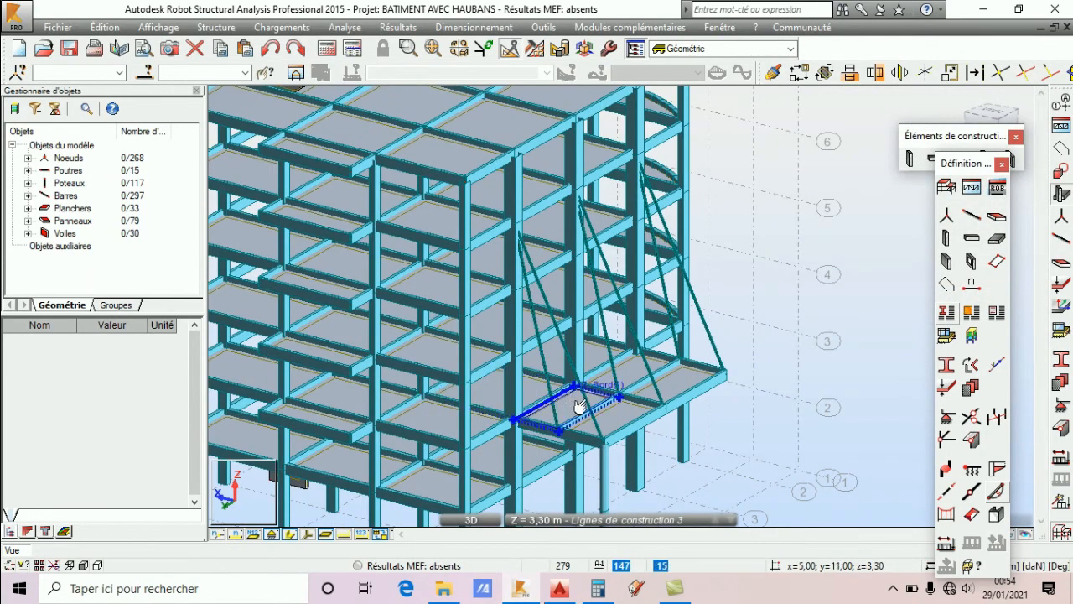
left_click(615, 381)
left_click(614, 382, "ctrl")
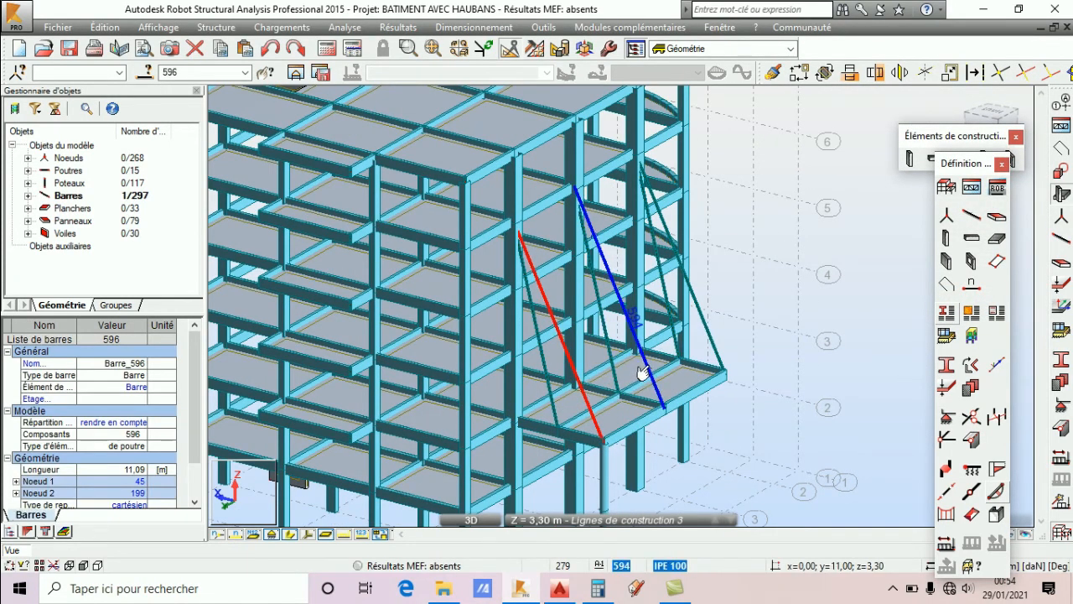
left_click(717, 355, "ctrl")
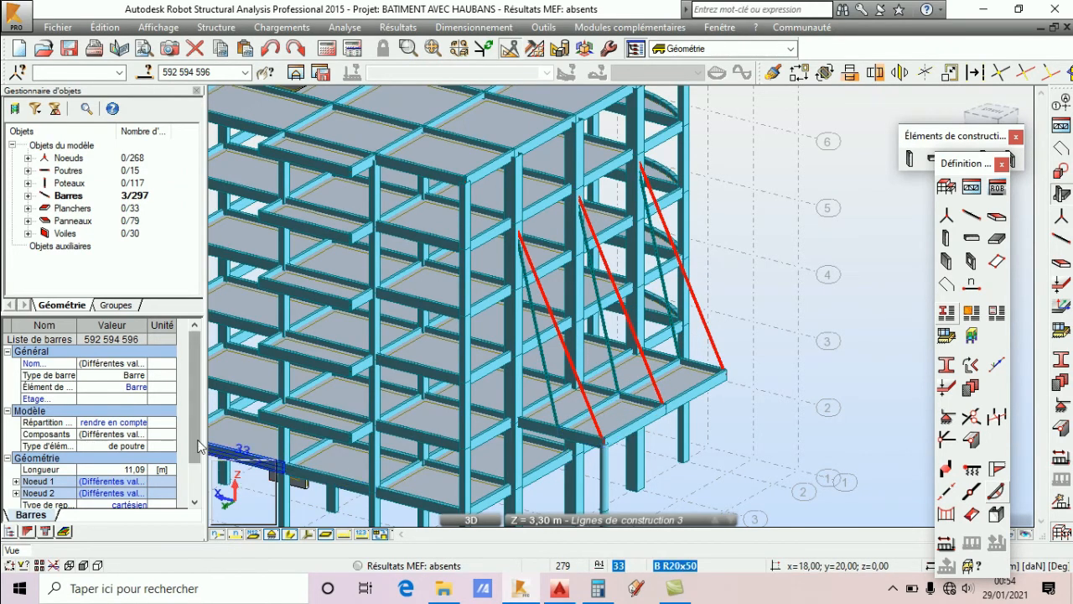
scroll(195, 442, "down", 3)
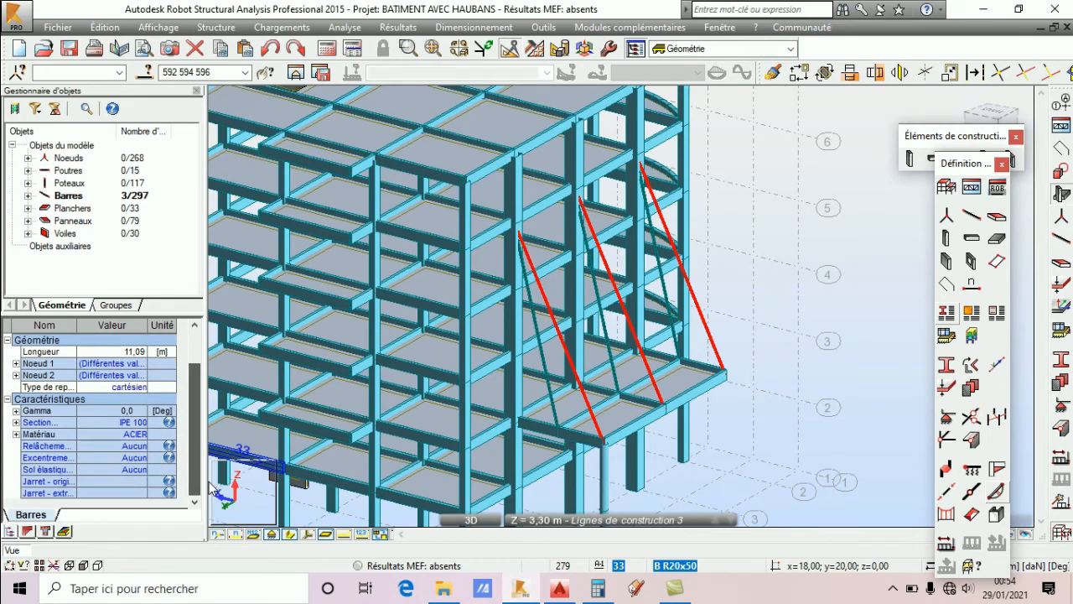
left_click(136, 423)
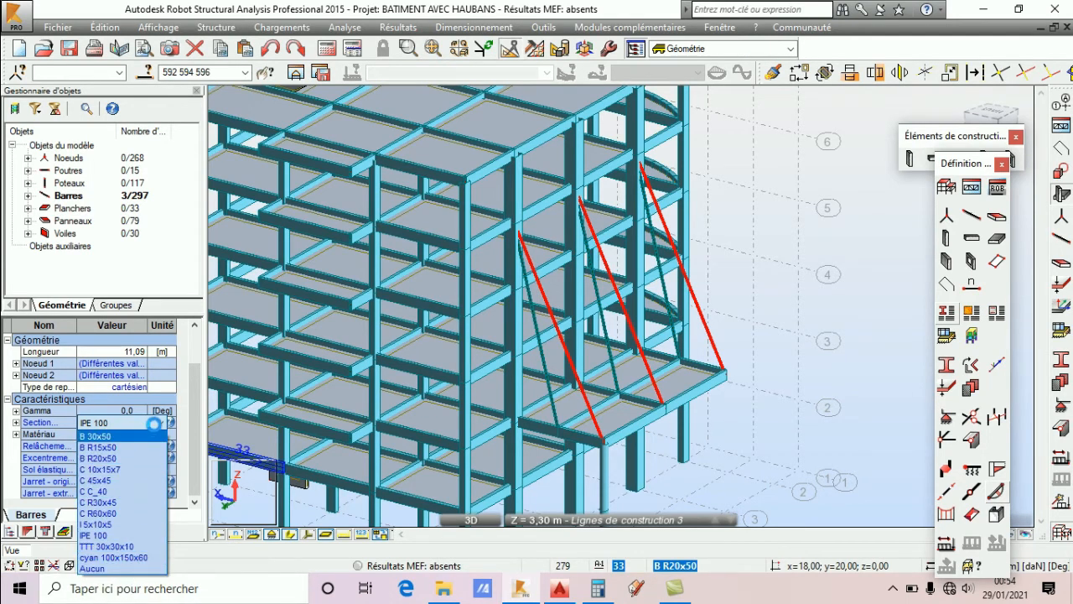
left_click(154, 425)
left_click(155, 426)
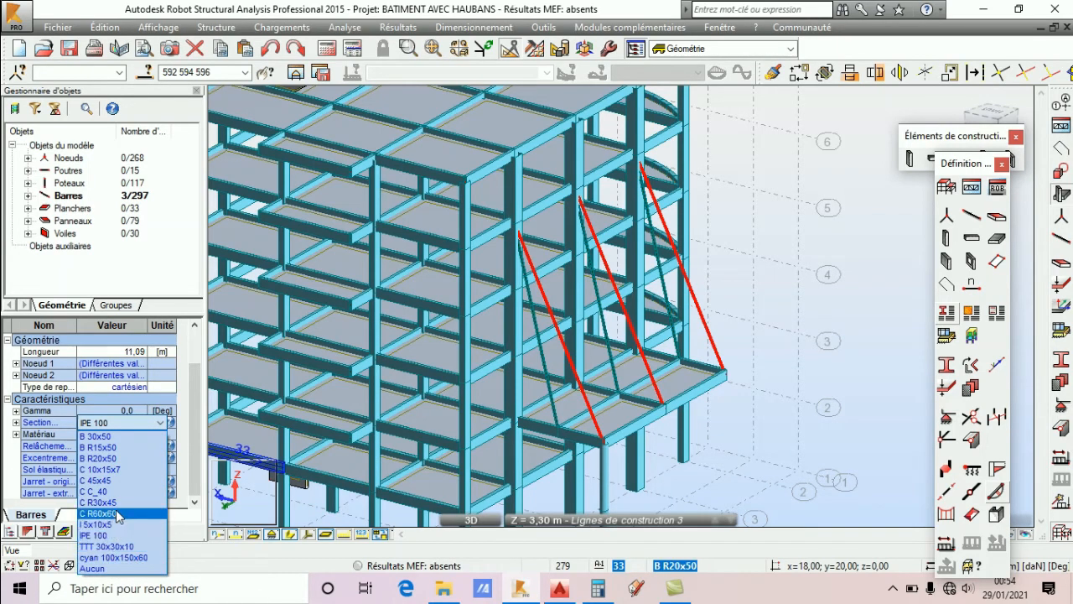
left_click(137, 422)
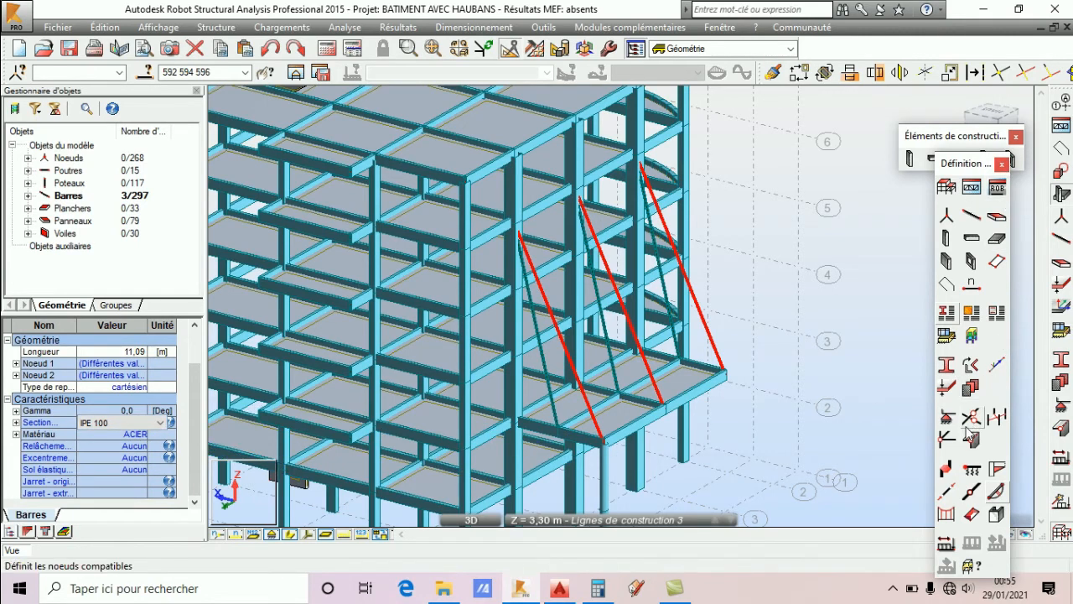
Assign Cable10.21 de 8cm to the three selected outer stays, and make Cable11.09 de 8cm the current cable definition before closing the dialog.
left_click(947, 515)
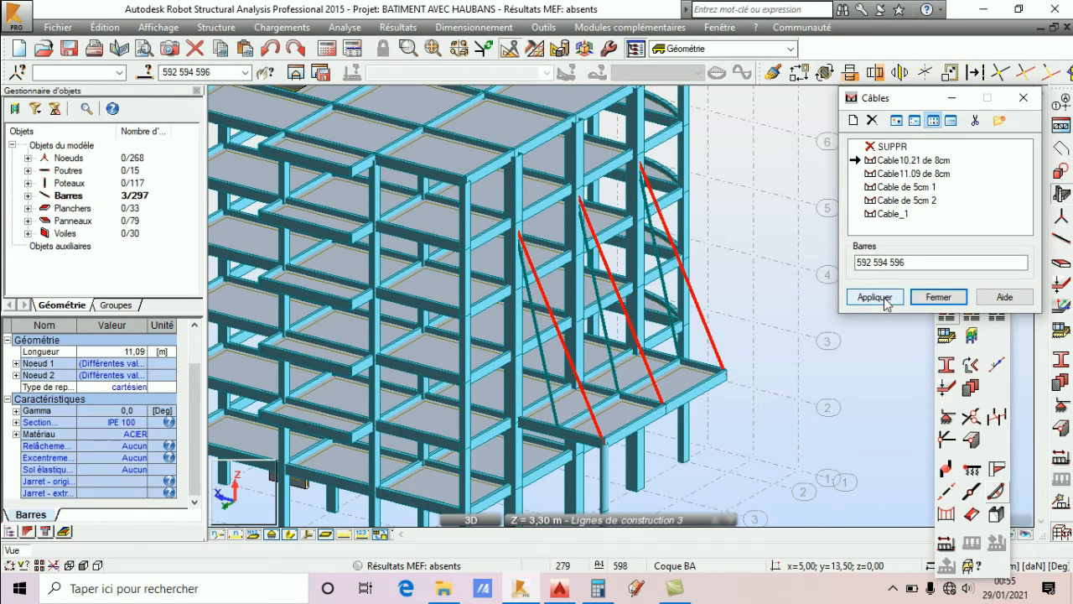
left_click(874, 297)
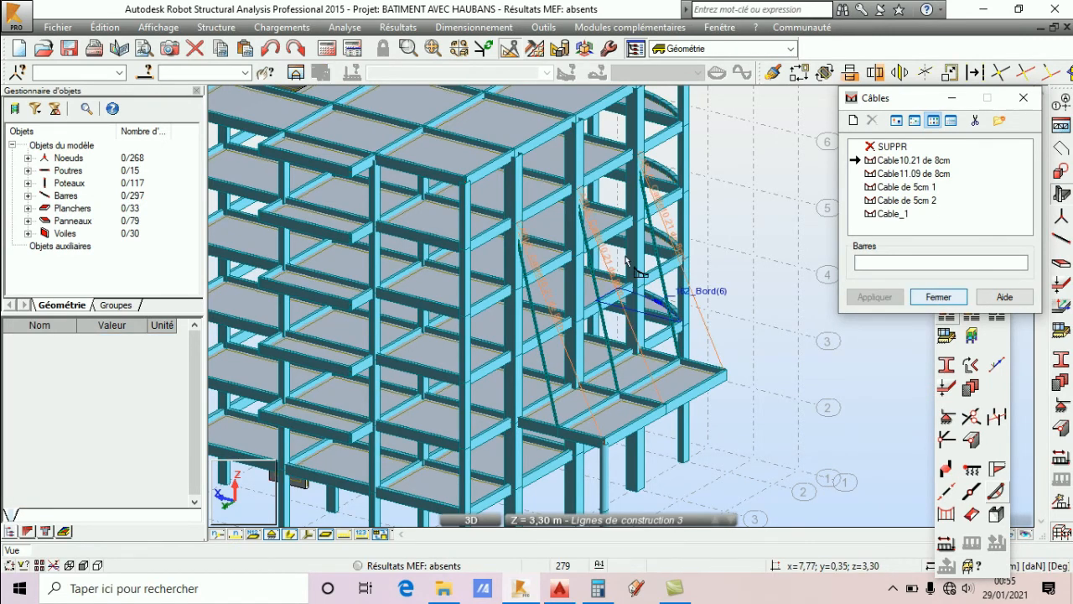
scroll(627, 262, "up", 2)
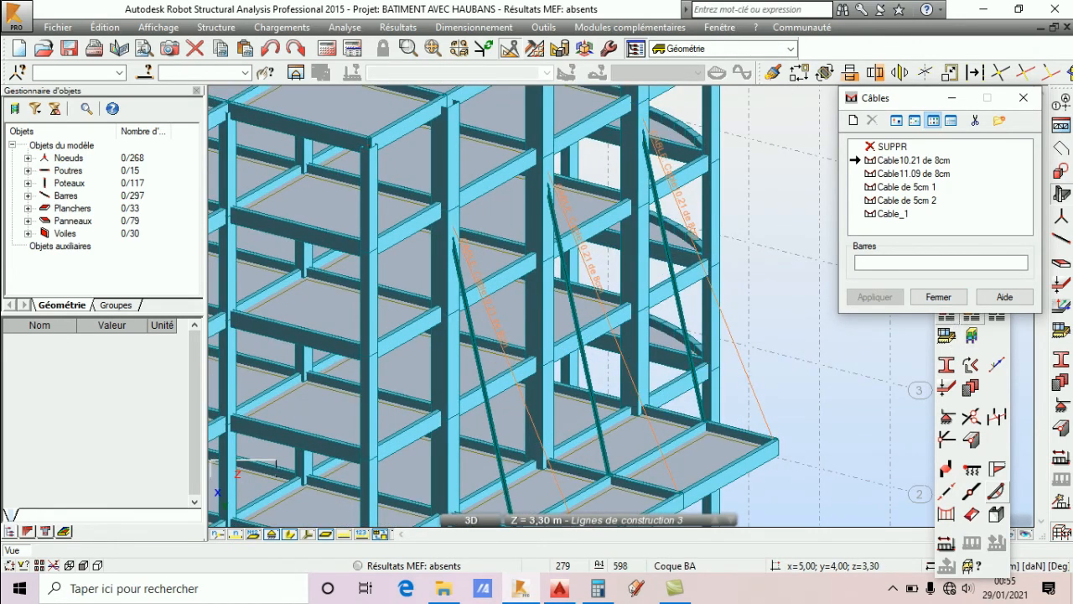
left_click(896, 174)
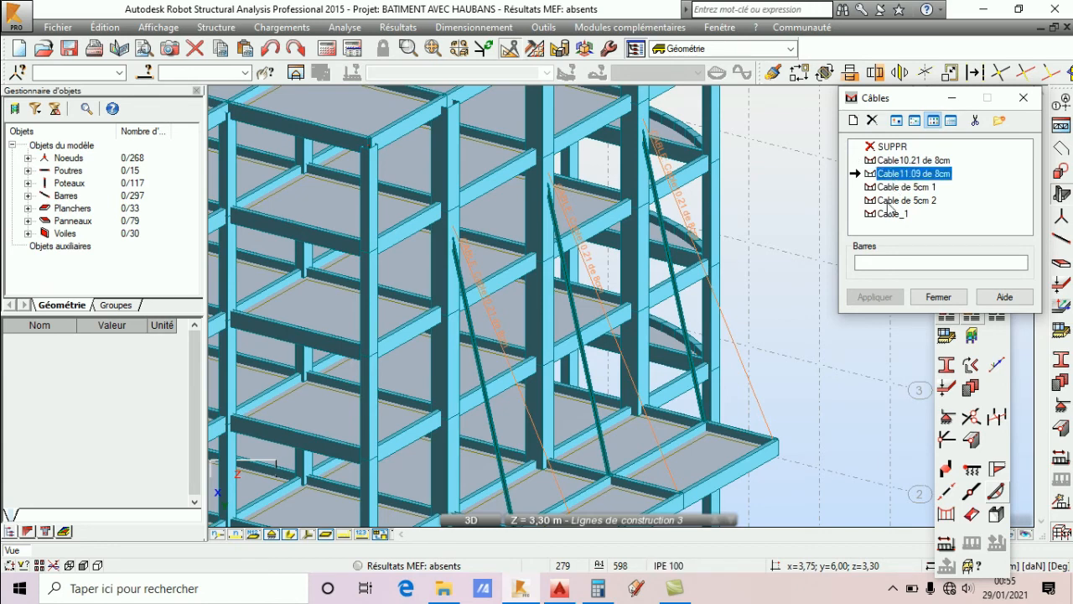
left_click(938, 297)
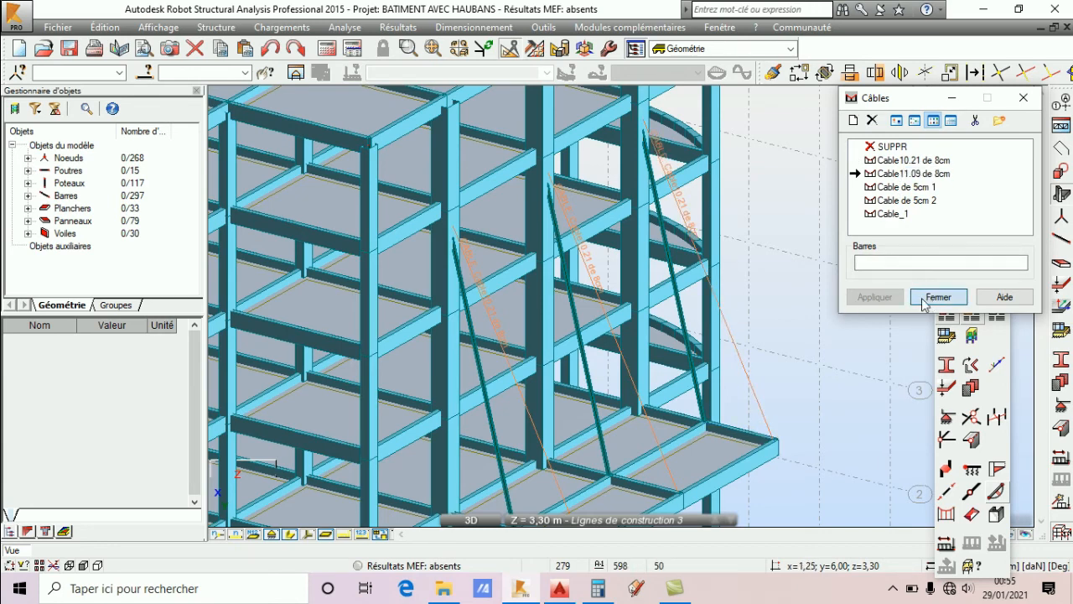
Select the three outer canopy stays, bars 592, 594 and 596, and assign them the Cable11.09 de 8cm definition.
left_click(546, 463)
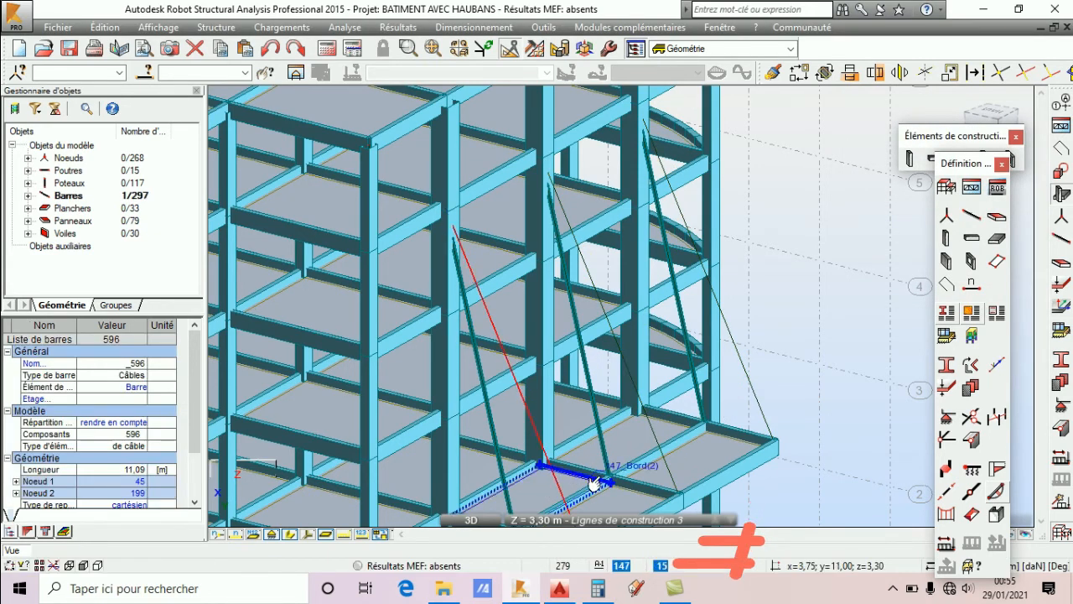
left_click(650, 446, "ctrl")
left_click(749, 379, "ctrl")
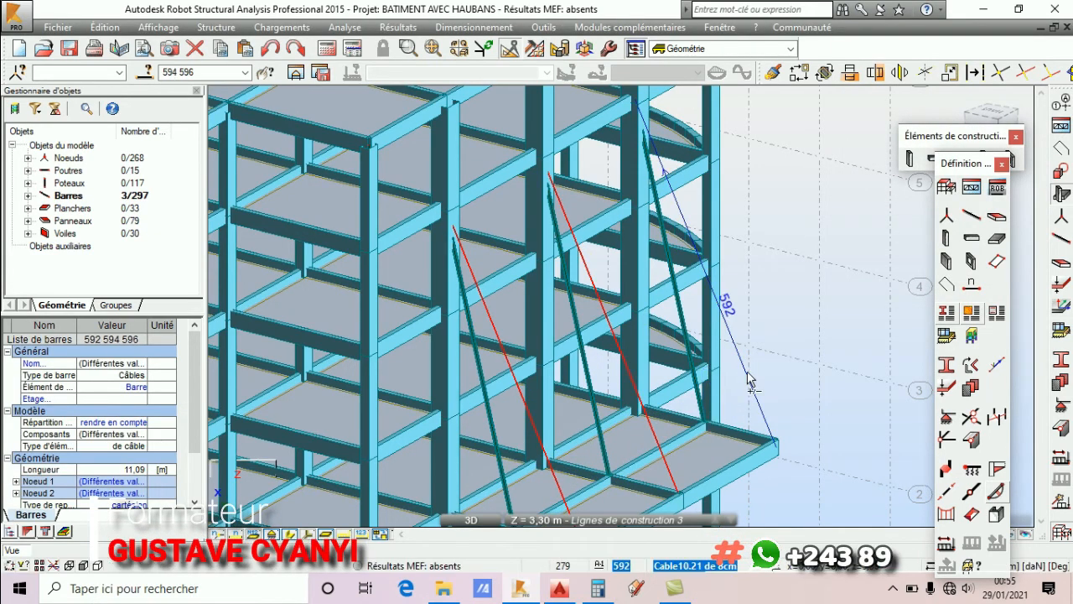
left_click(947, 515)
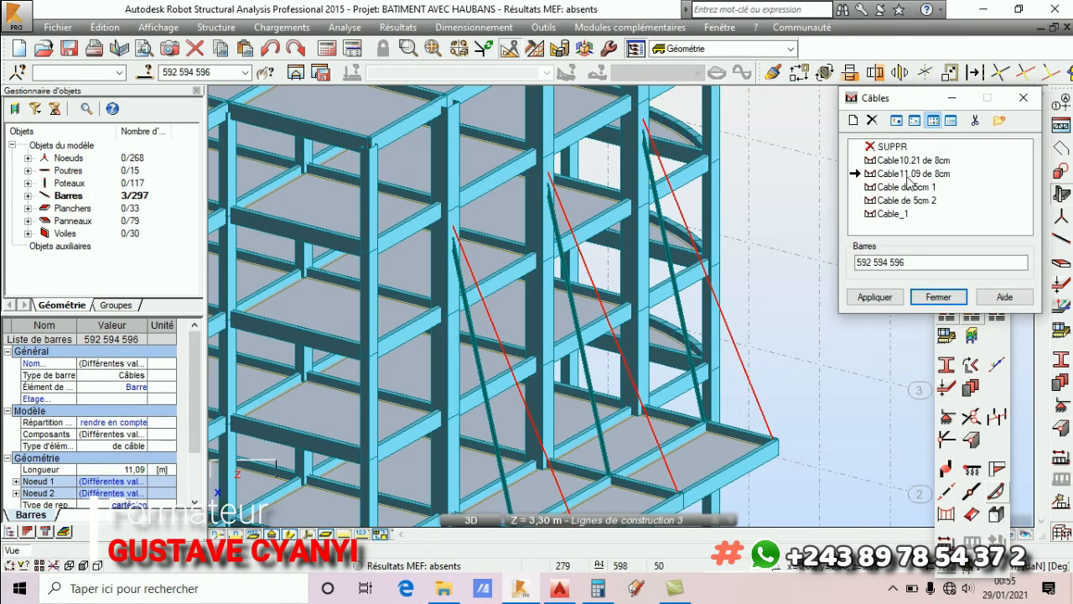
left_click(873, 297)
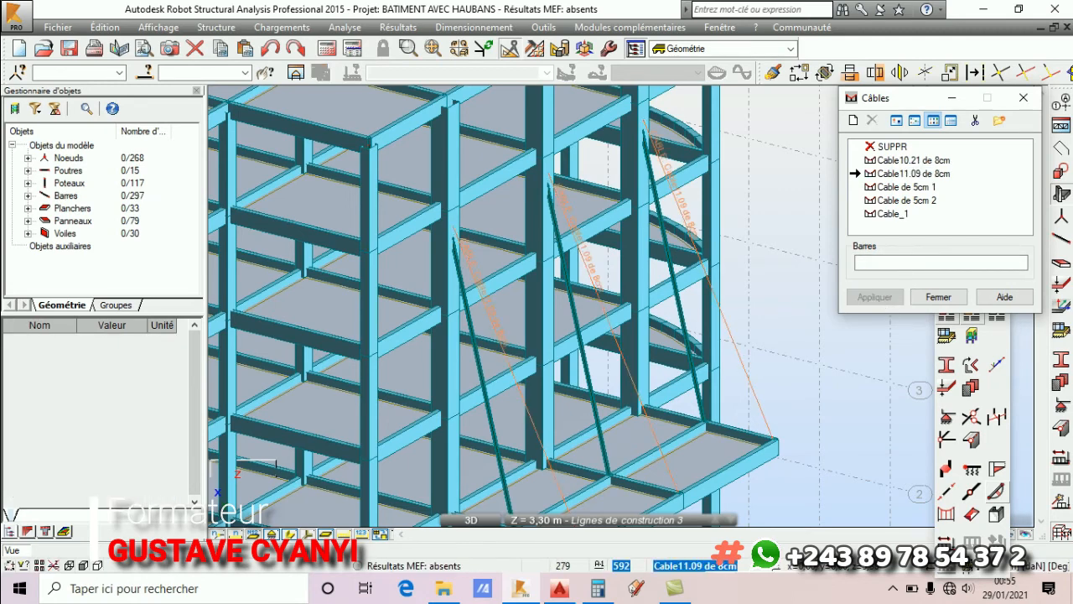
Assign Cable10.21 de 8cm to the three inner canopy stays, closing the cable dialog and the floating model-definition palettes.
left_click(891, 163)
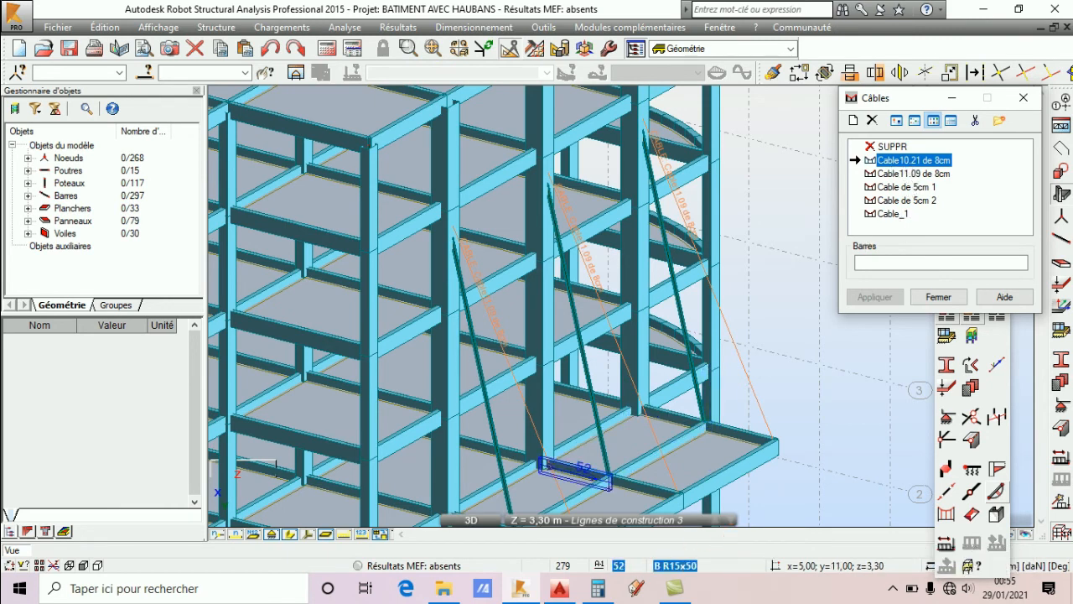
left_click(477, 359)
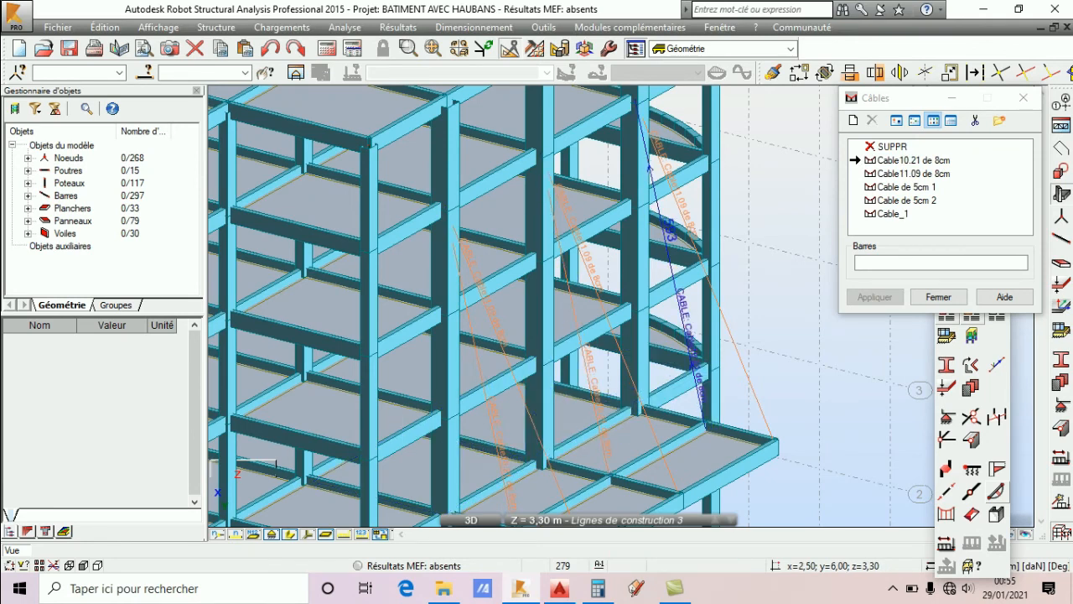
left_click(938, 297)
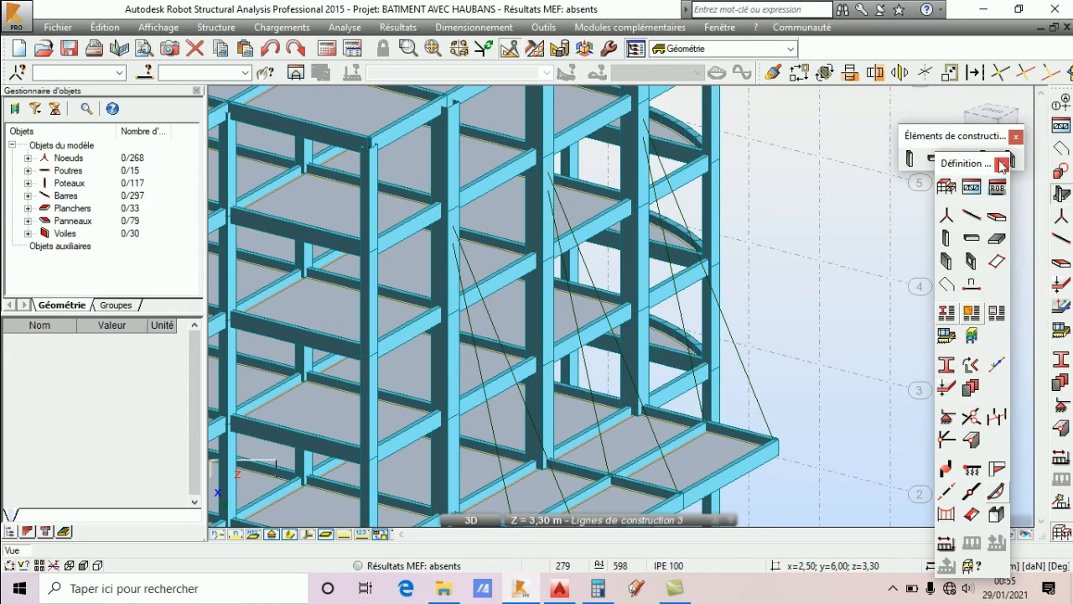
left_click(1002, 163)
left_click(1017, 136)
Orbit around the whole building in 3D to examine the cable-stayed canopy and the curved front balconies.
right_click(842, 248)
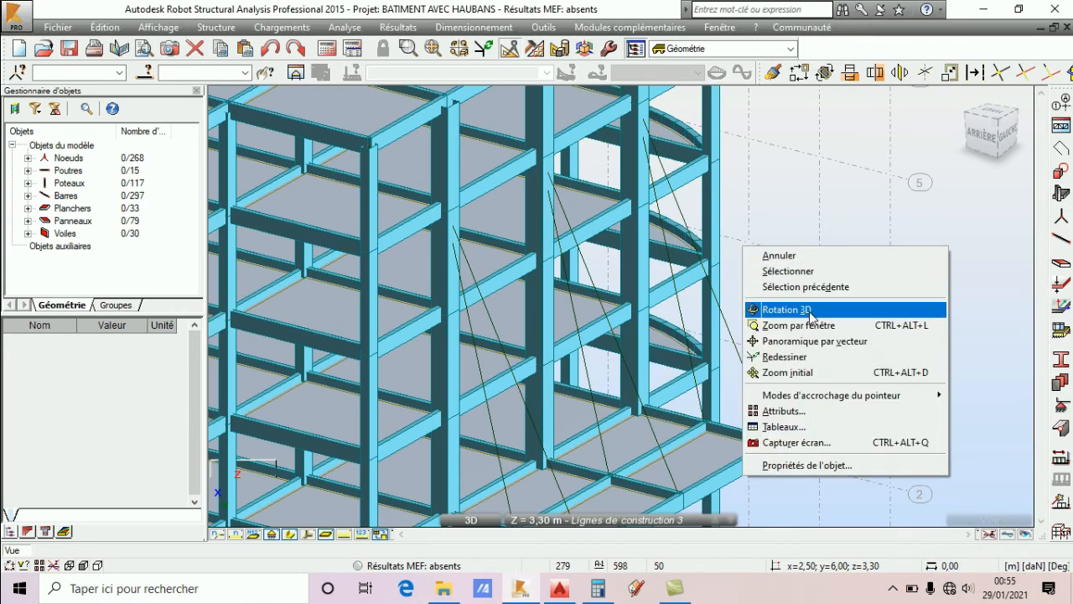
left_click(814, 310)
left_click_drag(814, 310, 756, 263)
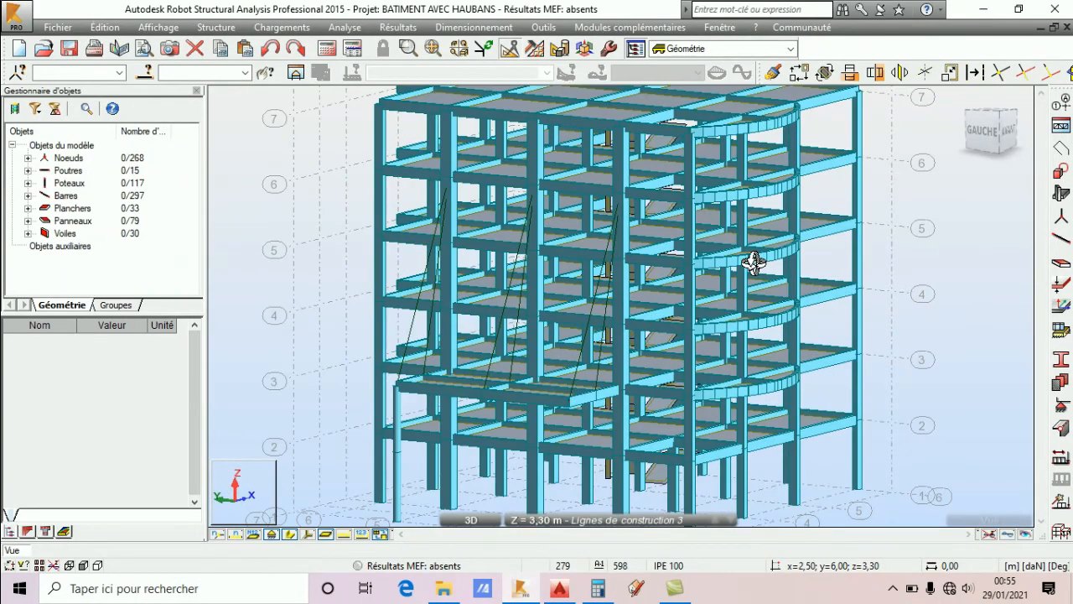
scroll(458, 306, "down", 2)
left_click_drag(457, 306, 567, 270)
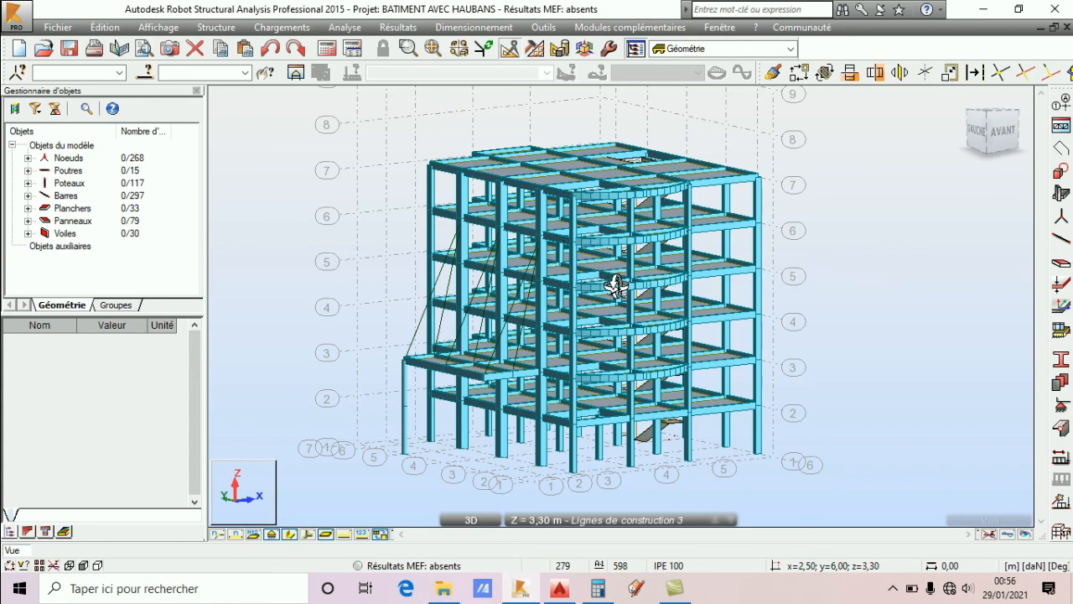
scroll(615, 285, "up", 3)
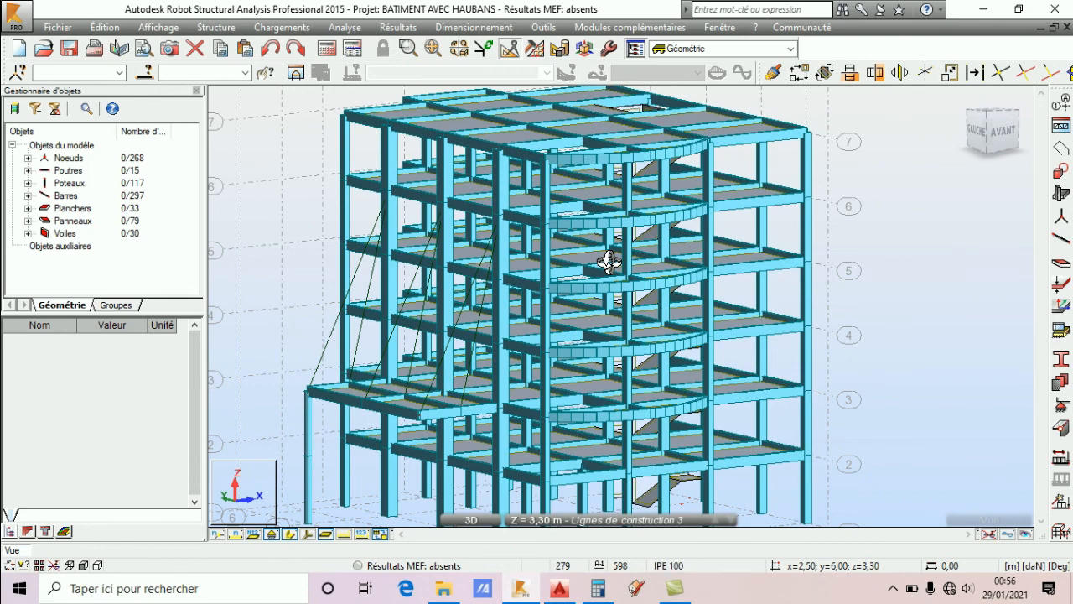
left_click_drag(539, 235, 513, 243)
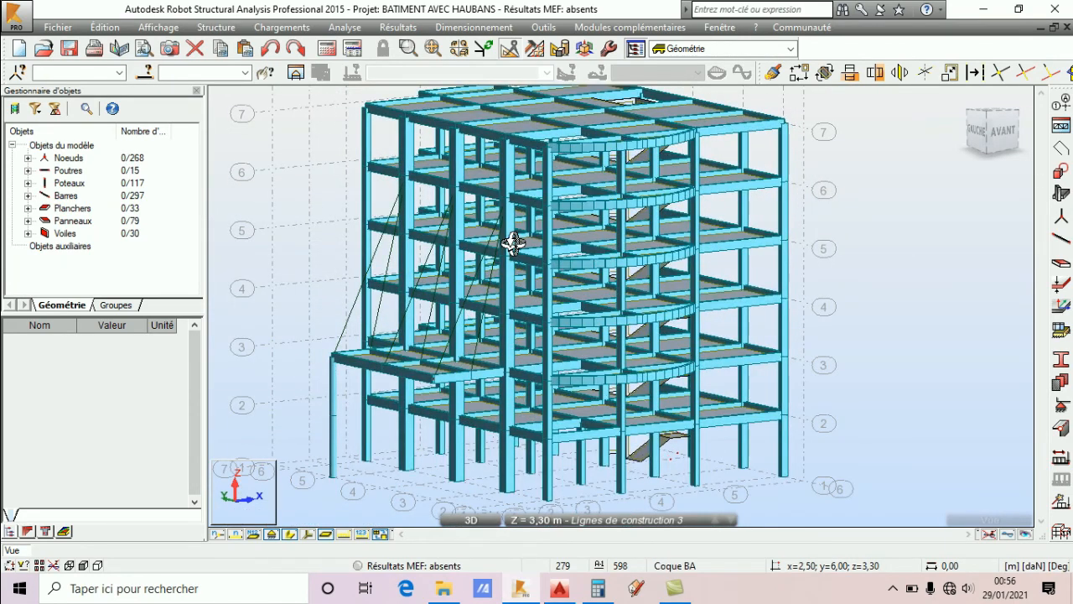